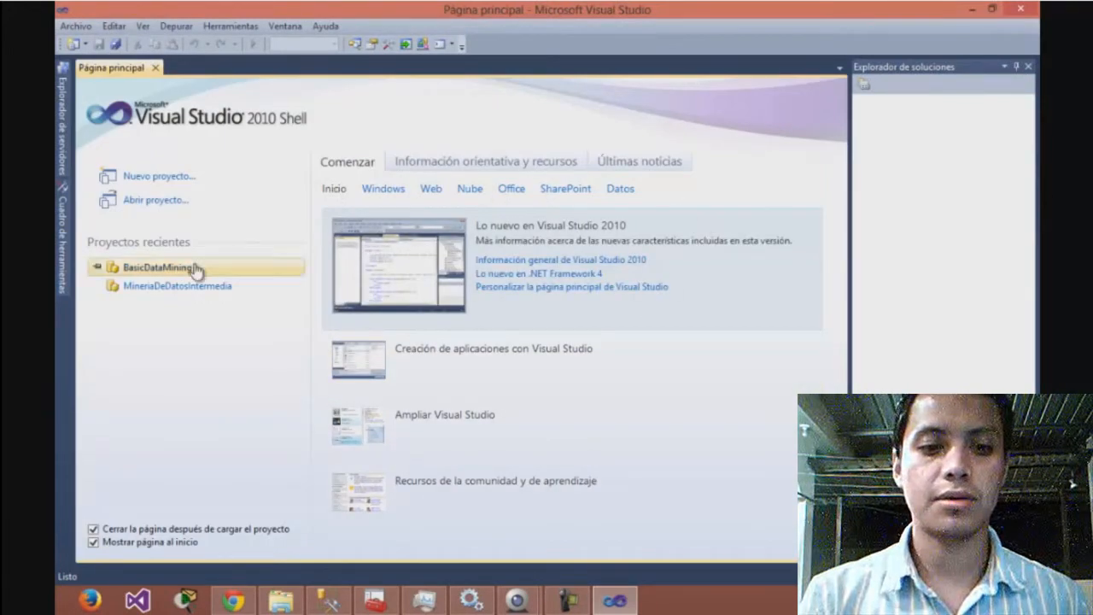
Create a new Analysis Services multidimensional and data mining project named Practica_Mineria_de_Datos
click(164, 176)
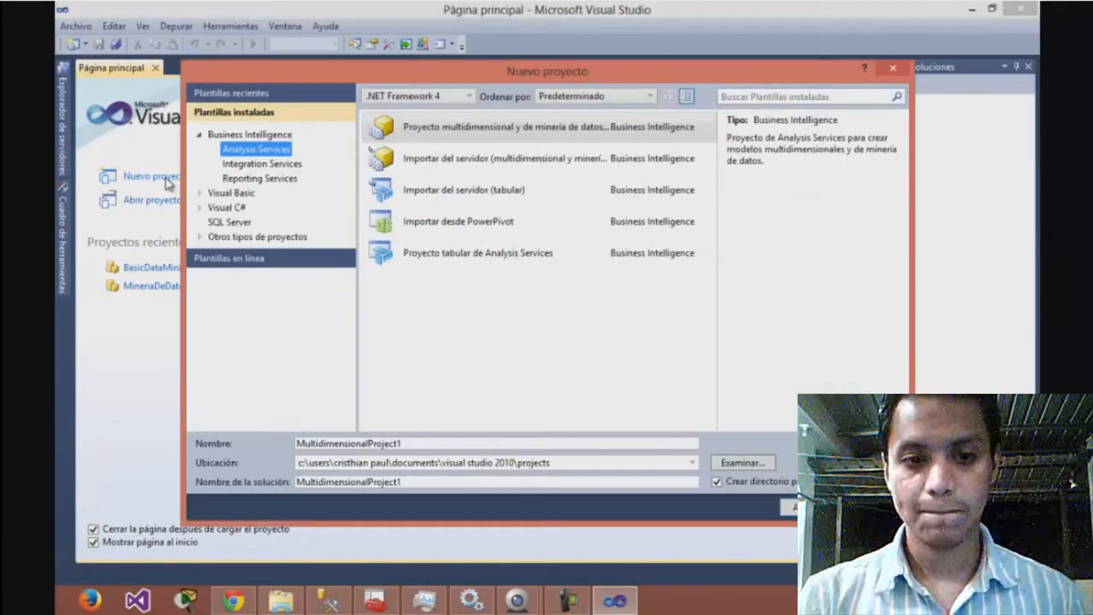
click(400, 443)
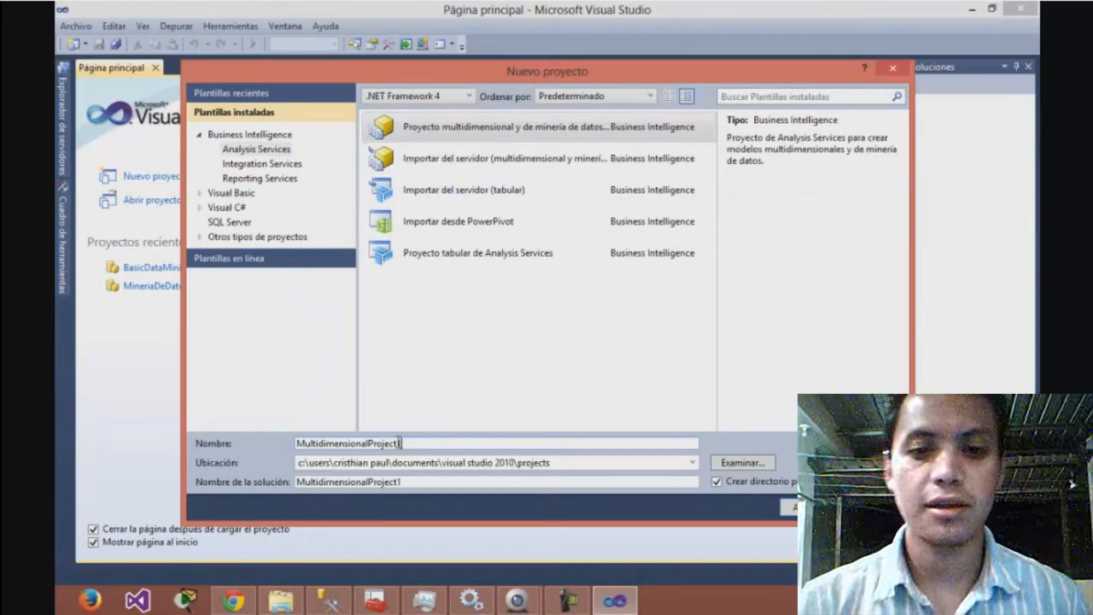
drag(401, 444, 285, 445)
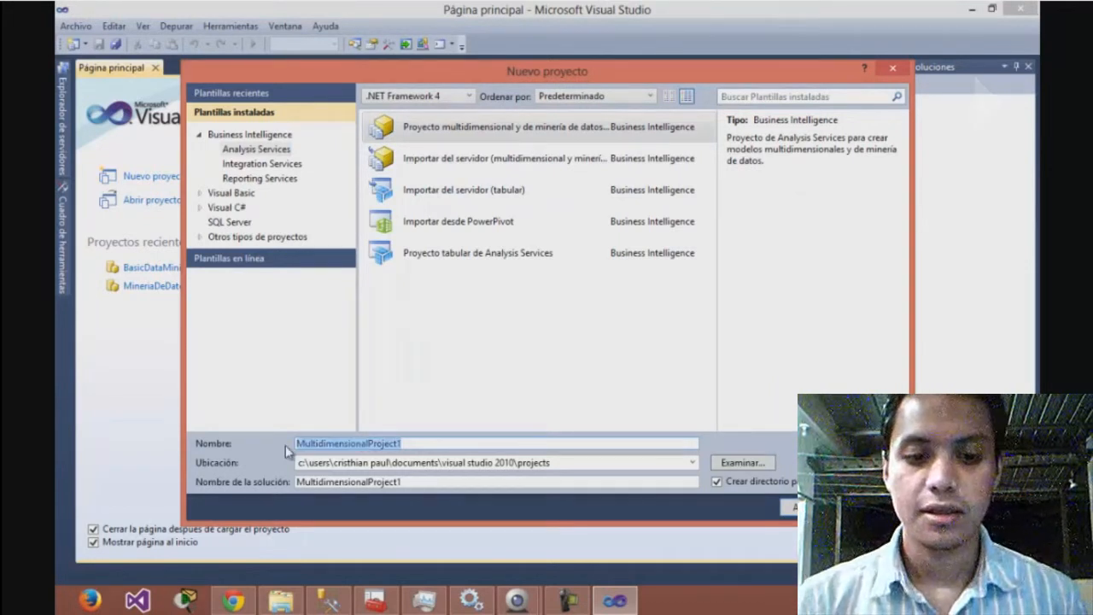
text(Pr)
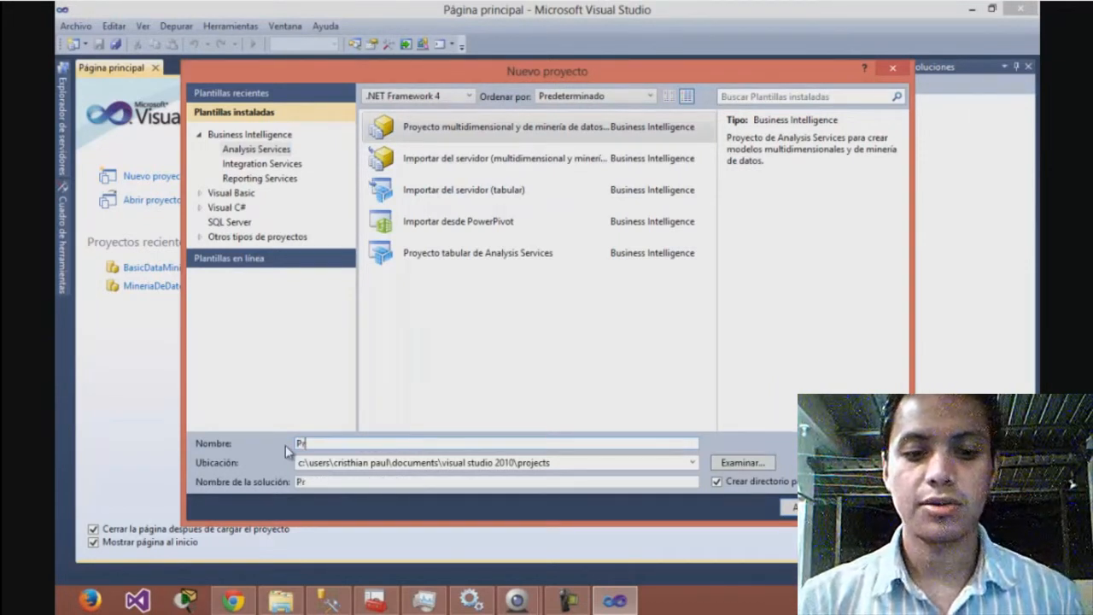
text(actica)
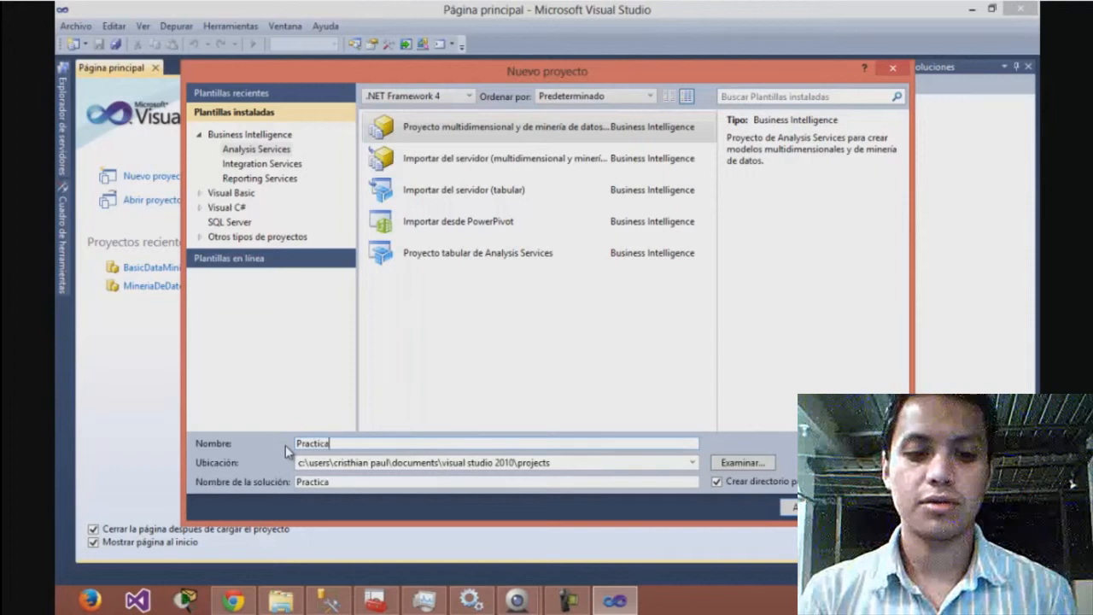
text(_Mineria_de)
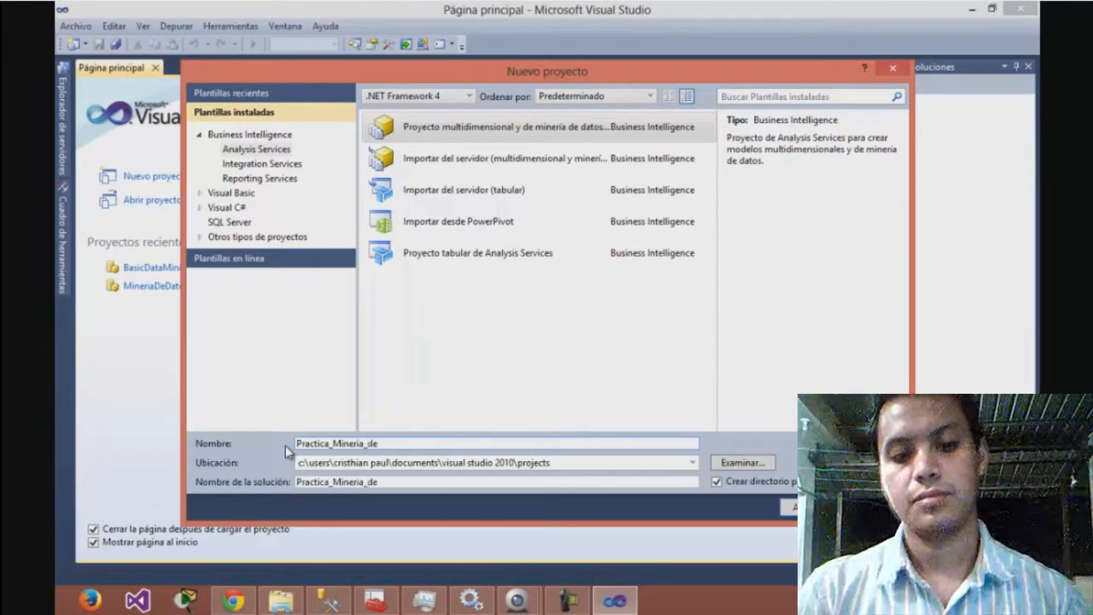
text(_Da)
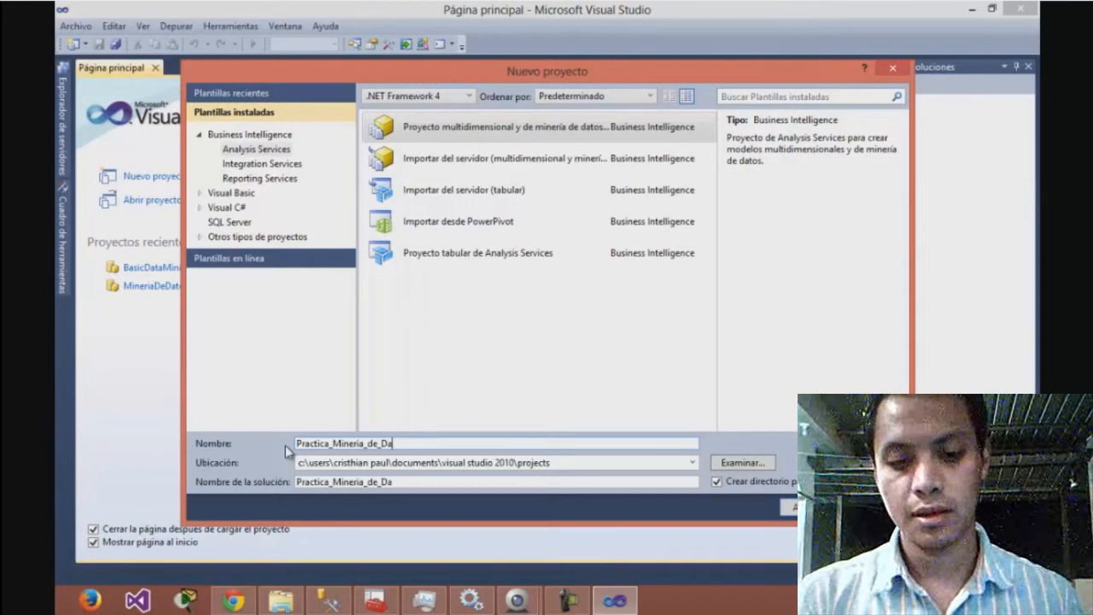
text(tos)
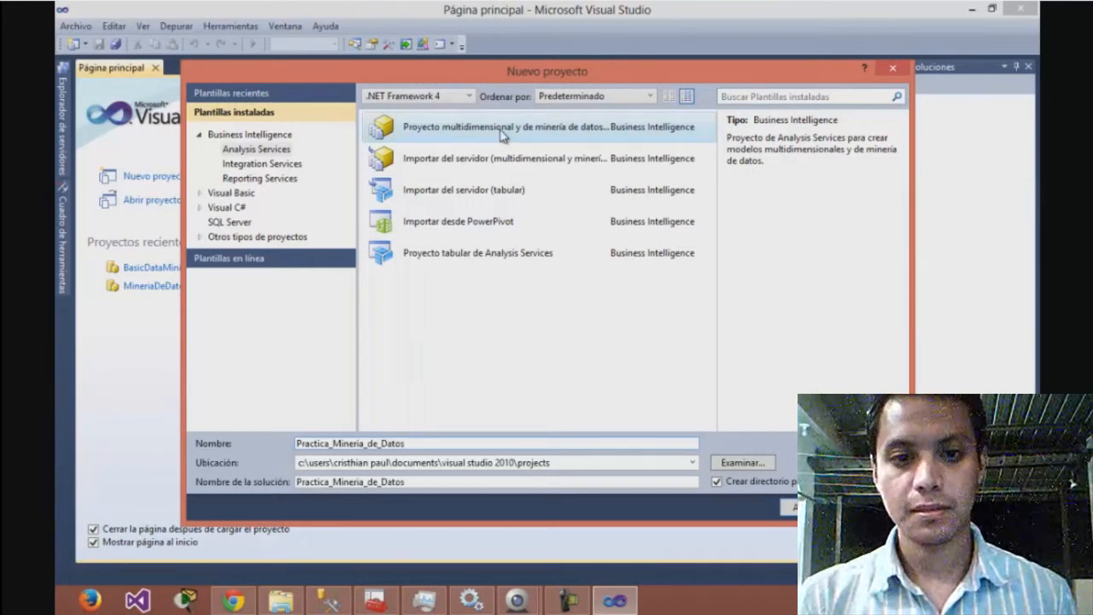
click(813, 508)
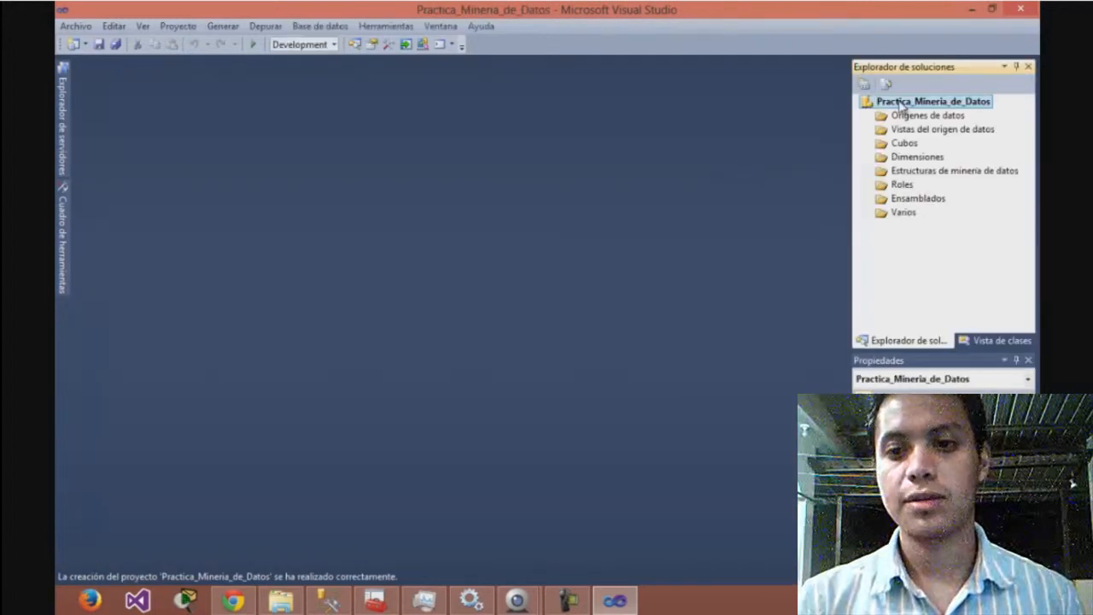
Open the Implementación settings in the properties of the Practica_Mineria_de_Datos project
right_click(901, 103)
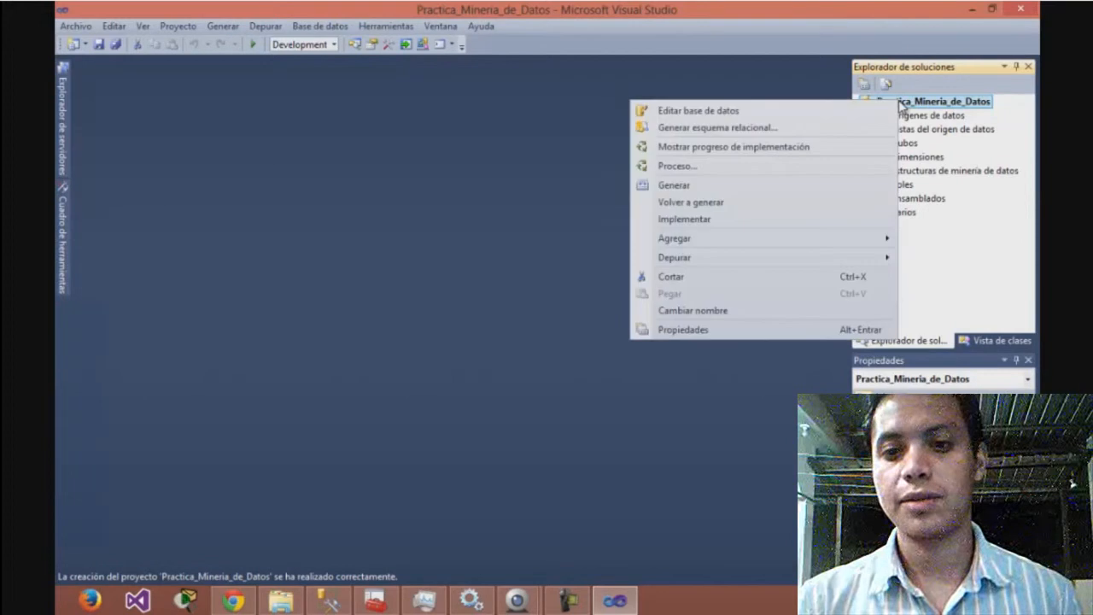
click(684, 329)
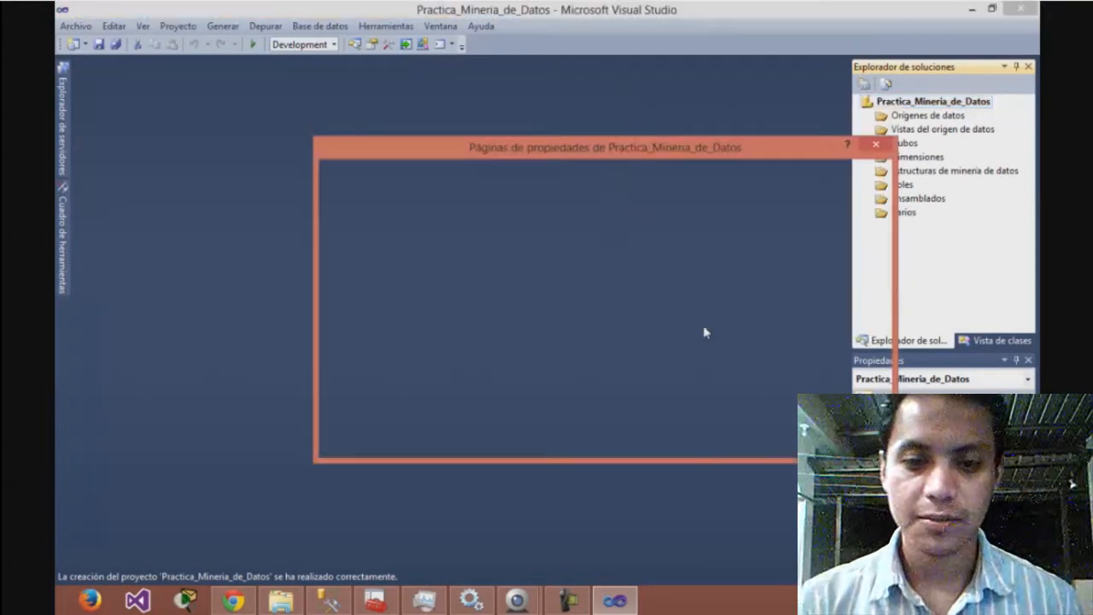
click(410, 245)
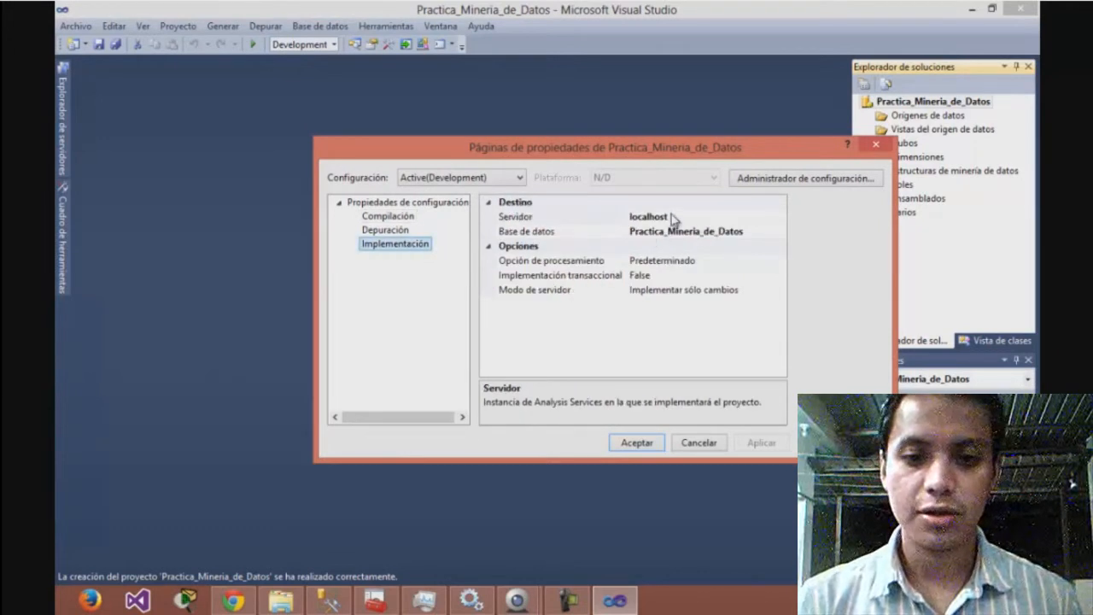
Switch to SQL Server Management Studio and copy the server's instance name from its properties
click(329, 601)
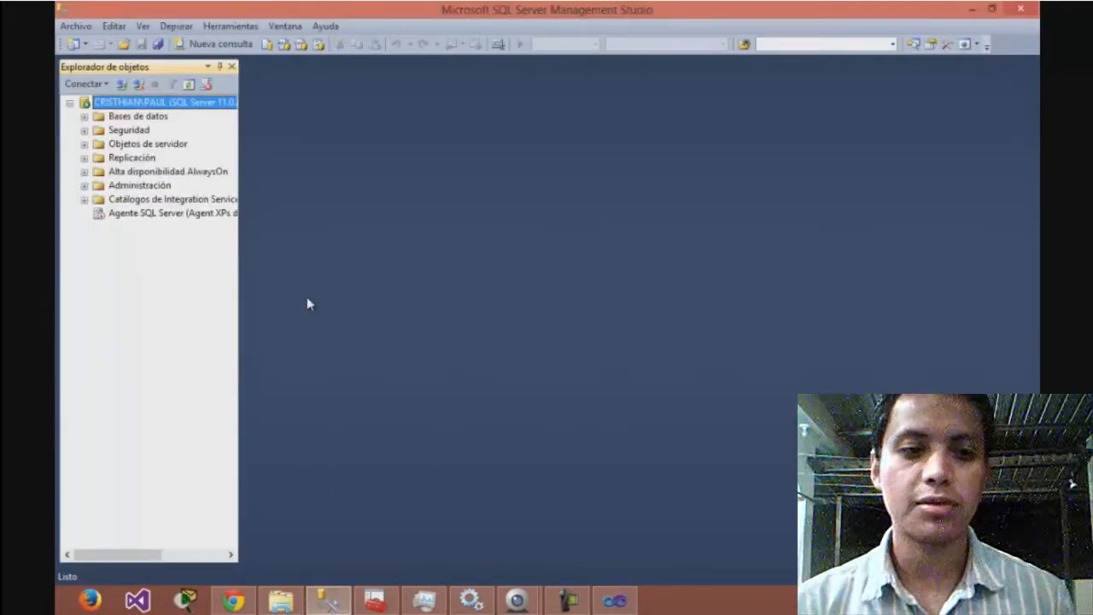
right_click(135, 104)
click(205, 396)
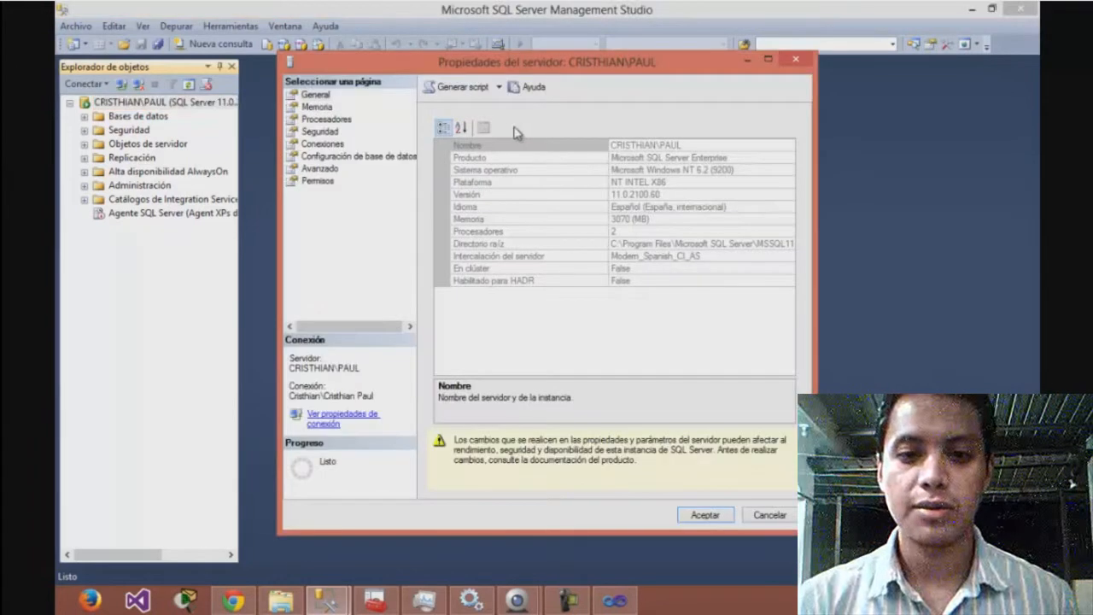
click(689, 147)
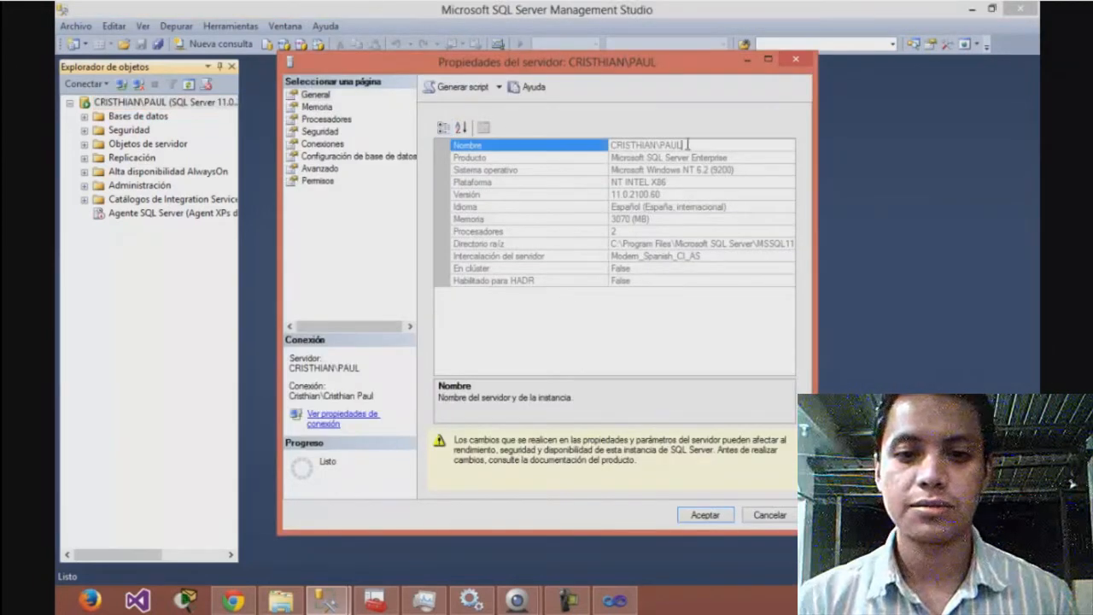
click(689, 147)
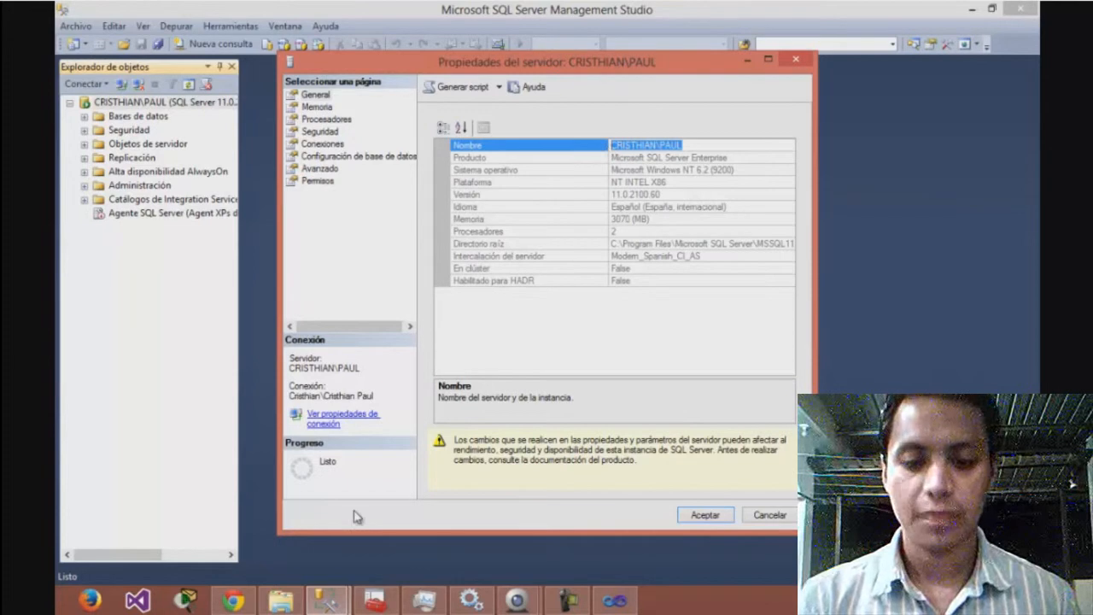
click(769, 516)
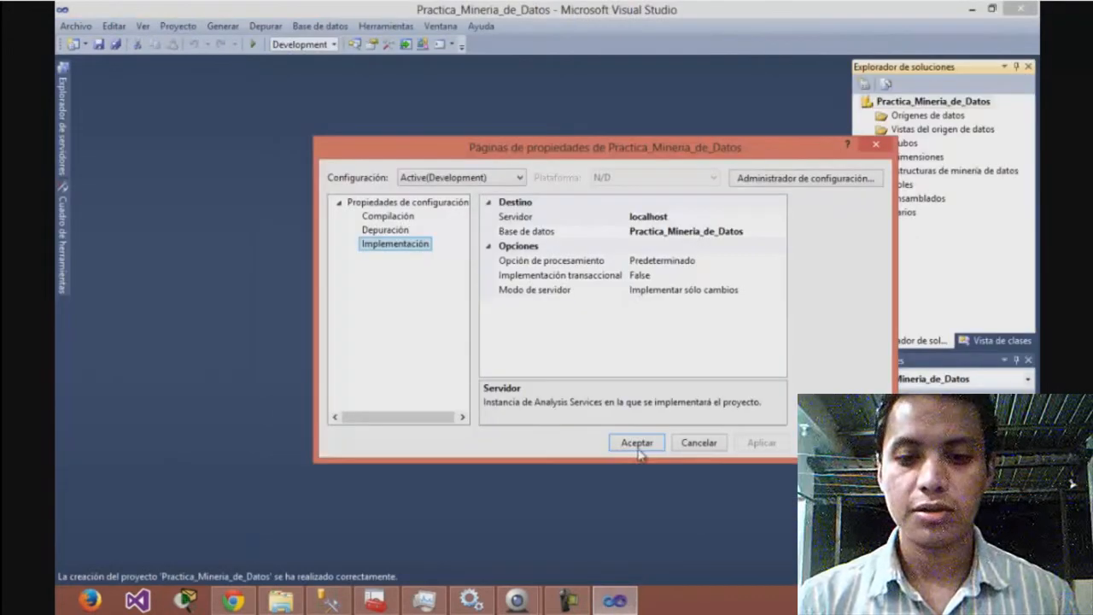
Back in Visual Studio, replace the project's deployment target server with the copied instance name and accept the properties
click(632, 217)
click(632, 217)
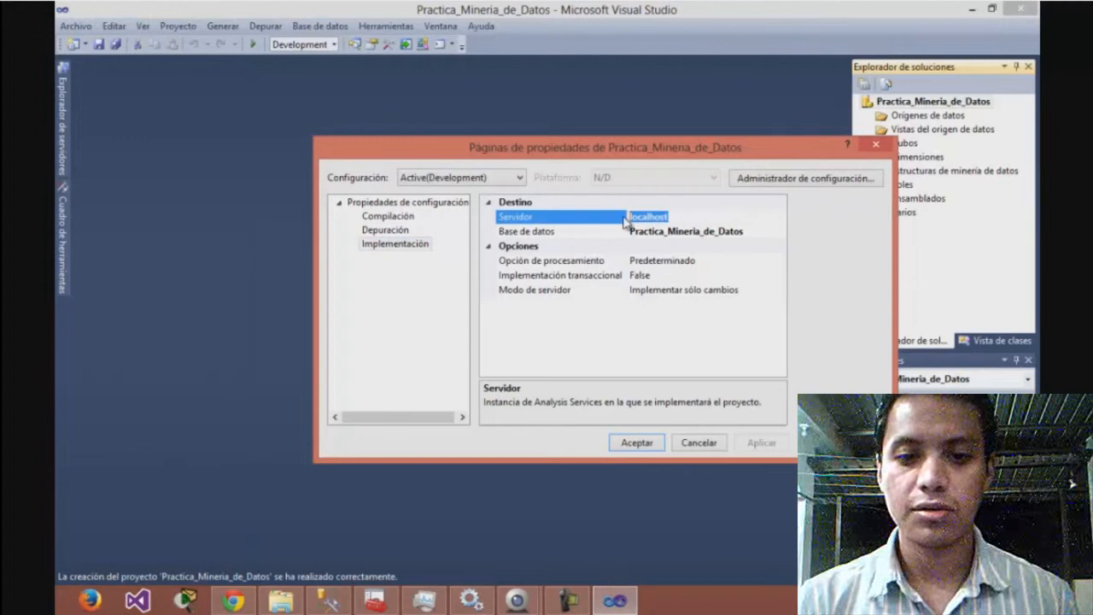
key(ctrl+v)
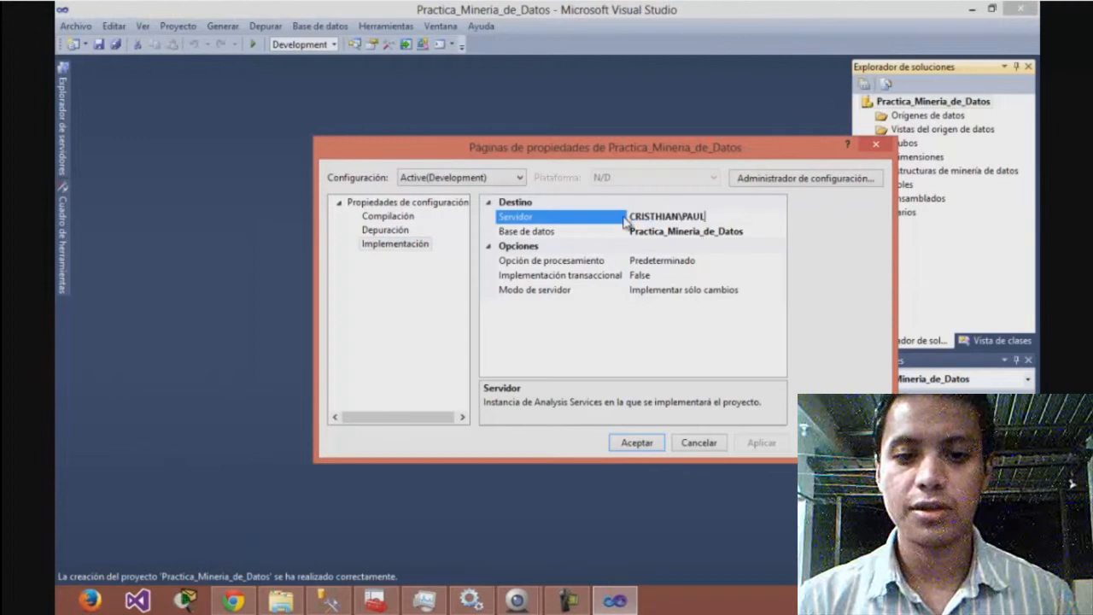
click(637, 443)
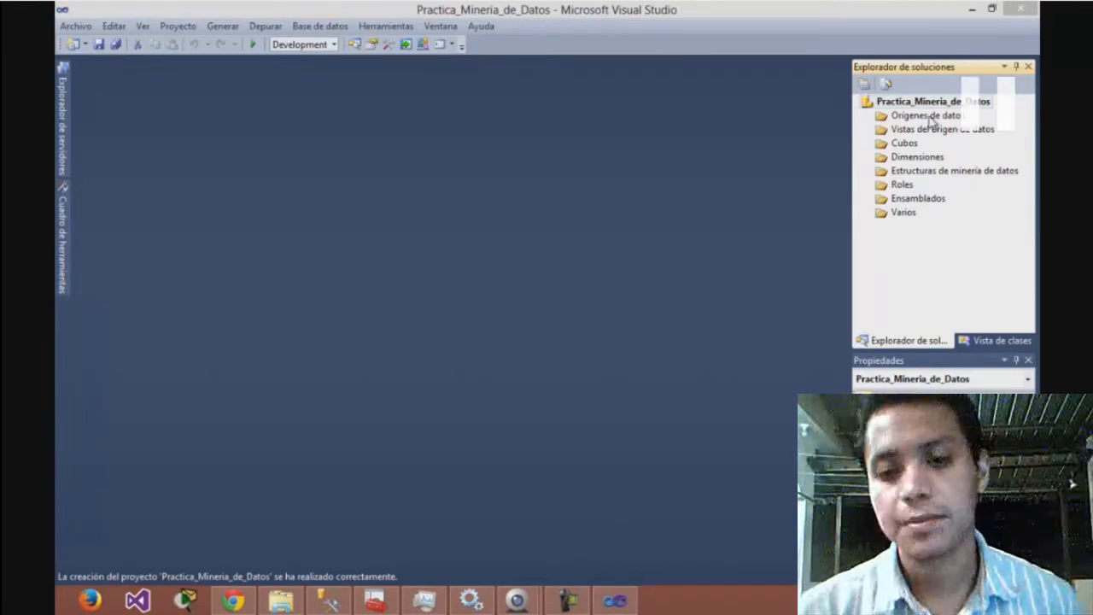
Start a new data source for the project and delete the existing AdventureWorksDW2012 connection in the wizard
right_click(928, 117)
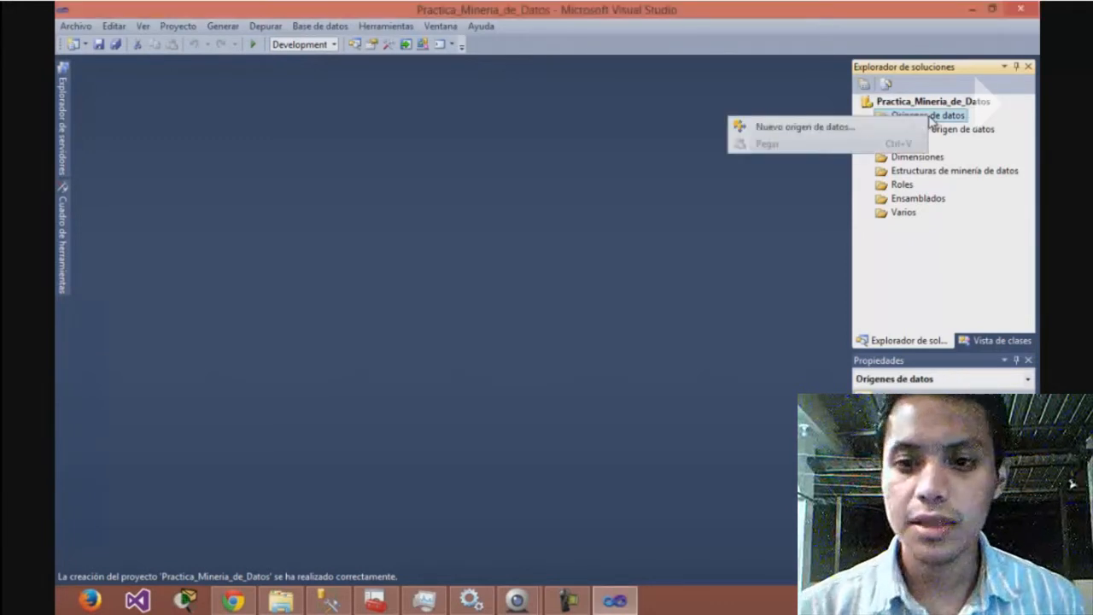
click(845, 128)
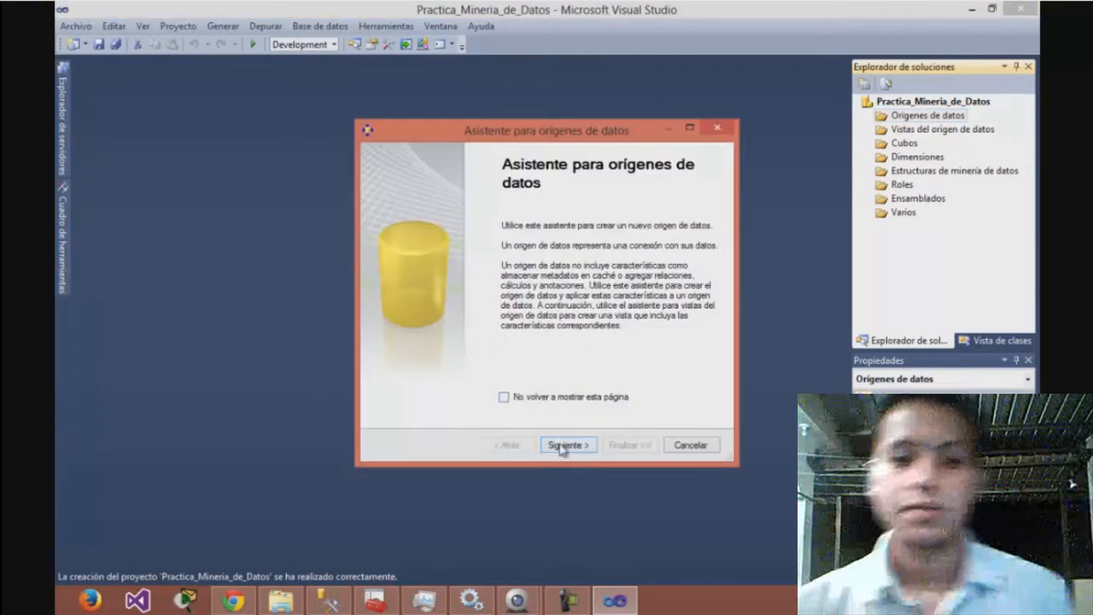
click(560, 445)
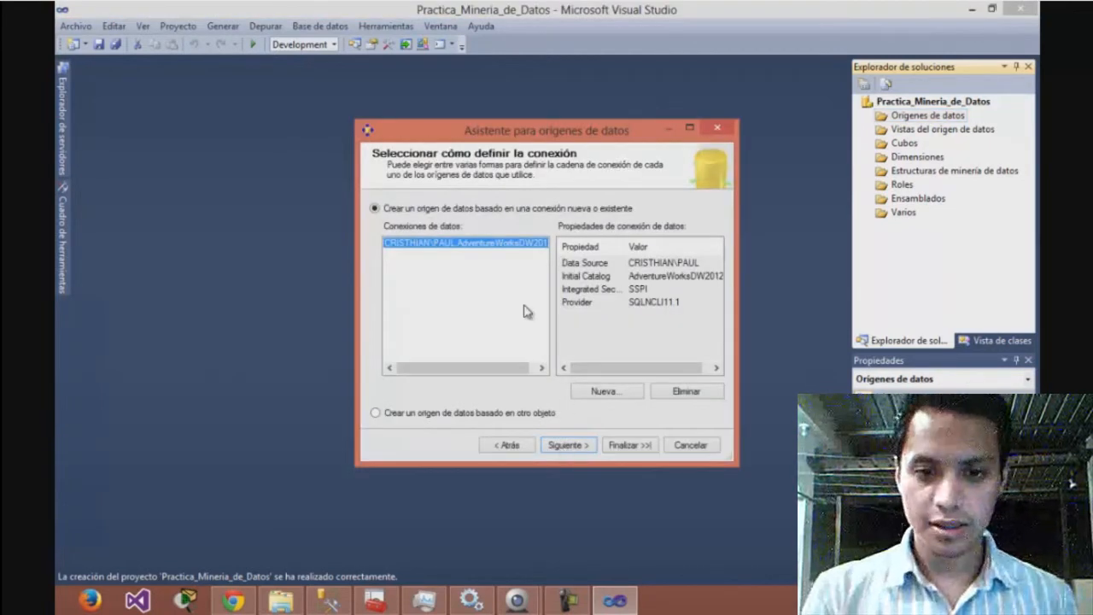
click(698, 394)
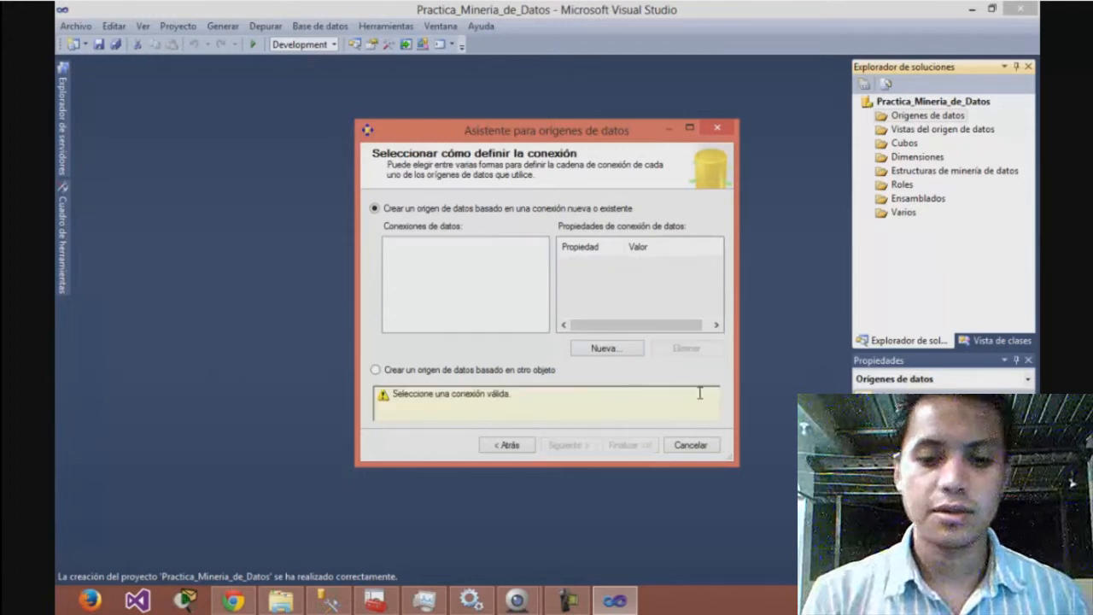
Start a new data connection and choose the local SQL Server instance as its server
click(608, 348)
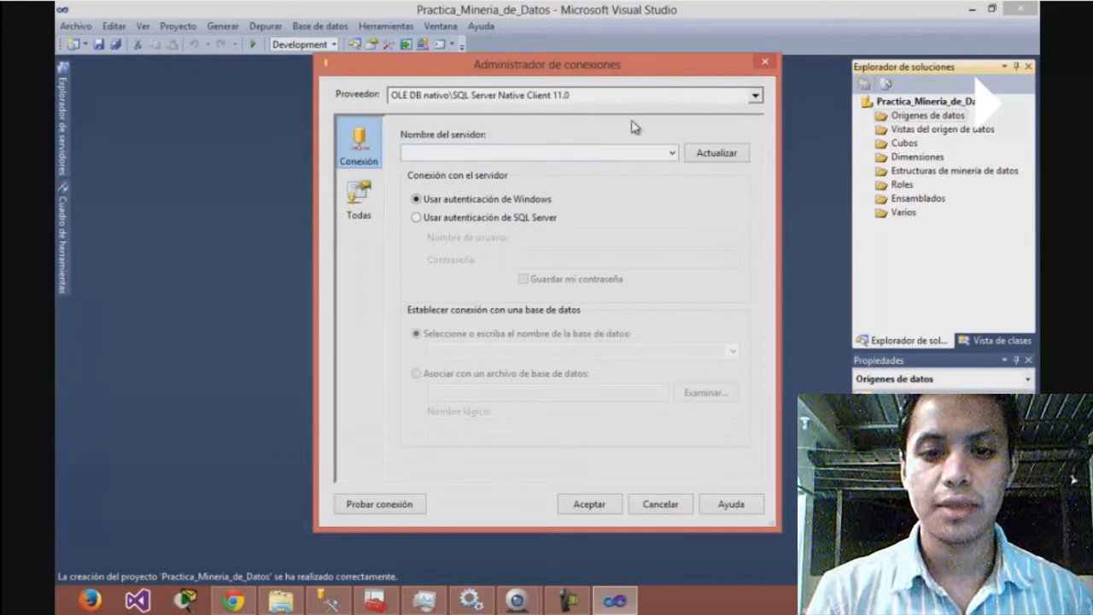
click(672, 154)
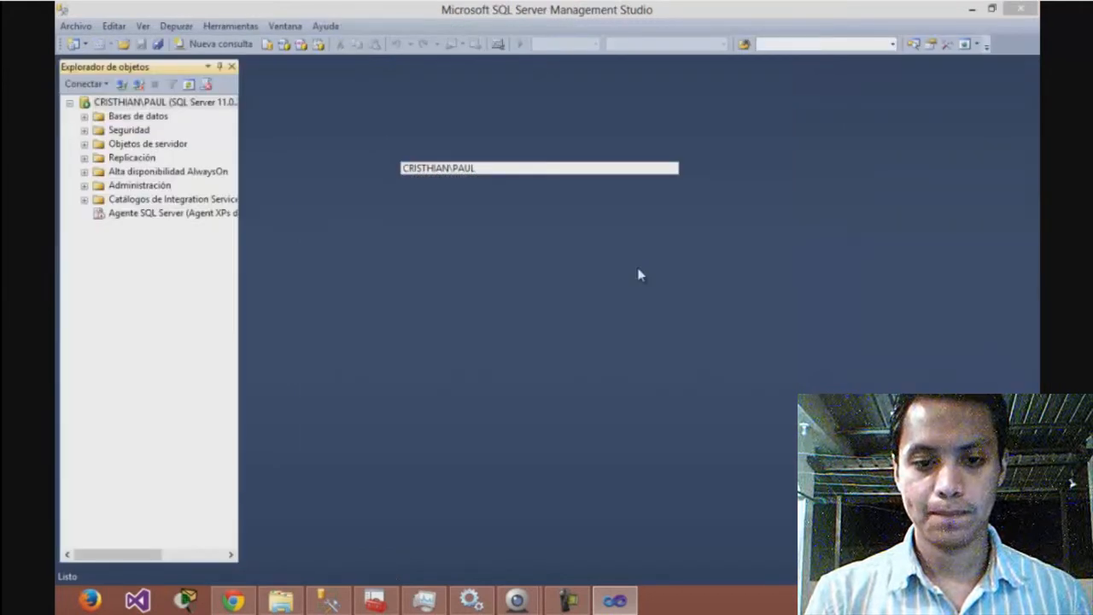
mouse_move(615, 600)
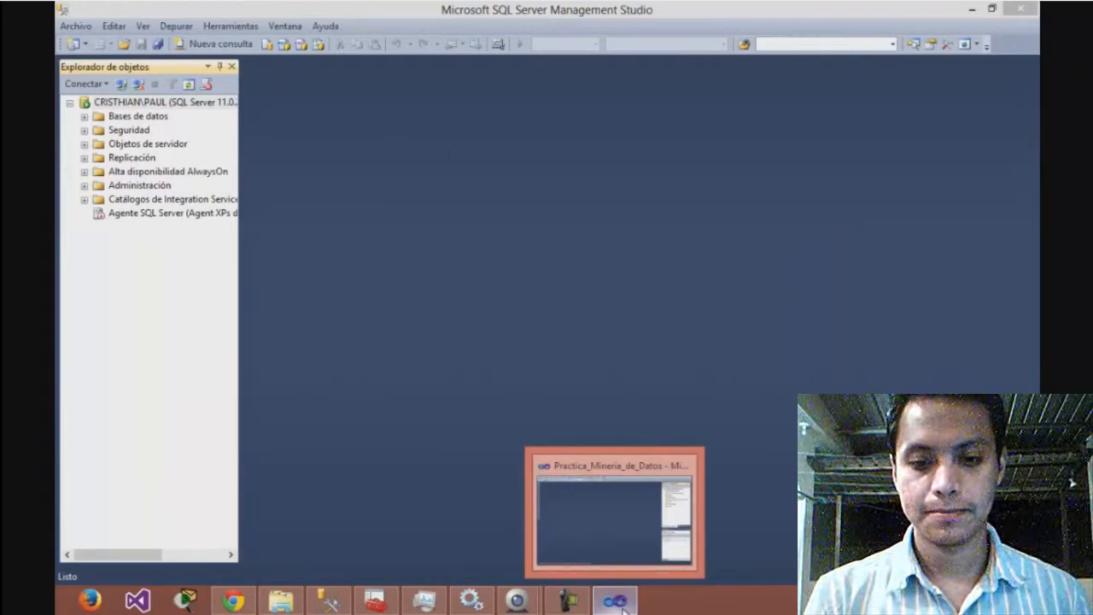
click(619, 602)
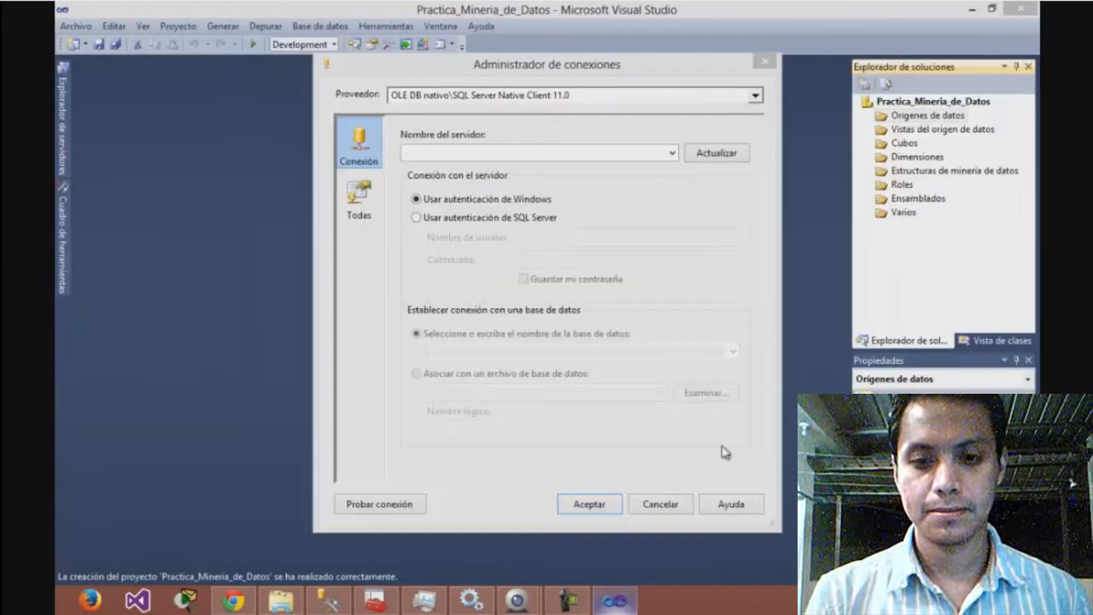
click(671, 154)
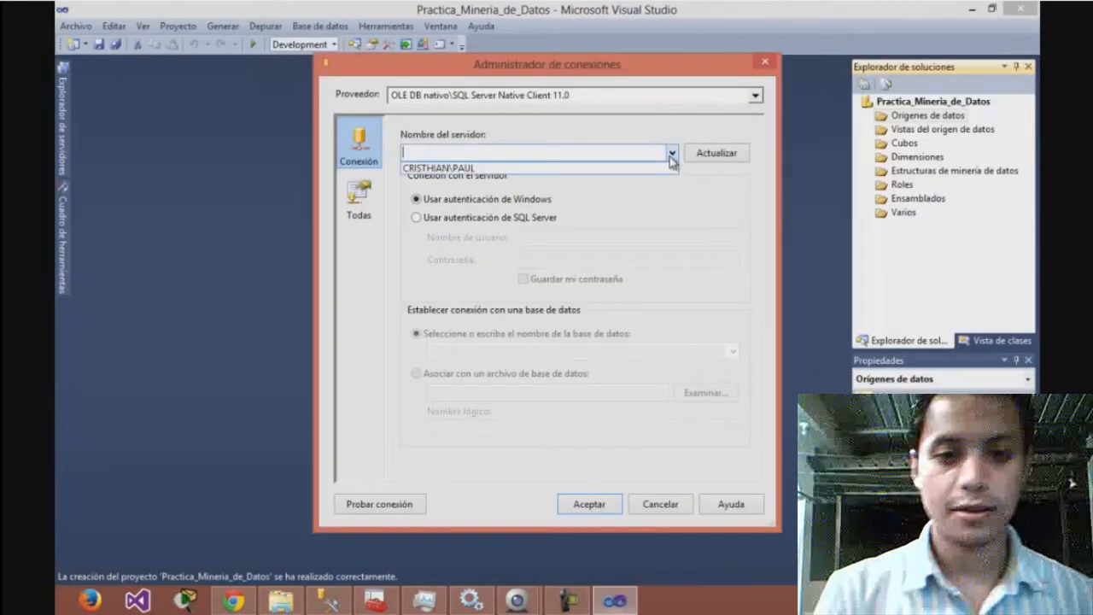
click(589, 168)
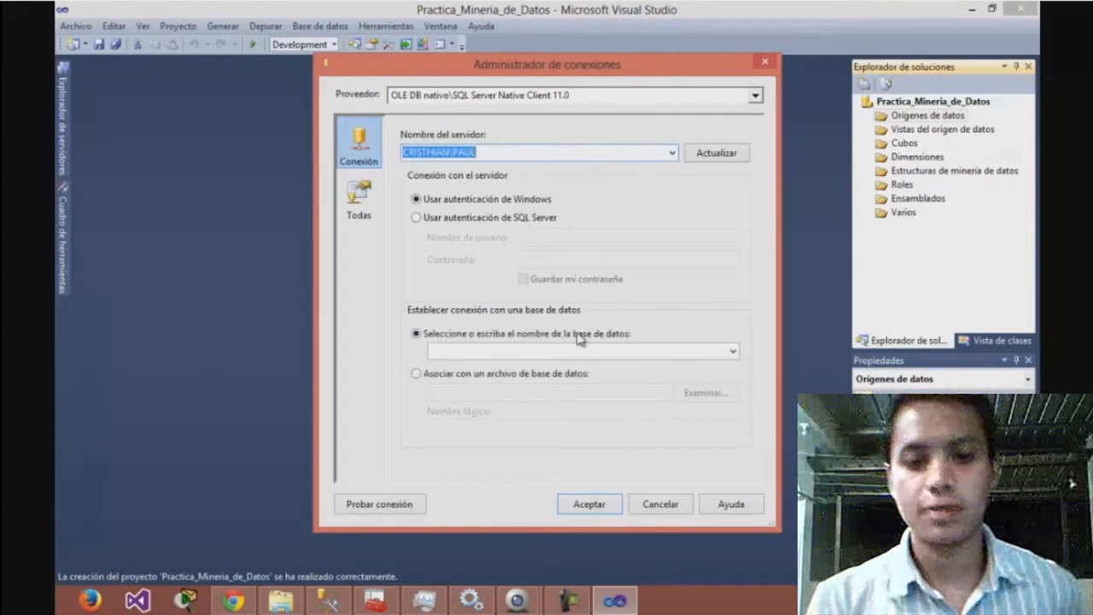
Choose the AdventureWorksDW2012 database, test the connection and accept it
click(732, 354)
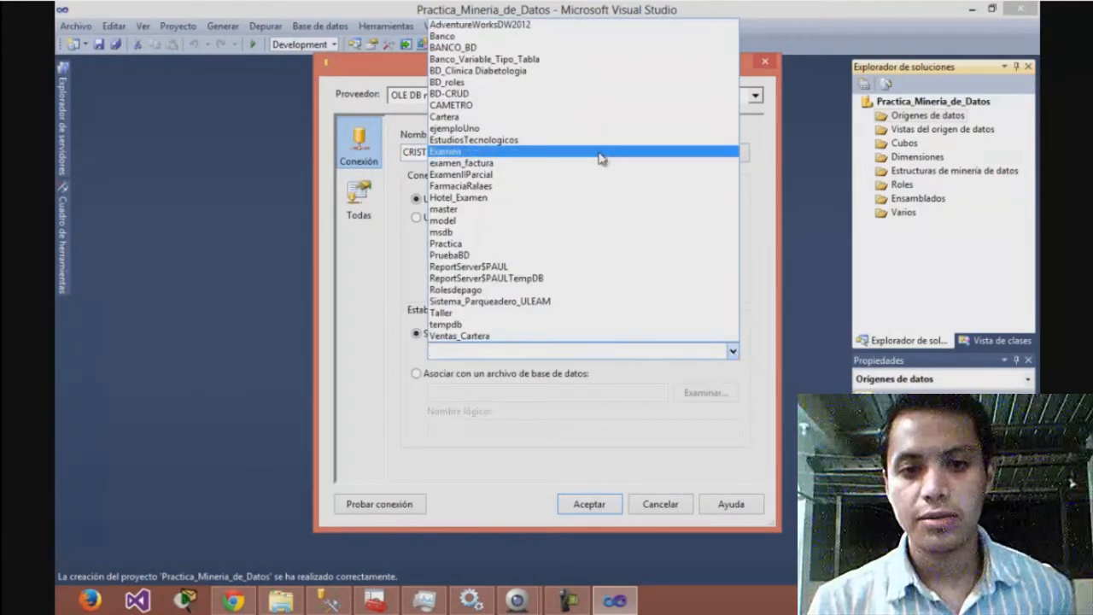
click(503, 26)
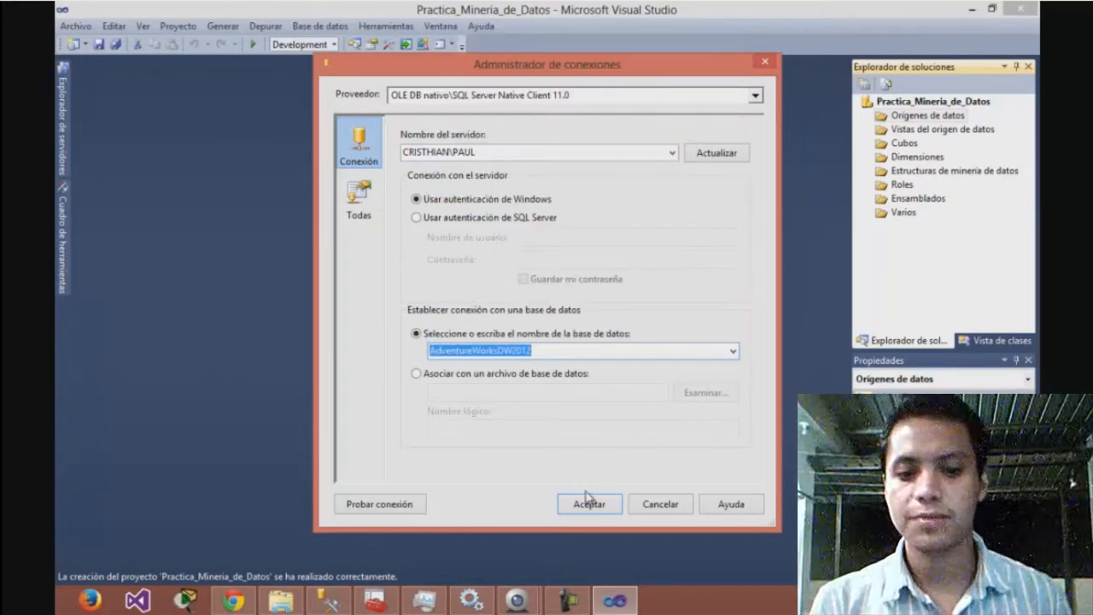
click(406, 499)
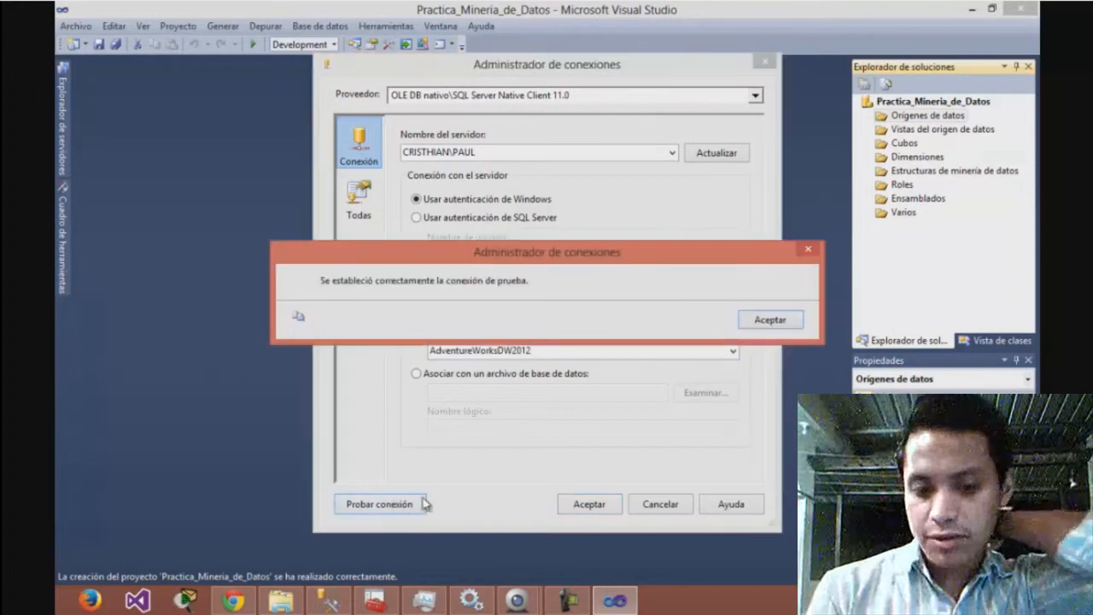
click(762, 320)
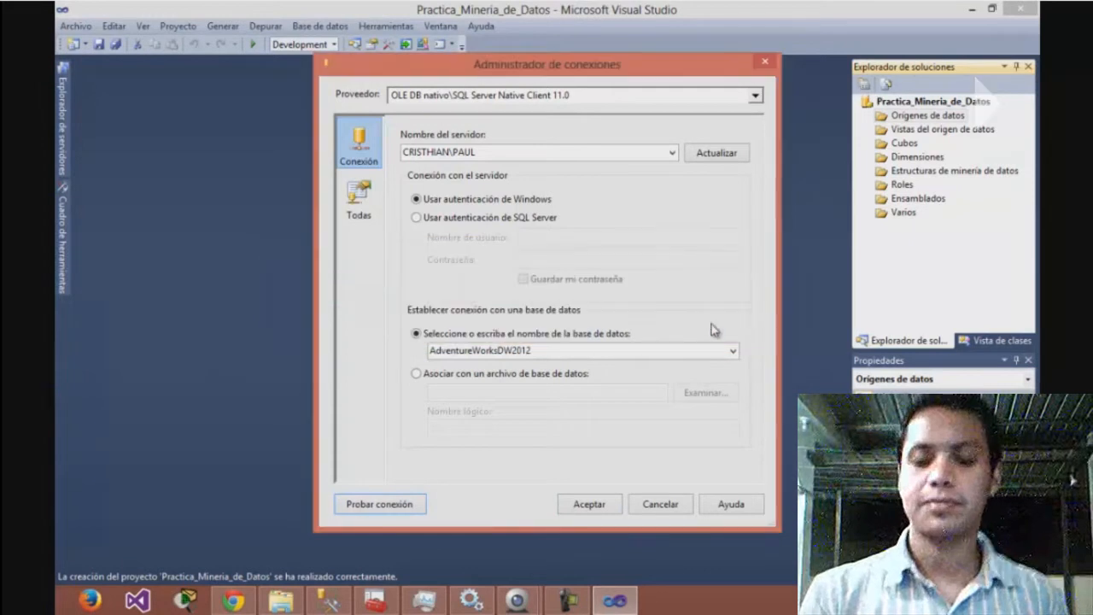
click(590, 504)
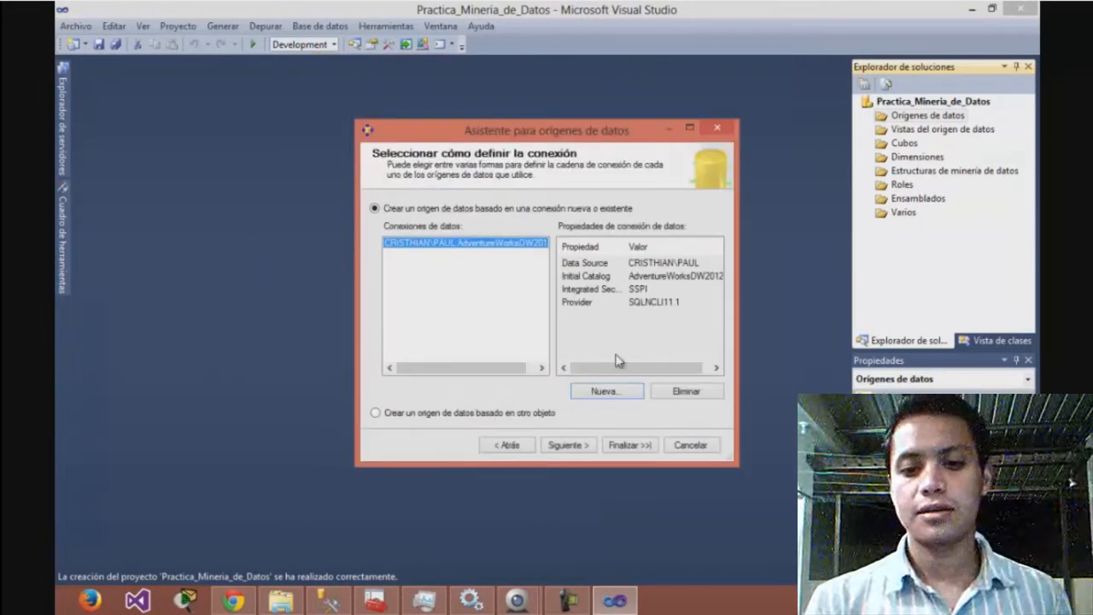
Set the data source's impersonation to a specific Windows user name and password, and finish it as Adventure Works DW2012
click(568, 445)
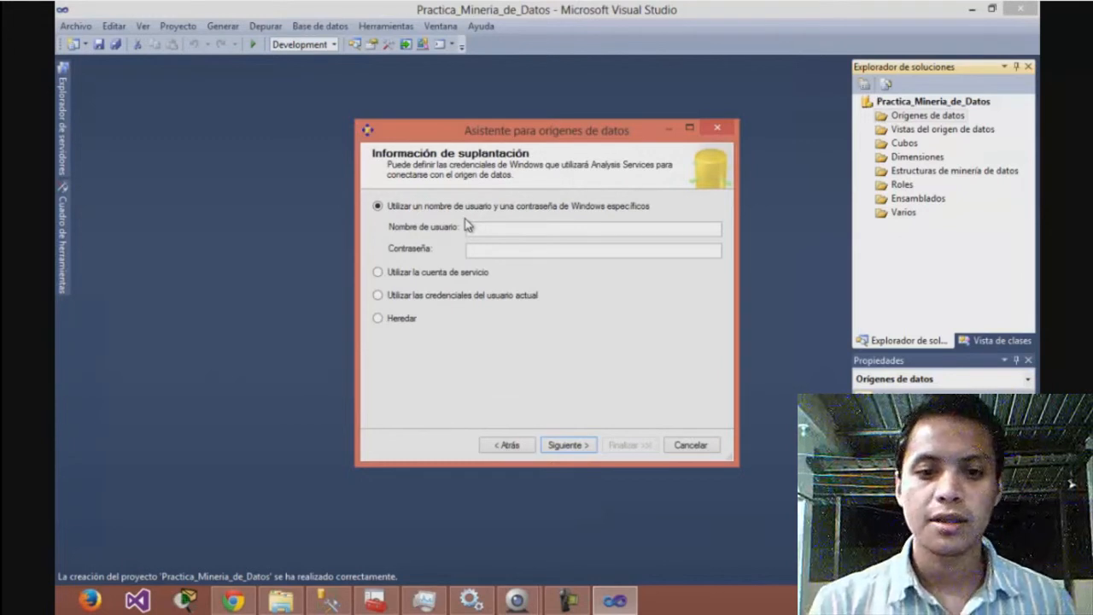
click(491, 228)
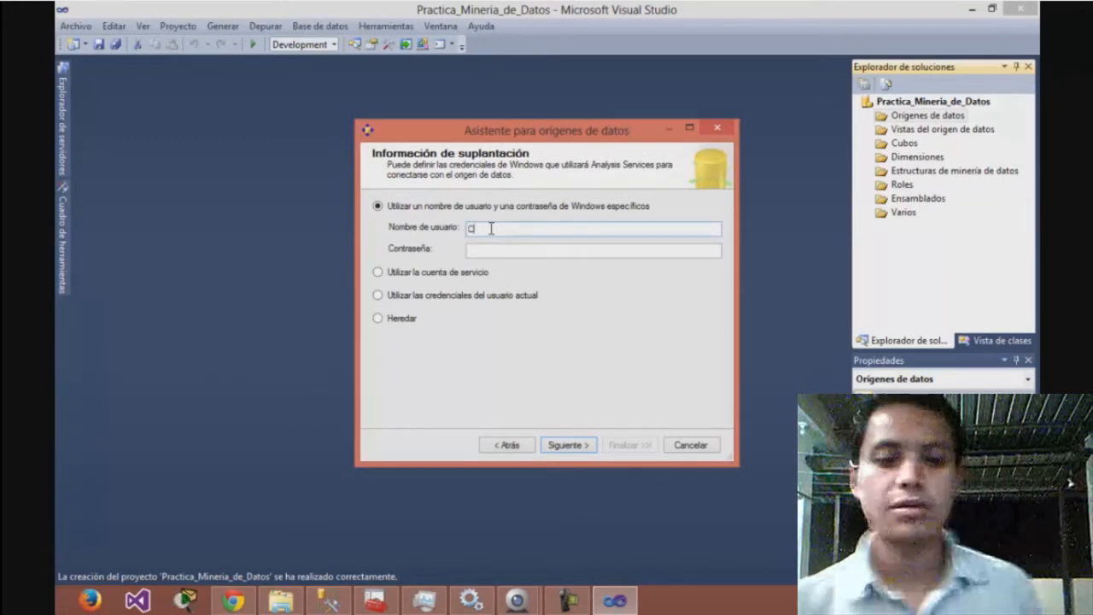
text(Cristhian )
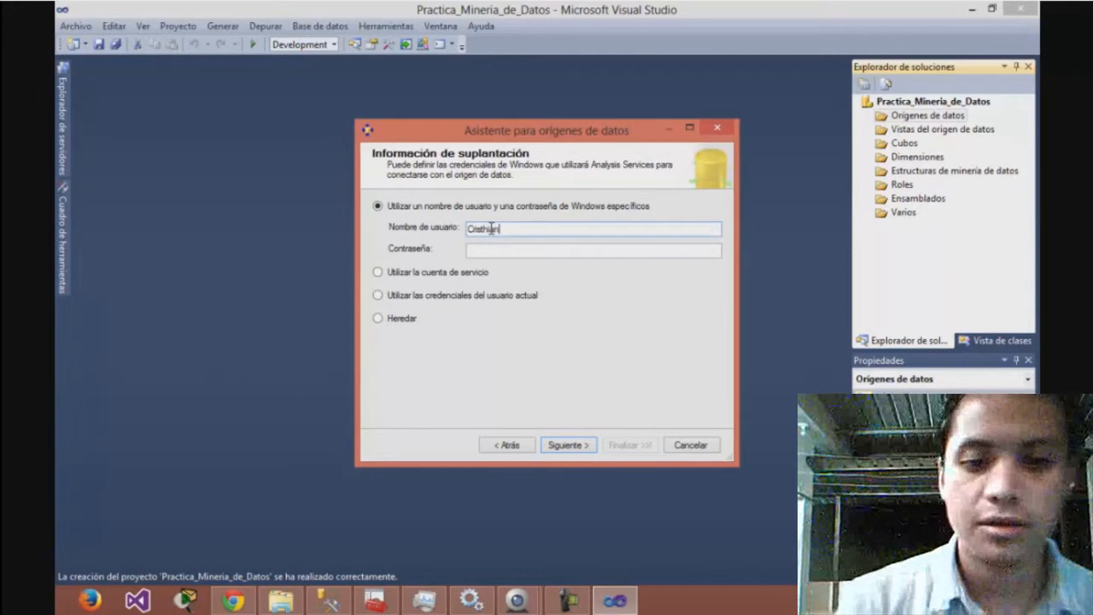
text(Paul)
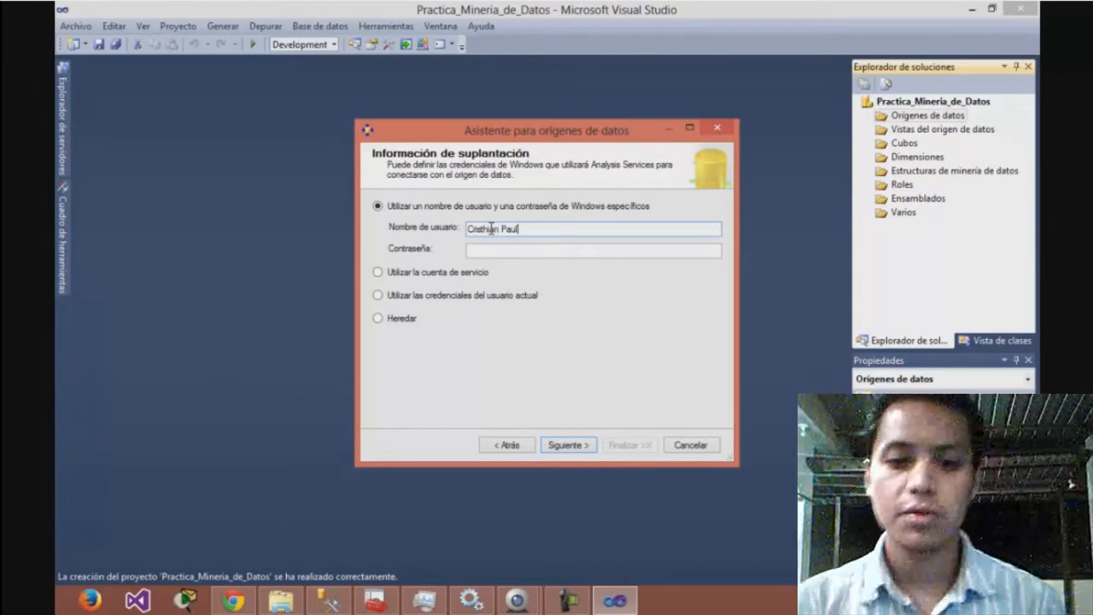
click(562, 250)
text(•••)
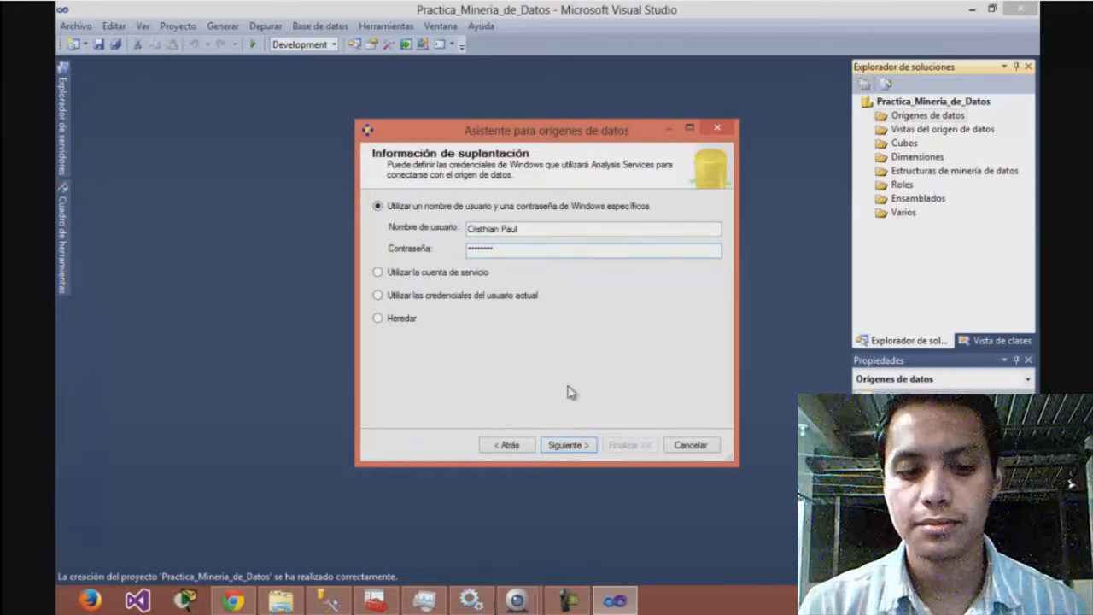
click(569, 446)
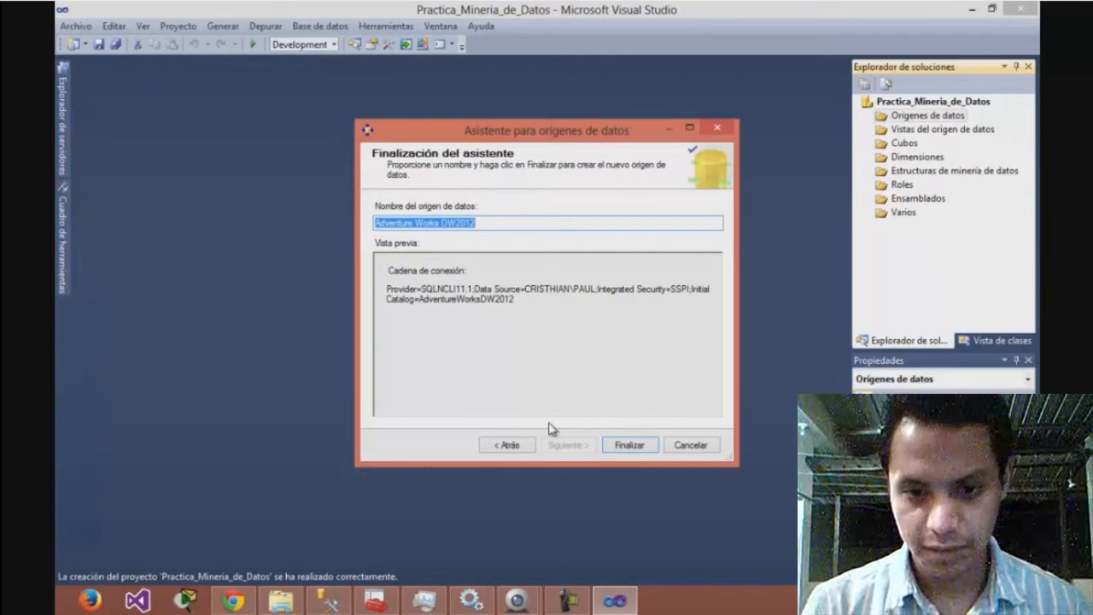
click(631, 446)
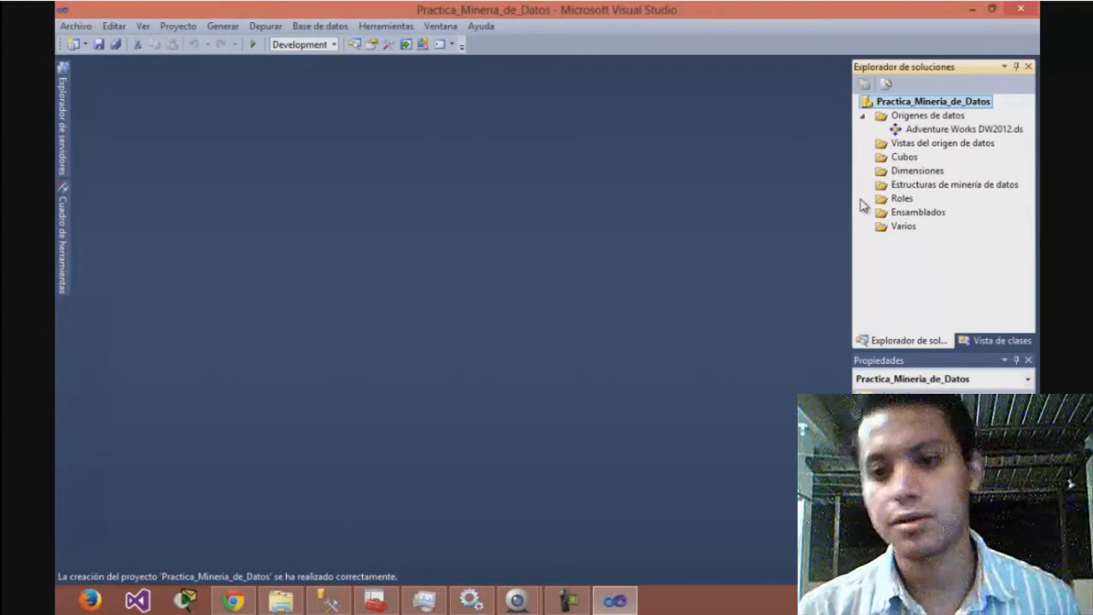
Start a new data source view based on the Adventure Works DW2012 relational data source
right_click(908, 145)
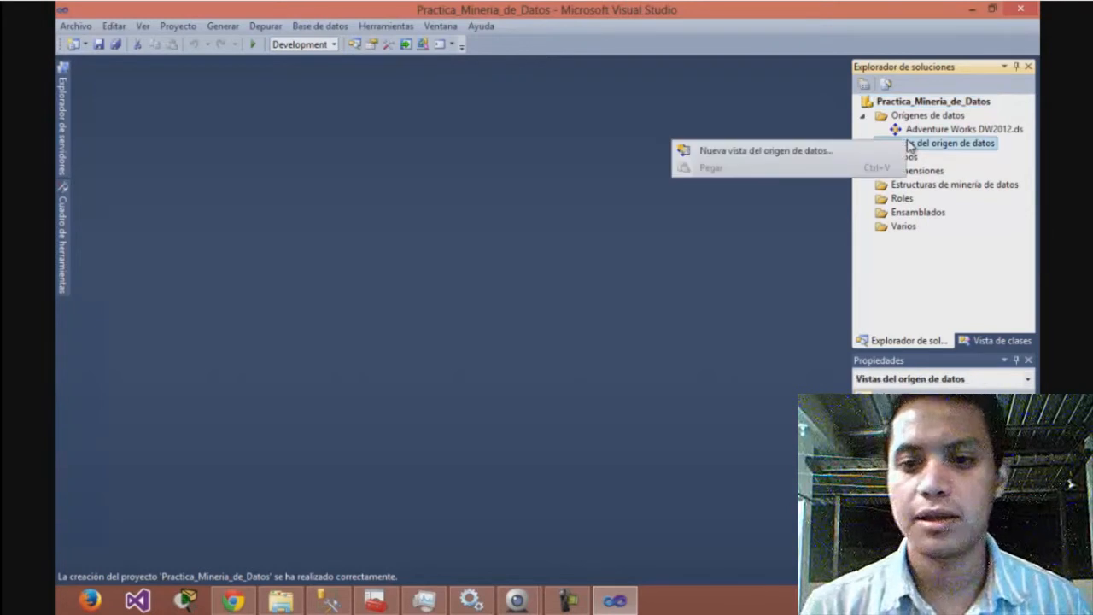
click(778, 152)
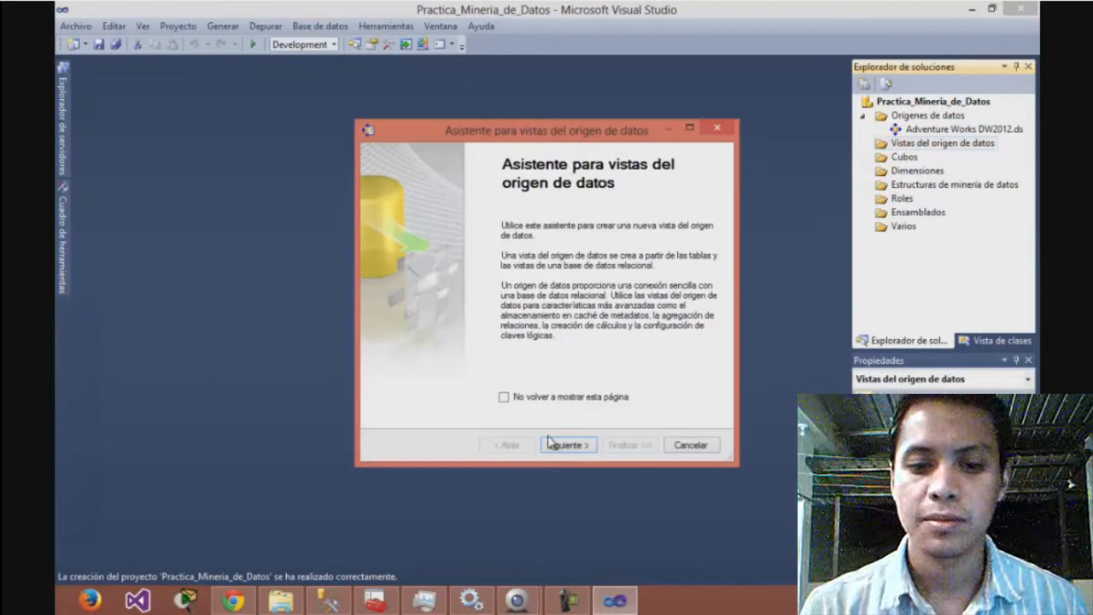
click(567, 446)
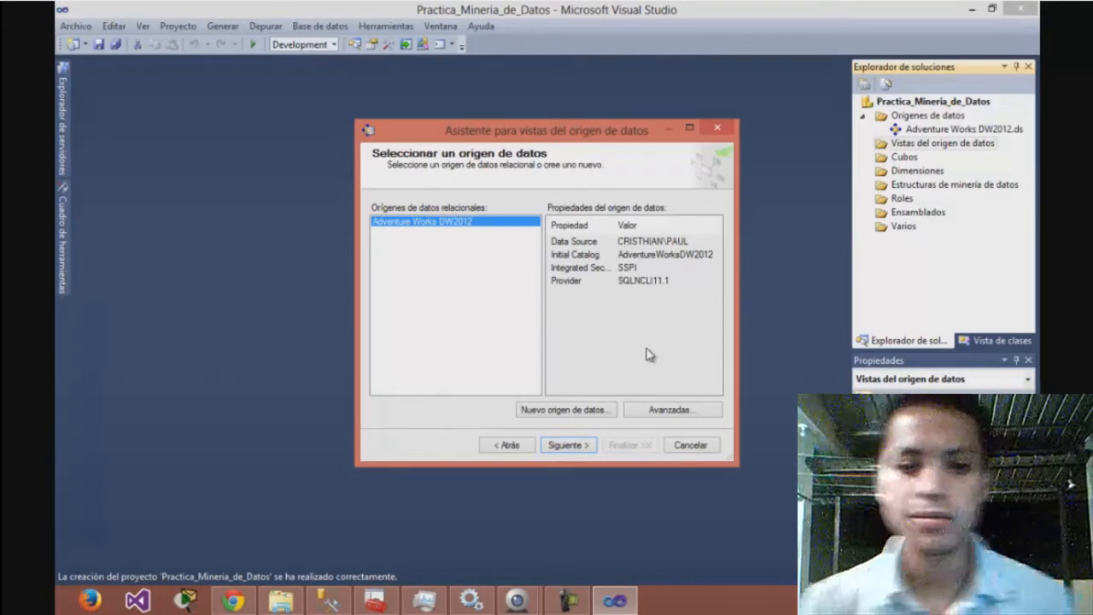
click(574, 445)
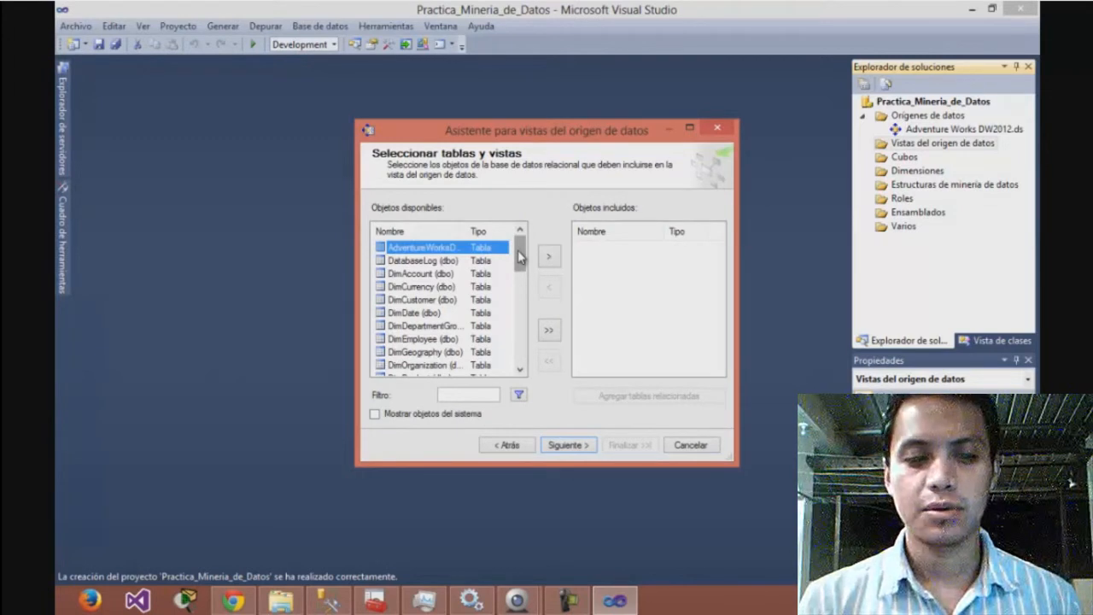
Include the vTargetMail view and the ProspectiveBuyer table in the data source view
drag(518, 249, 521, 367)
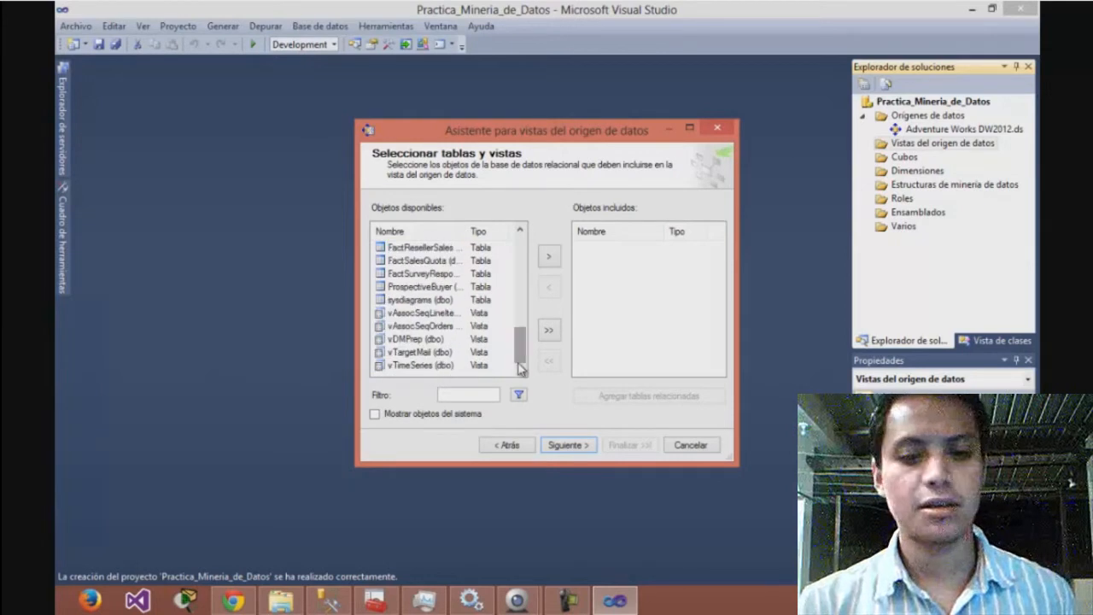
click(434, 352)
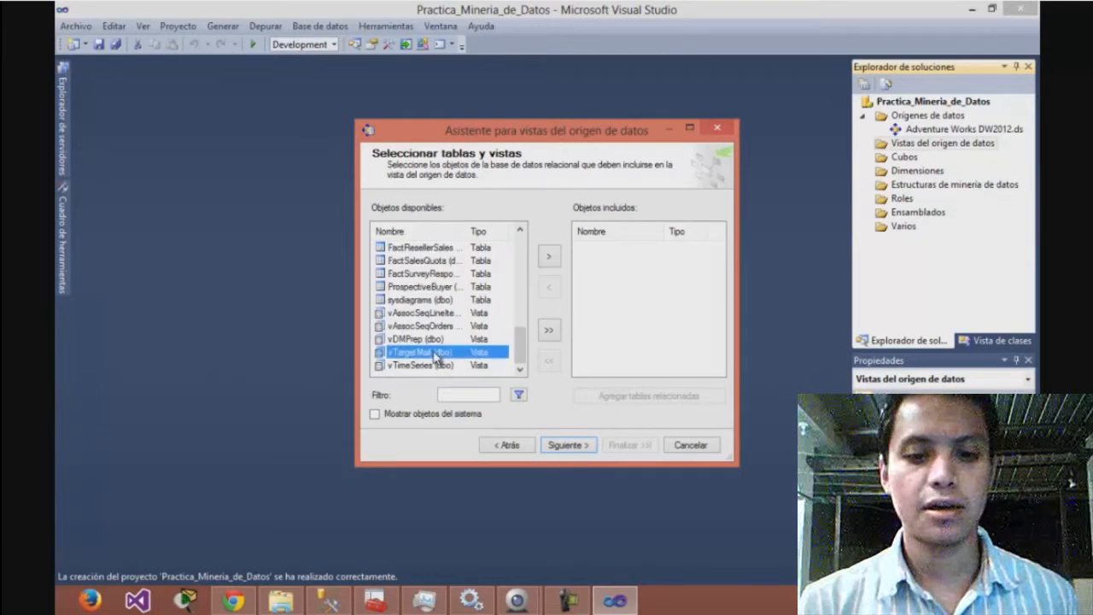
click(548, 260)
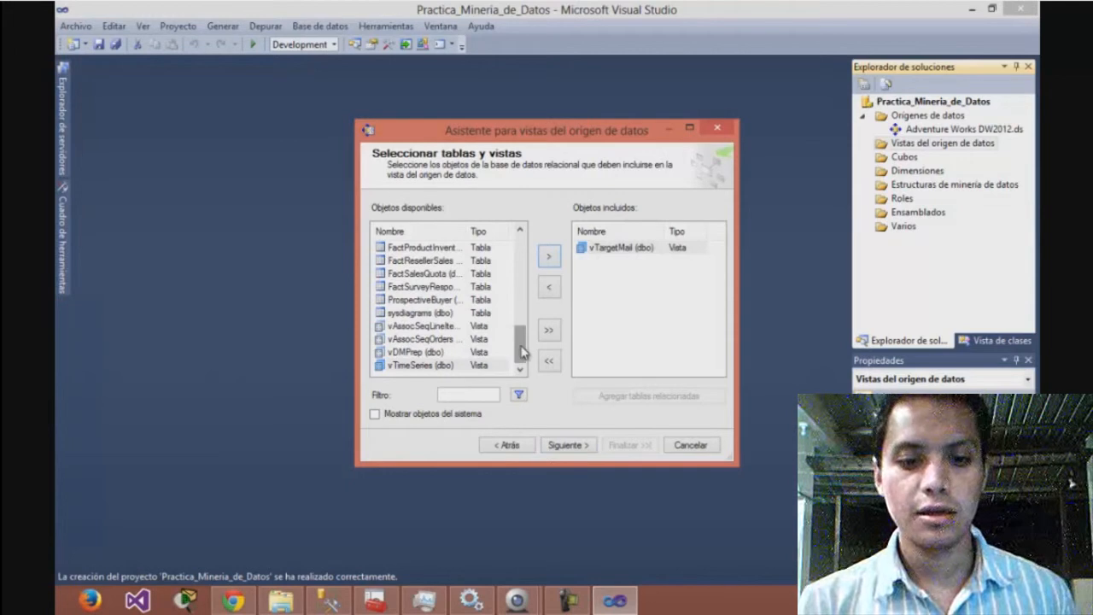
click(443, 300)
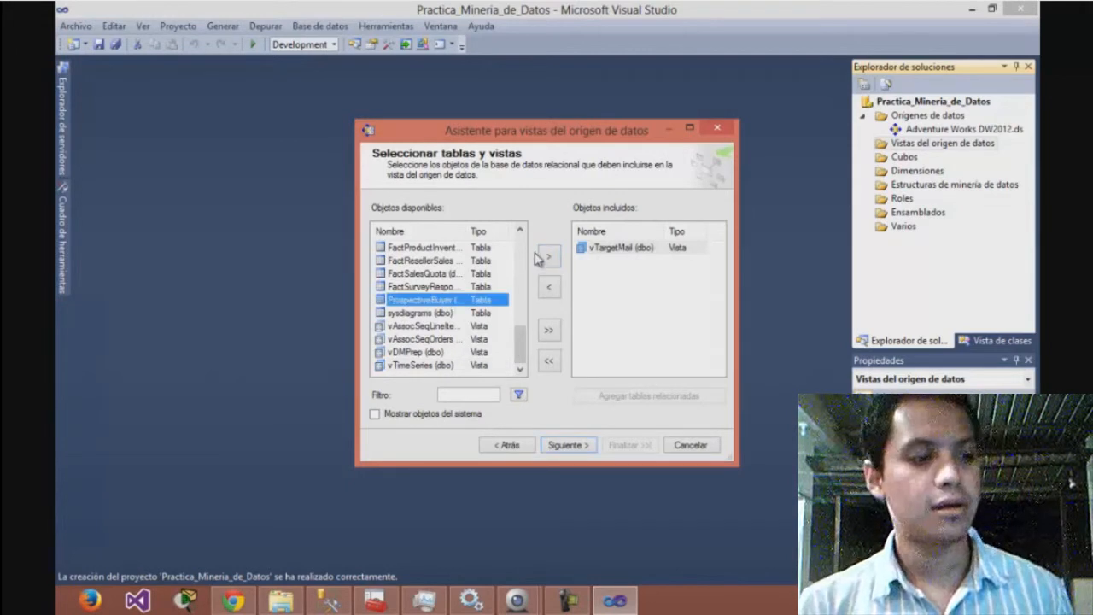
click(548, 256)
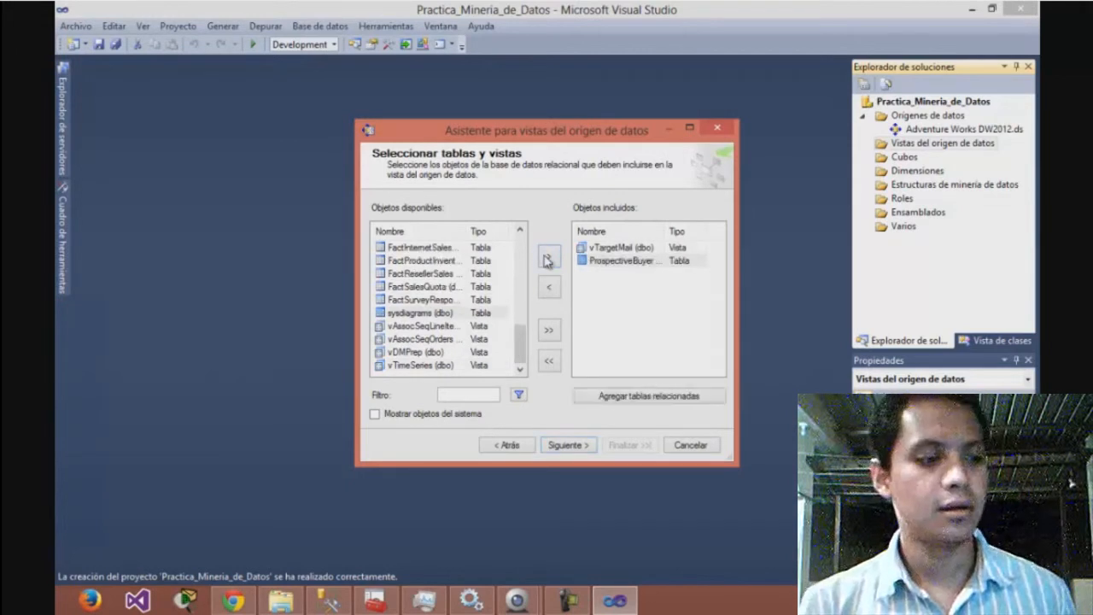
click(566, 445)
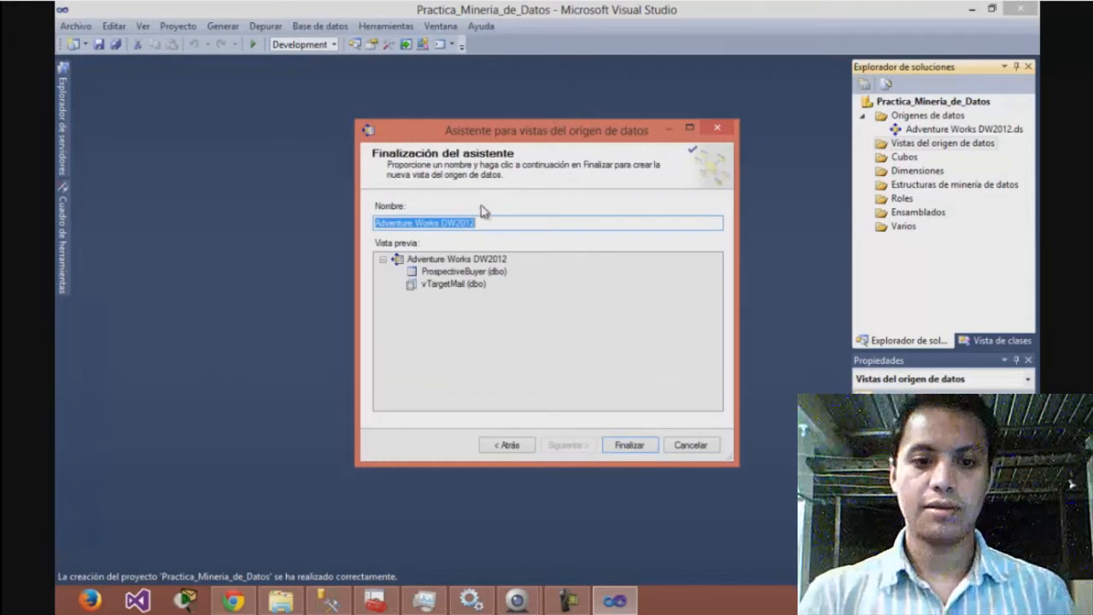
Name the data source view Targeted Mailing and finish creating it
key(BackSpace)
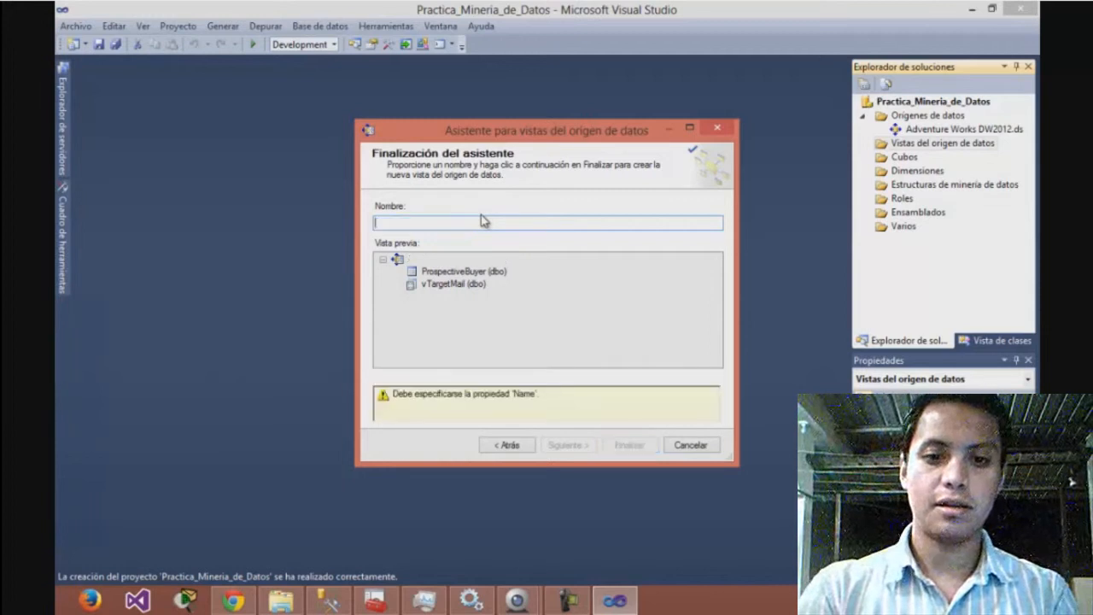
text(Targeted)
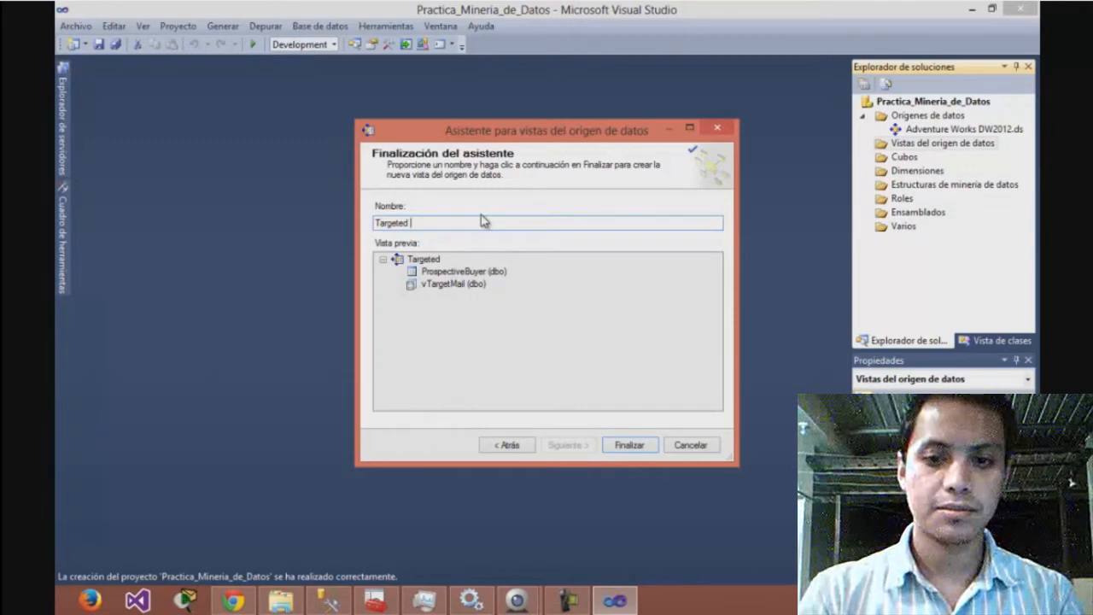
text( Mail)
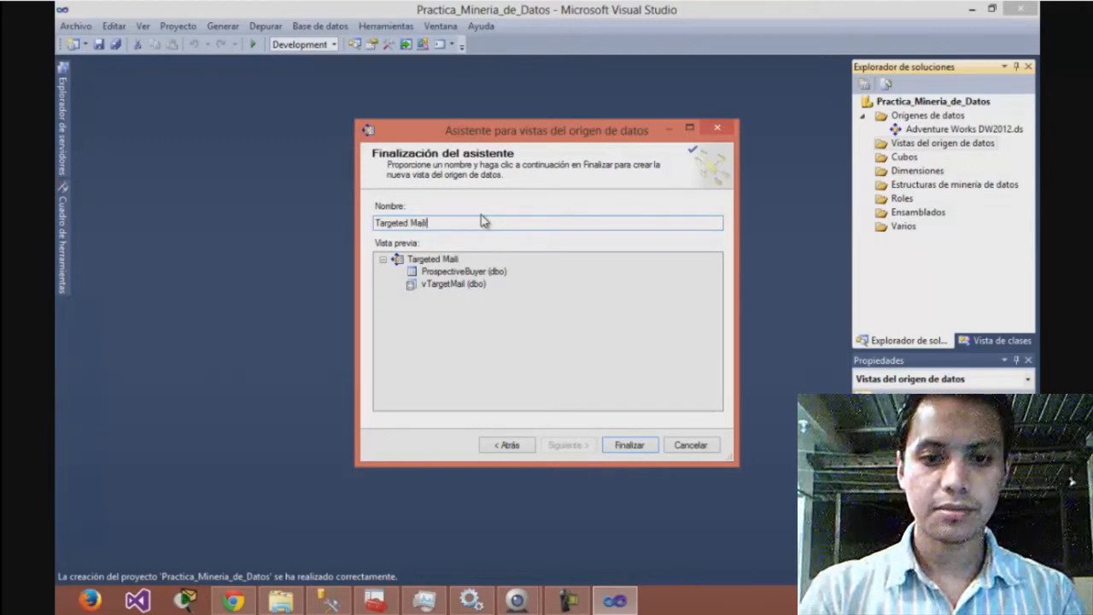
text(ing)
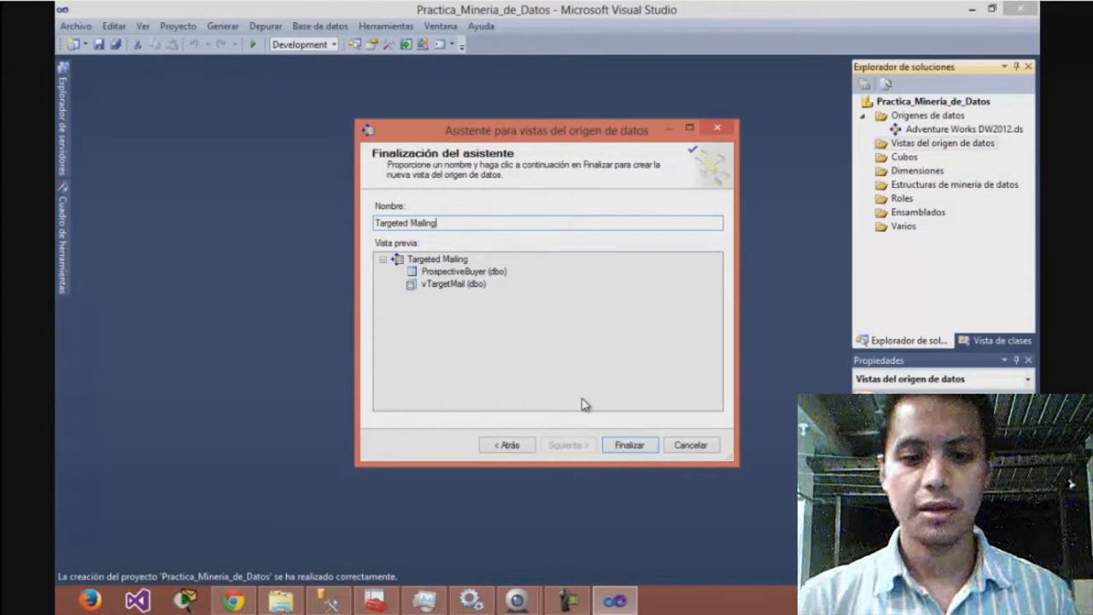
click(630, 447)
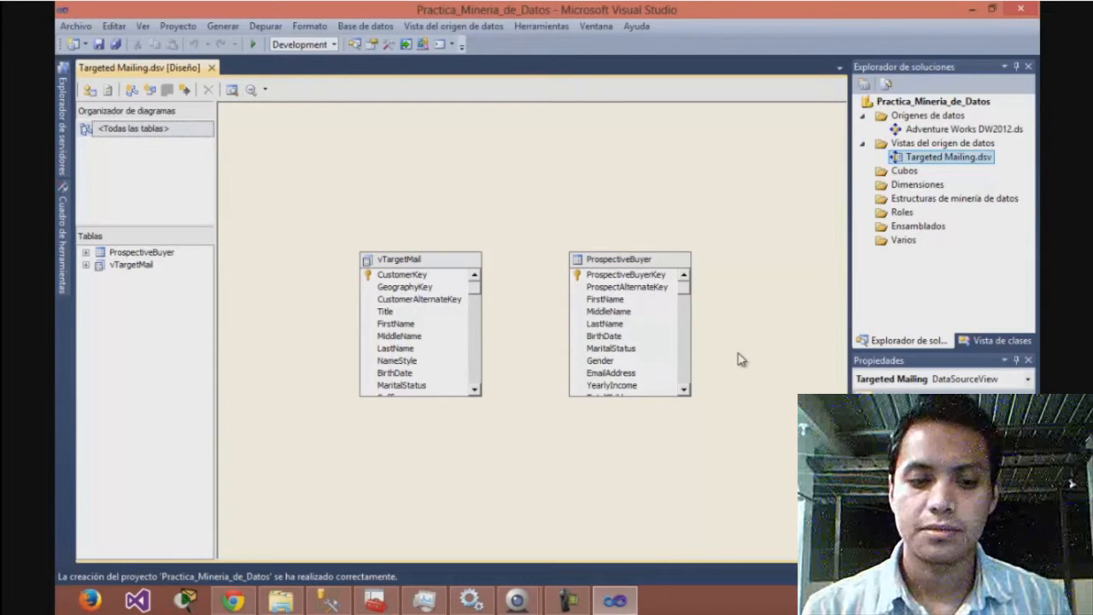
Start a new mining structure from the relational database, with a mining model using the Microsoft Decision Trees technique
click(922, 202)
right_click(922, 205)
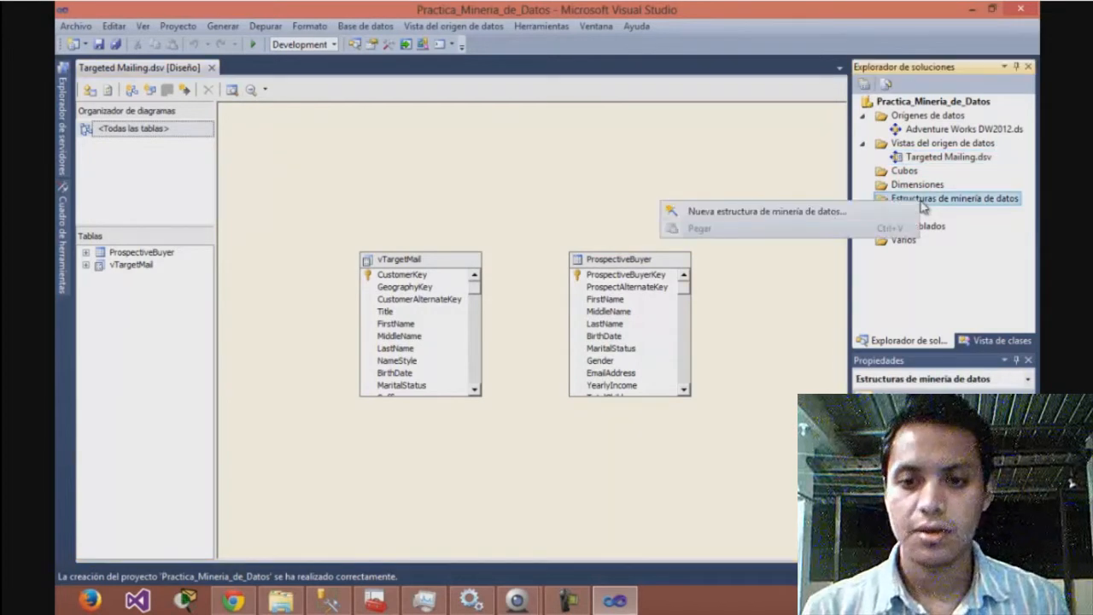
click(801, 218)
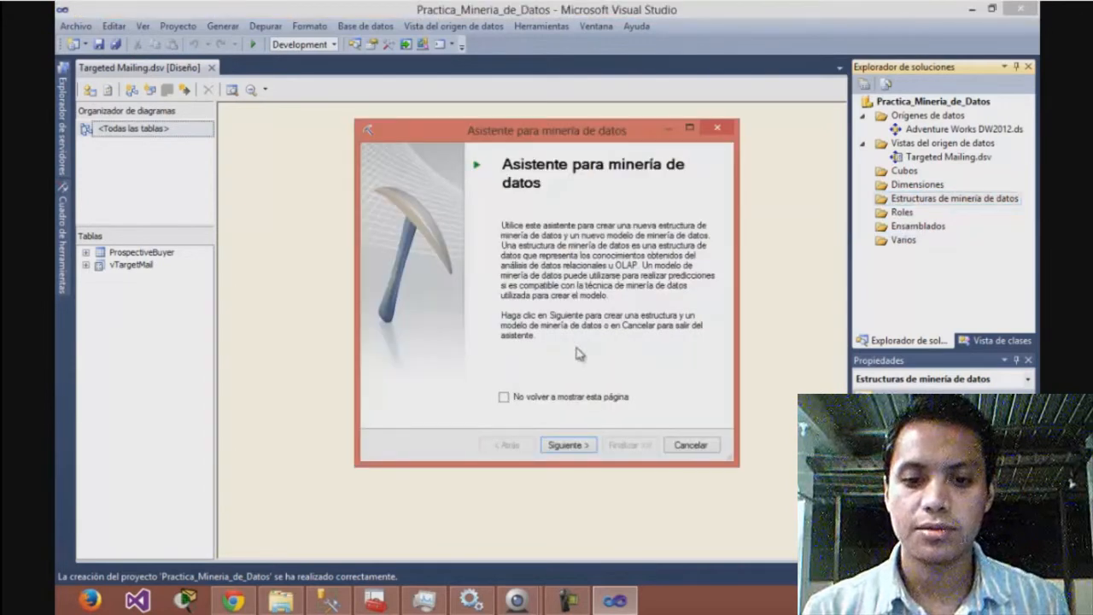
click(576, 445)
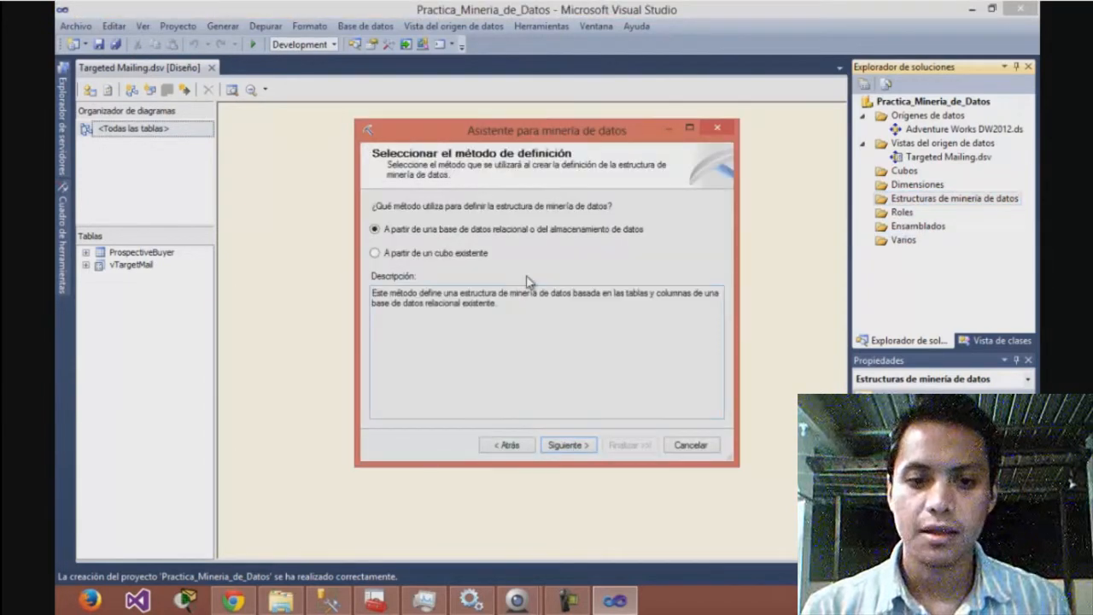
click(572, 446)
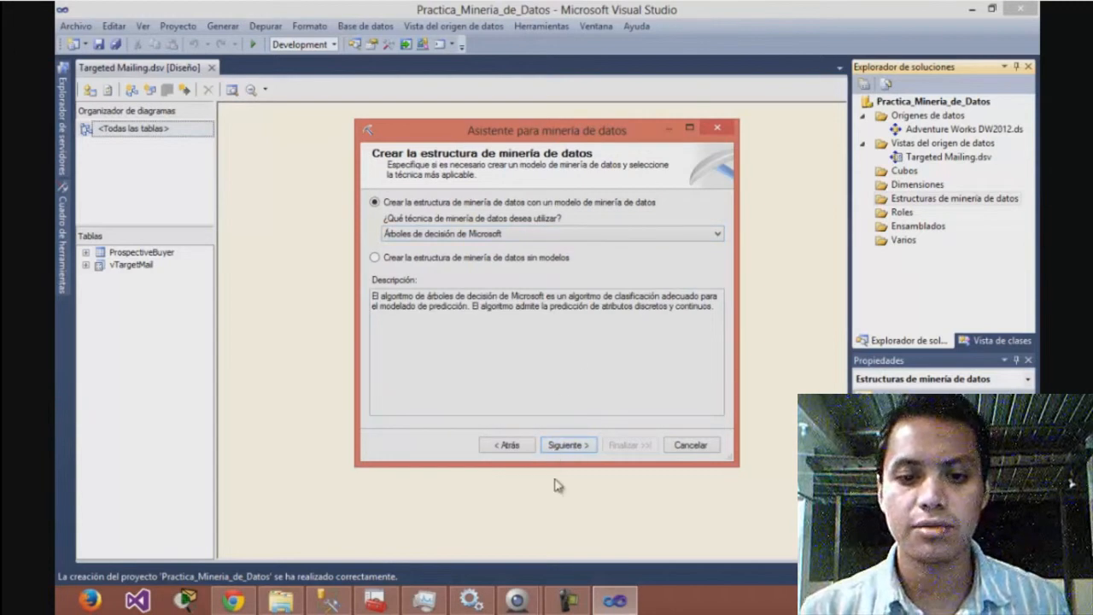
click(568, 445)
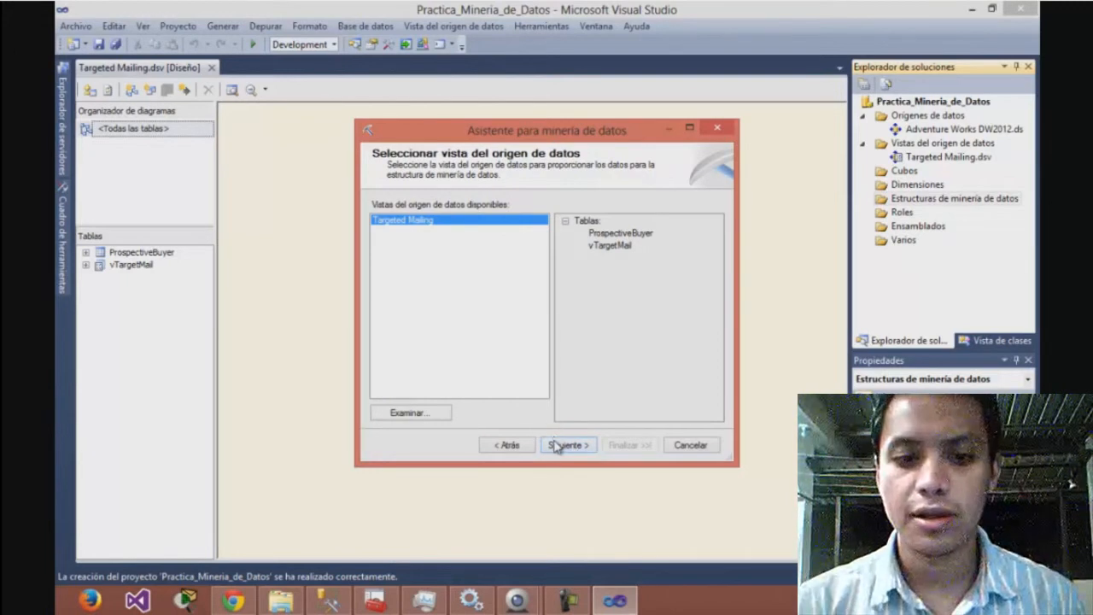
Use the Targeted Mailing data source view and set vTargetMail as the case table
click(556, 445)
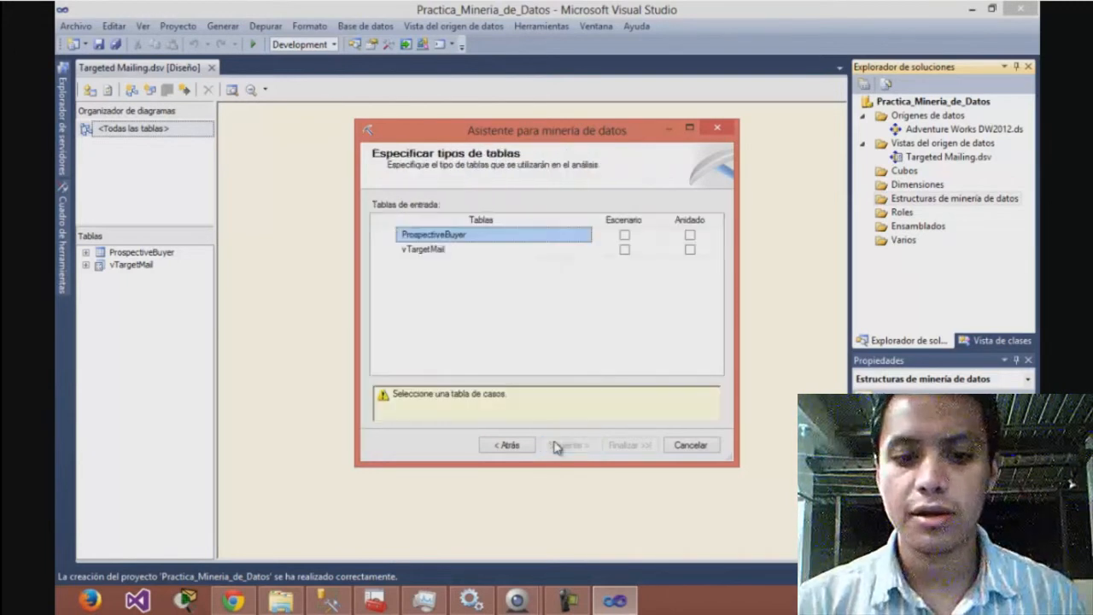
click(624, 251)
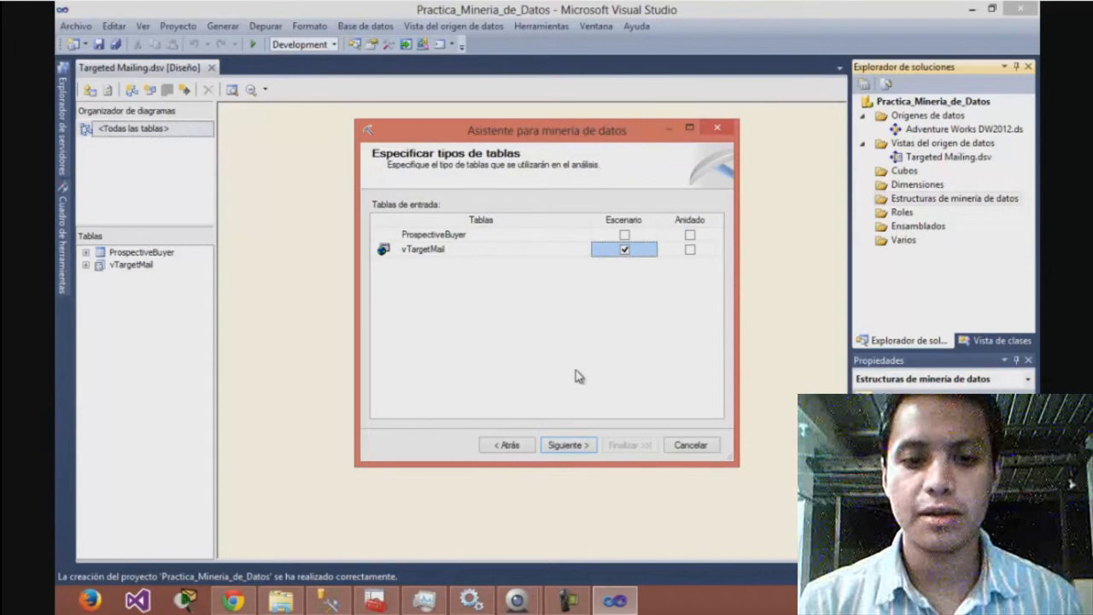
click(568, 445)
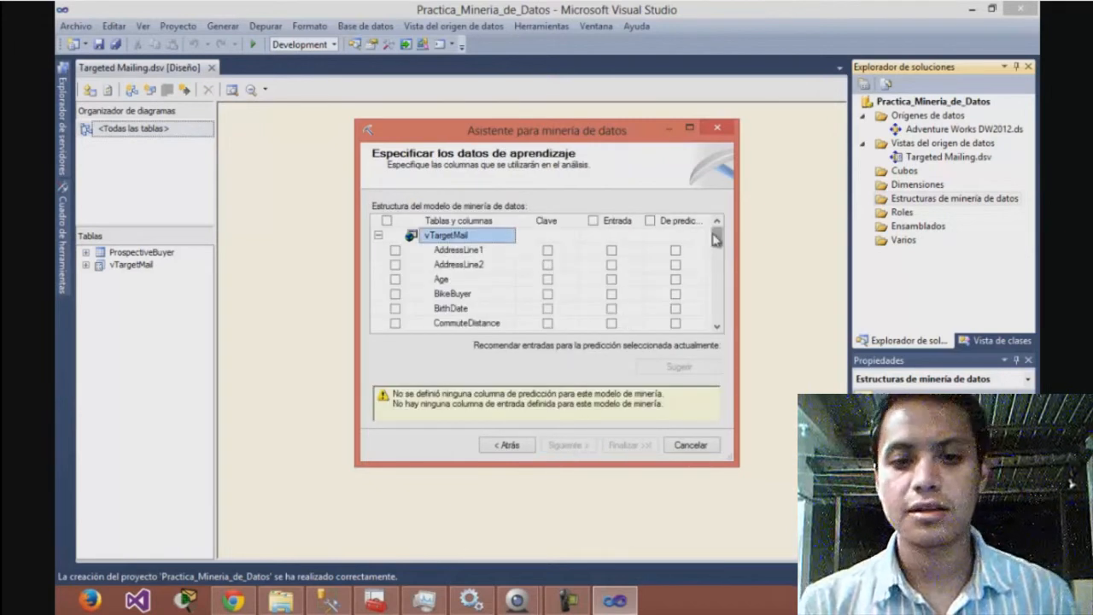
Mark Age, CommuteDistance, EnglishEducation and EnglishOccupation as input columns of the mining model
drag(720, 238, 719, 251)
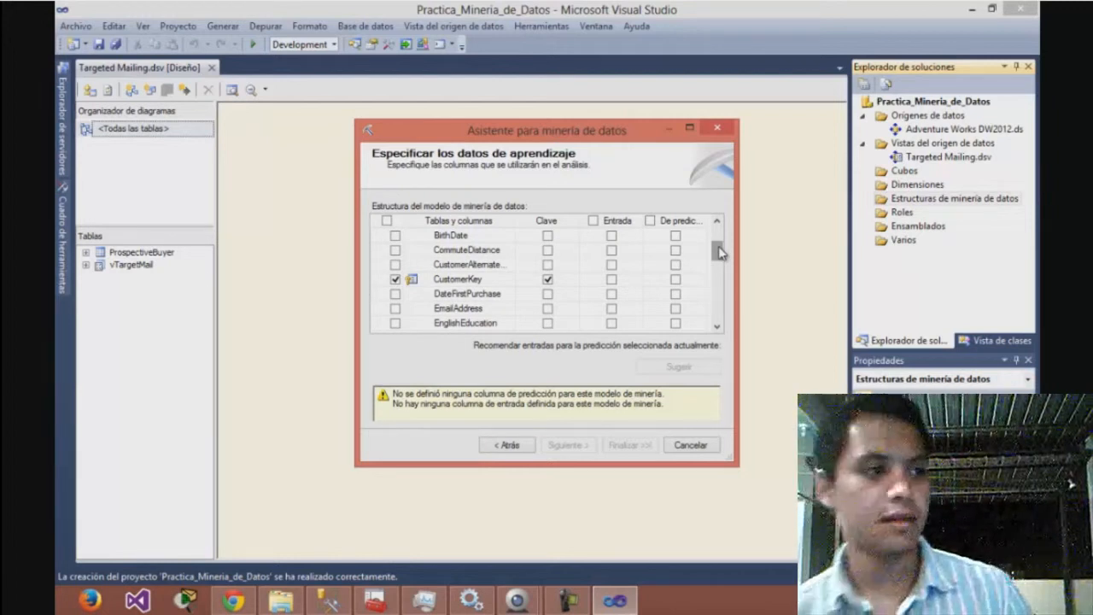
drag(717, 258, 718, 243)
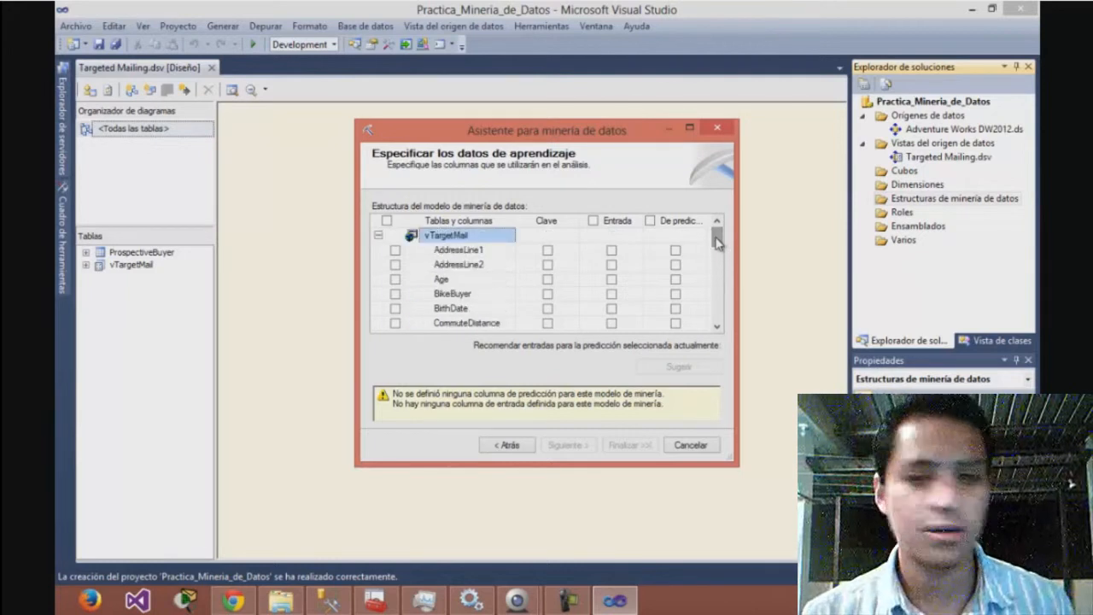
click(611, 283)
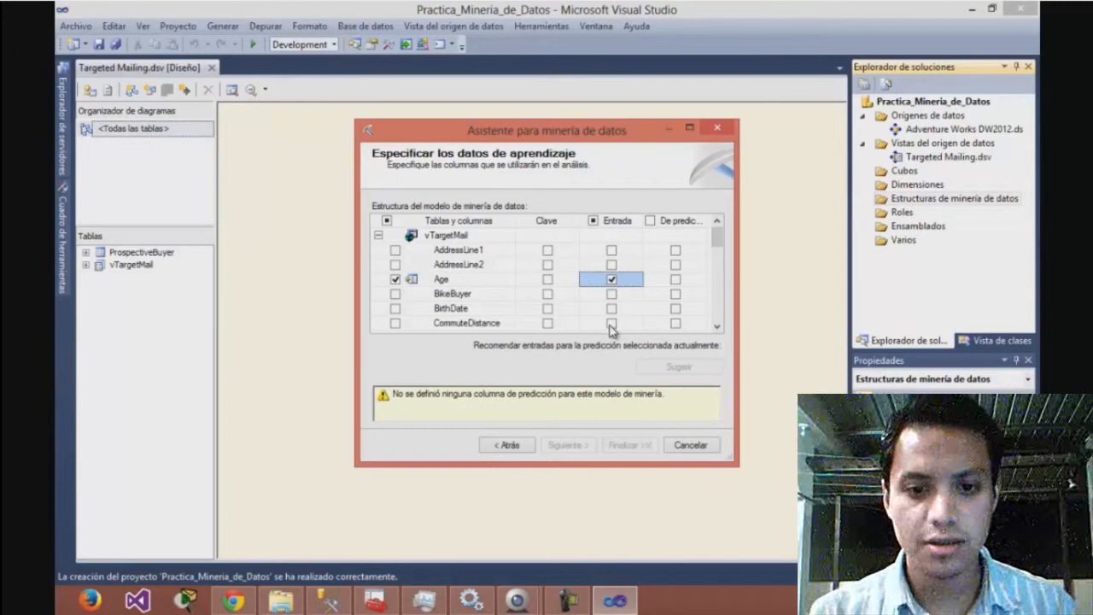
click(611, 324)
drag(719, 247, 722, 270)
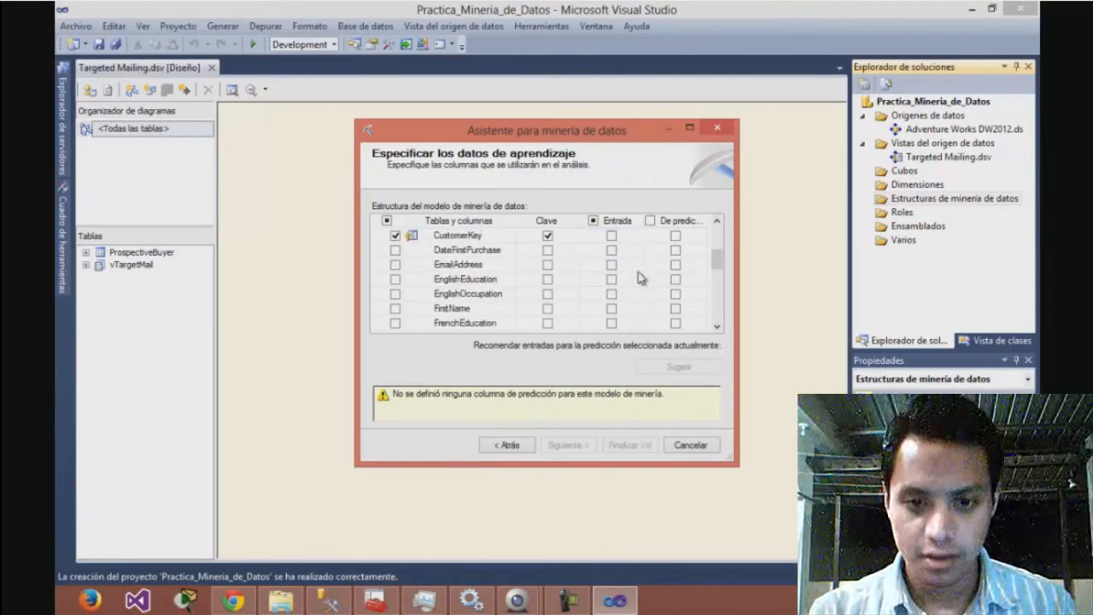
click(611, 280)
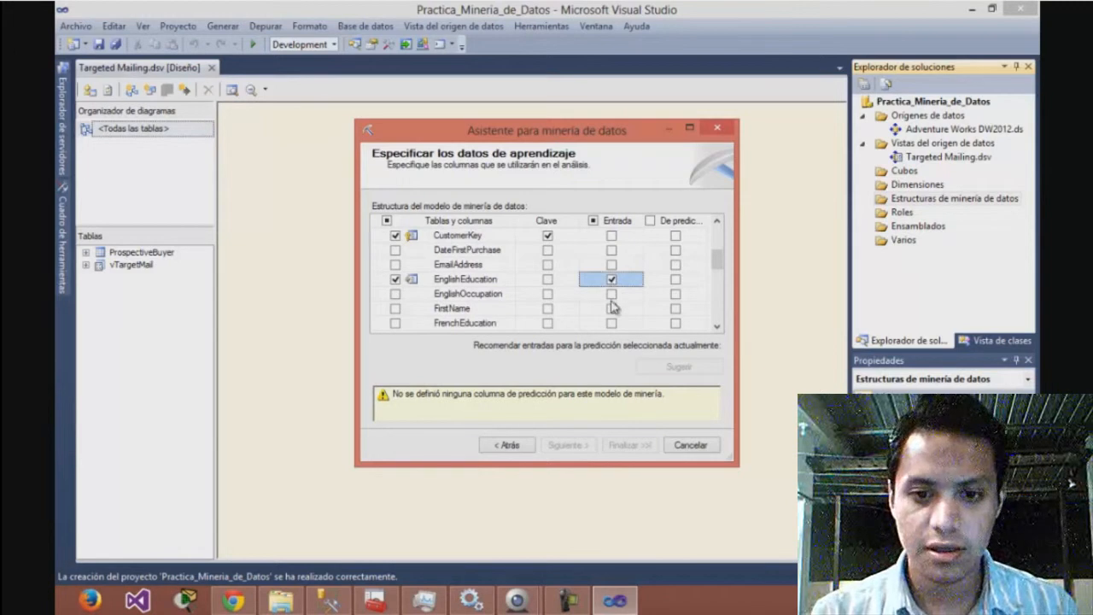
click(612, 294)
Mark Gender, GeographyKey, HouseOwnerFlag and MaritalStatus as input columns of the mining model
drag(722, 256, 722, 270)
click(612, 280)
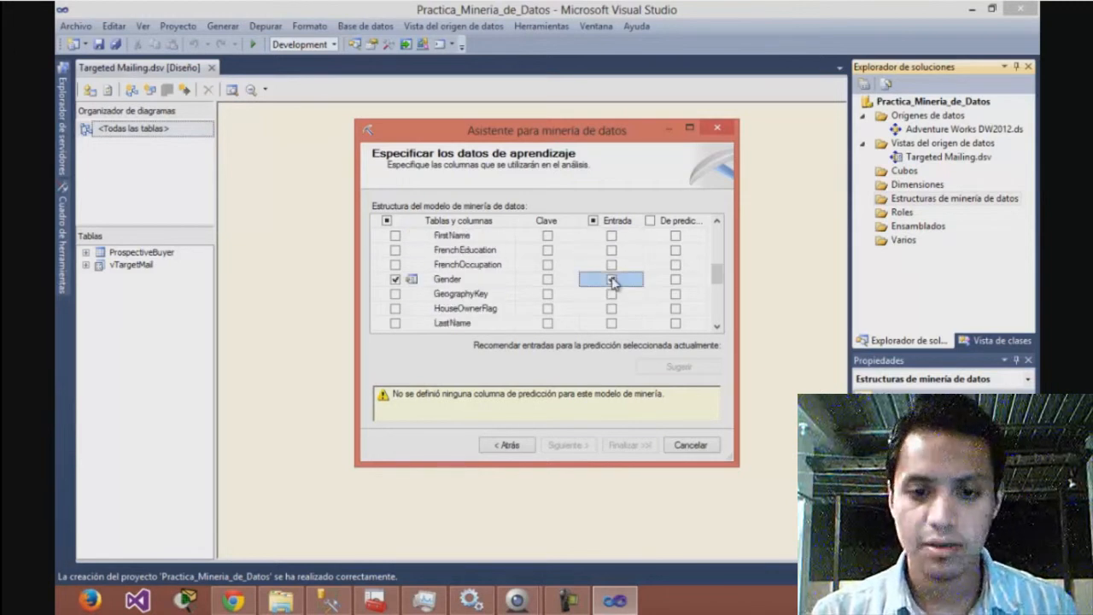
click(613, 295)
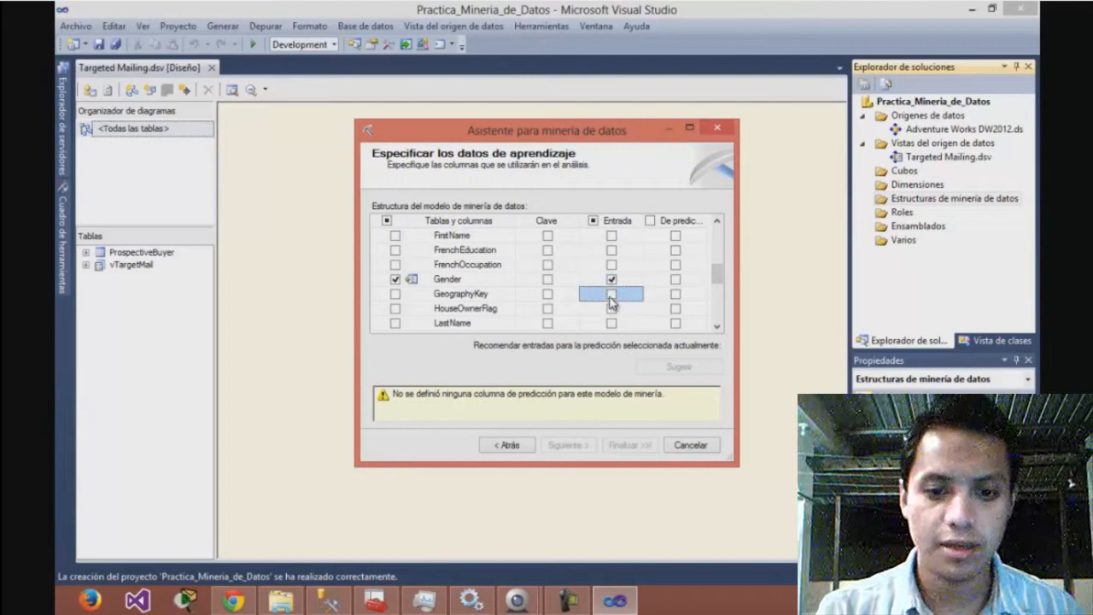
drag(718, 274, 717, 279)
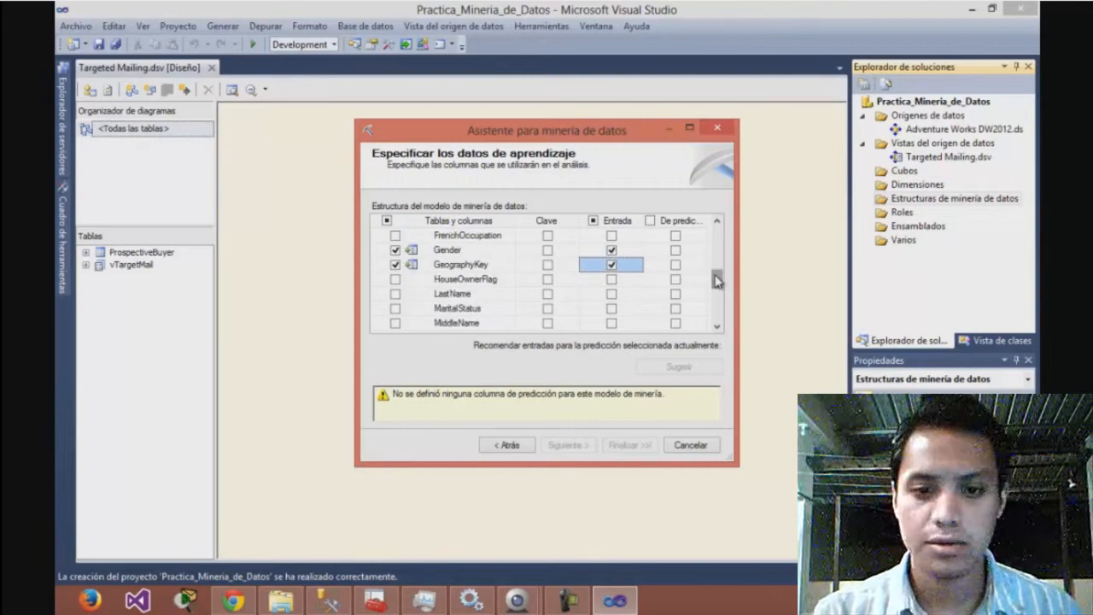
click(612, 280)
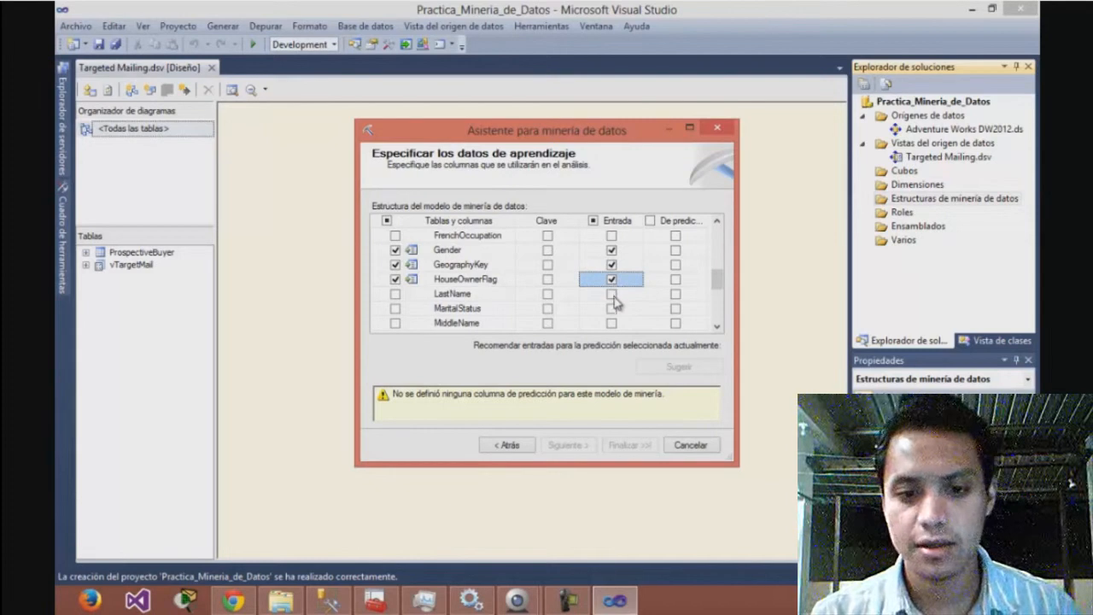
click(613, 309)
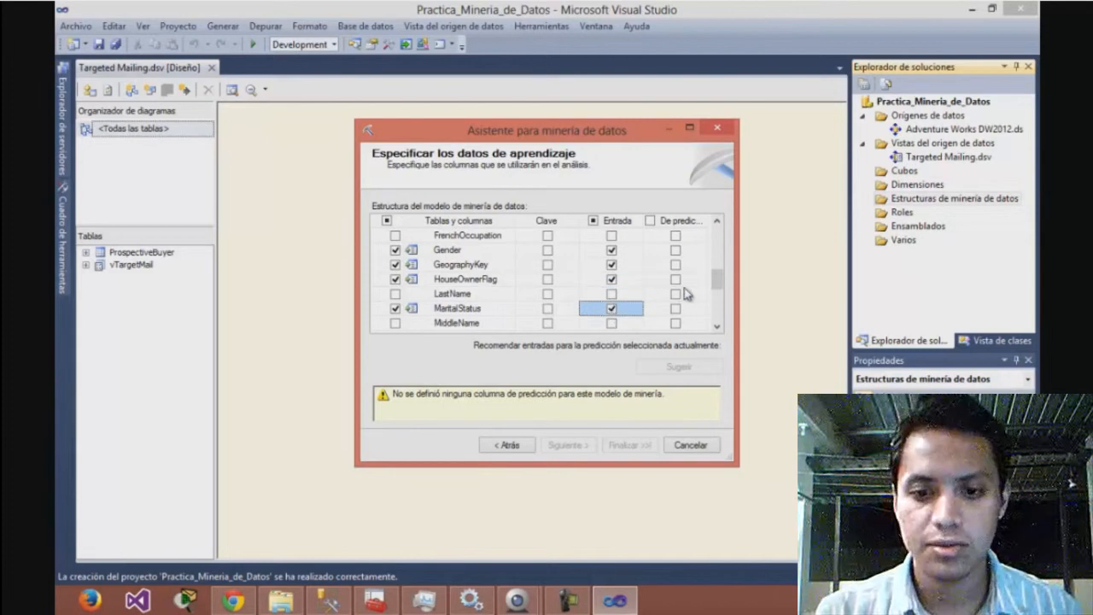
Mark NumberCarsOwned, NumberChildrenAtHome, Region, TotalChildren and YearlyIncome as input columns of the mining model
drag(716, 284, 715, 289)
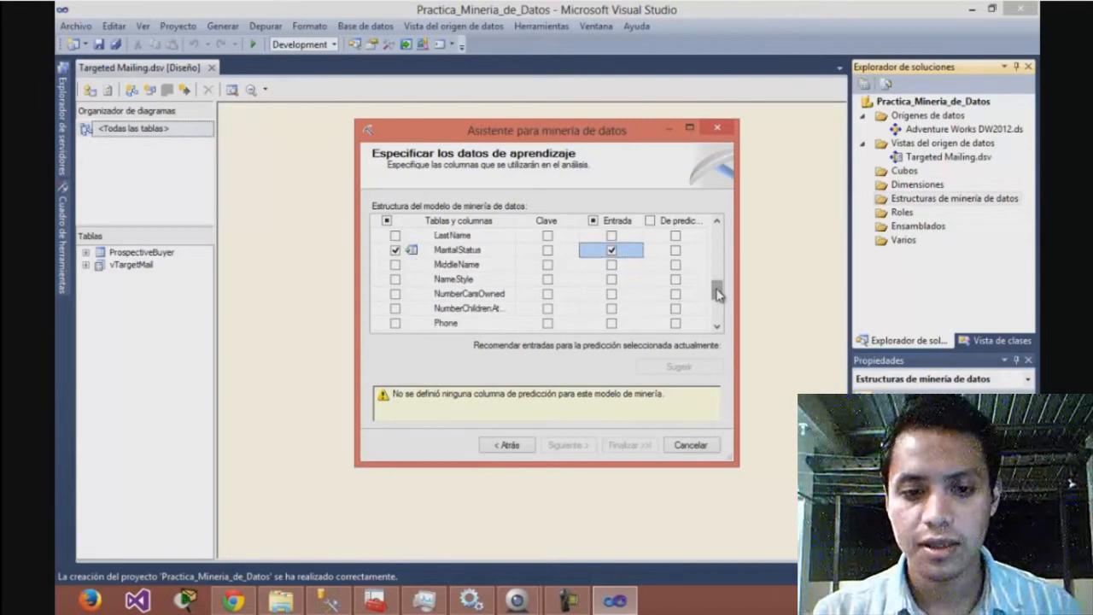
click(612, 294)
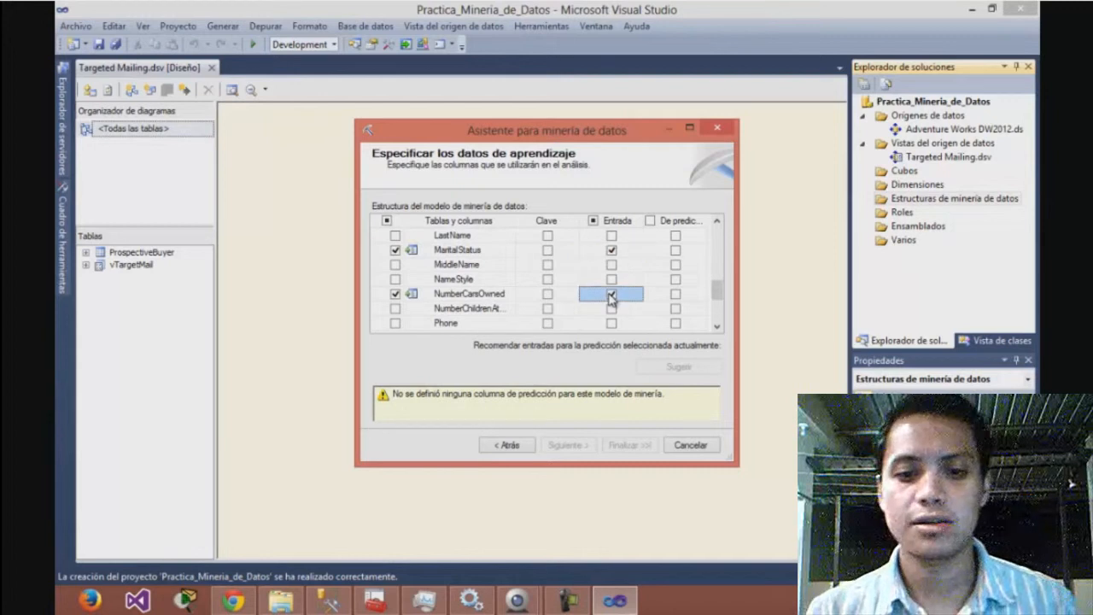
click(612, 308)
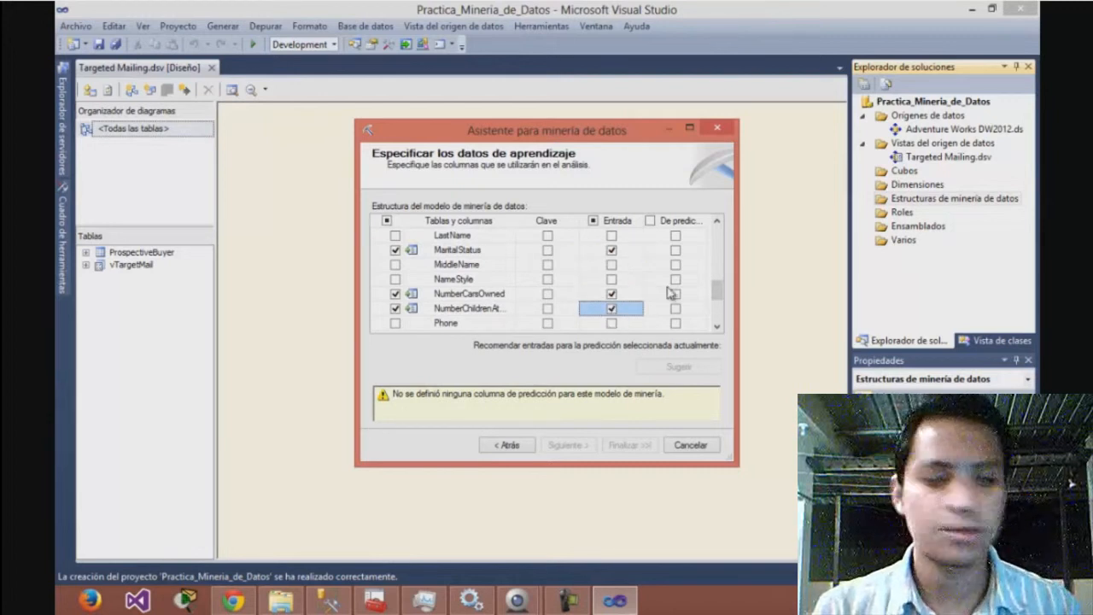
drag(716, 292, 718, 313)
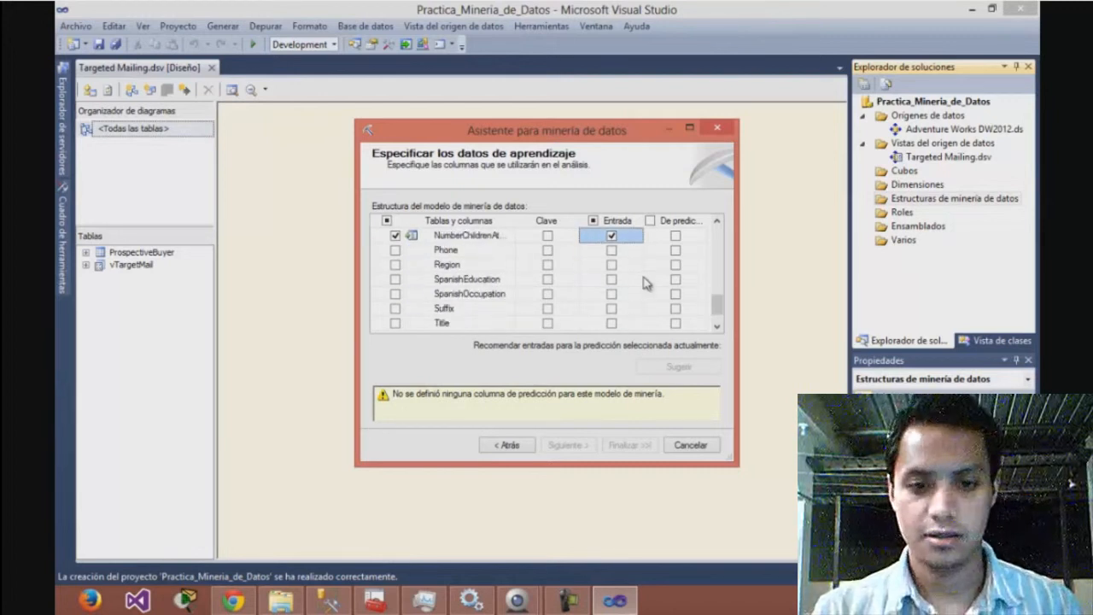
click(612, 264)
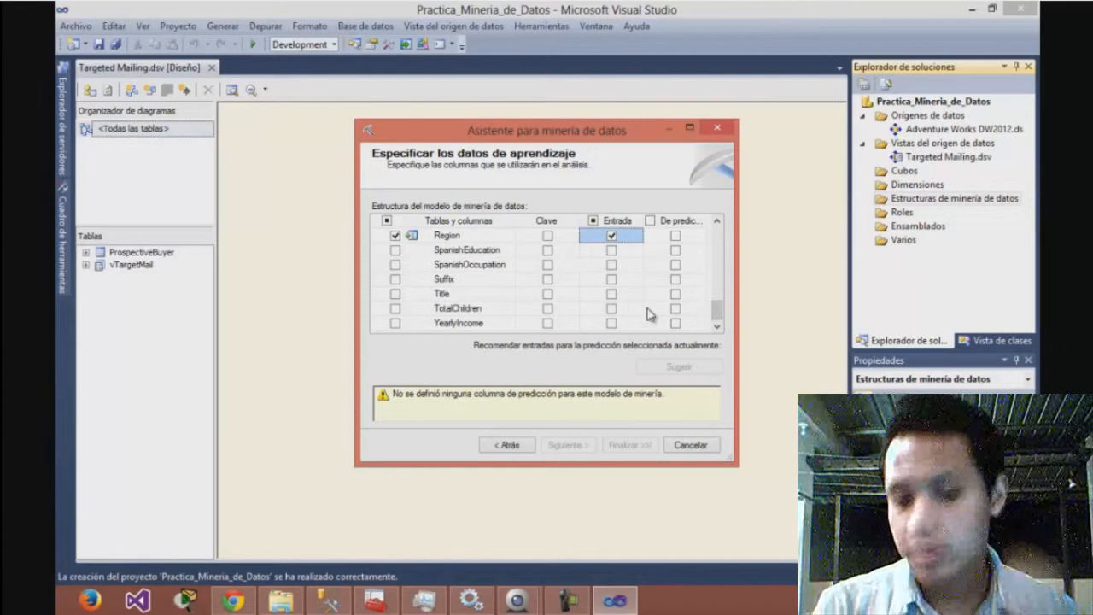
click(611, 308)
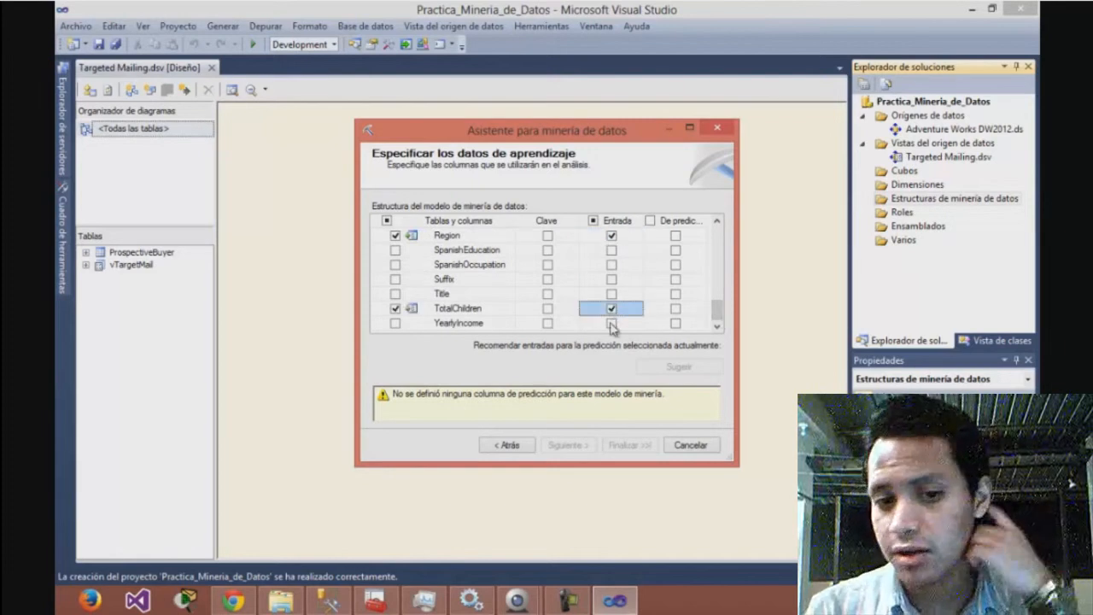
click(612, 323)
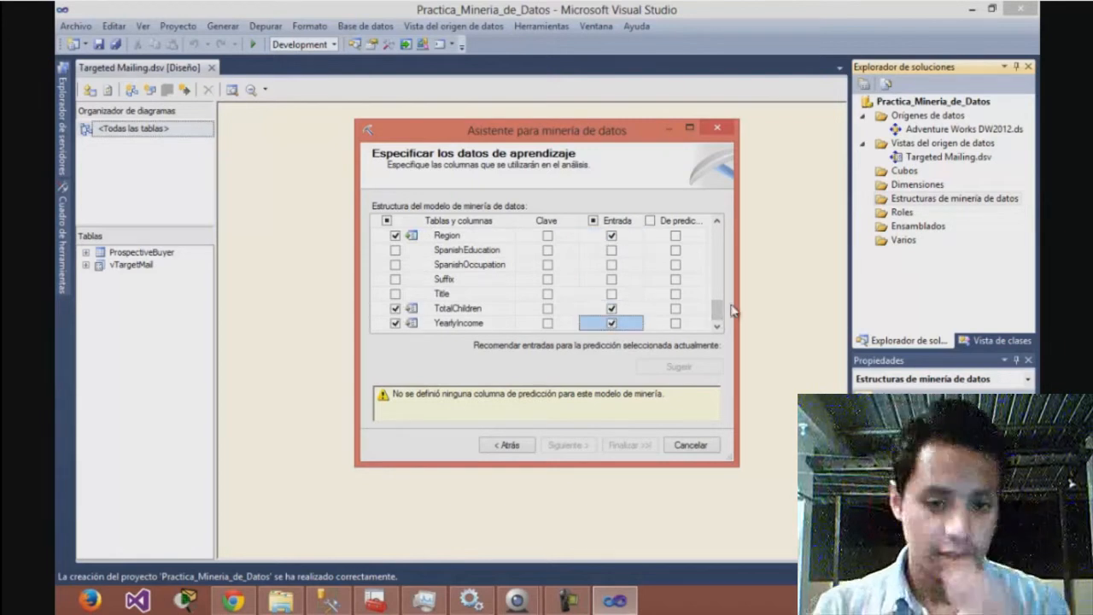
Include LastName, AddressLine1, AddressLine2, DateFirstPurchase, EmailAddress and FirstName in the mining structure only, without marking them as input or predictable
drag(717, 314, 716, 291)
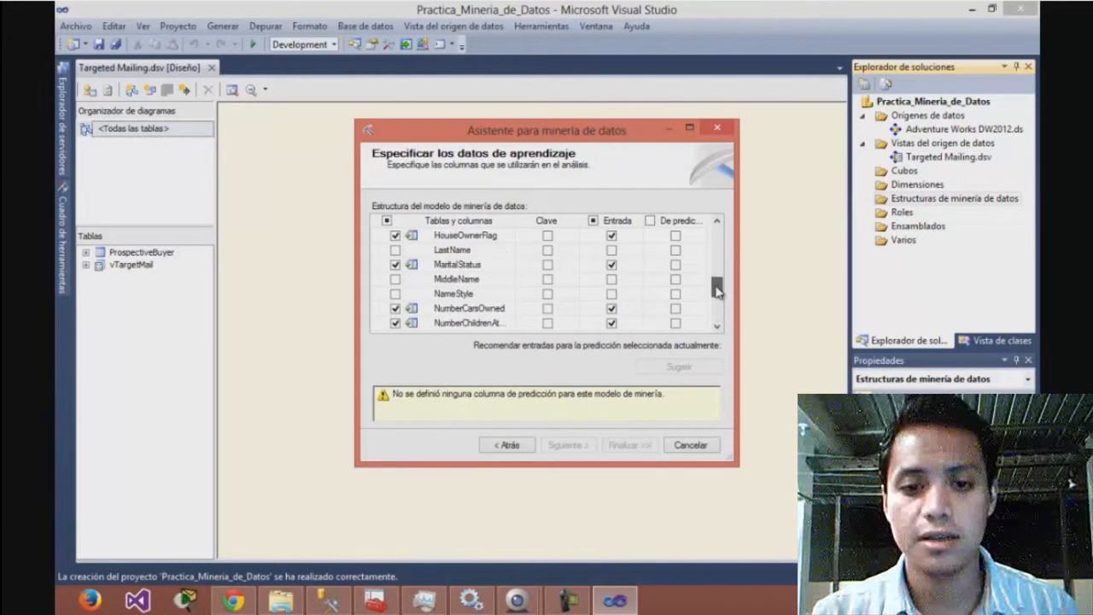
click(395, 250)
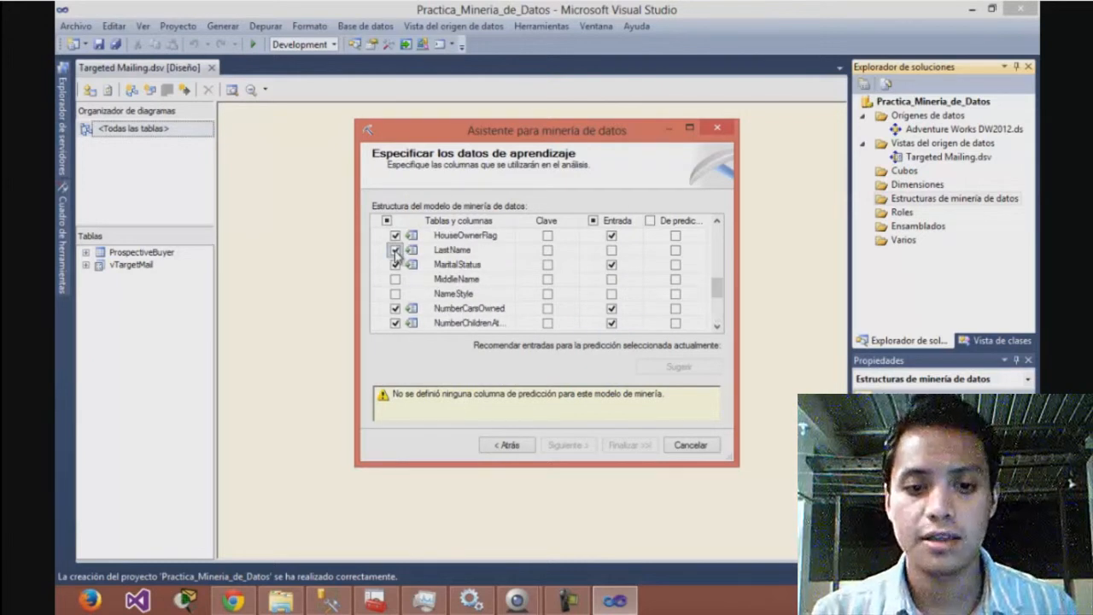
drag(717, 289, 718, 237)
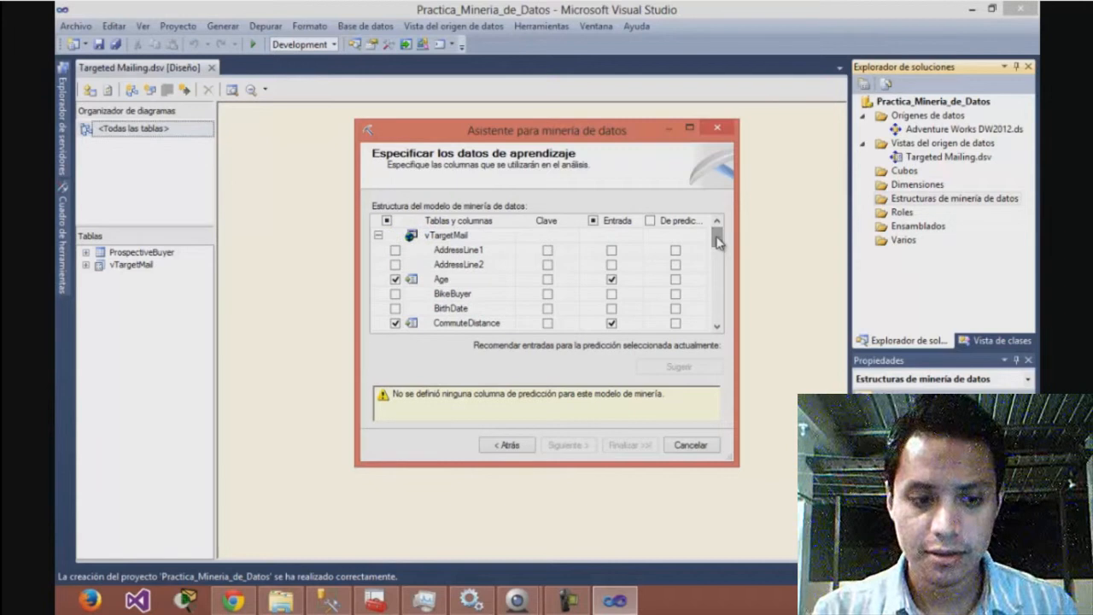
click(395, 250)
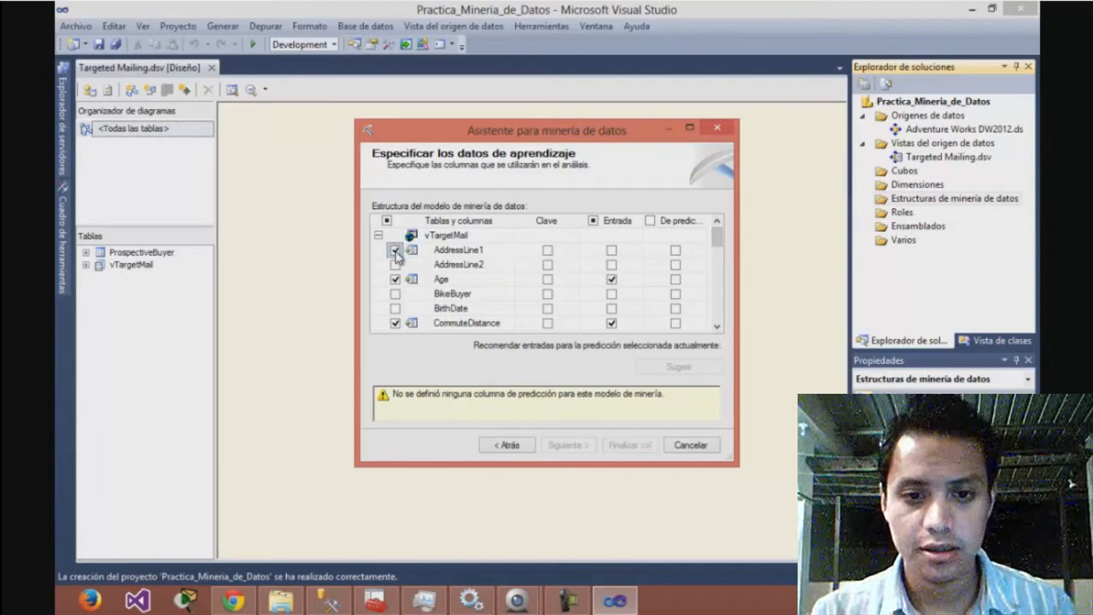
click(395, 265)
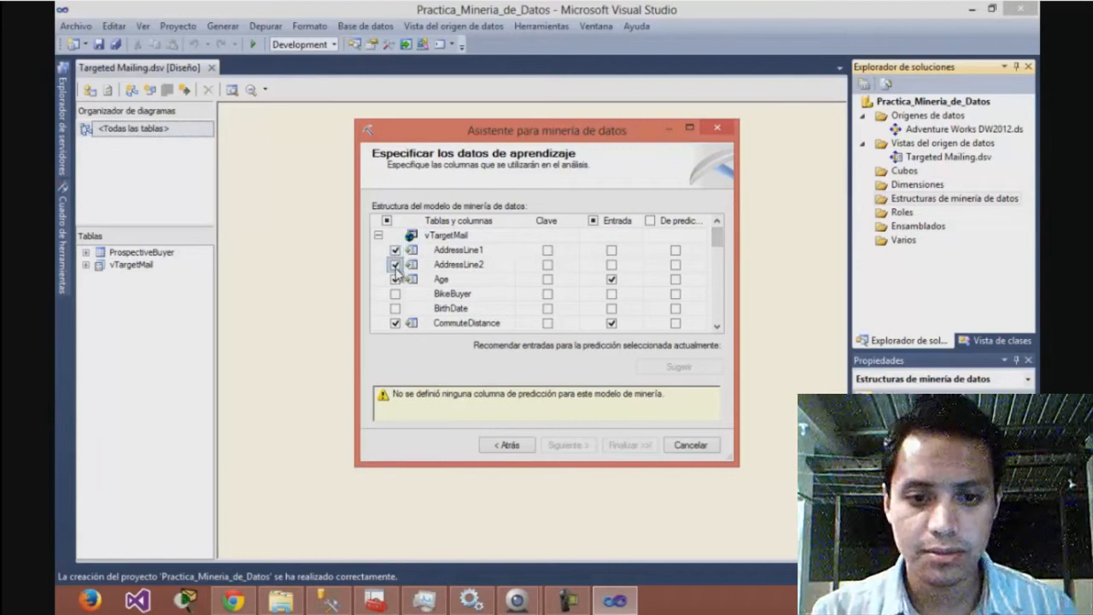
drag(724, 241, 723, 259)
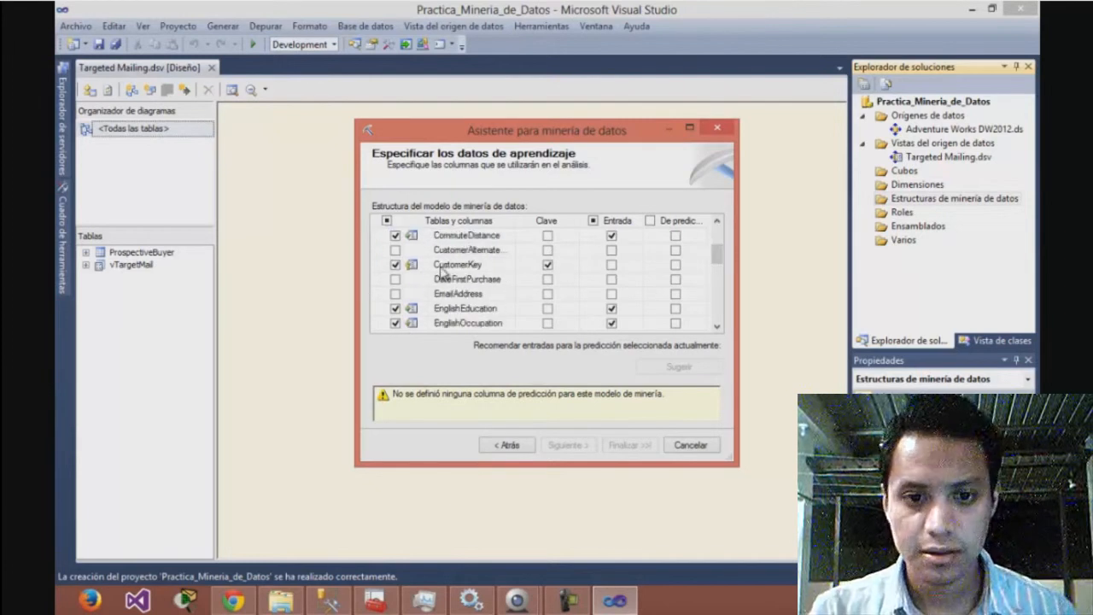
click(395, 279)
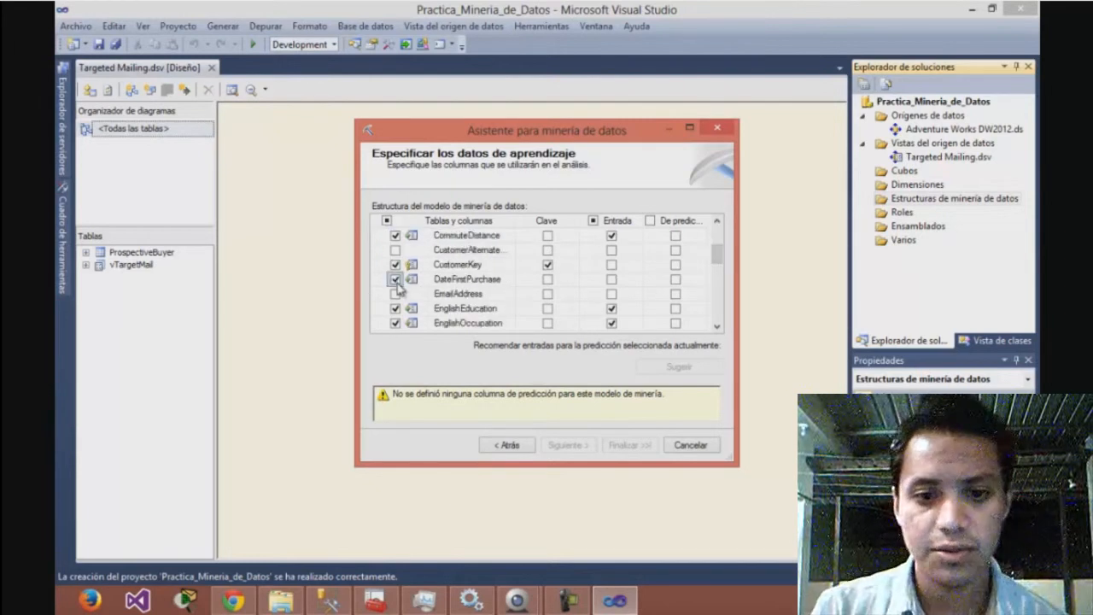
click(396, 293)
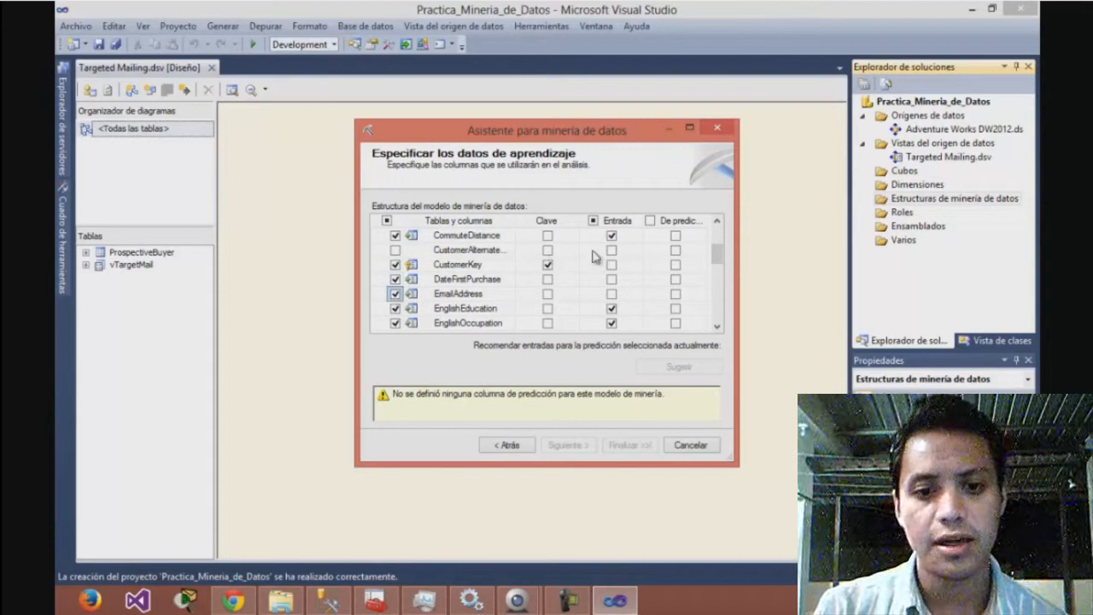
drag(716, 253, 717, 271)
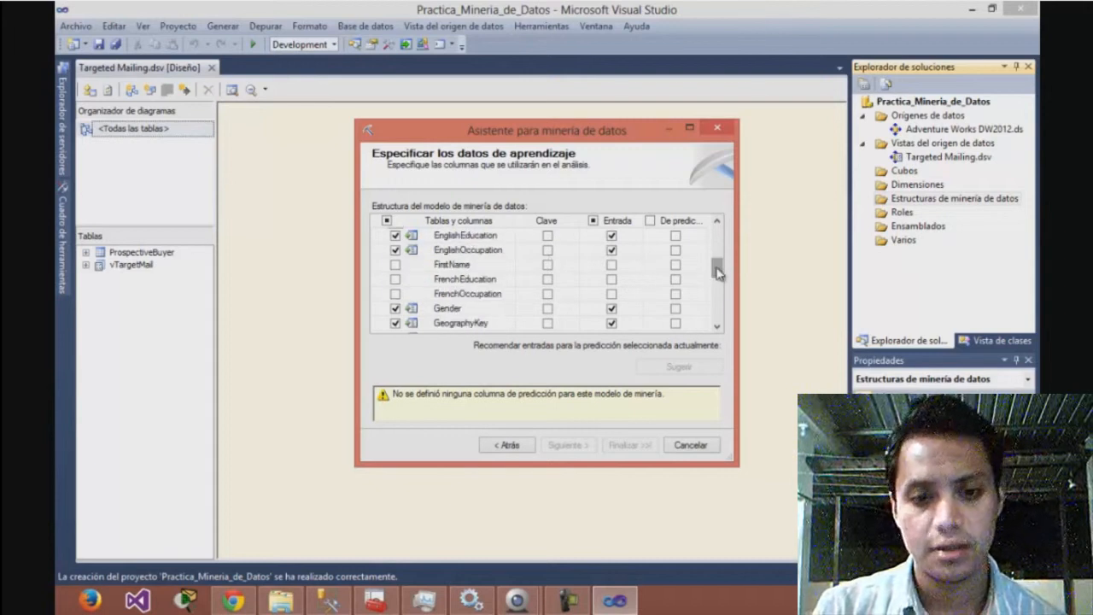
click(395, 265)
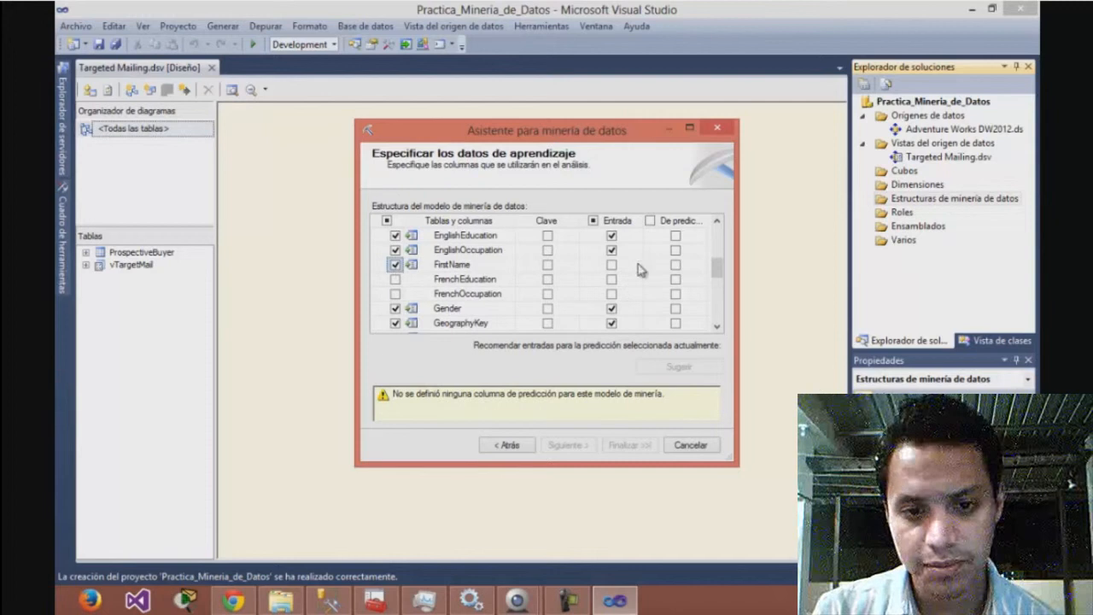
Mark BikeBuyer as the predictable column of the mining model
drag(716, 265, 717, 291)
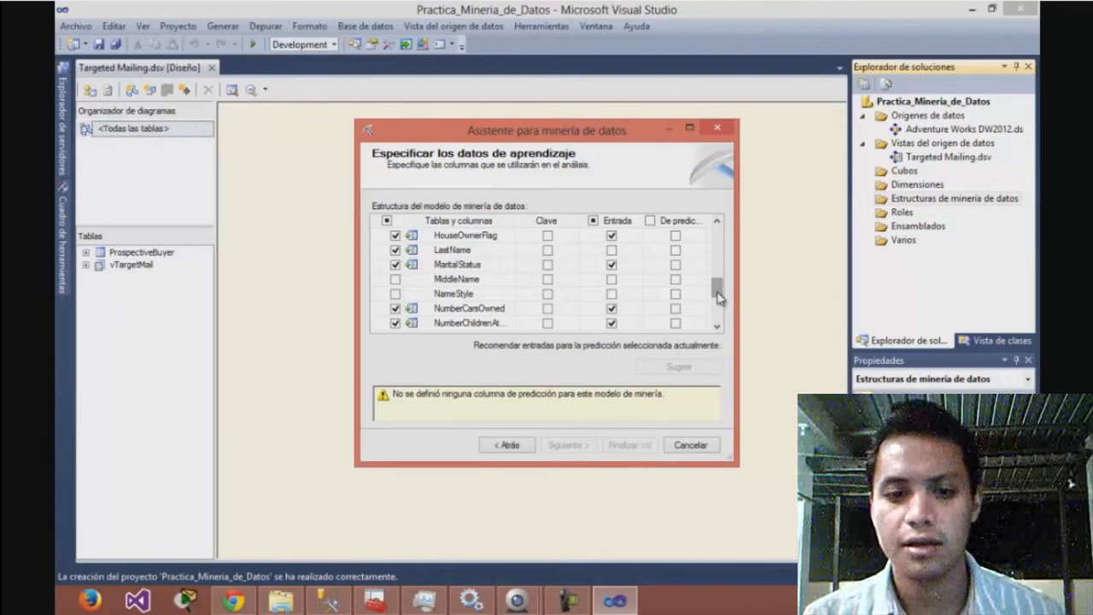
drag(718, 296, 718, 244)
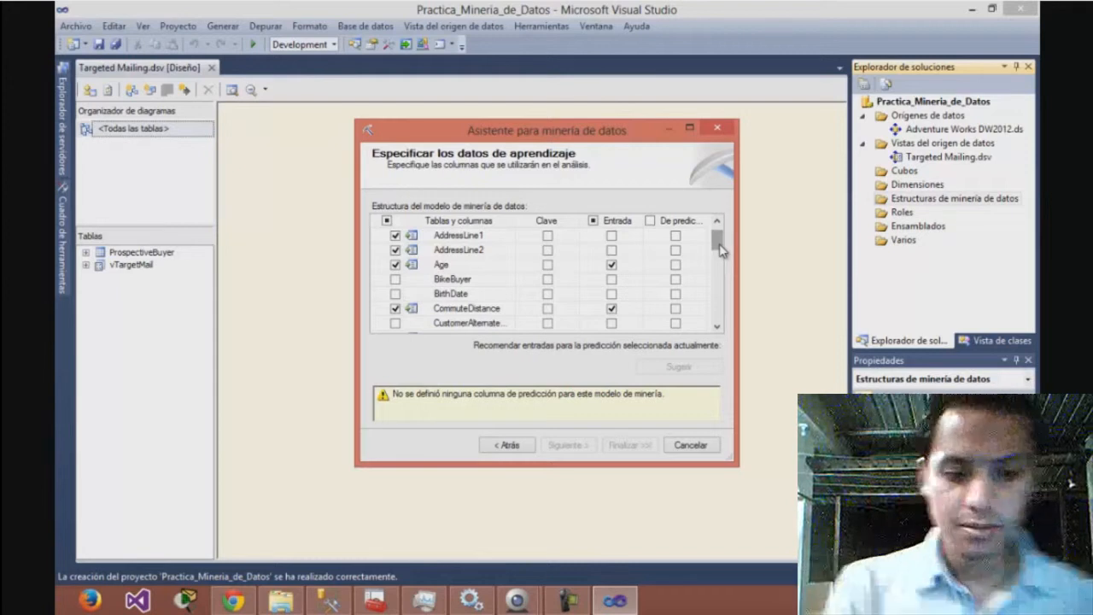
click(677, 280)
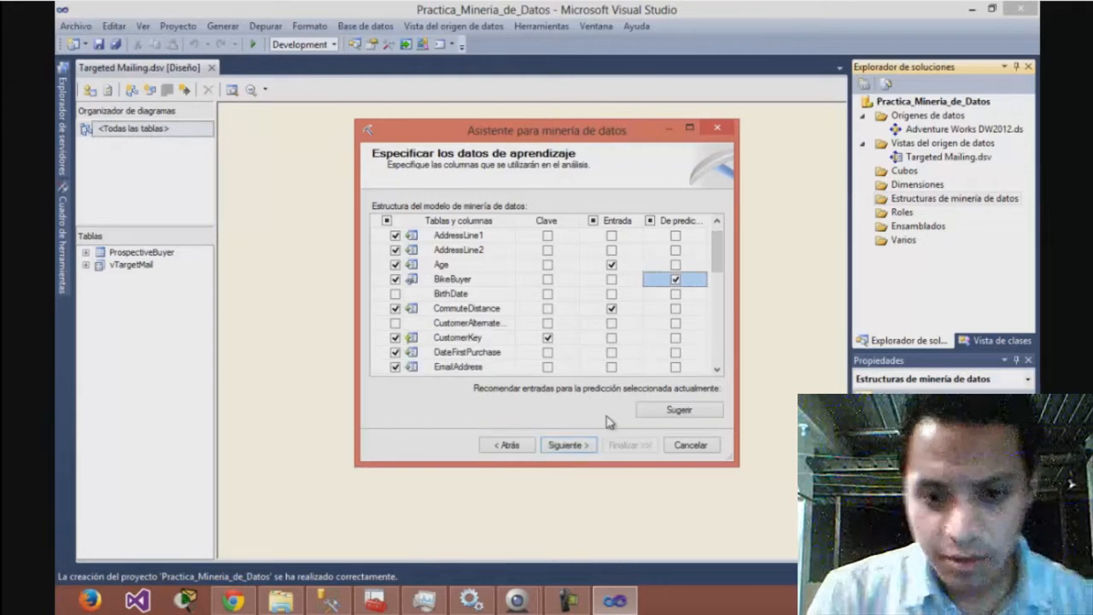
Accept the training columns and run detection of continuous or discrete content for the numeric columns
click(570, 447)
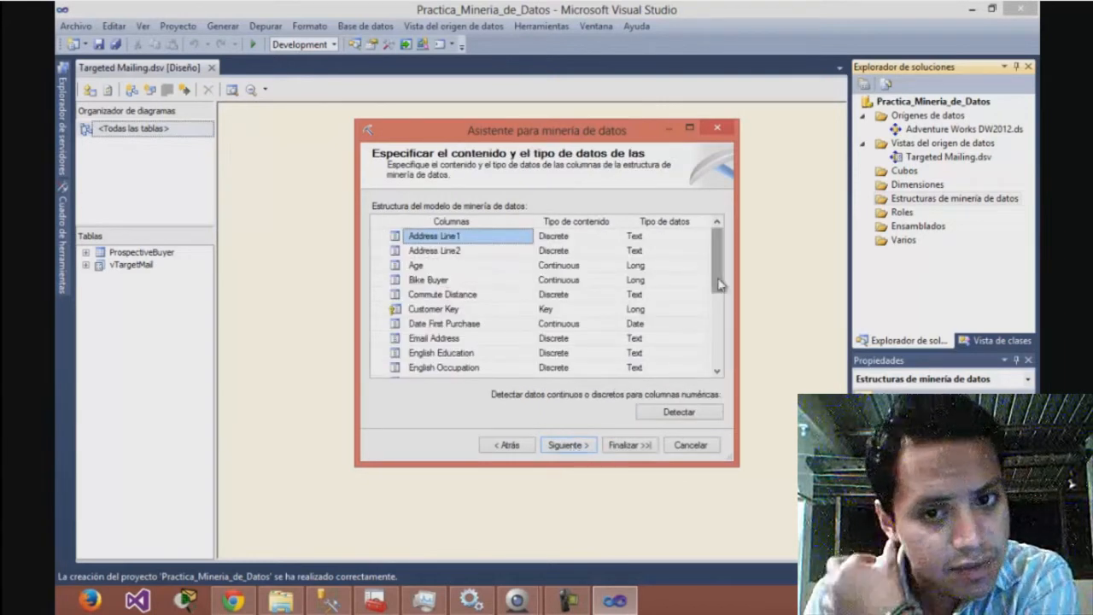
click(679, 412)
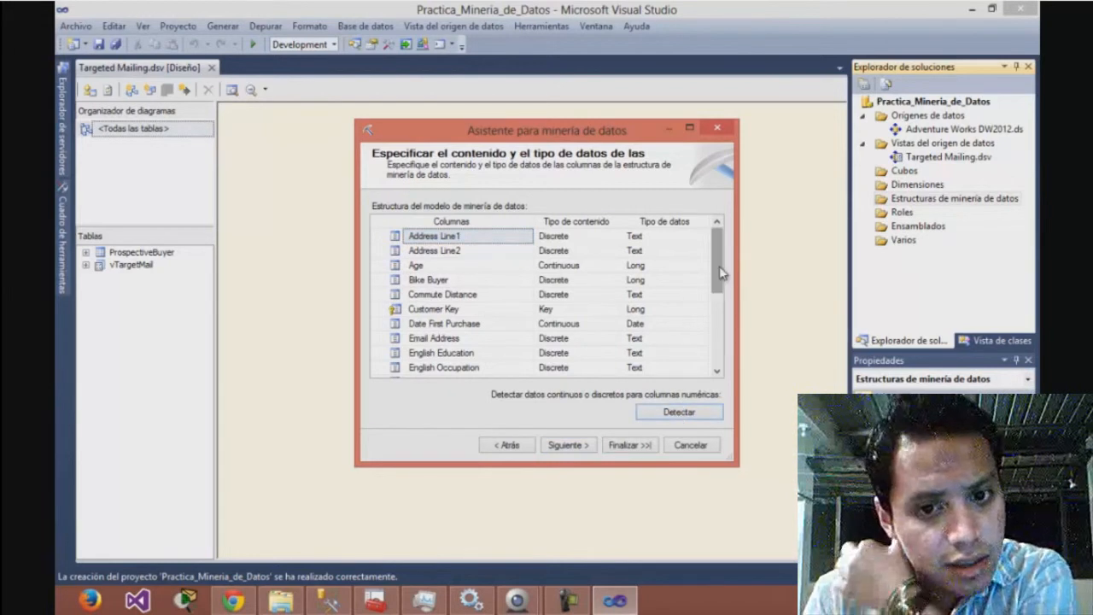
mouse_move(720, 267)
mouse_down()
mouse_move(722, 281)
mouse_move(722, 265)
mouse_up()
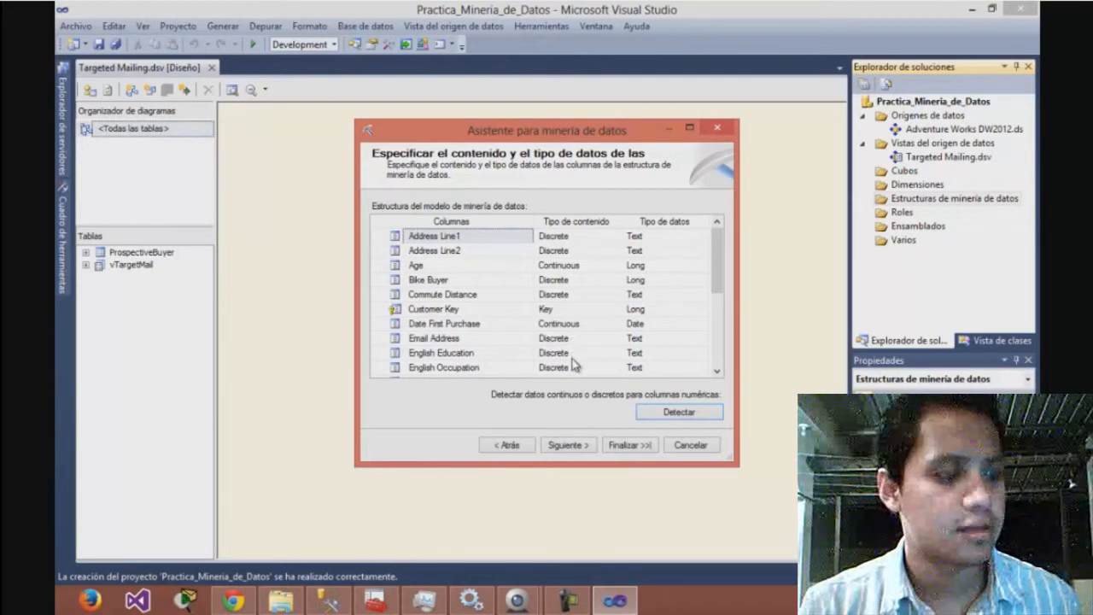
Set the content type of the Geography Key column to Discrete
drag(720, 261, 720, 298)
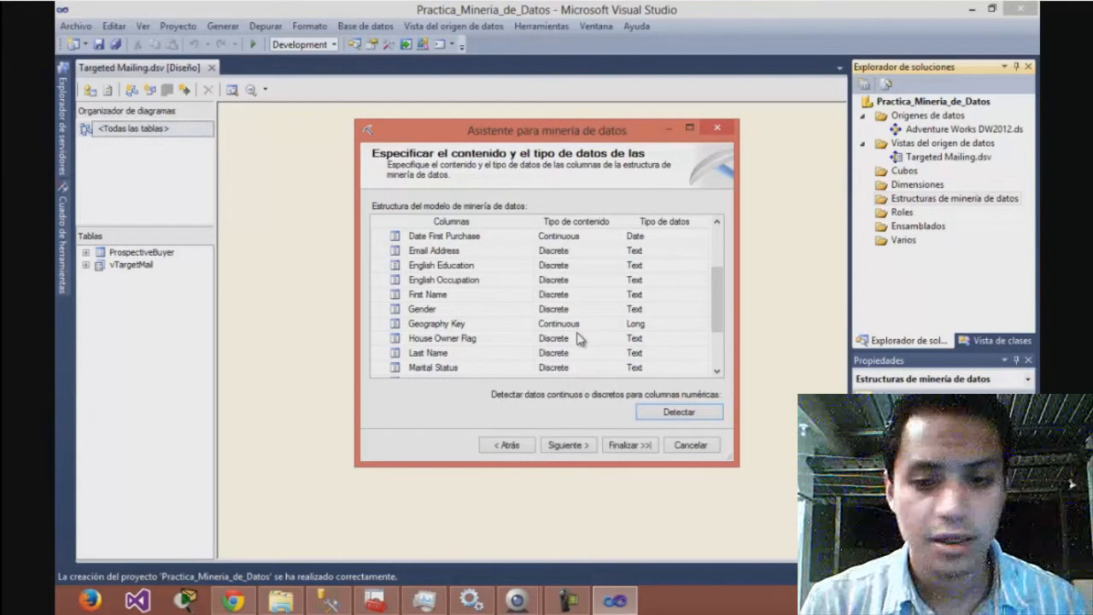
click(589, 325)
click(614, 324)
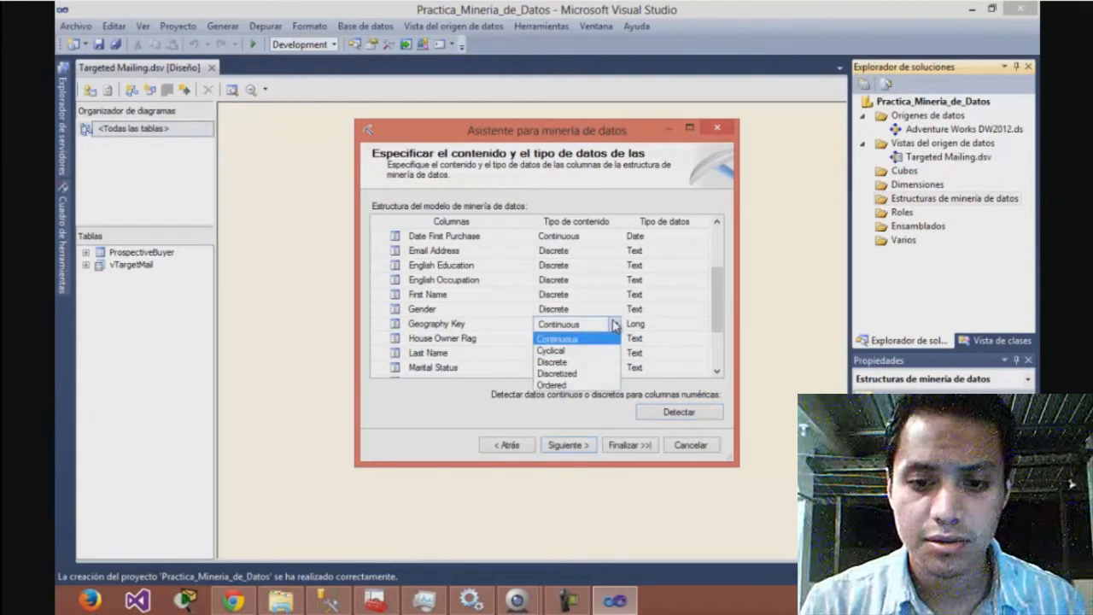
click(568, 362)
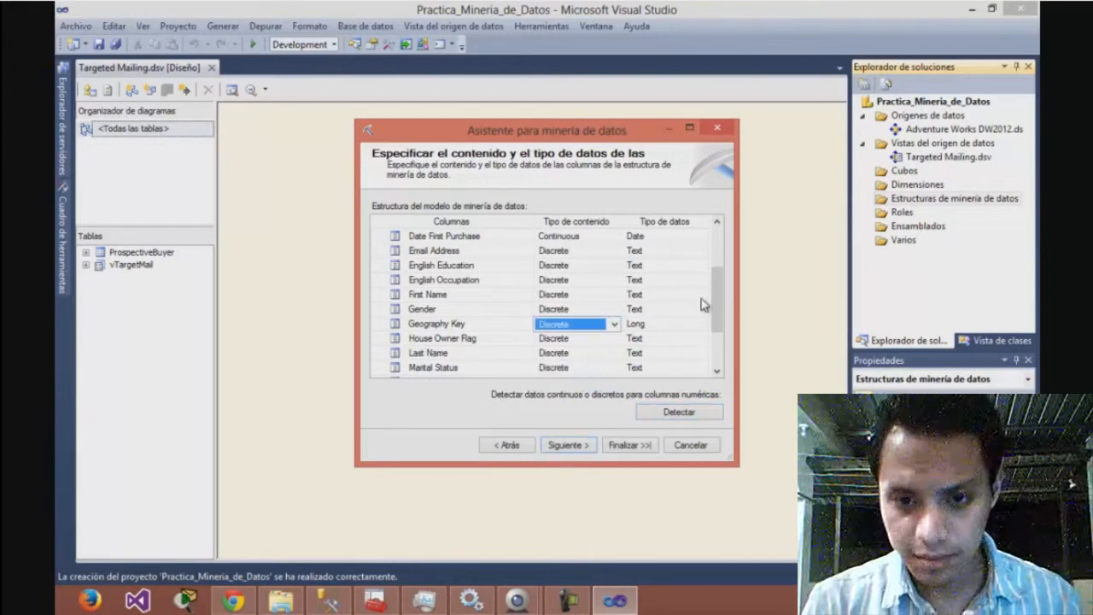
Set the data type of the Geography Key column to Text
drag(717, 304, 720, 261)
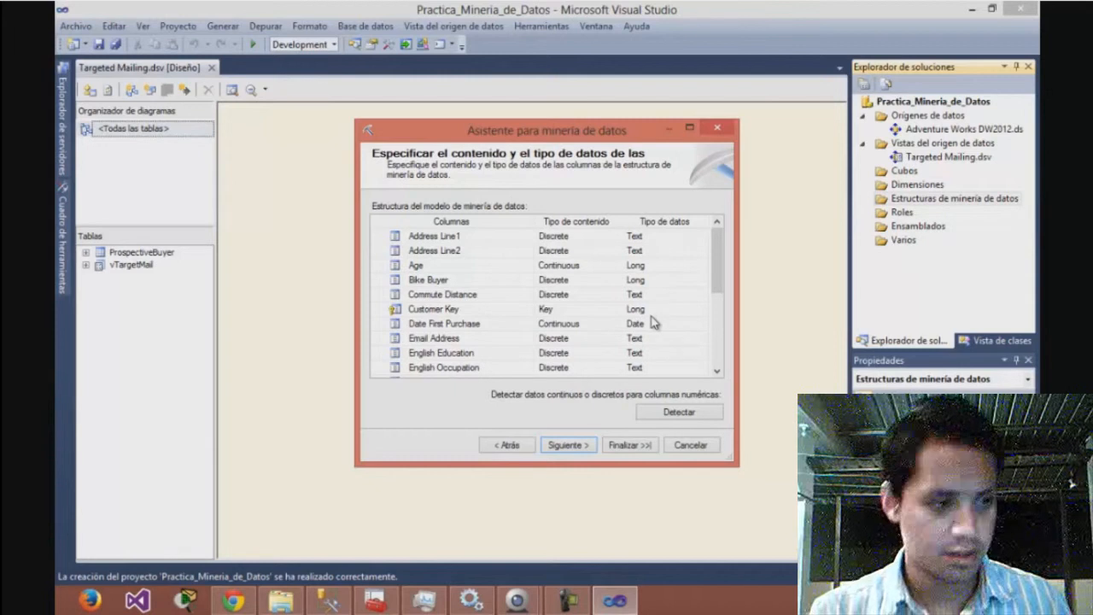
drag(713, 276, 716, 341)
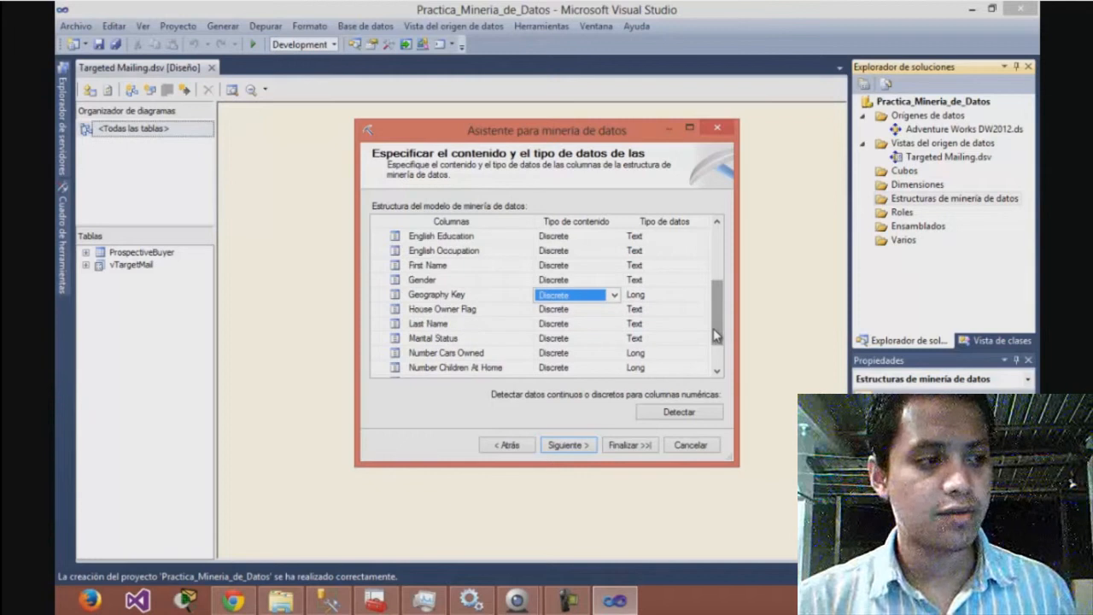
click(659, 295)
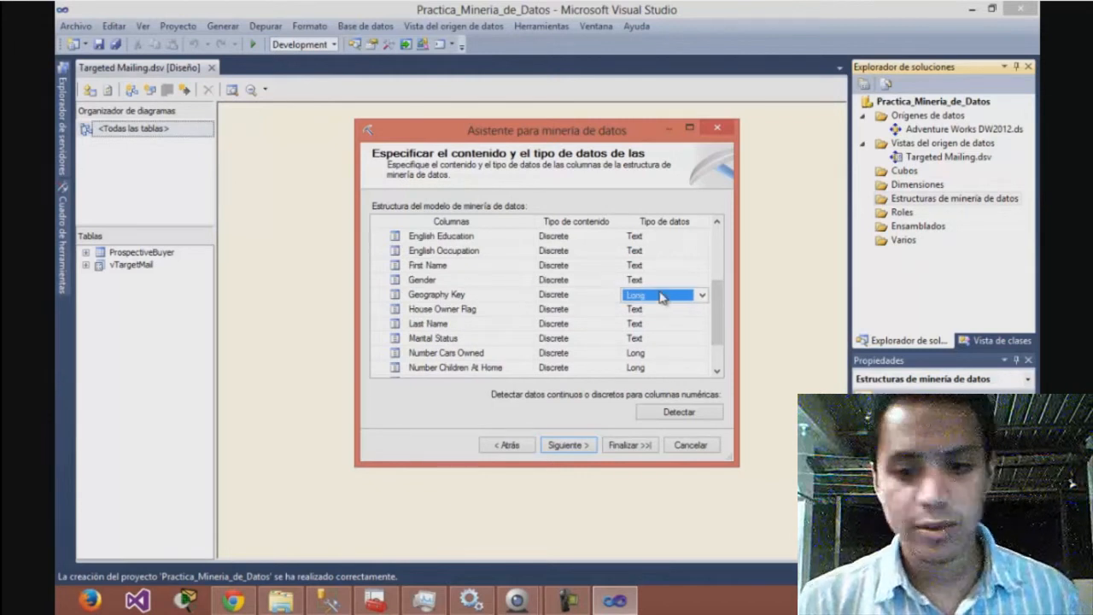
click(701, 296)
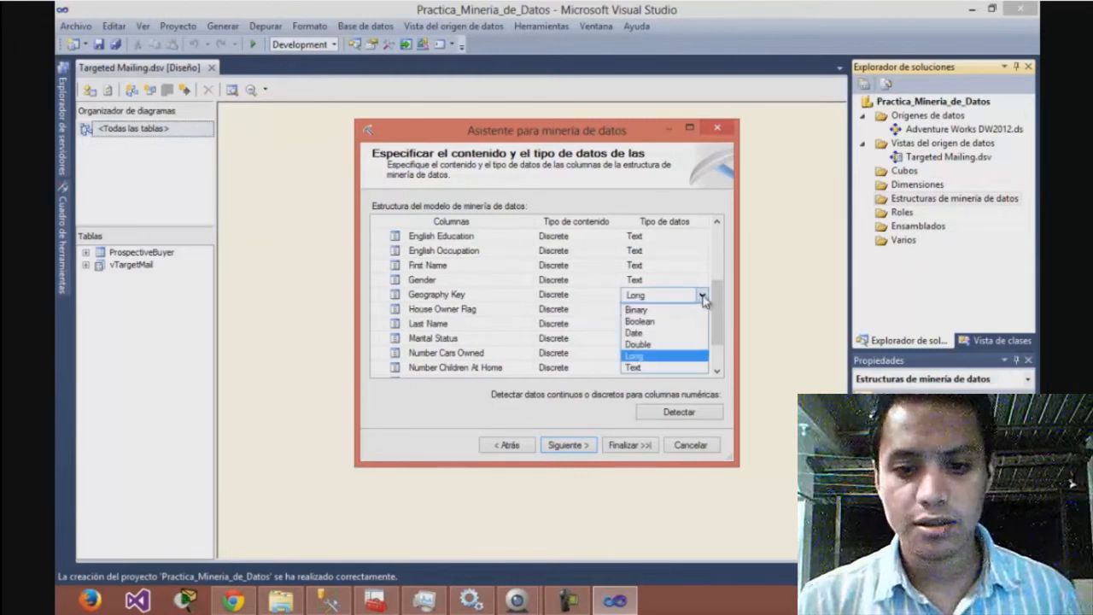
click(673, 366)
drag(716, 333, 717, 353)
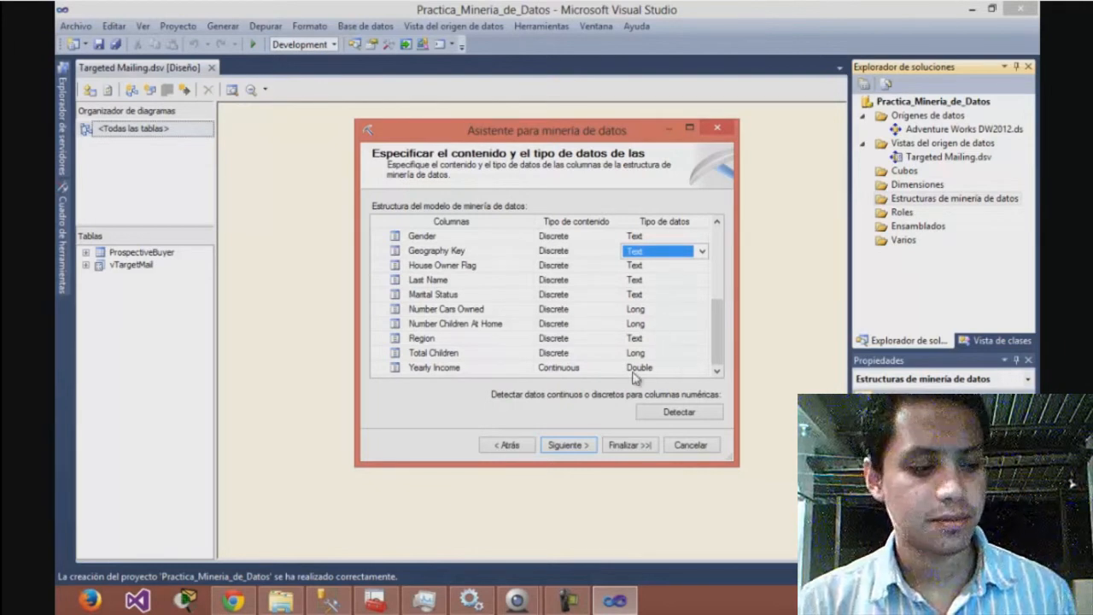
Reserve 30% of the data, with a maximum of 1000 cases, for testing and name the mining structure Targeted Mailing
click(565, 445)
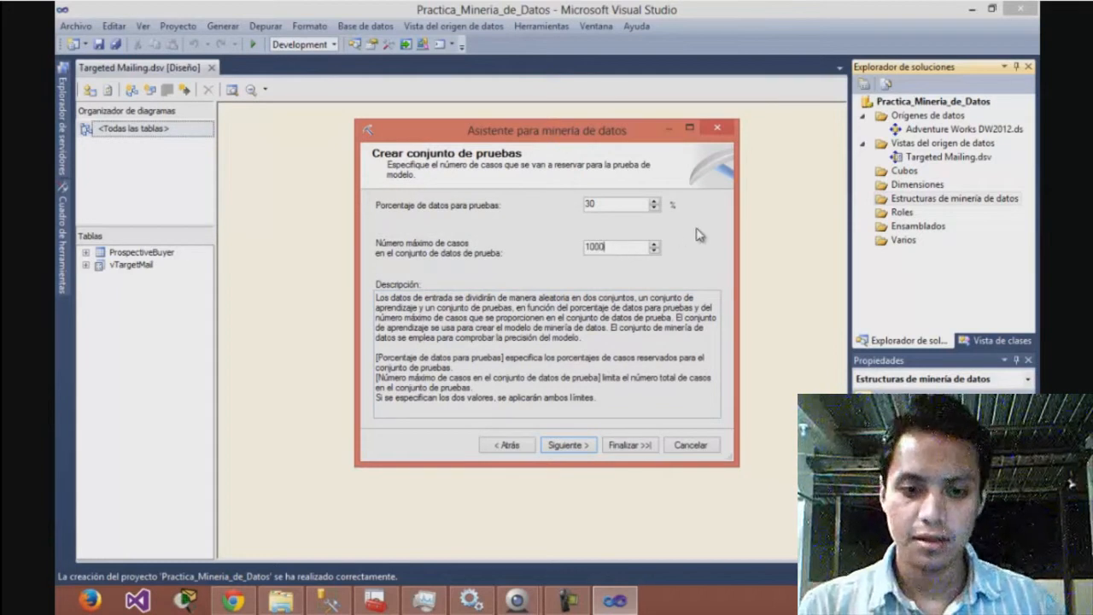
click(568, 445)
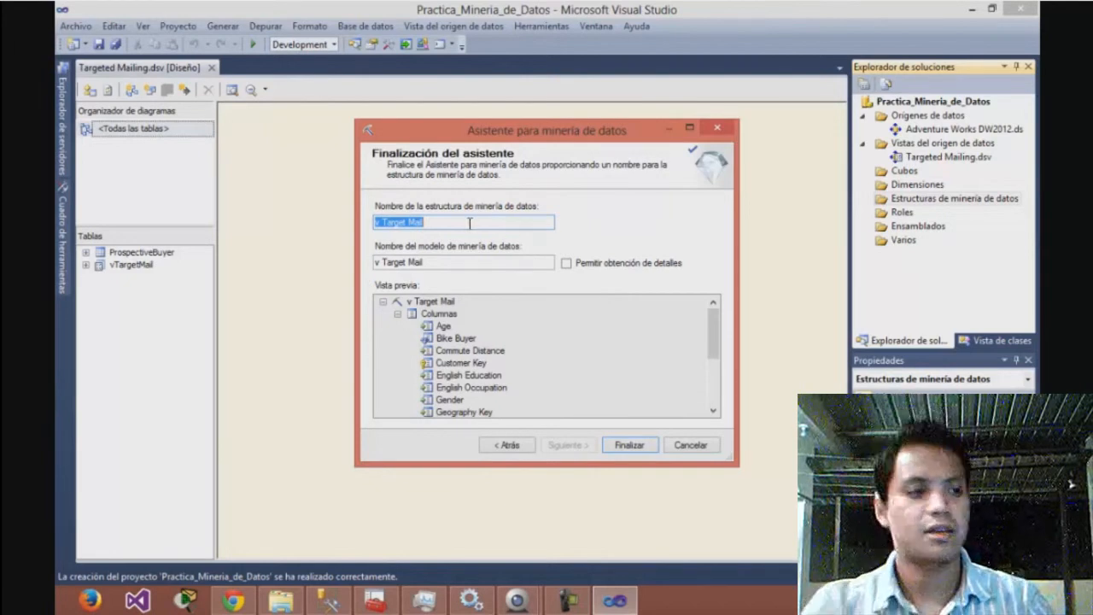
text(Tar)
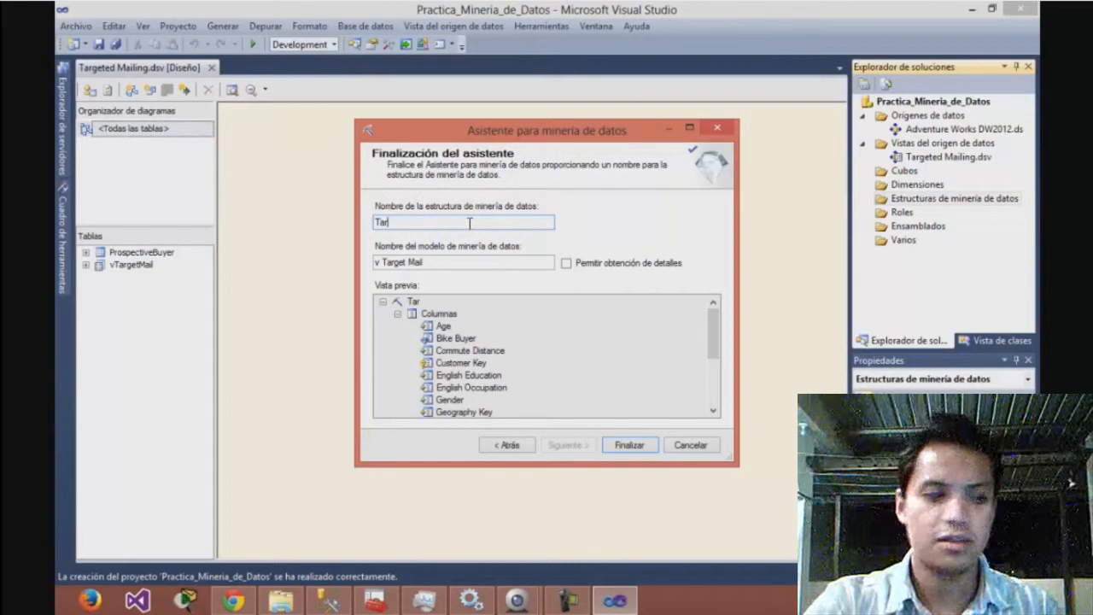
text(geted Mailing)
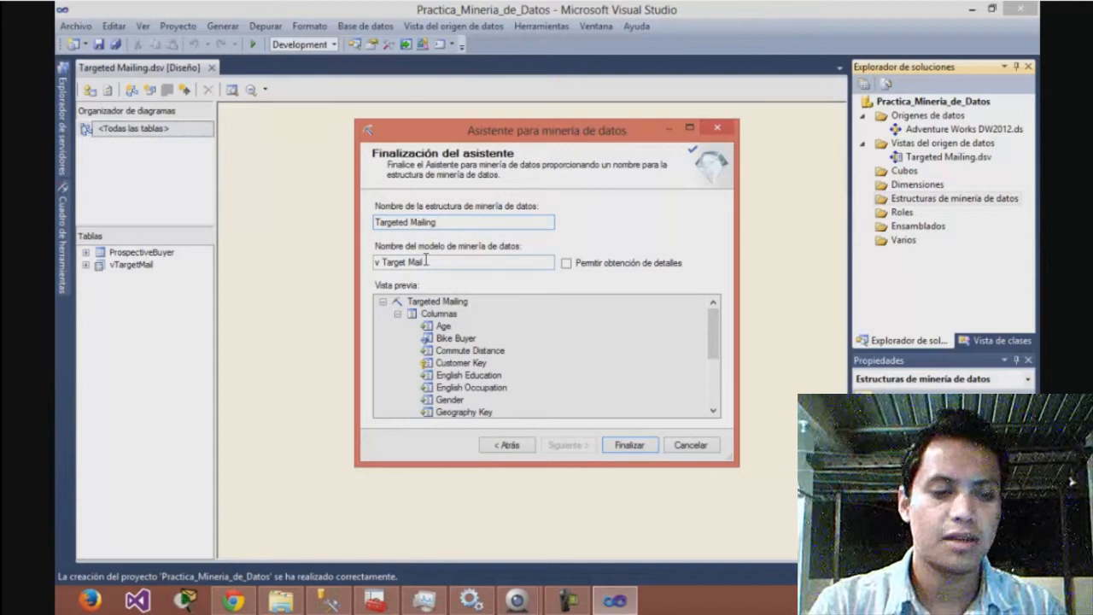
Name the mining model TM_Decision_Tree, allow drillthrough on it and finish creating the mining structure
drag(426, 262, 385, 262)
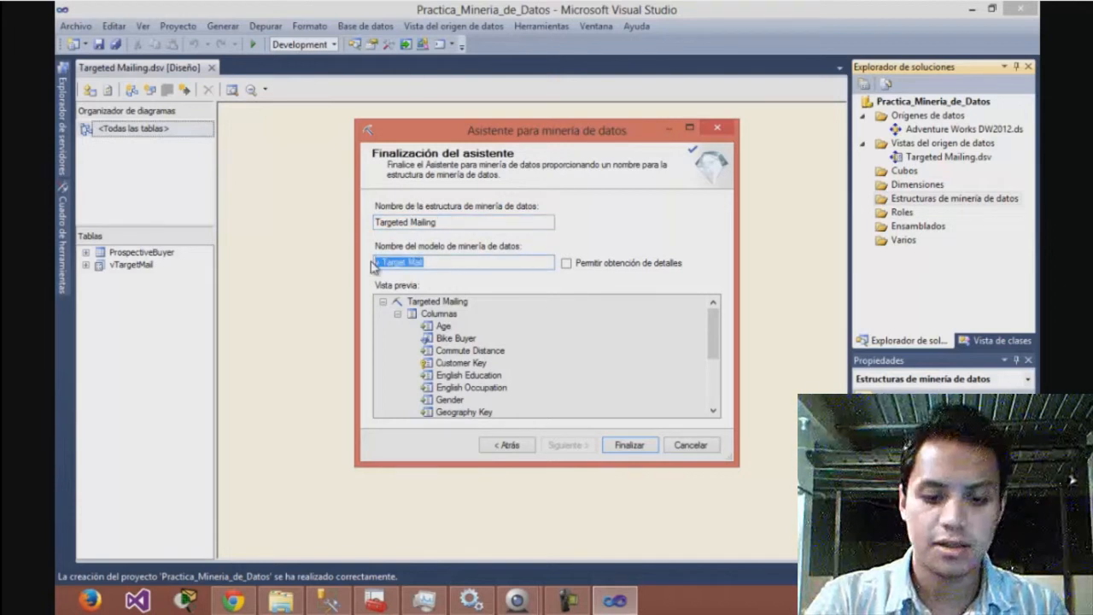
key(BackSpace)
text(TM_Des)
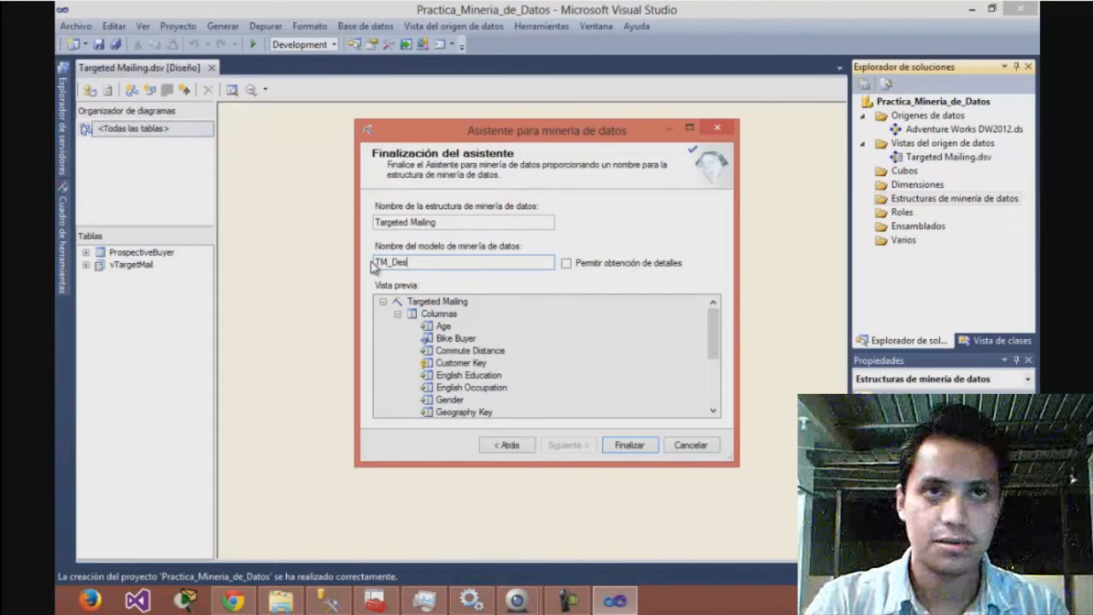
key(BackSpace)
text(cision_)
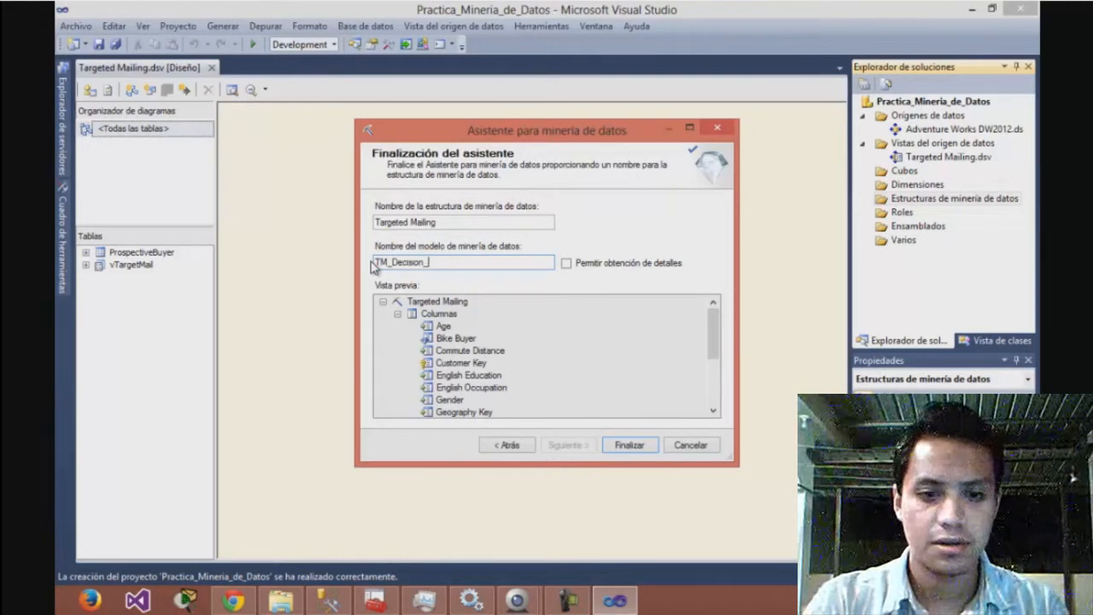
text(T)
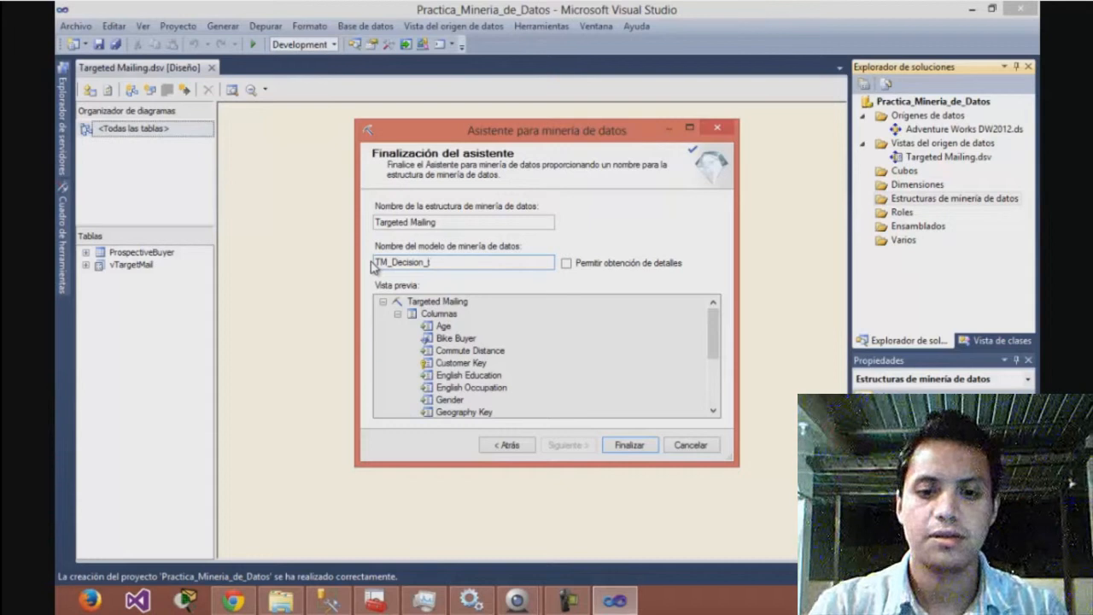
text(TREE)
key(BackSpace)
key(BackSpace)
key(BackSpace)
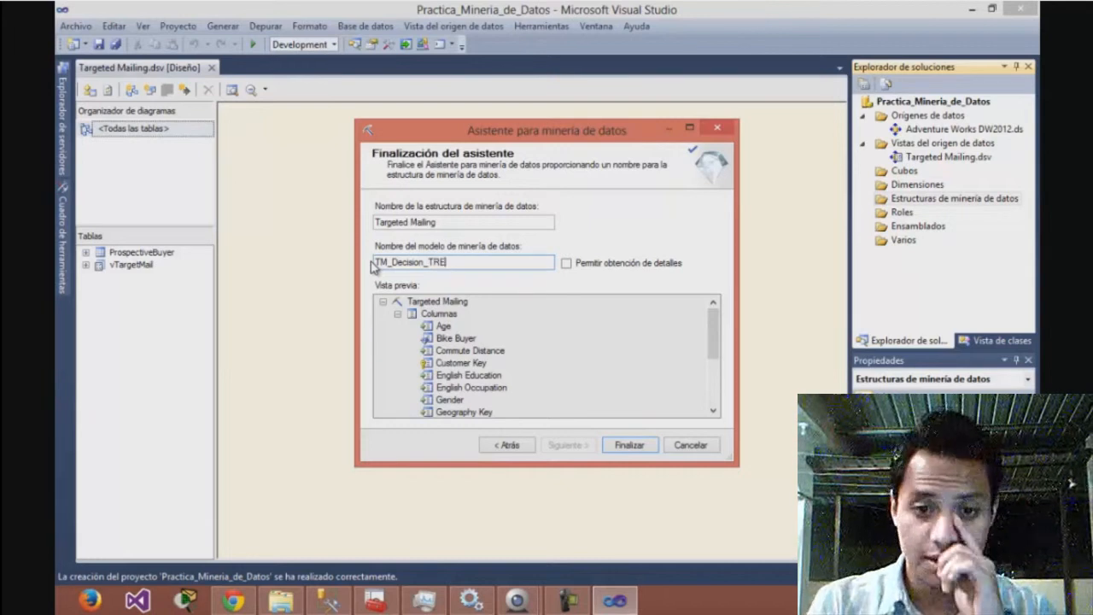
key(BackSpace)
key(BackSpace)
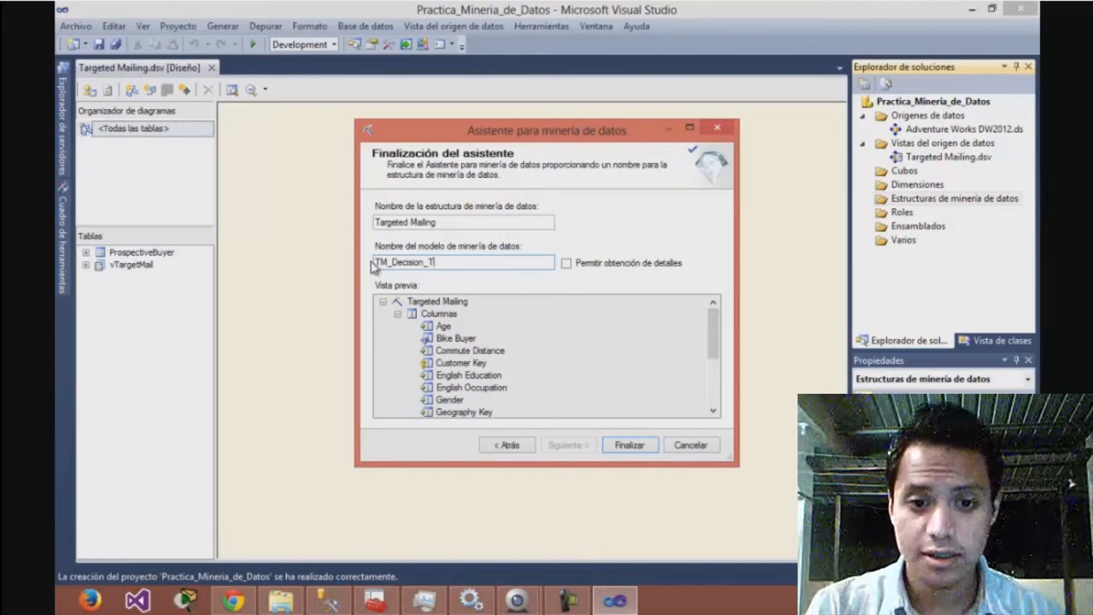
text(ree)
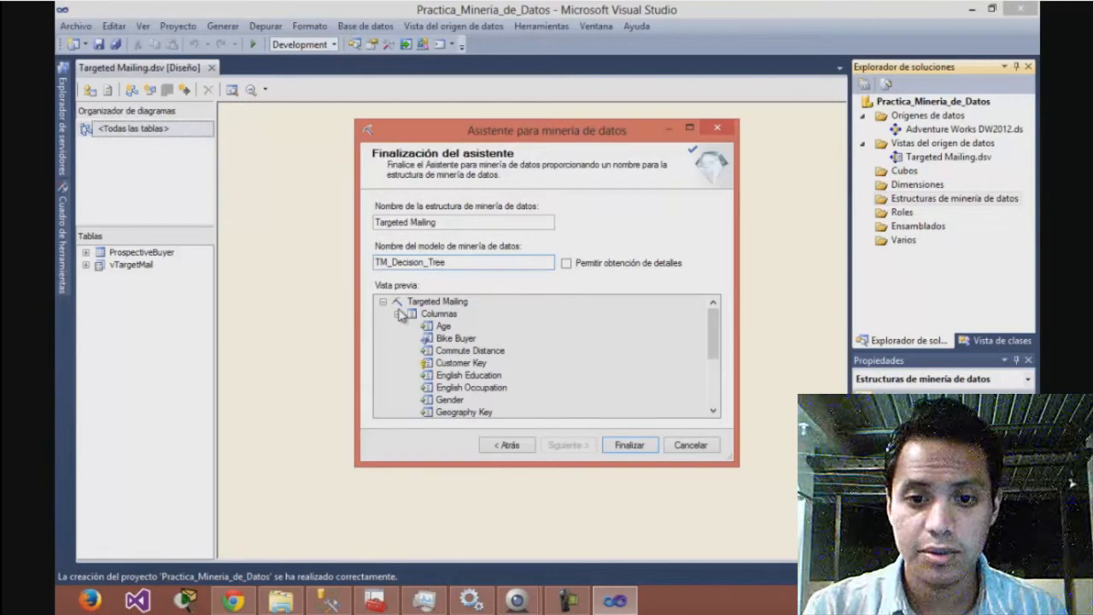
click(565, 260)
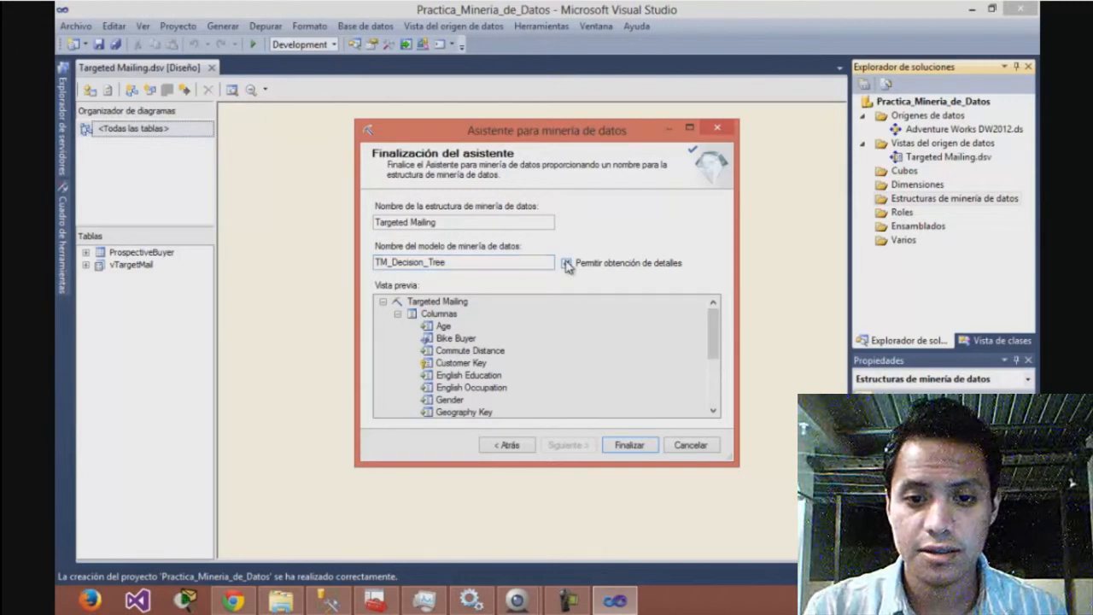
click(629, 444)
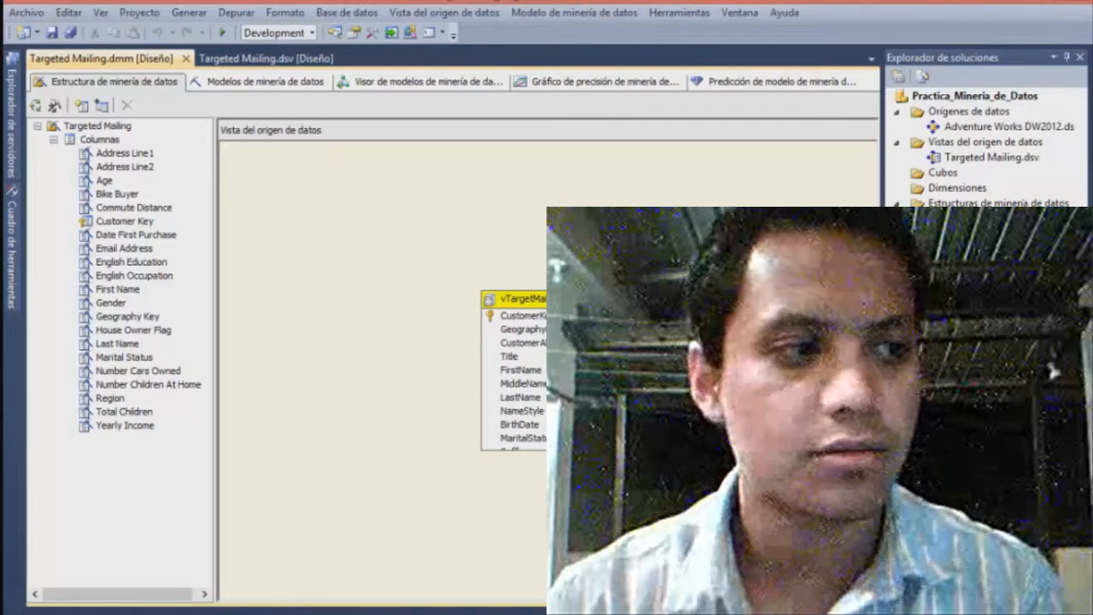
Start a new mining model in the Targeted Mailing structure and name it TM_Clustering
click(267, 83)
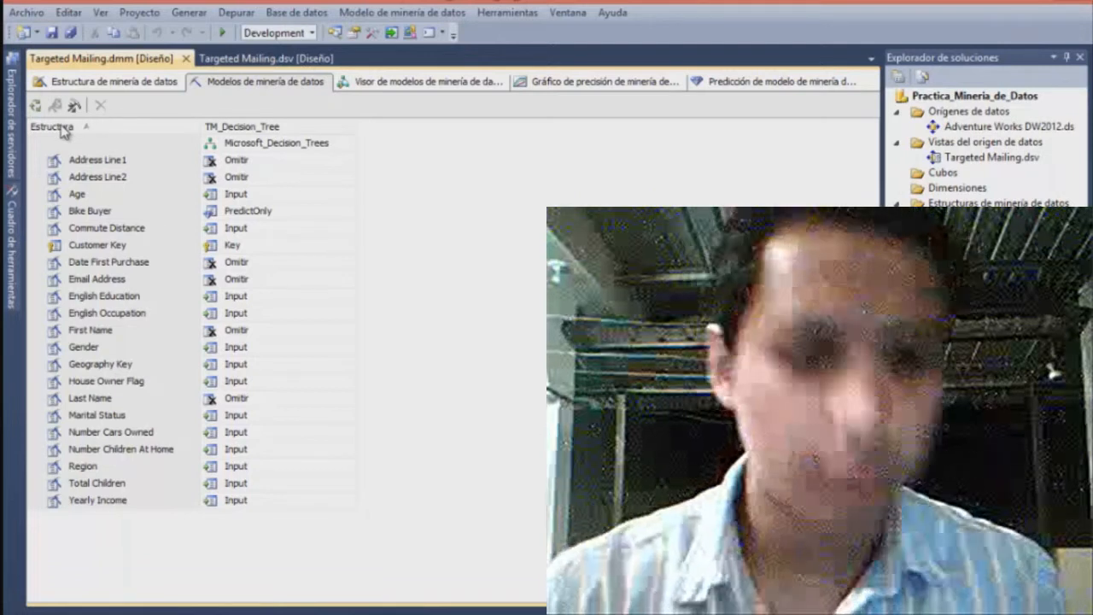
click(62, 128)
right_click(63, 129)
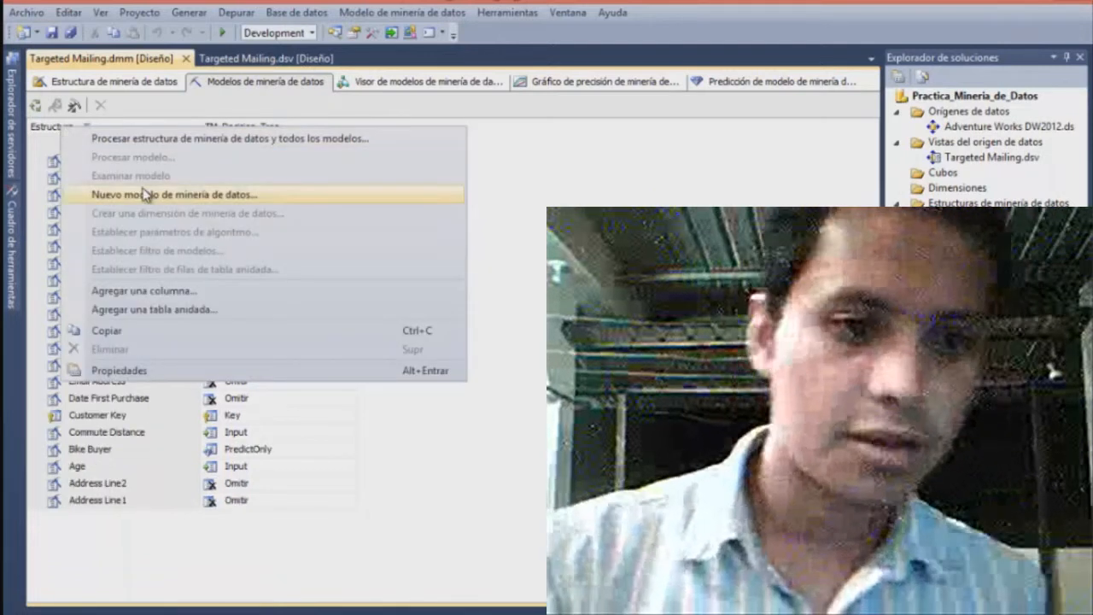
click(145, 194)
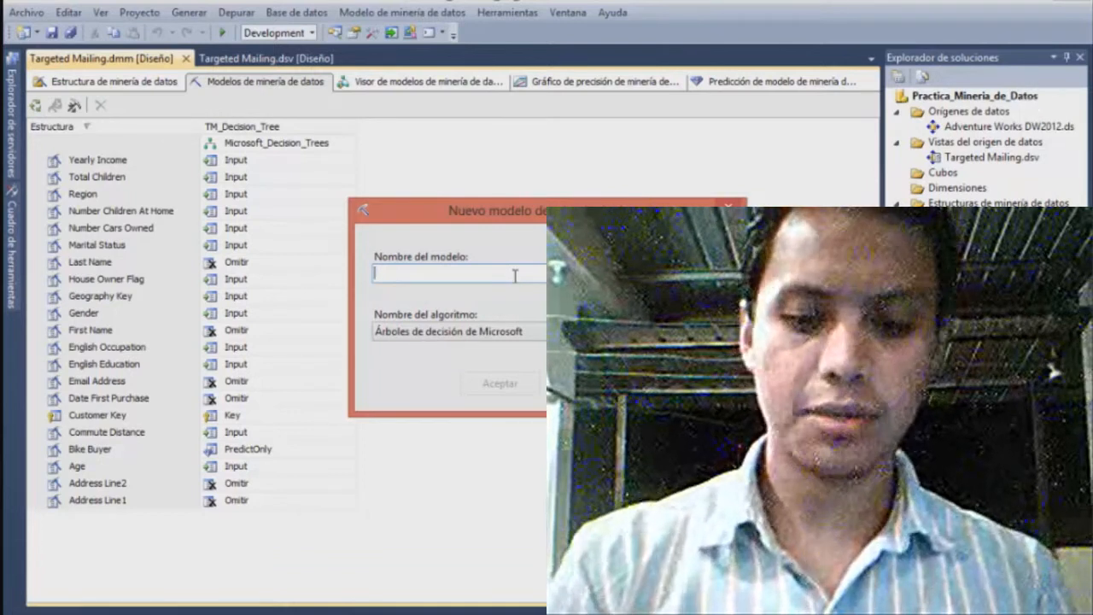
text(TM)
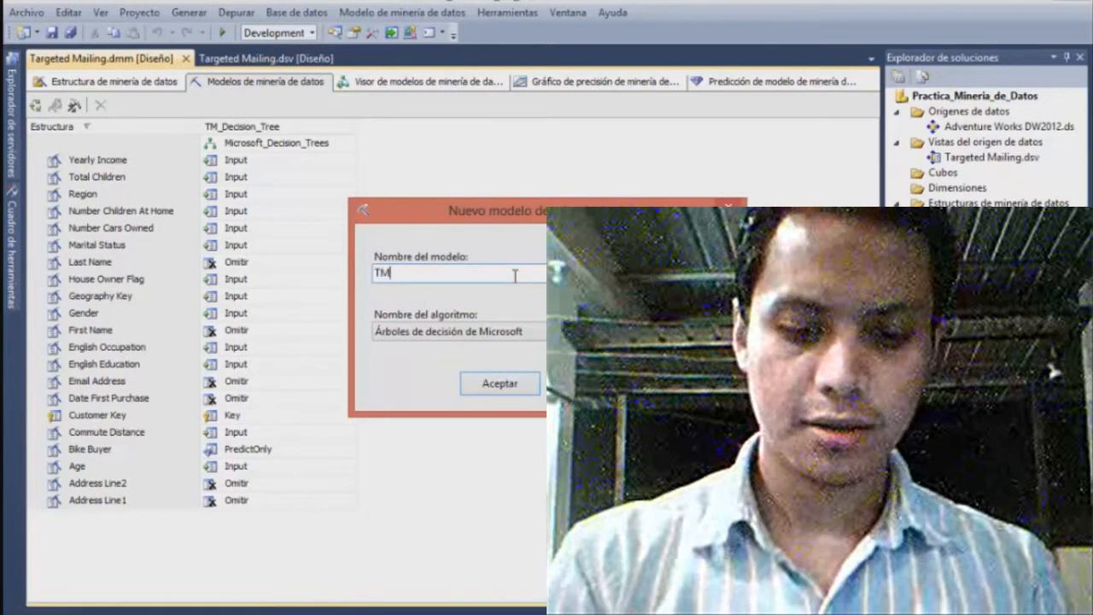
text(_Clustering)
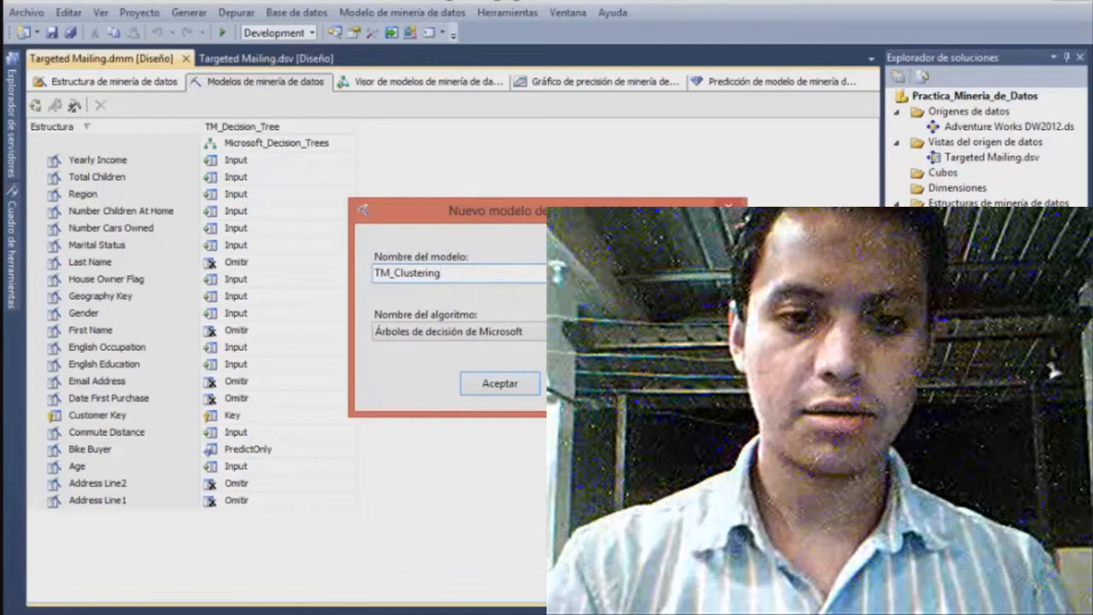
Assign the Clústeres de Microsoft algorithm to the new model and add it to the structure
click(527, 342)
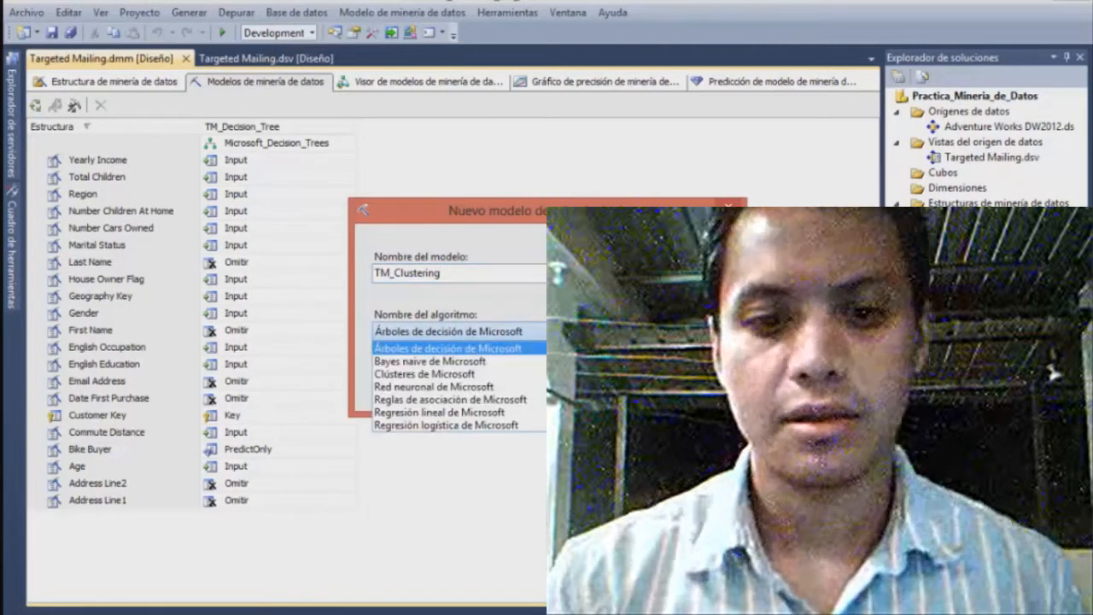
click(475, 374)
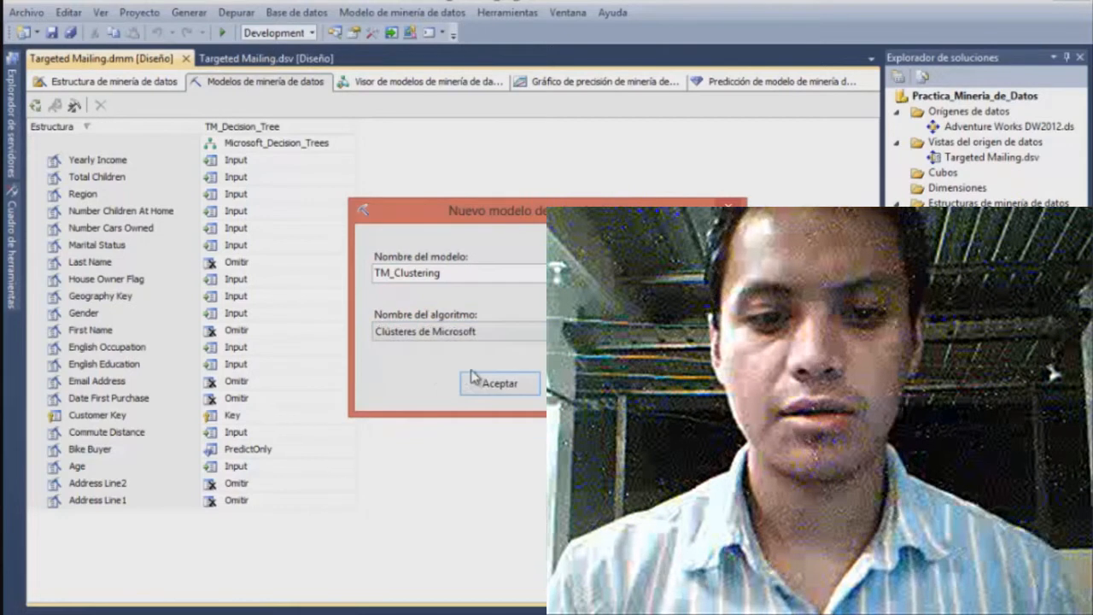
click(497, 339)
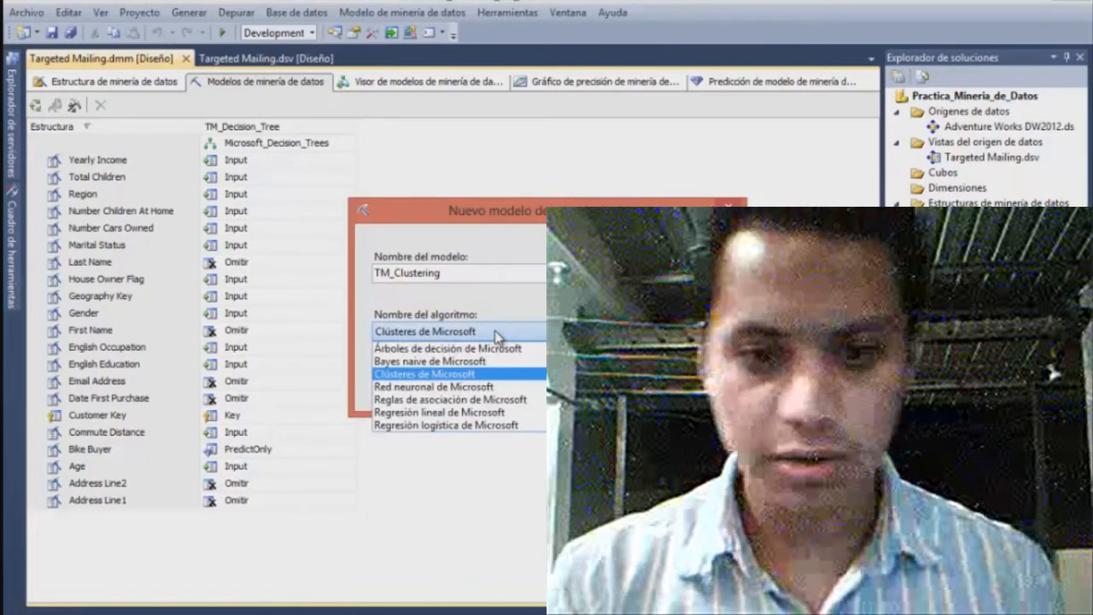
click(497, 335)
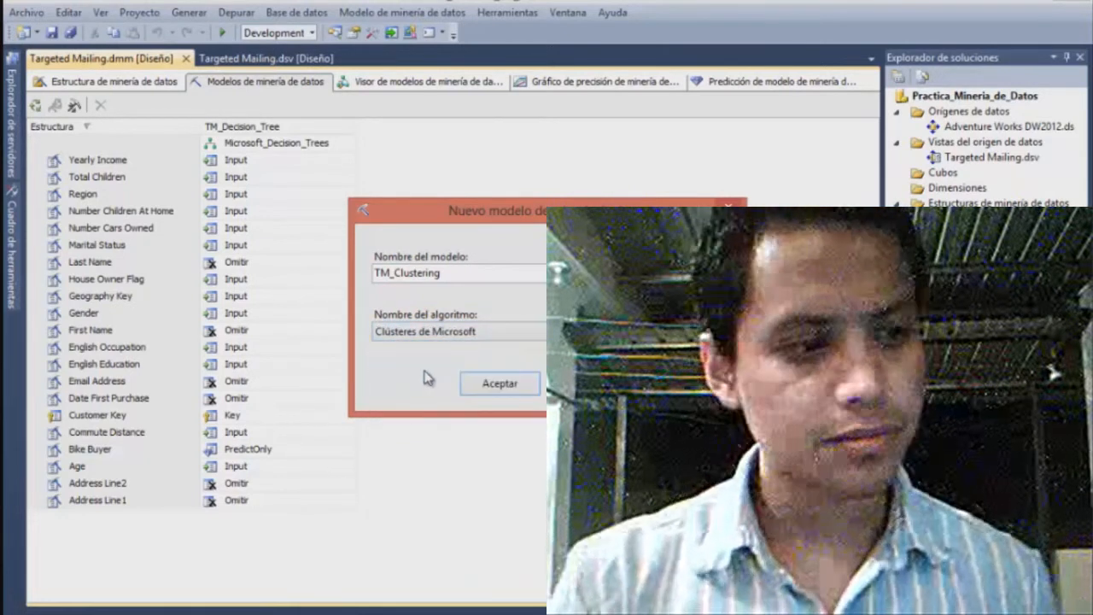
click(498, 385)
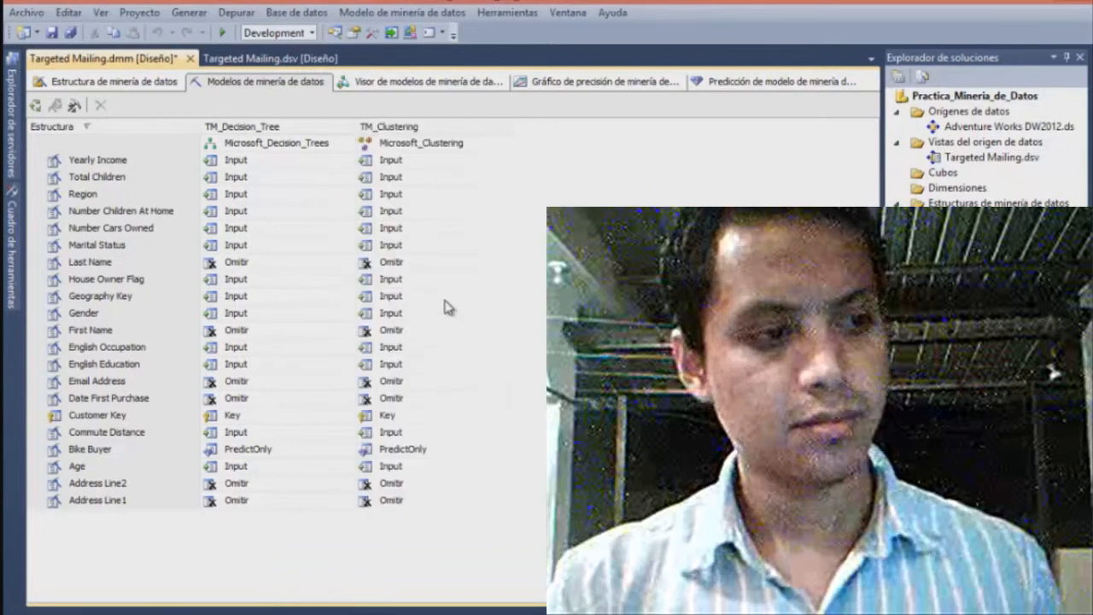
Start another new mining model in the structure and name it TM_NaiveBayes
click(68, 128)
right_click(68, 126)
click(123, 194)
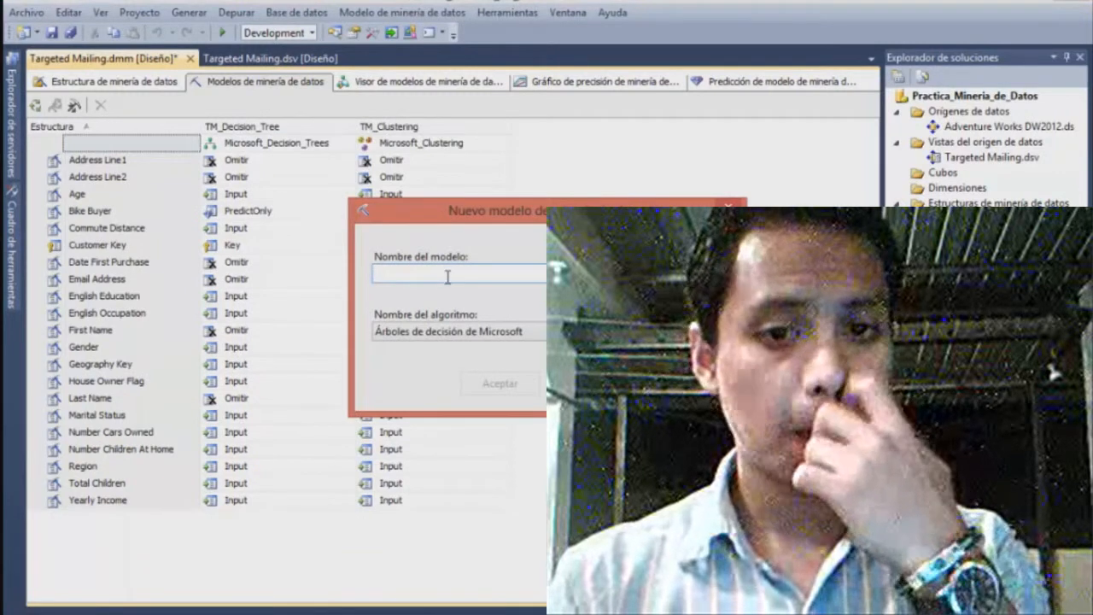
text(TM_)
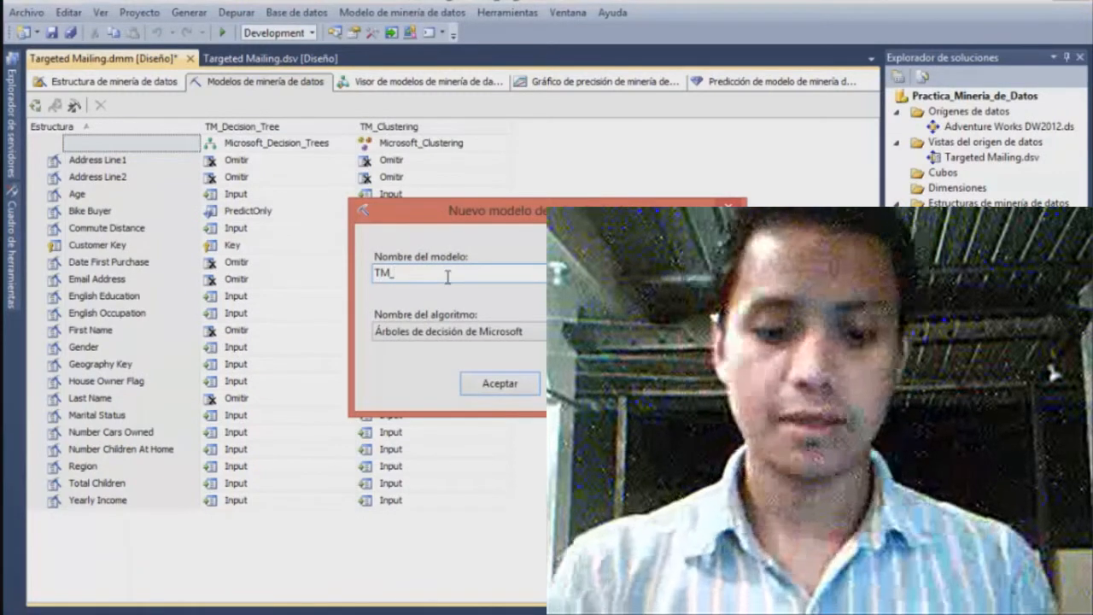
text(Naive)
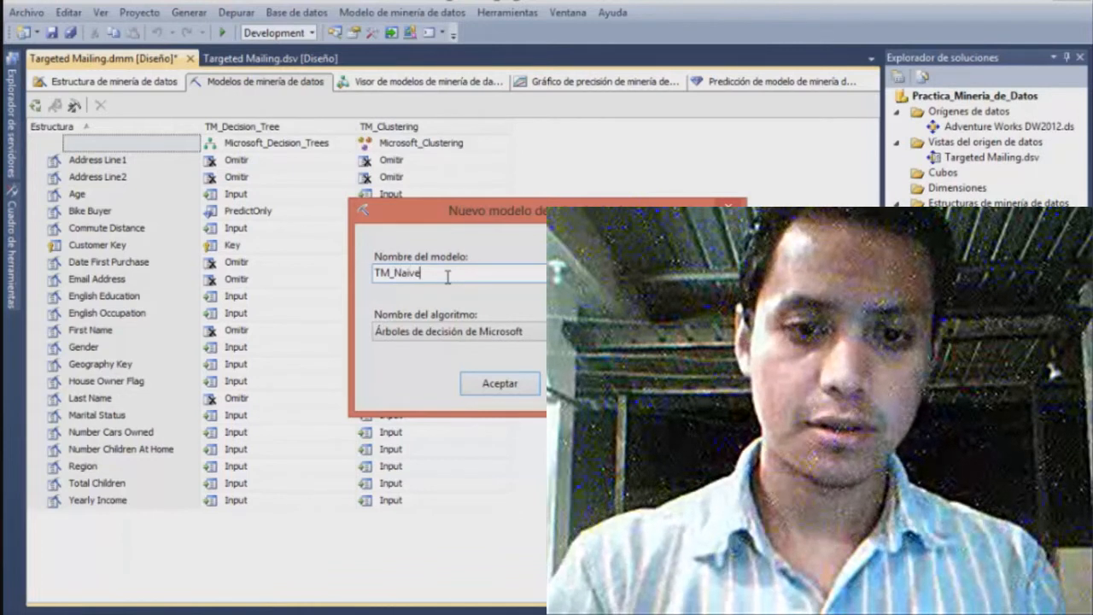
text(Bayes)
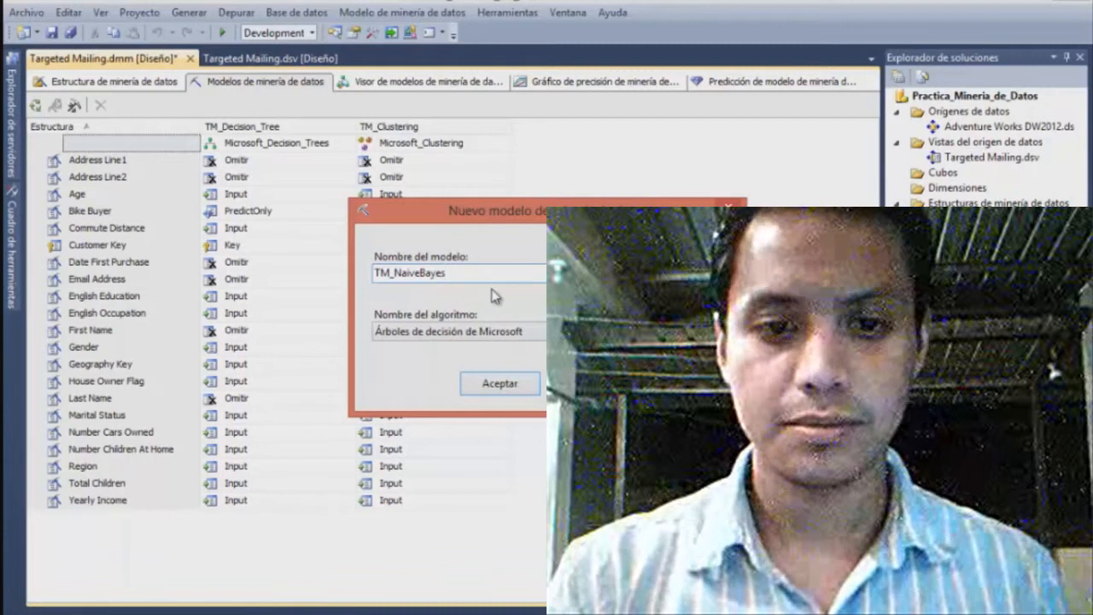
Assign the Bayes naive de Microsoft algorithm to TM_NaiveBayes and add it to the structure, accepting that Age and Yearly Income are unsupported
click(489, 331)
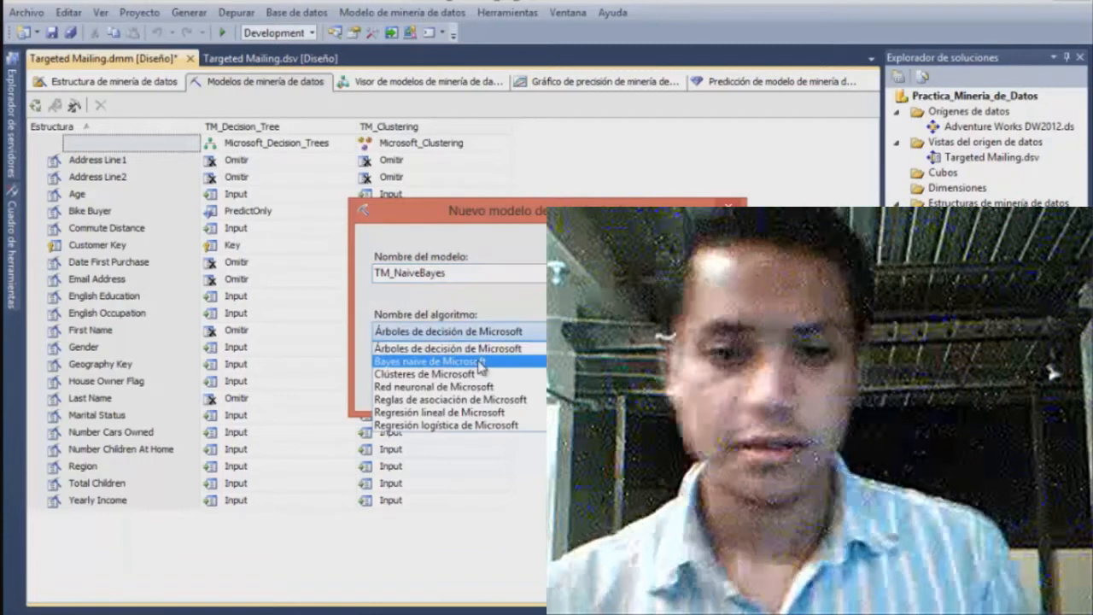
click(480, 362)
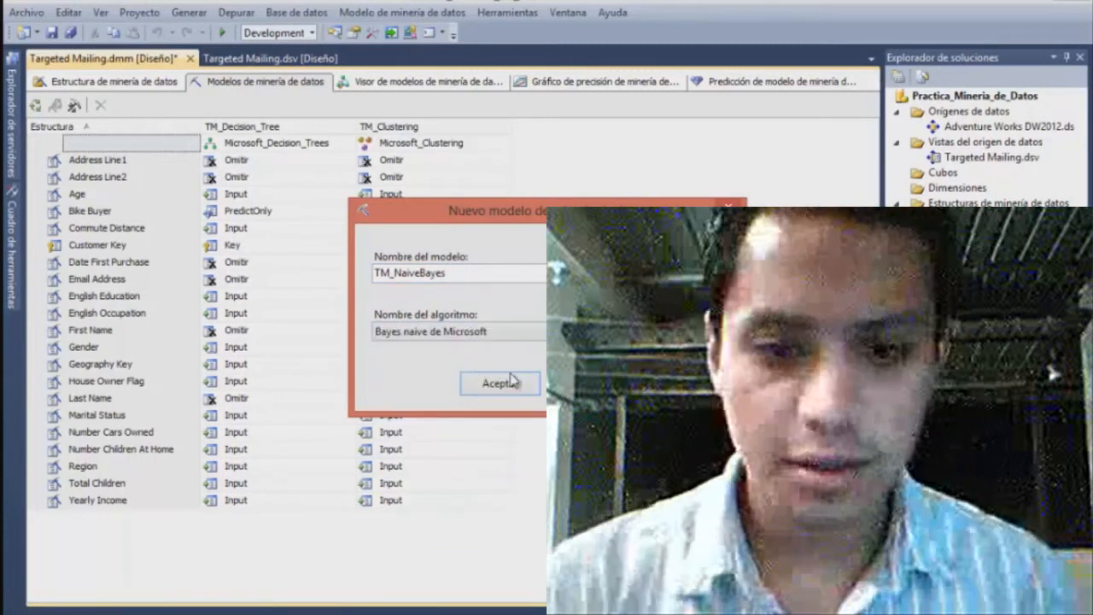
click(511, 381)
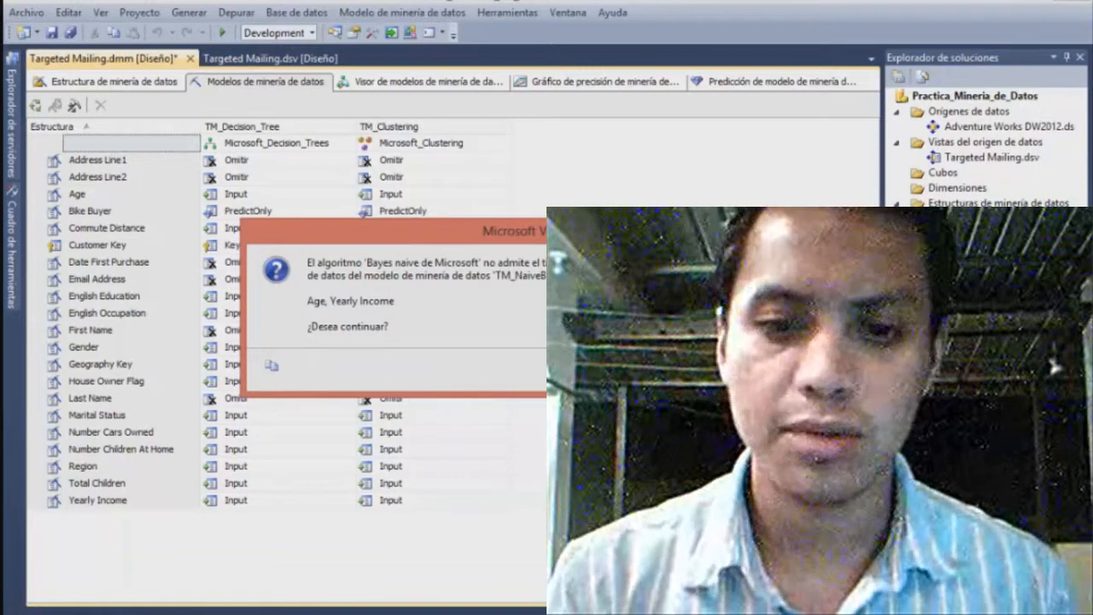
key(Return)
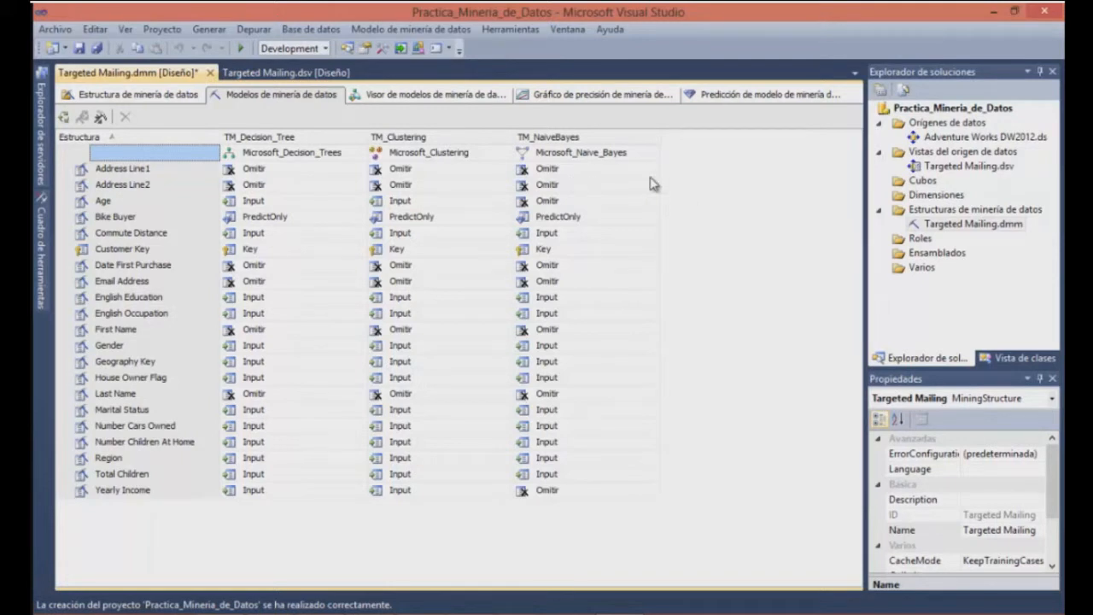
Set the HoldoutSeed property of the Targeted Mailing mining structure to 12
click(97, 139)
right_click(97, 139)
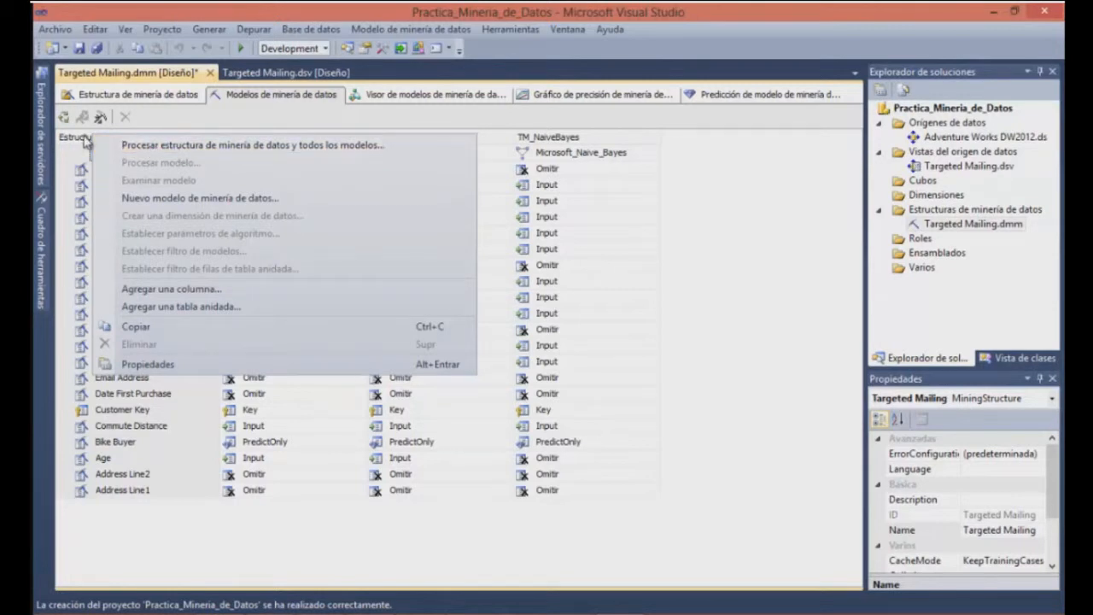
click(158, 365)
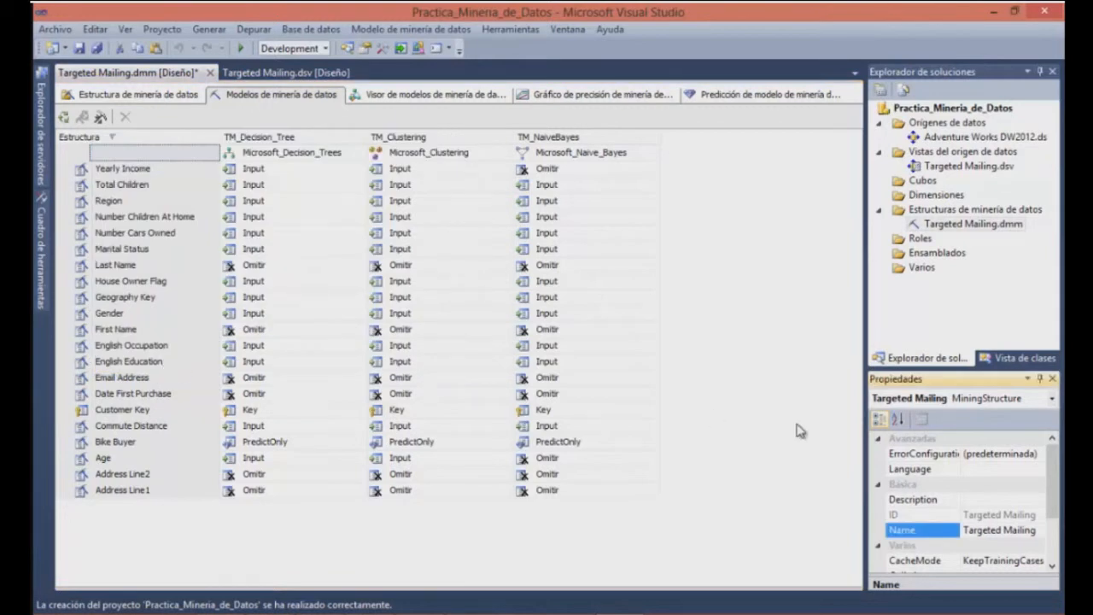
drag(1047, 487, 1059, 539)
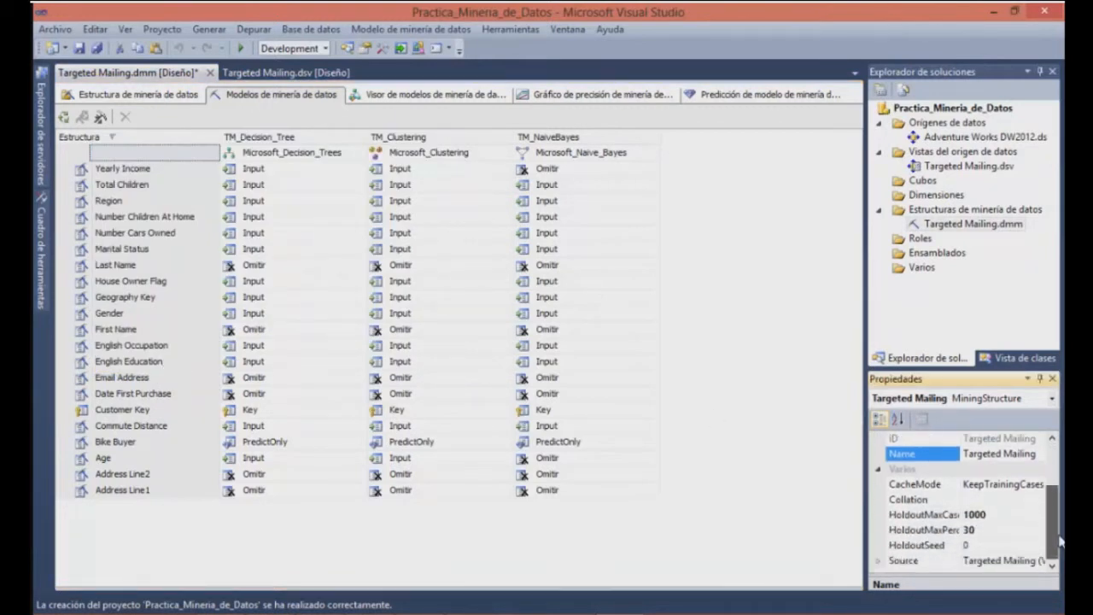
click(982, 545)
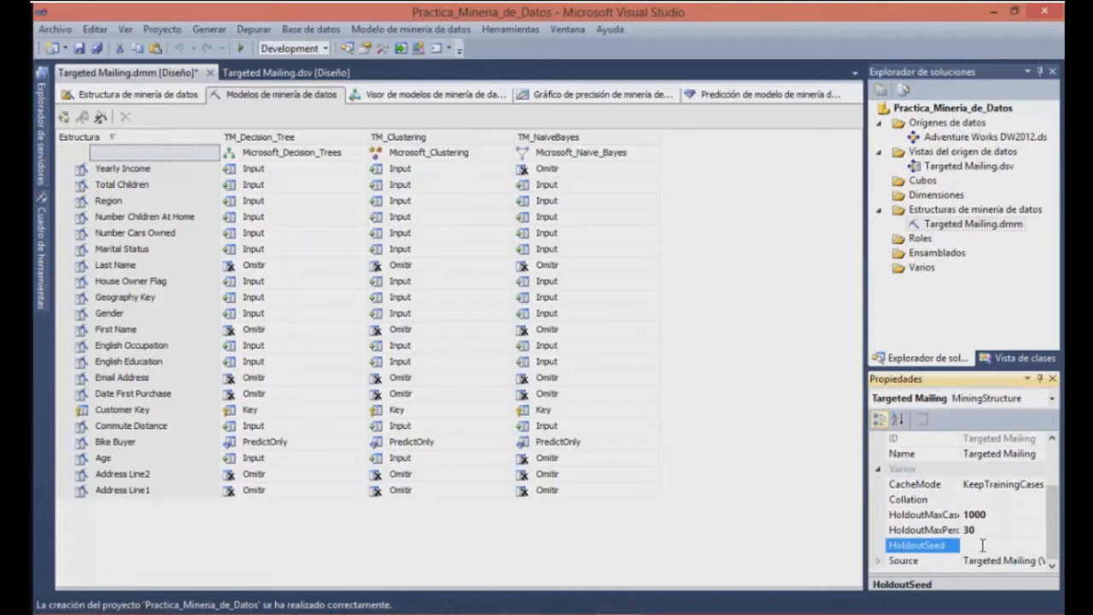
text(12)
click(783, 400)
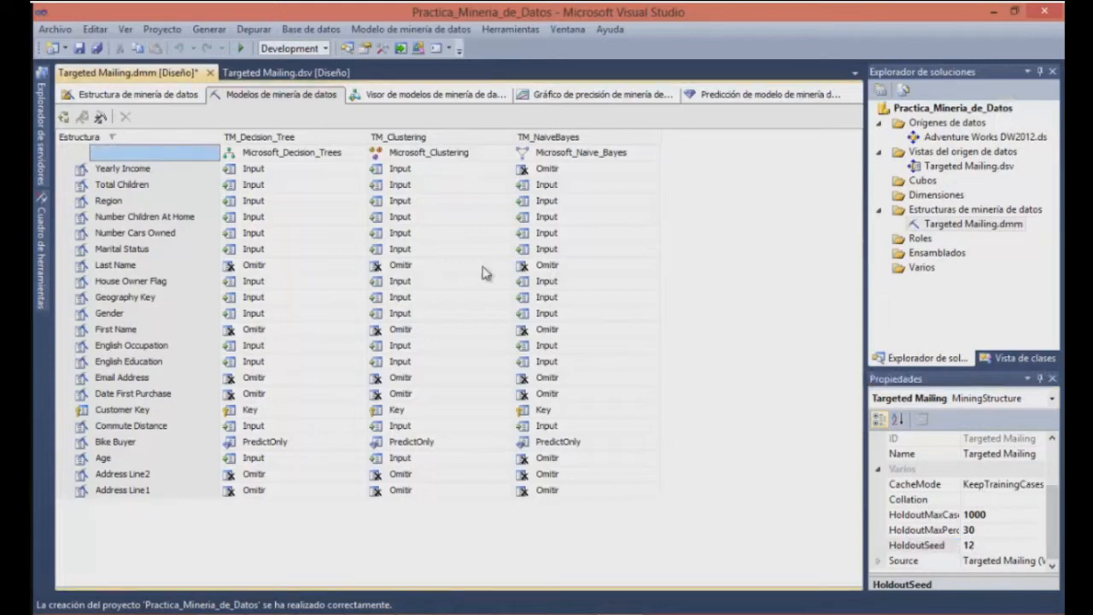
Request processing of the Targeted Mailing structure and all its models, building and deploying the project first
click(91, 136)
right_click(90, 135)
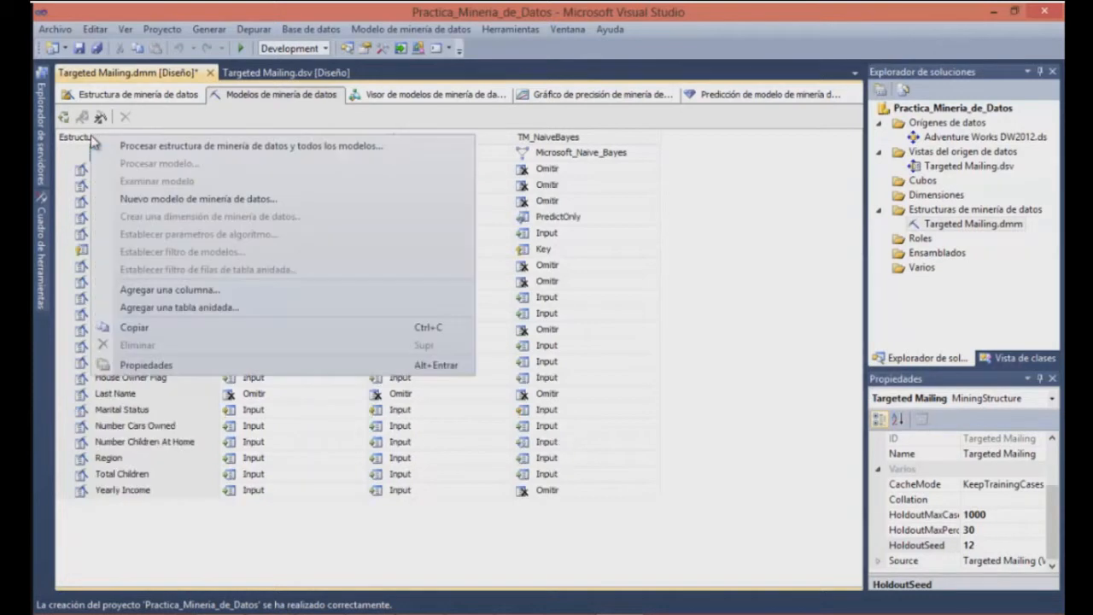
click(150, 147)
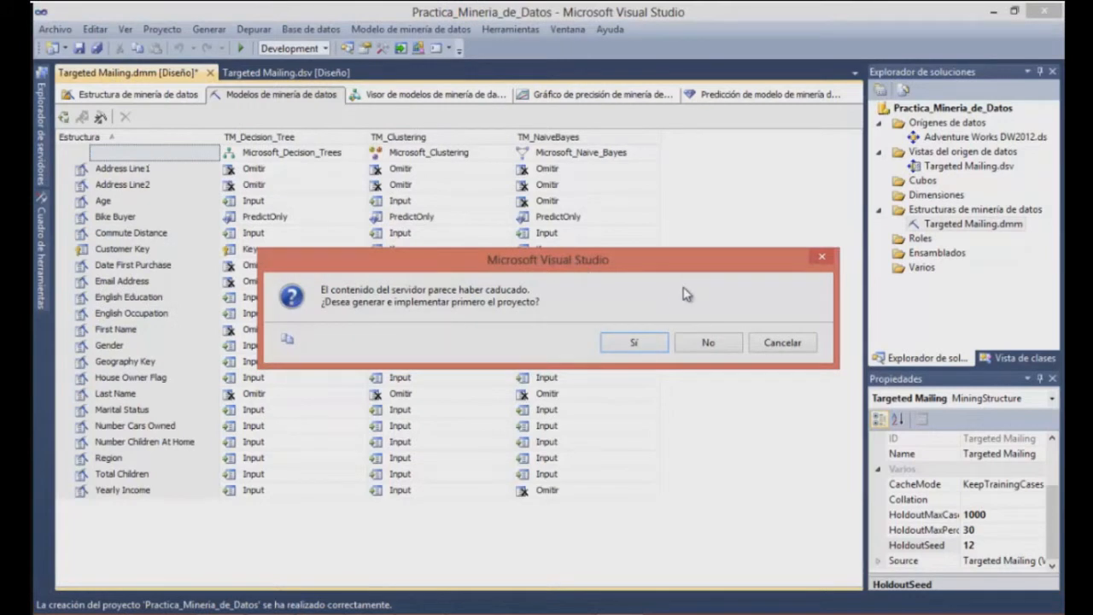
click(636, 343)
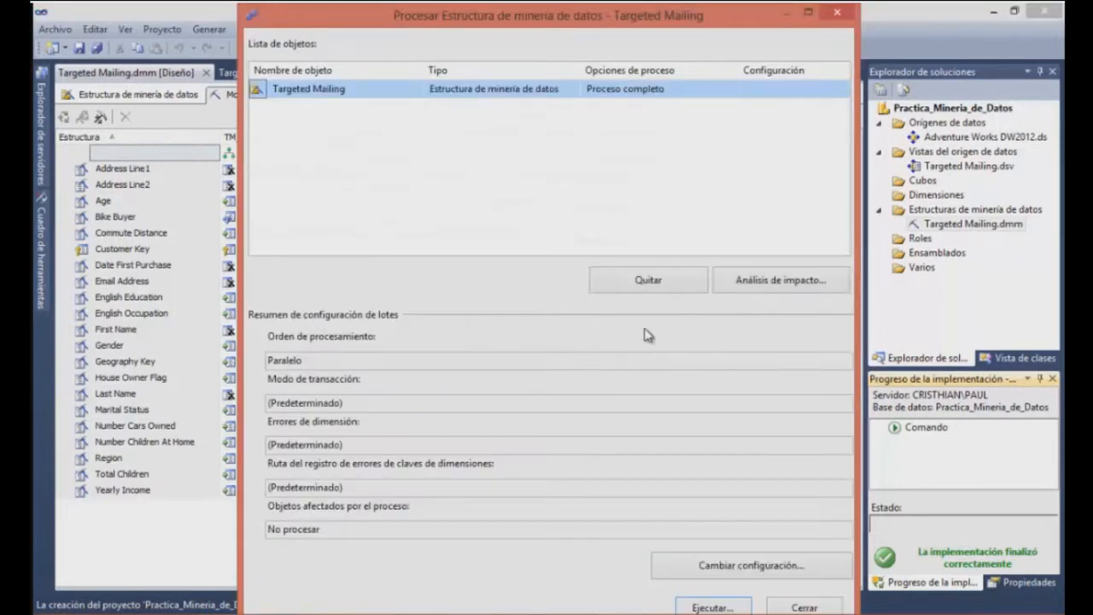
Run the full process of the Targeted Mailing structure and close the processing windows once it finishes
click(808, 12)
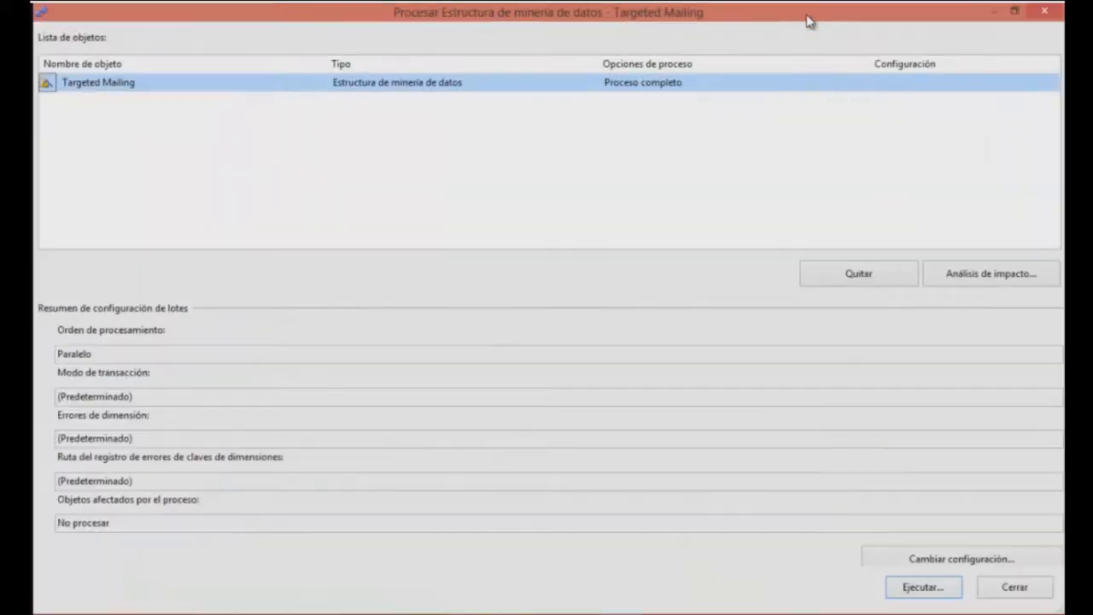
click(922, 588)
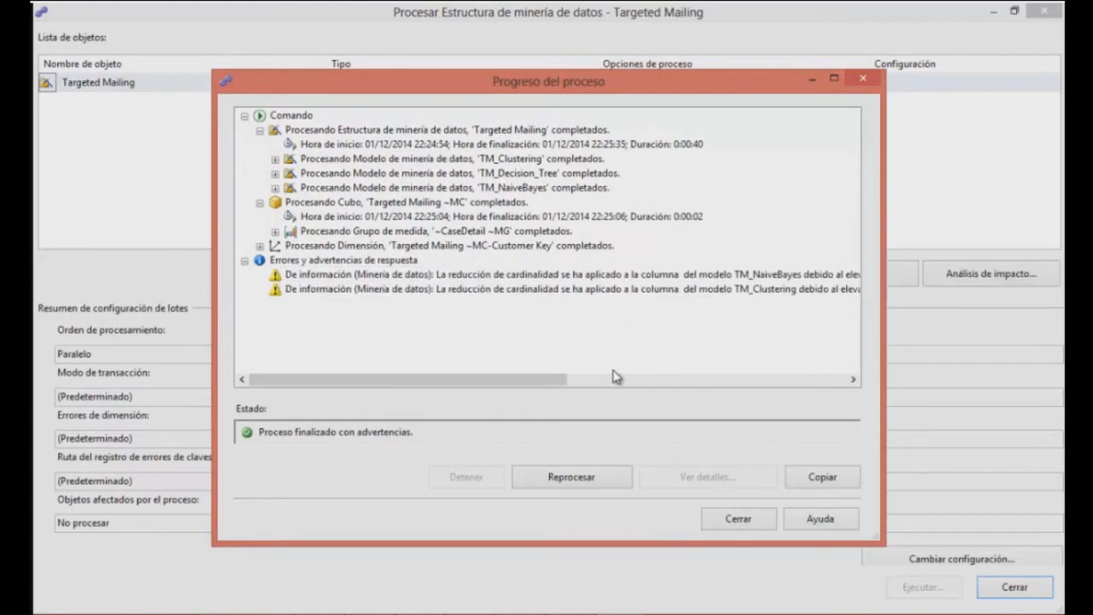
click(737, 518)
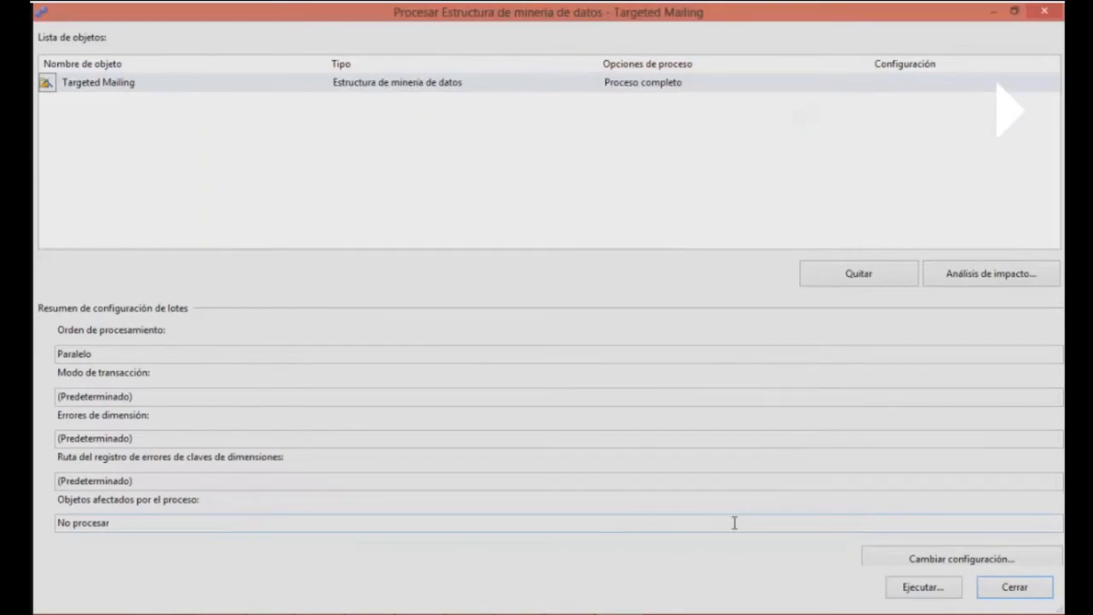
click(1015, 587)
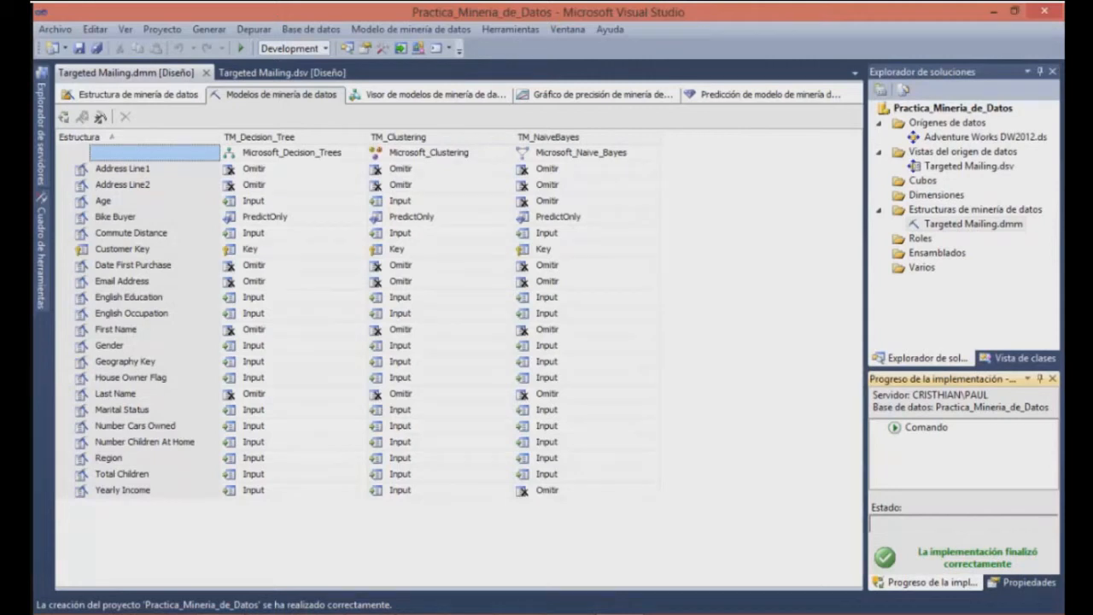
click(571, 613)
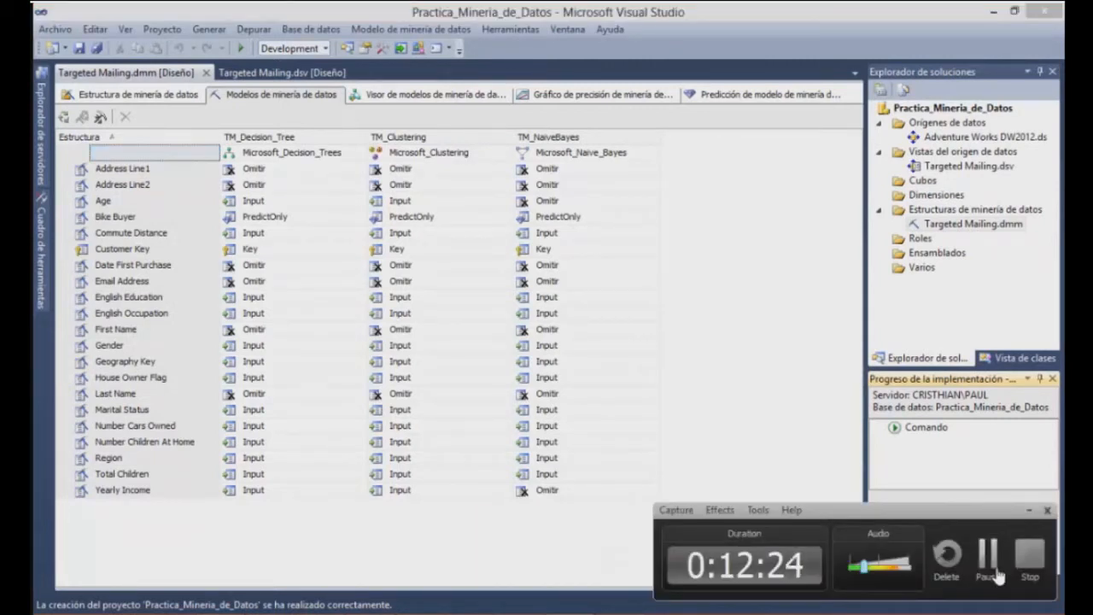
click(783, 363)
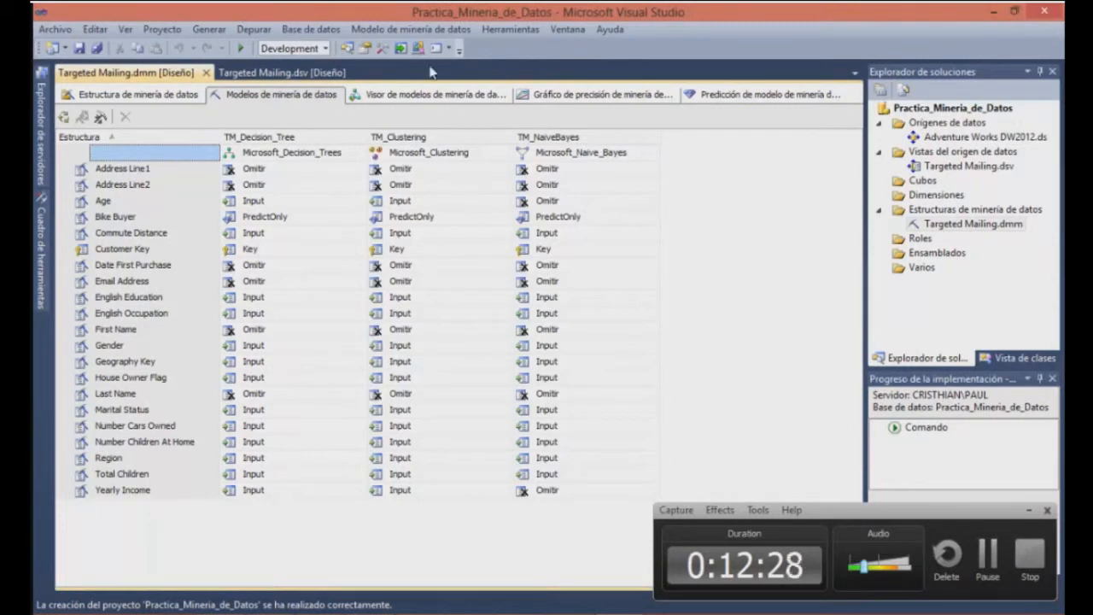
Open the TM_Decision_Tree model in the mining model viewer, redeploying the project and overwriting the server database first
click(439, 95)
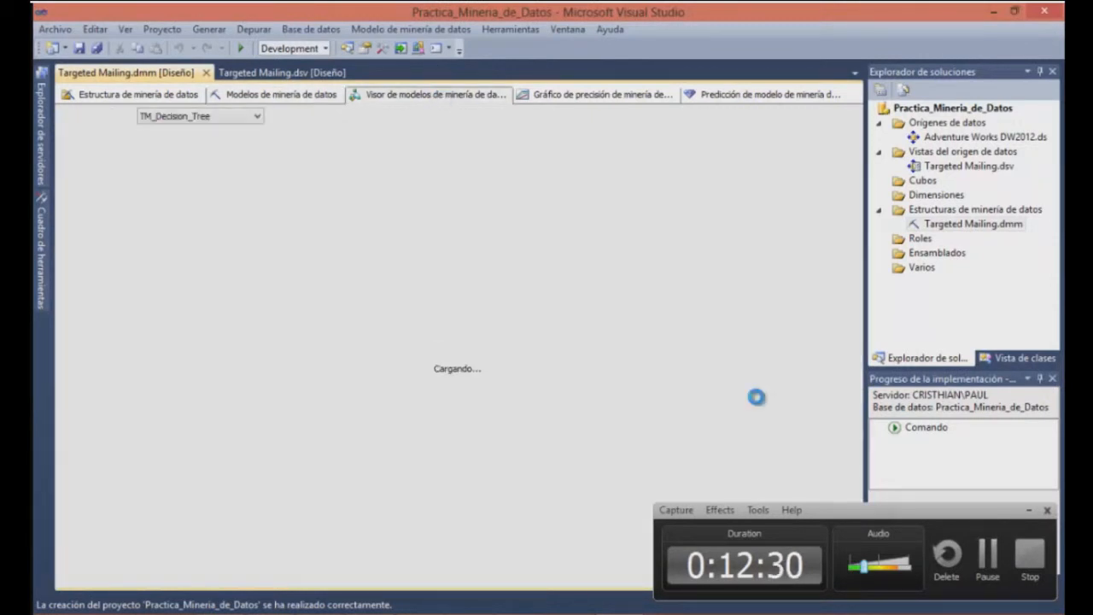
click(1028, 510)
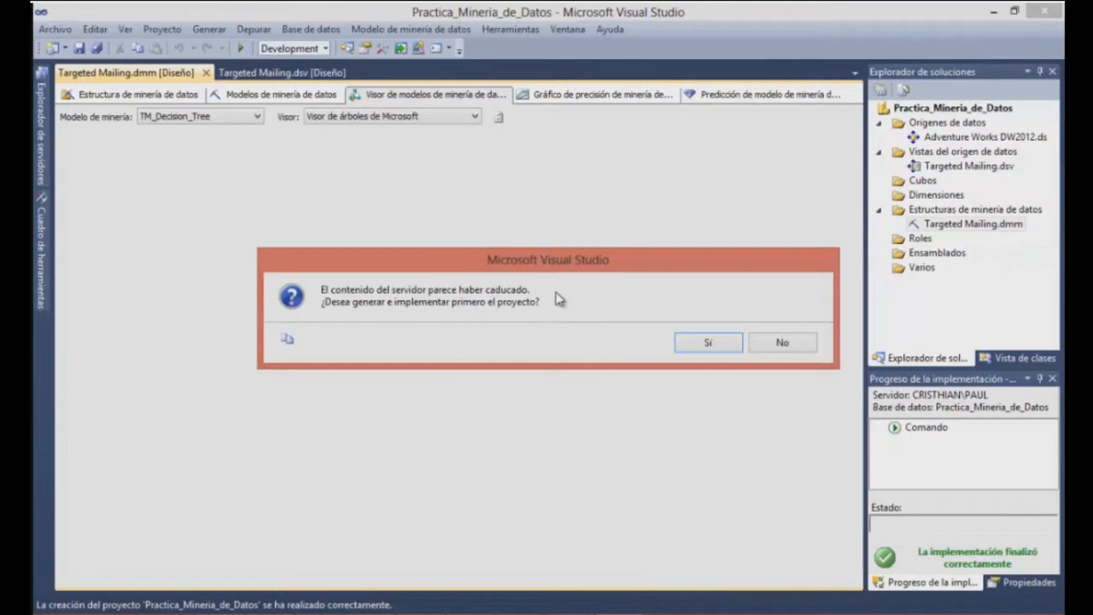
click(708, 341)
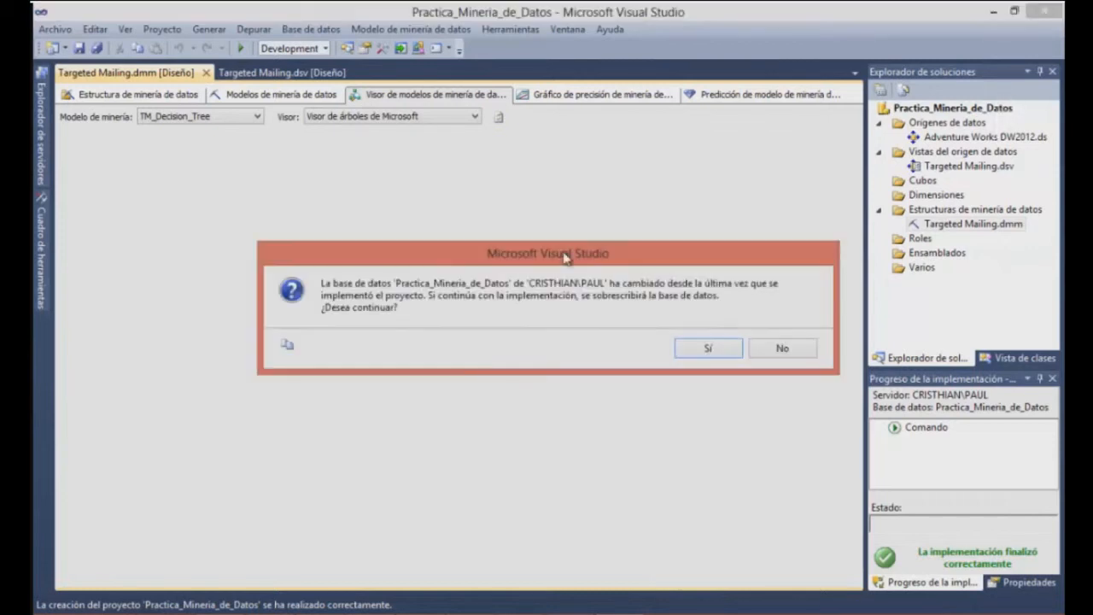
click(691, 350)
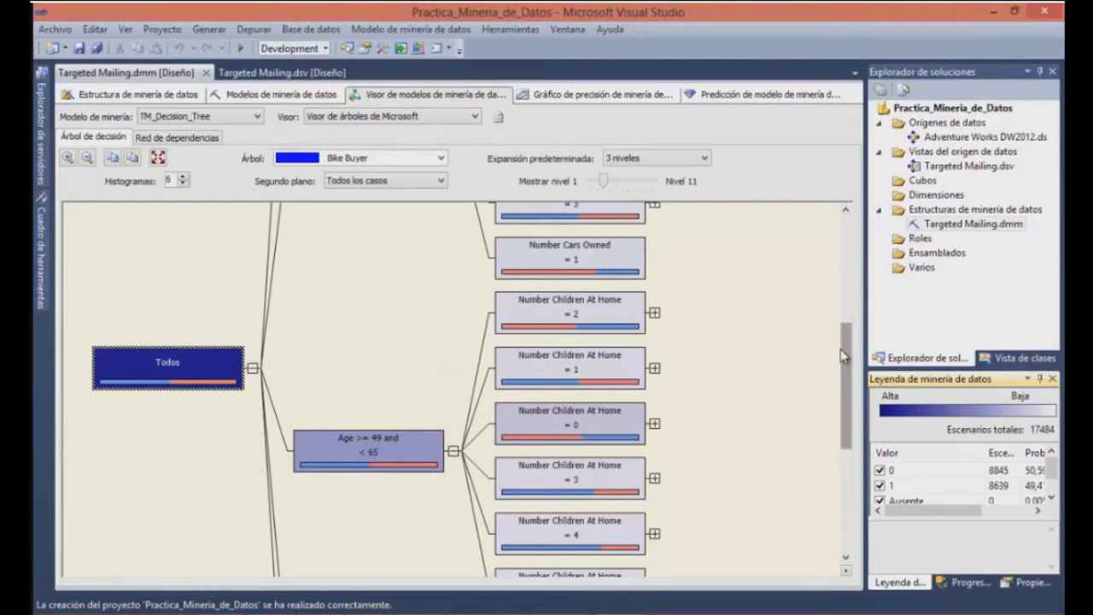
mouse_move(845, 356)
mouse_down()
mouse_move(850, 335)
mouse_move(852, 360)
mouse_up()
click(564, 612)
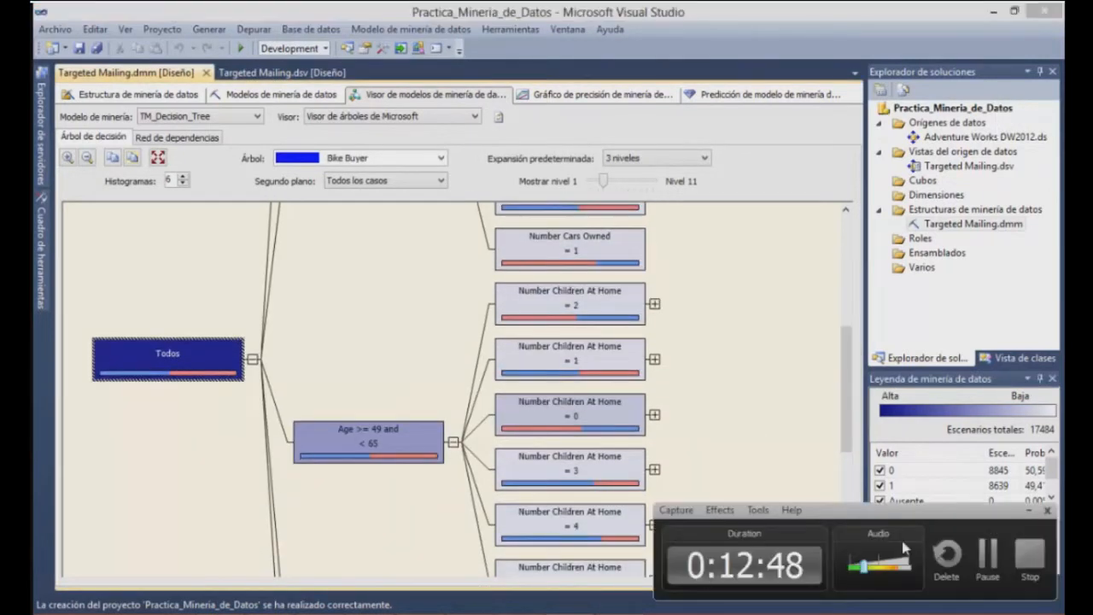
click(991, 560)
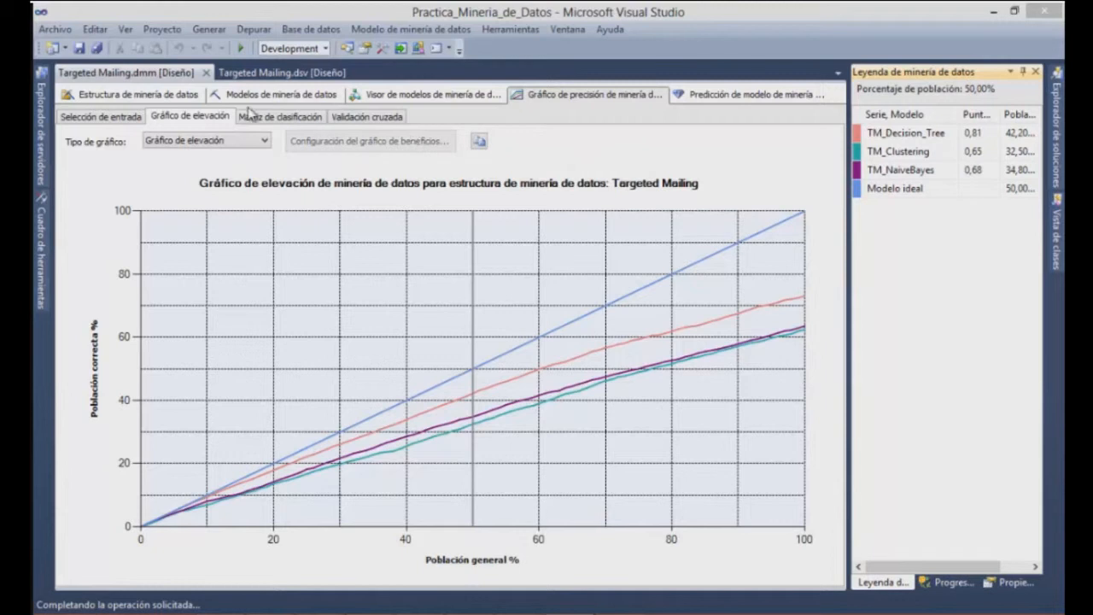
Display the TM_Clustering model's cluster diagram and examine how the links between clusters vary with the link-strength threshold
click(369, 102)
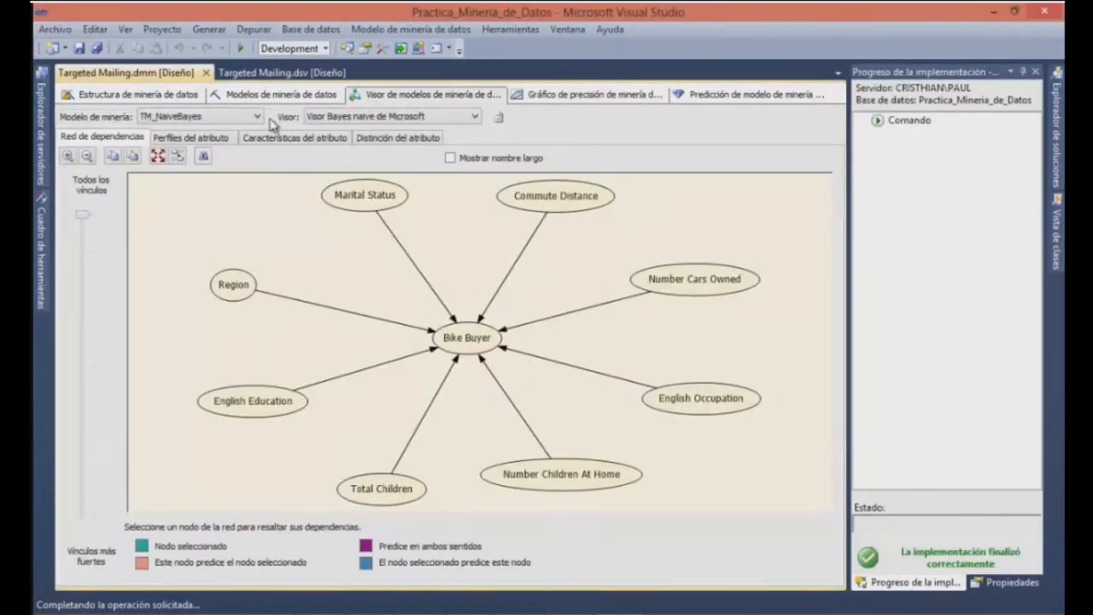
click(253, 117)
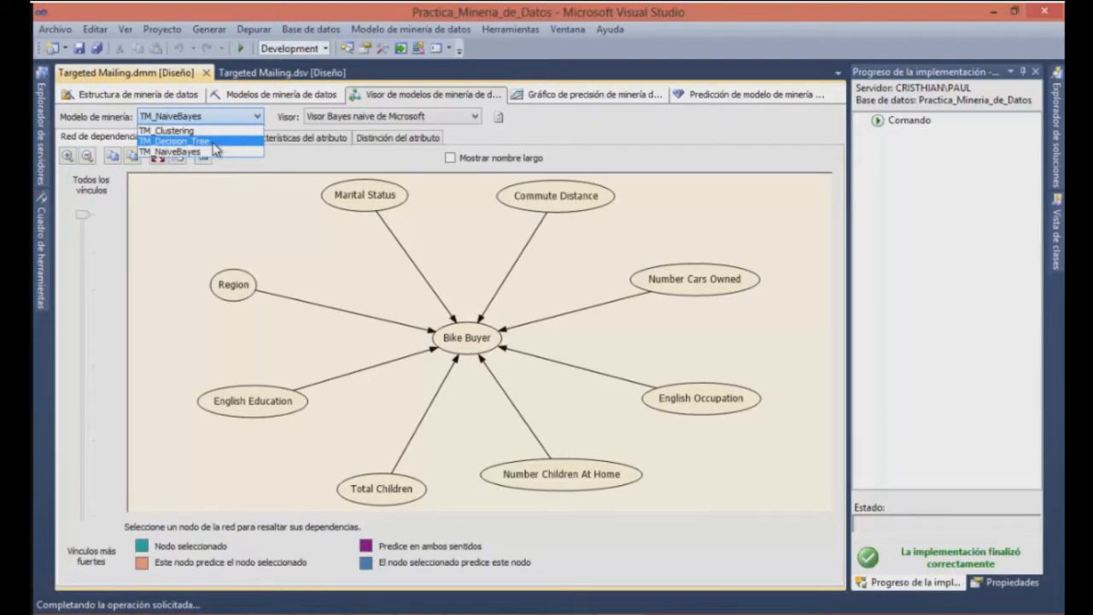
click(205, 130)
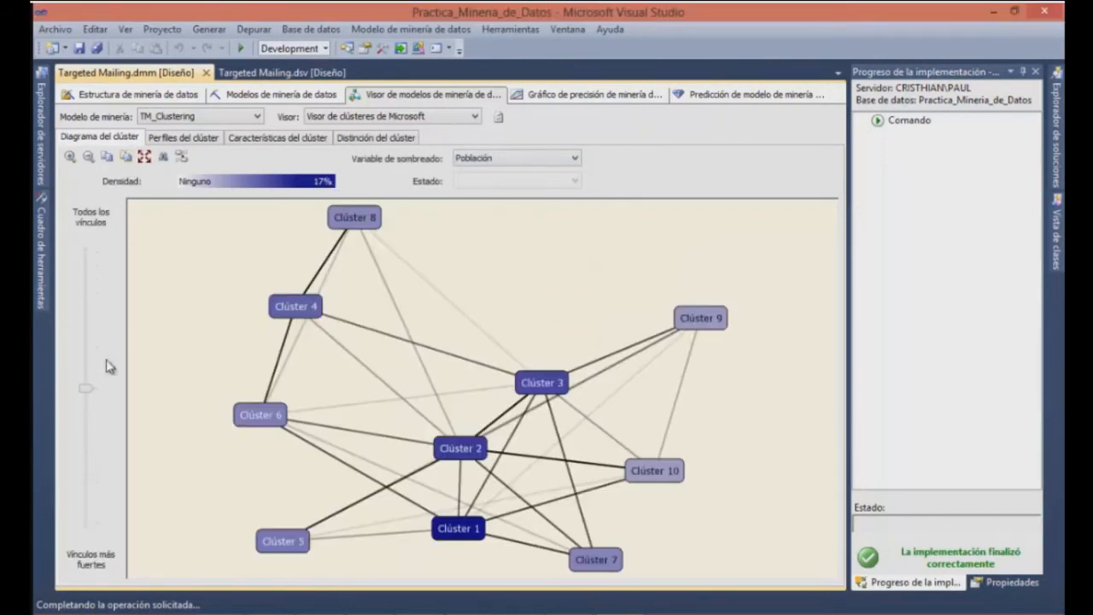
drag(90, 395, 90, 409)
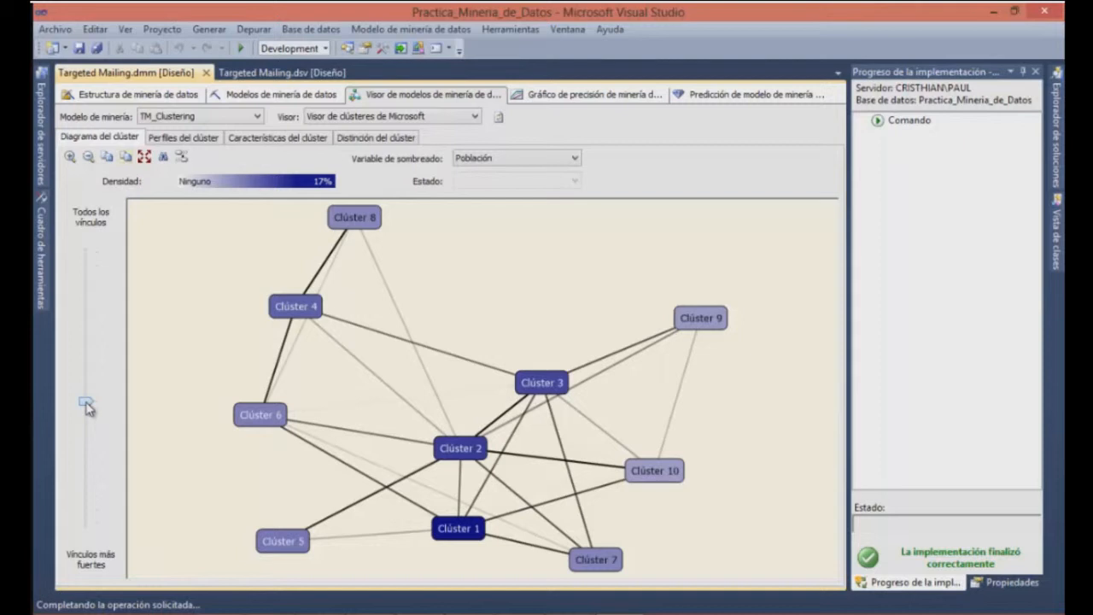
drag(90, 408, 89, 444)
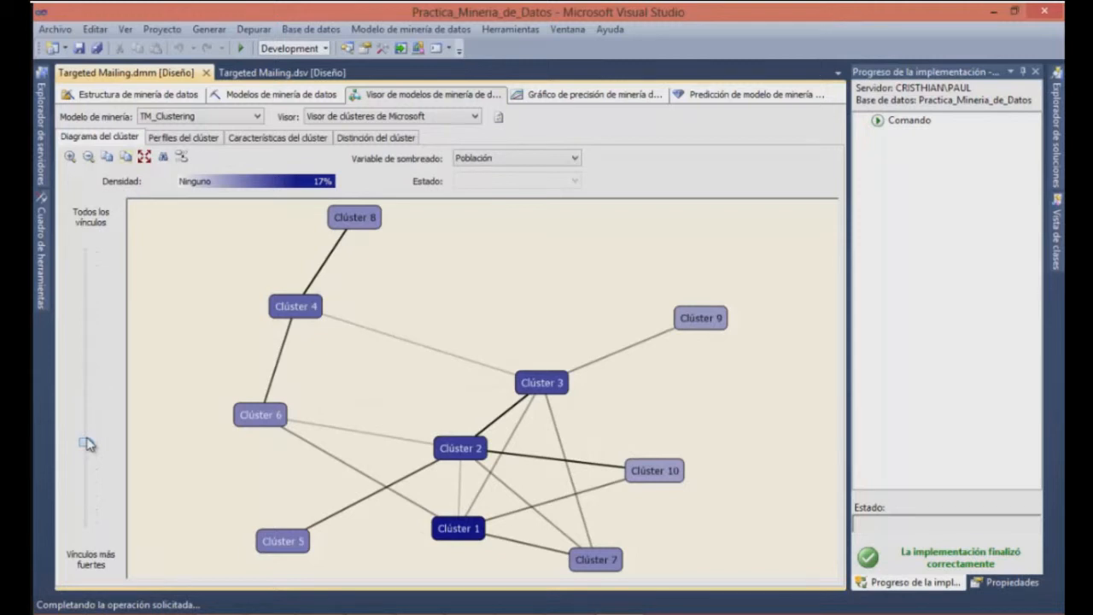
drag(89, 444, 96, 354)
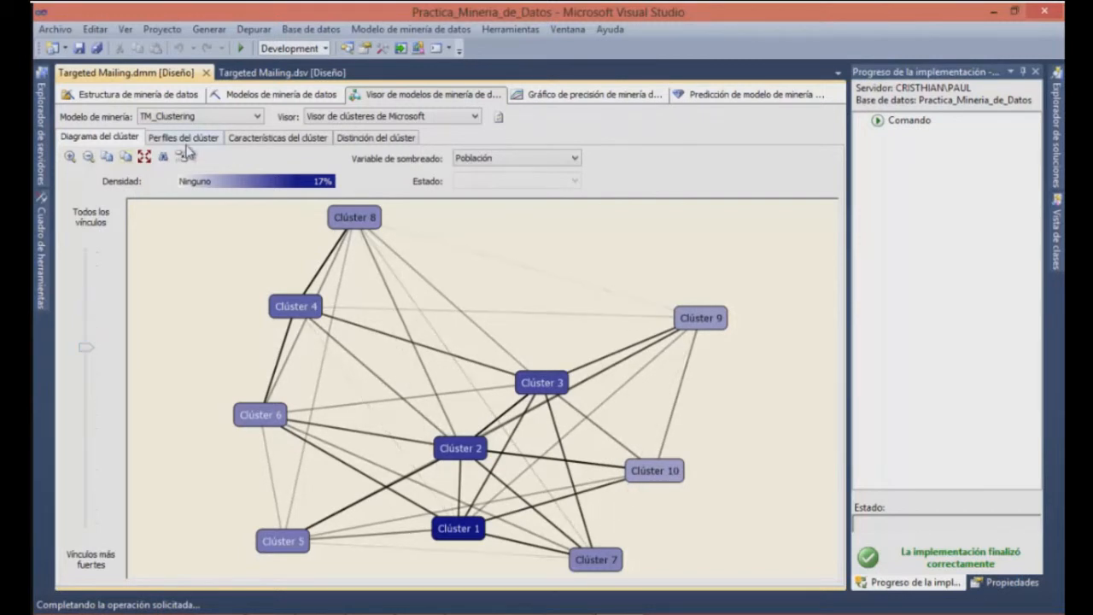
Display the TM_NaiveBayes dependency network, examine the strongest links to Bike Buyer, and restore the view of all links
click(256, 116)
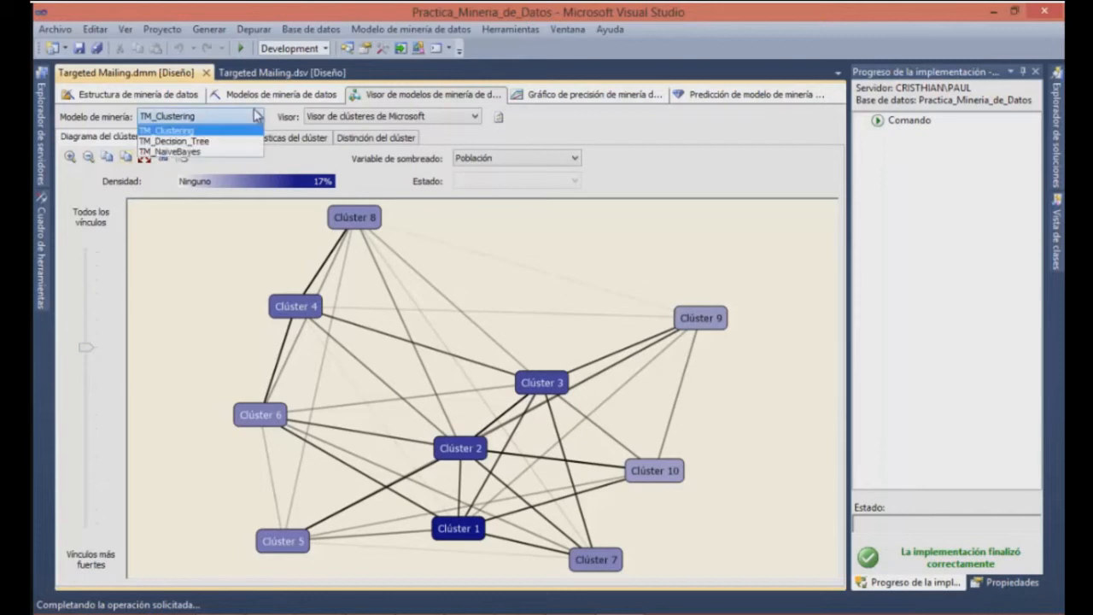
click(202, 153)
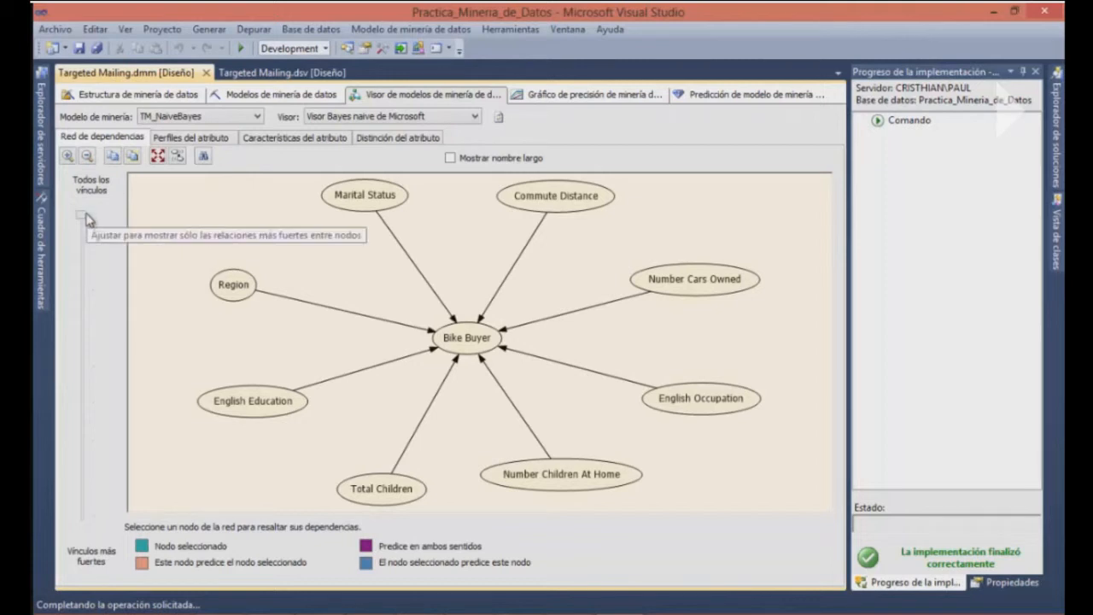
click(83, 251)
click(84, 299)
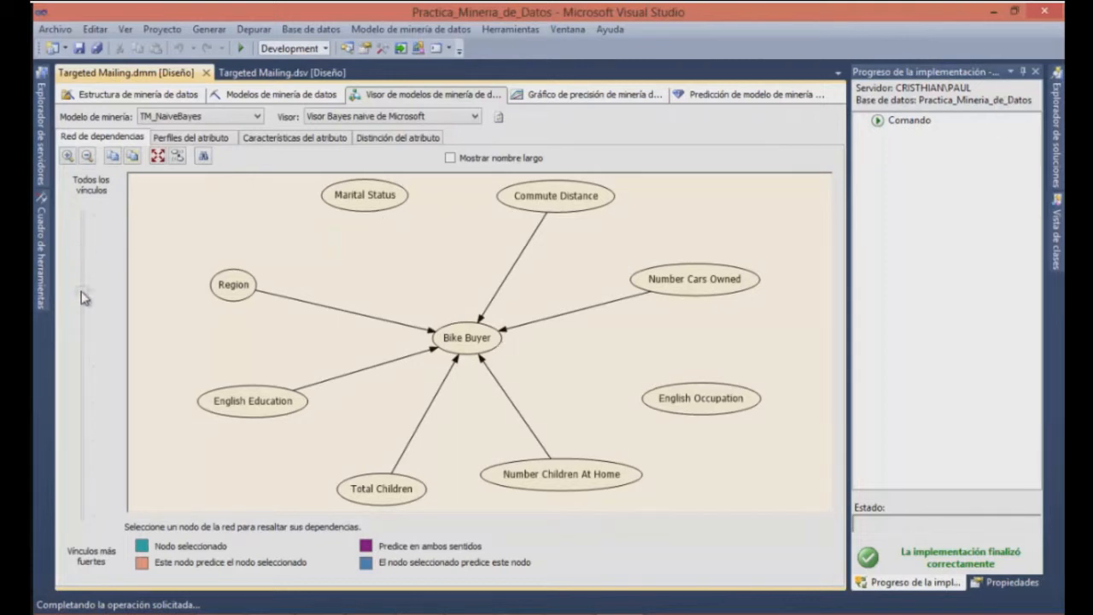
click(83, 332)
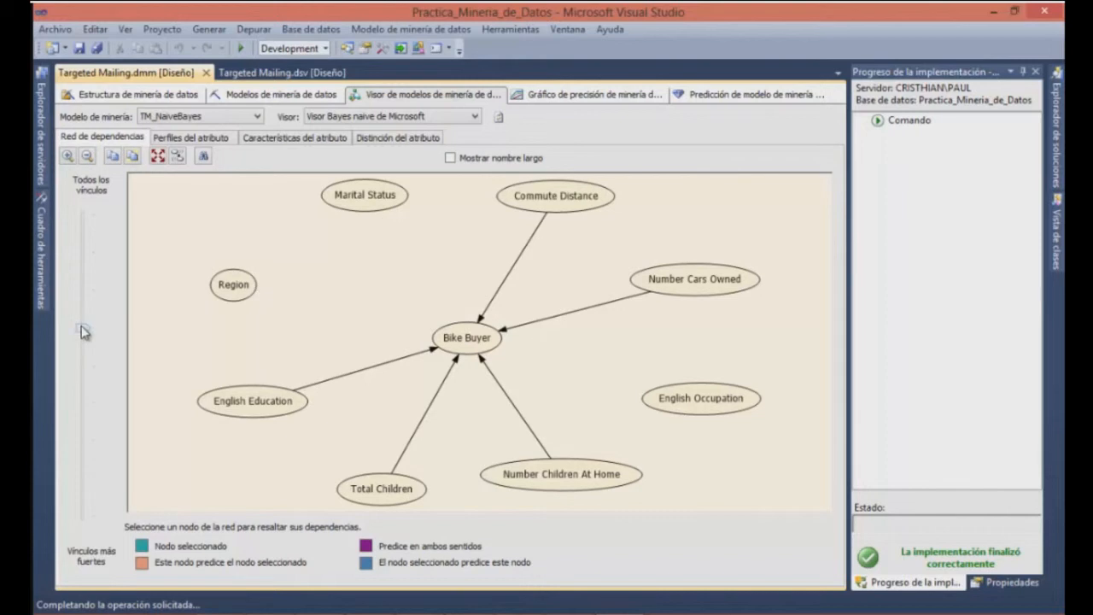
drag(83, 331, 83, 214)
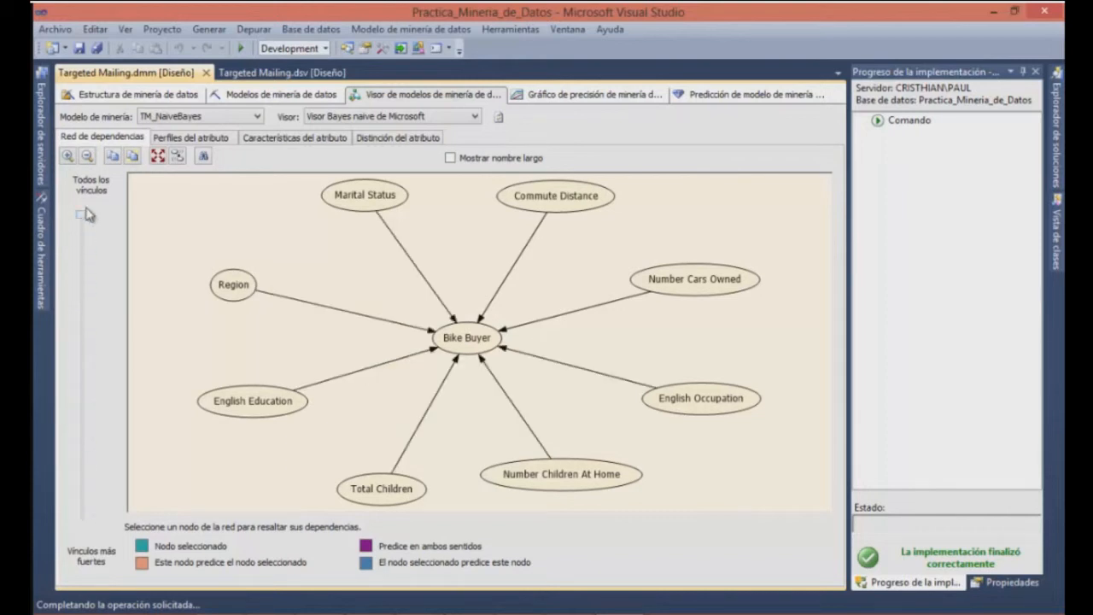
Display the TM_Decision_Tree model and compare its tree at a default expansion of 3 levels and of 4 levels
click(191, 119)
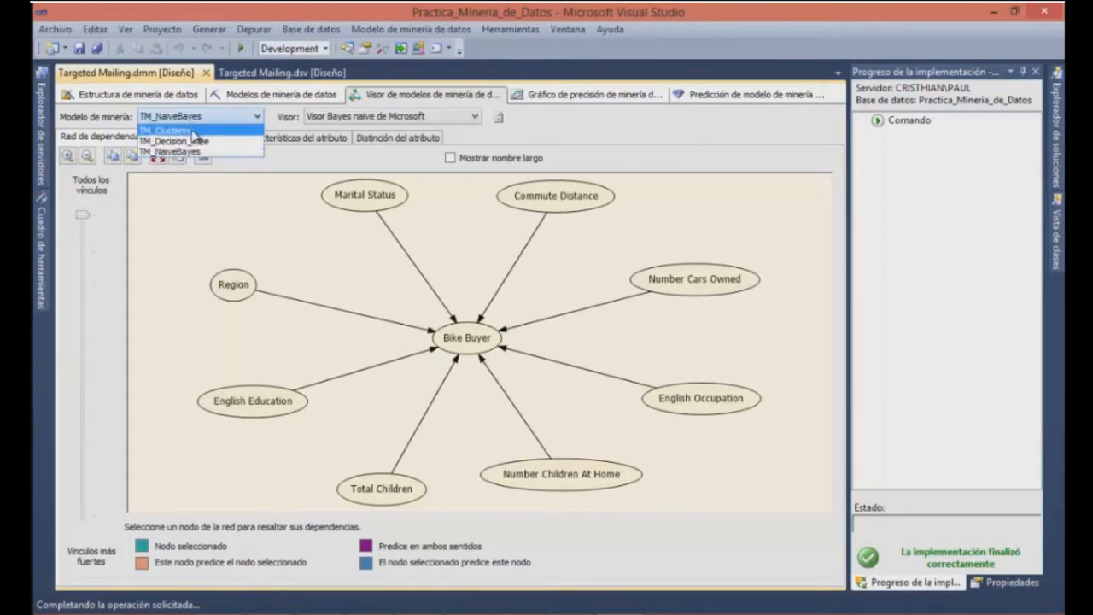
click(188, 141)
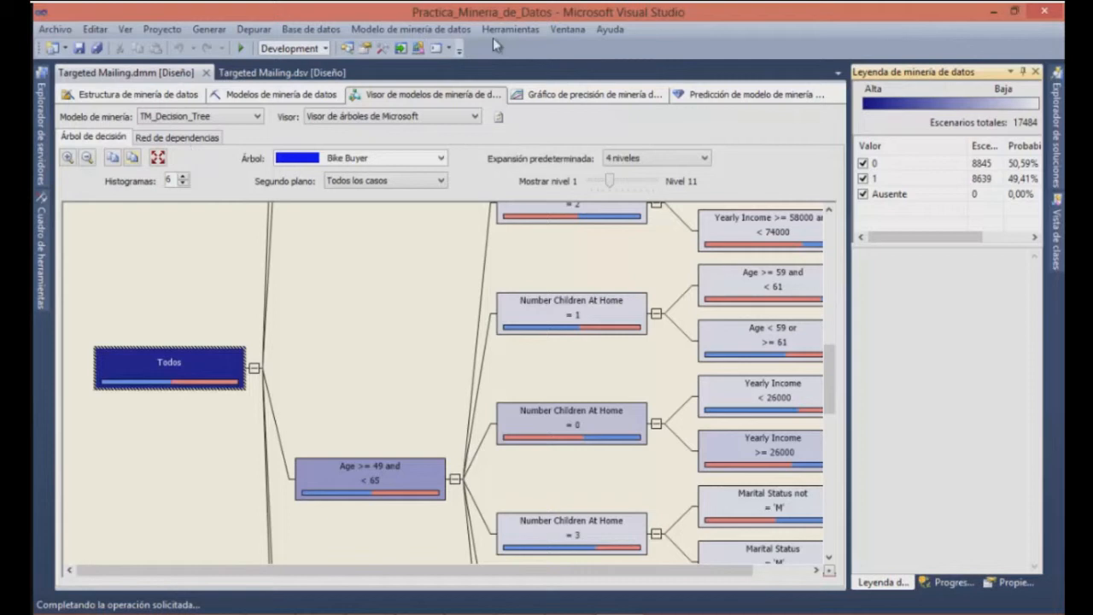
click(688, 164)
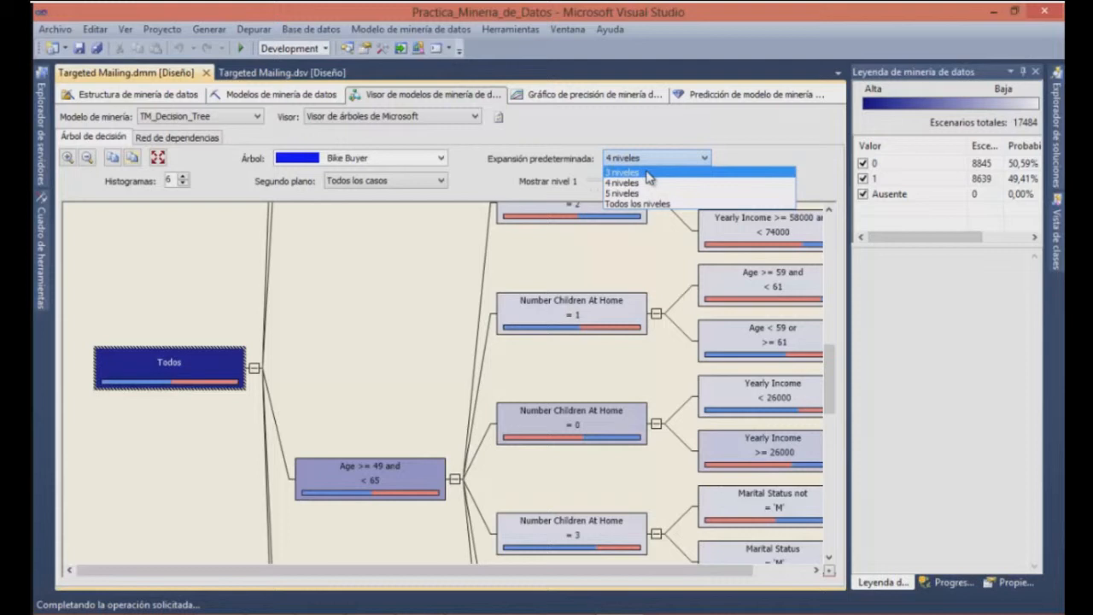
click(648, 173)
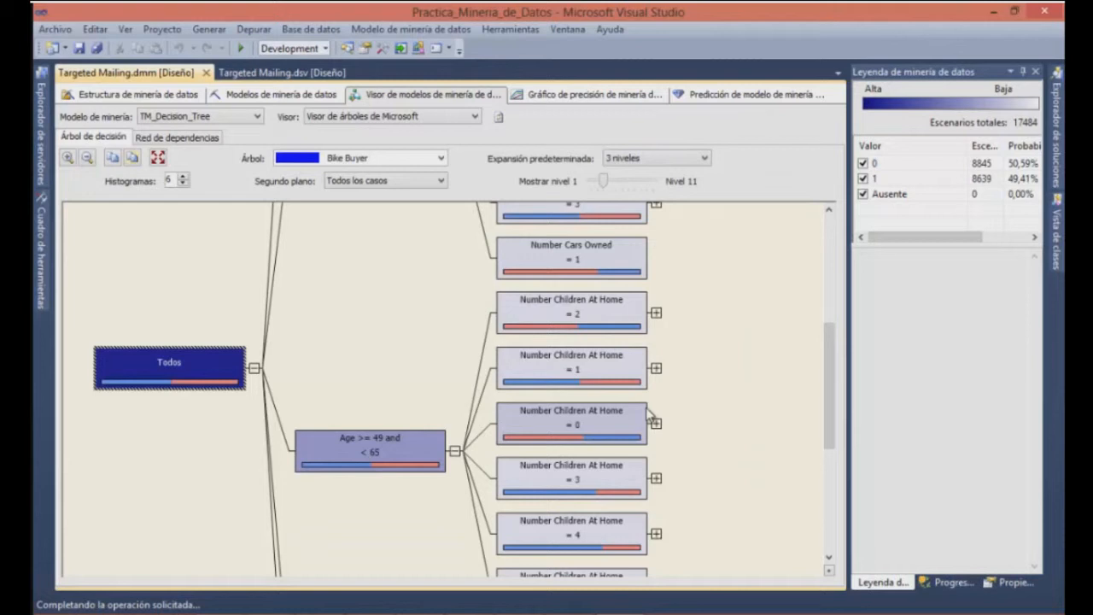
drag(826, 379, 825, 308)
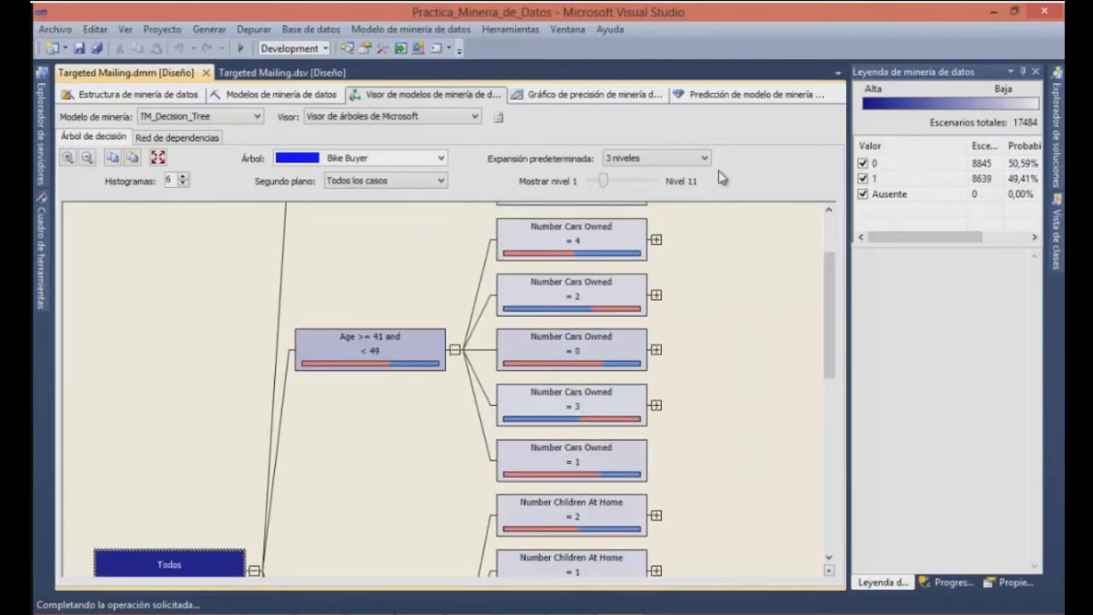
click(662, 158)
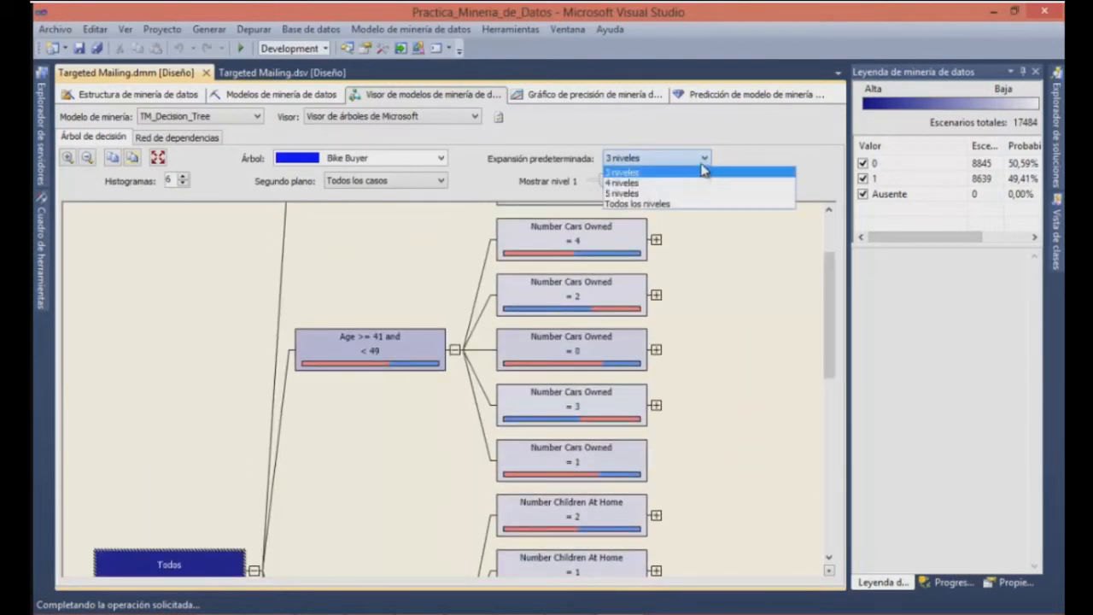
click(660, 182)
mouse_move(600, 399)
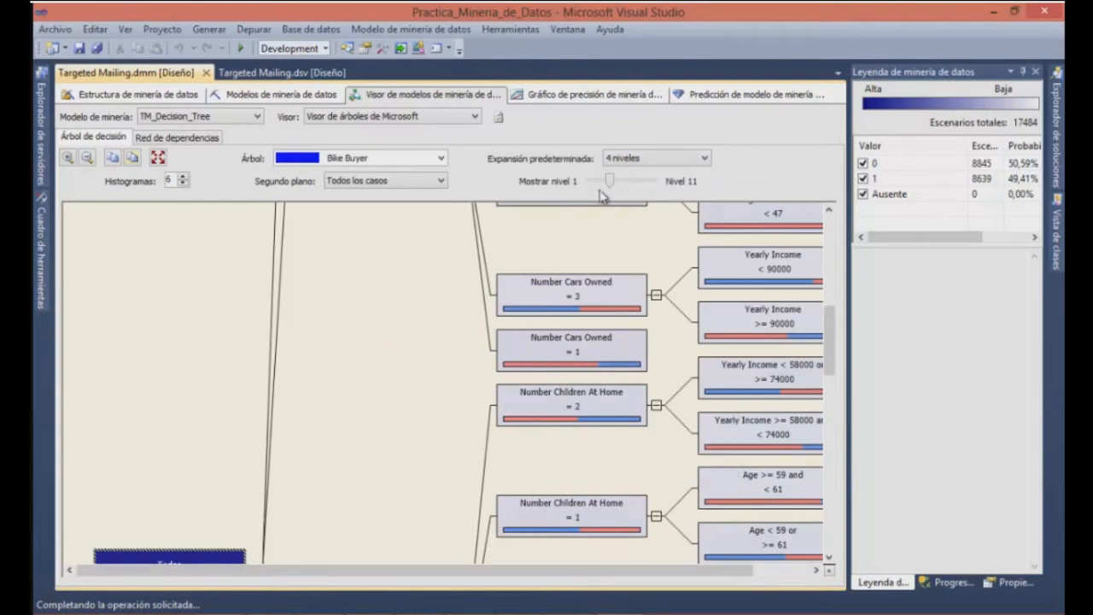
Shade the decision tree's nodes by Bike Buyer value 0 and by value 1, and restore the shading for all cases
click(442, 182)
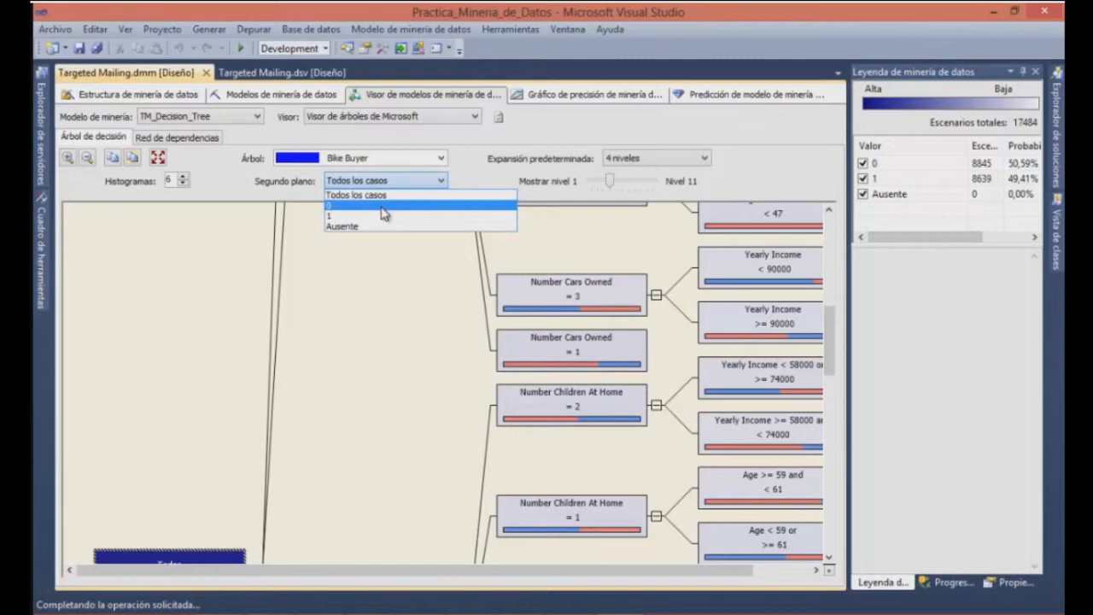
click(383, 214)
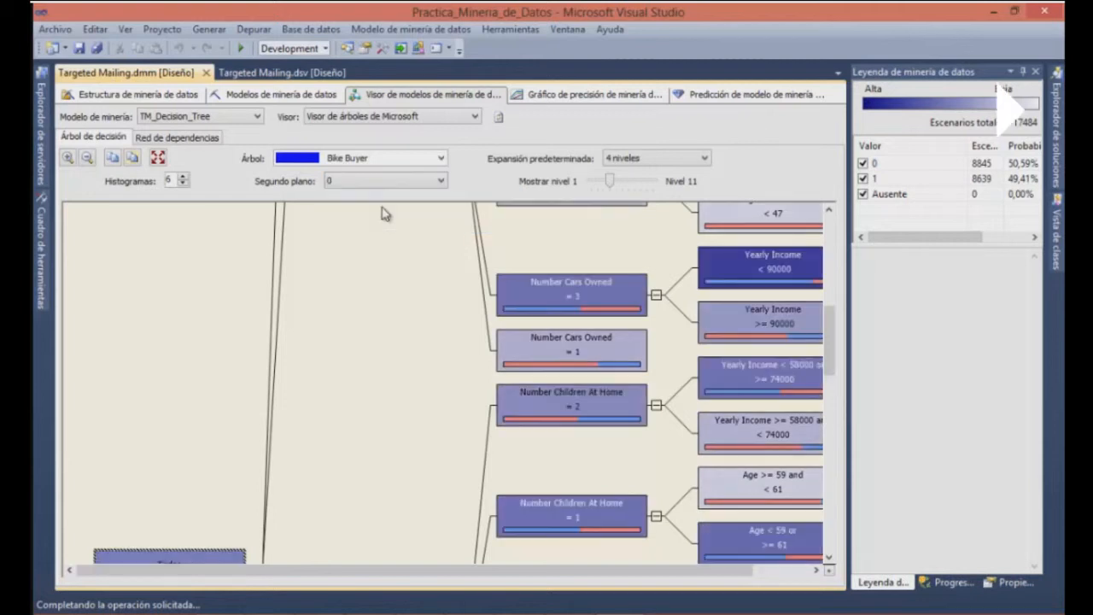
click(418, 186)
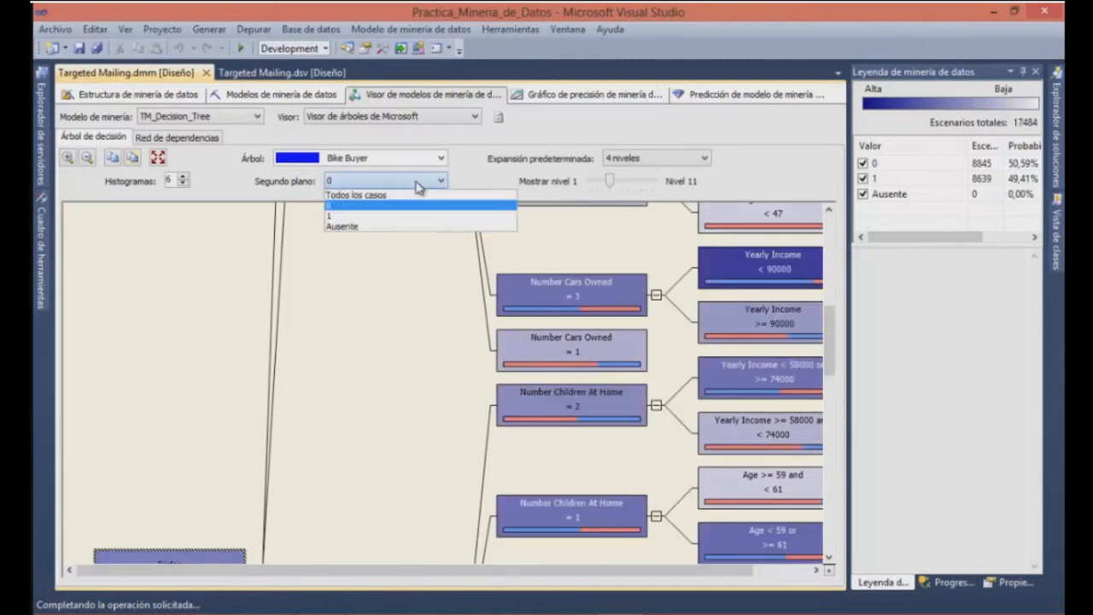
click(379, 219)
click(418, 187)
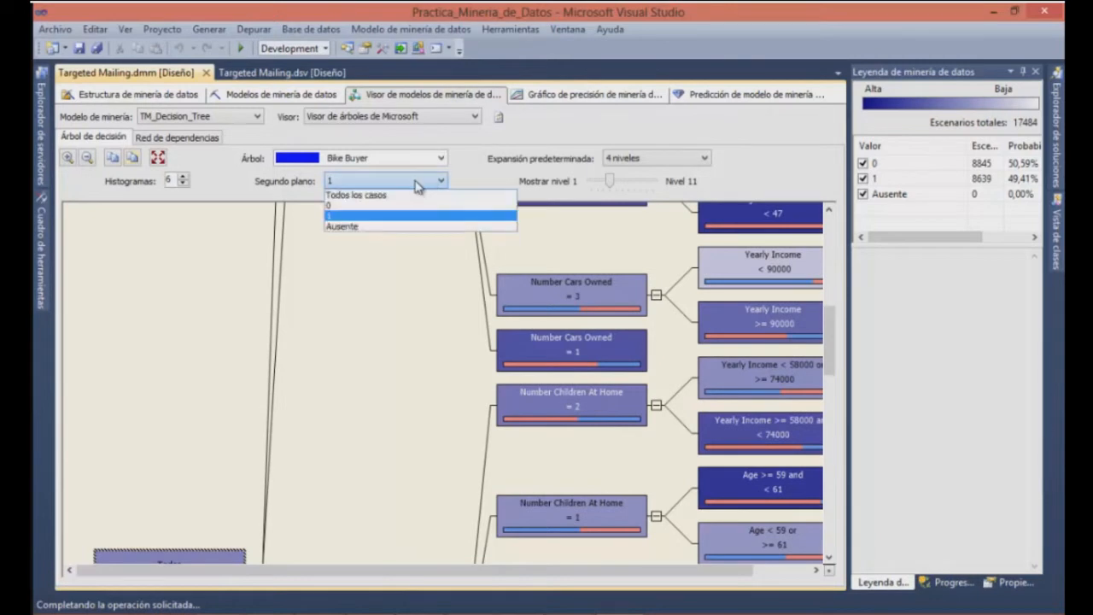
click(408, 201)
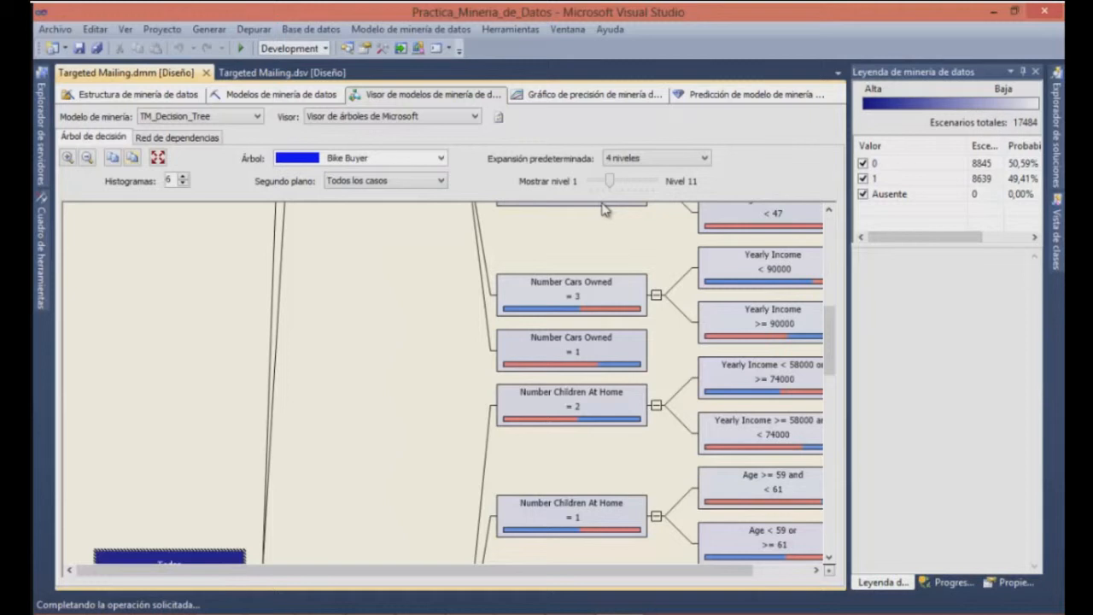
mouse_move(611, 182)
mouse_down()
mouse_move(625, 183)
mouse_move(611, 182)
mouse_up()
Inspect the legend of the Yearly Income < 74000 node under Age >= 81, view the dependency network, and return to the decision tree
click(68, 158)
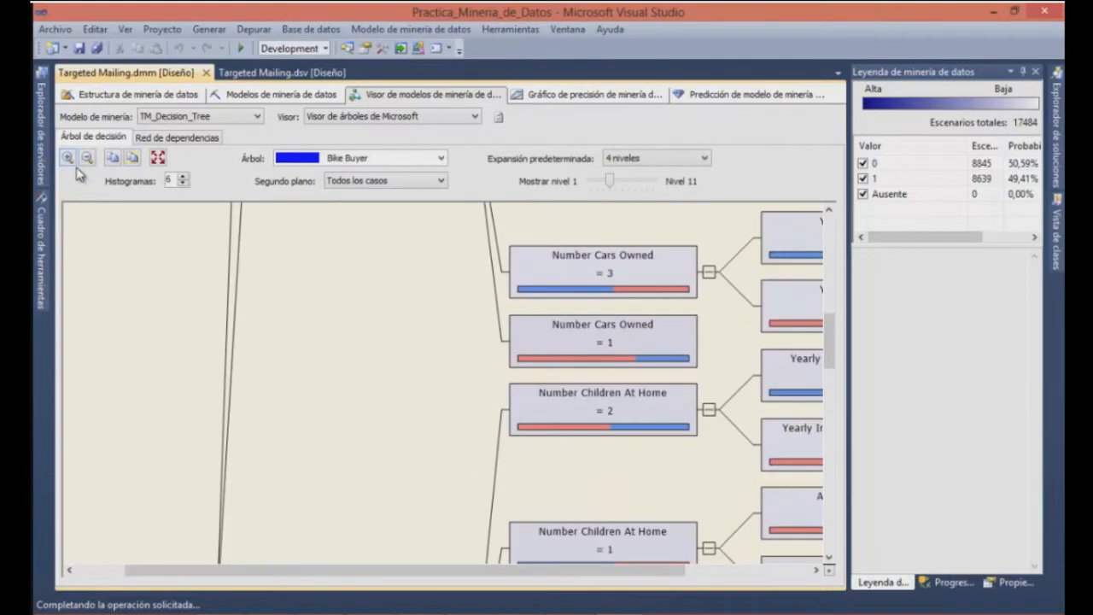
click(87, 159)
click(86, 159)
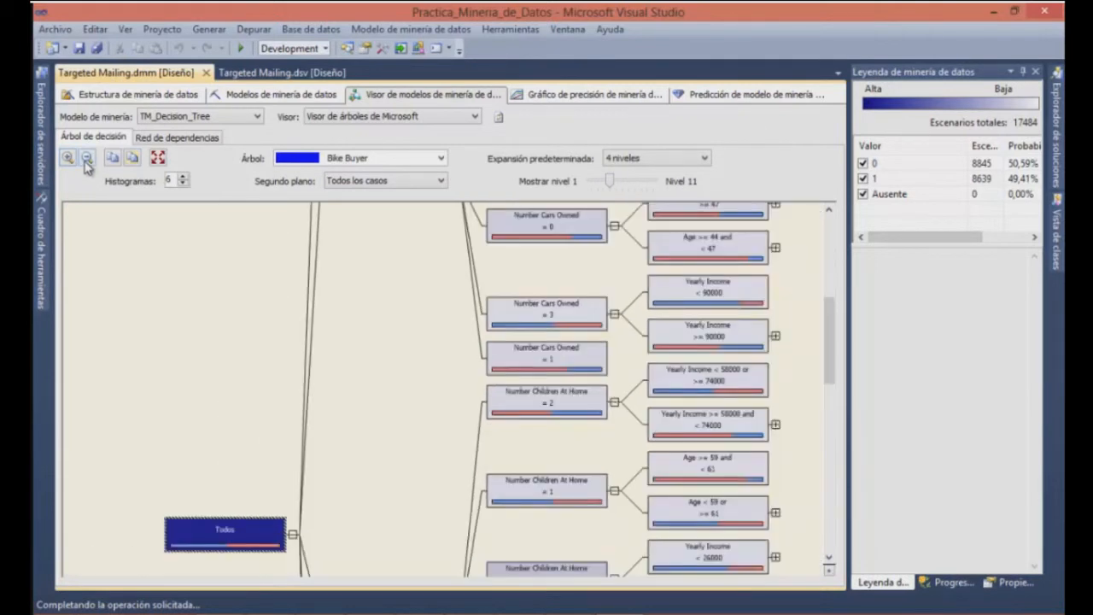
drag(827, 368, 832, 329)
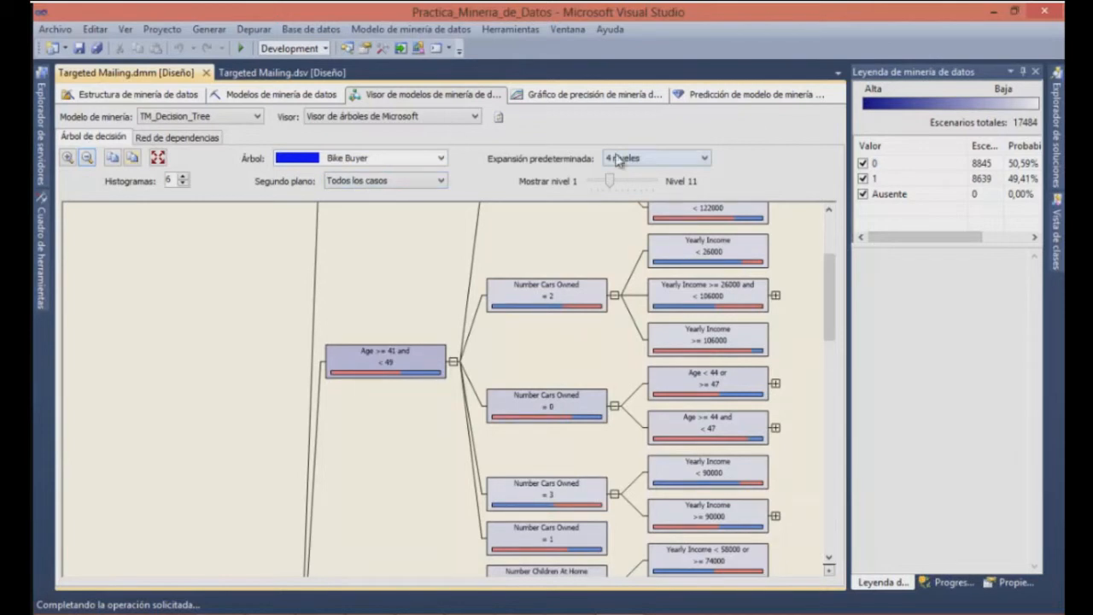
drag(931, 241, 960, 242)
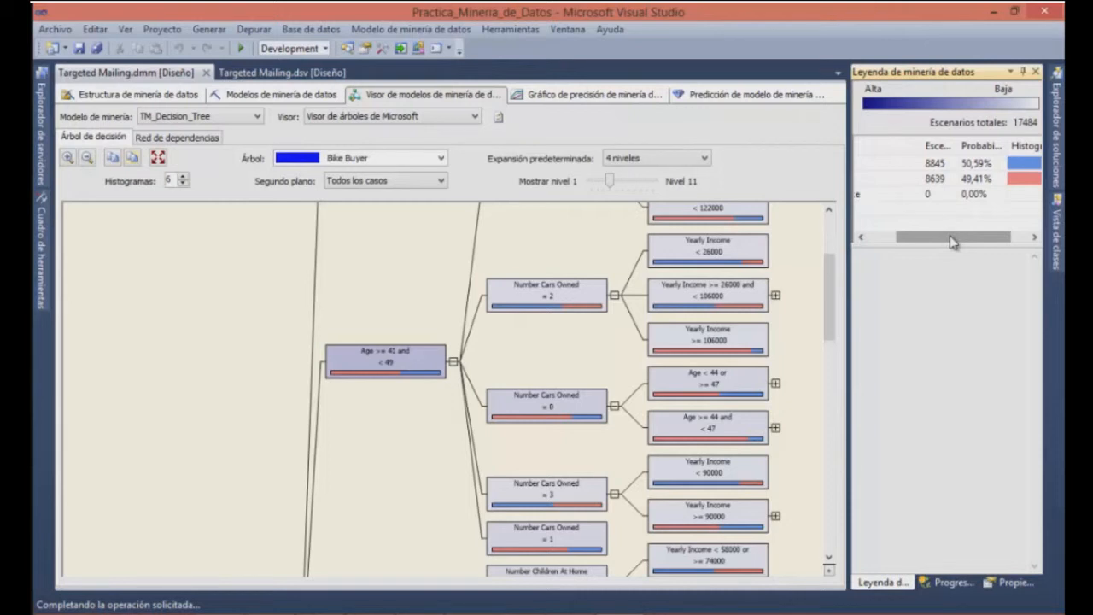
drag(828, 284, 830, 240)
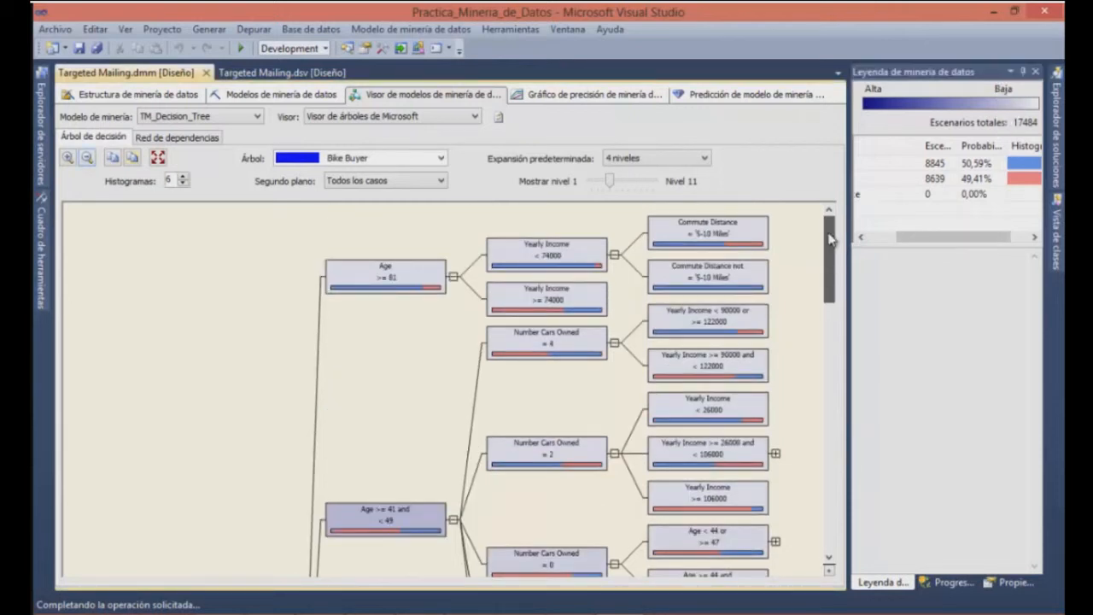
right_click(546, 260)
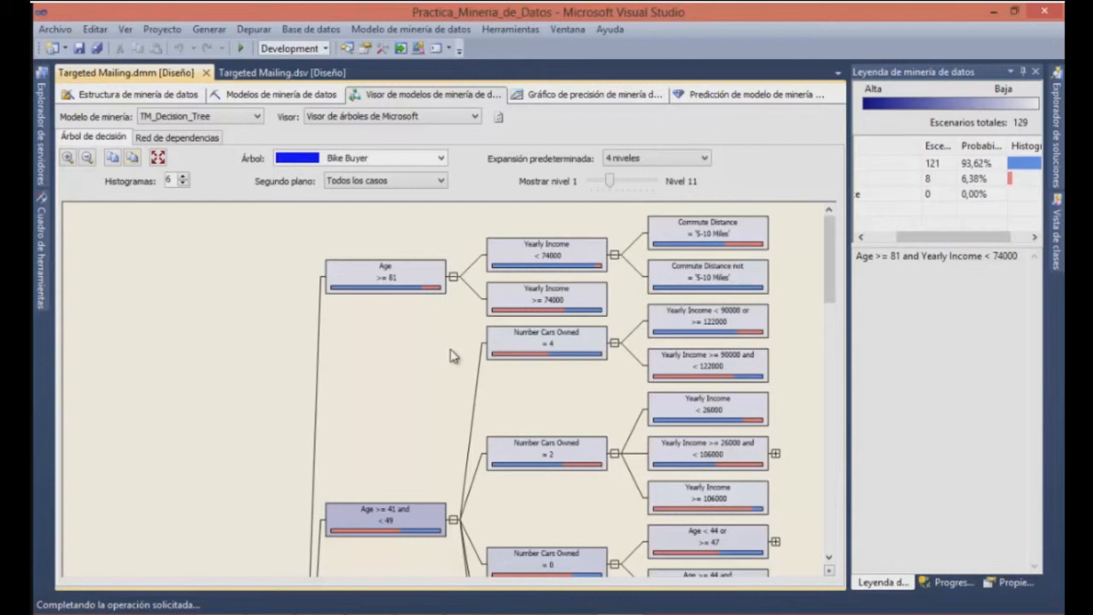
click(185, 141)
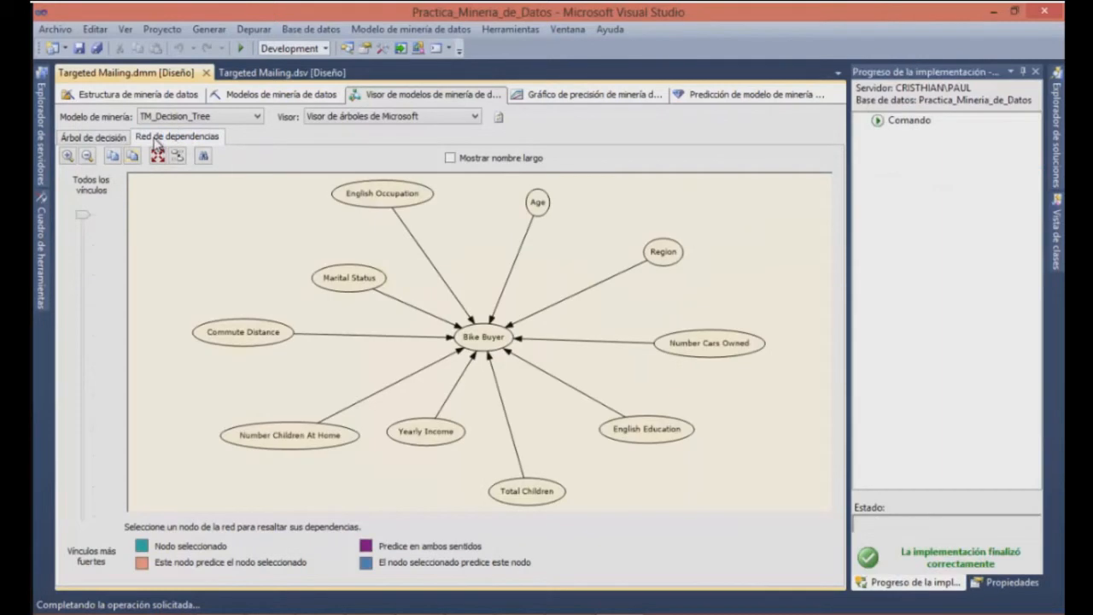
click(94, 138)
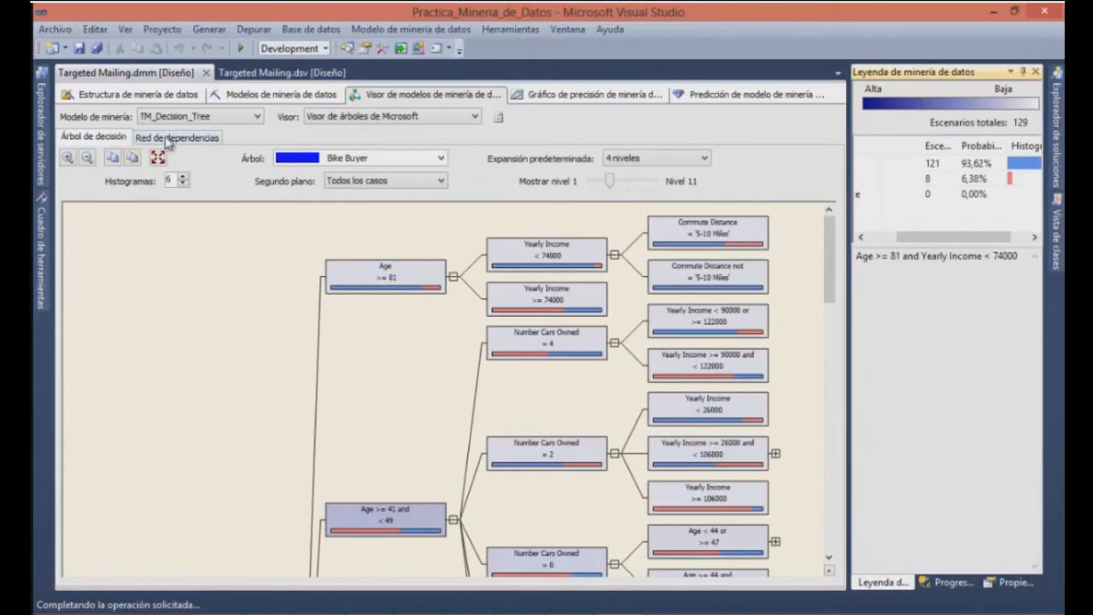
Display the TM_Clustering model's cluster profiles and close the floating mining legend
click(225, 120)
click(218, 128)
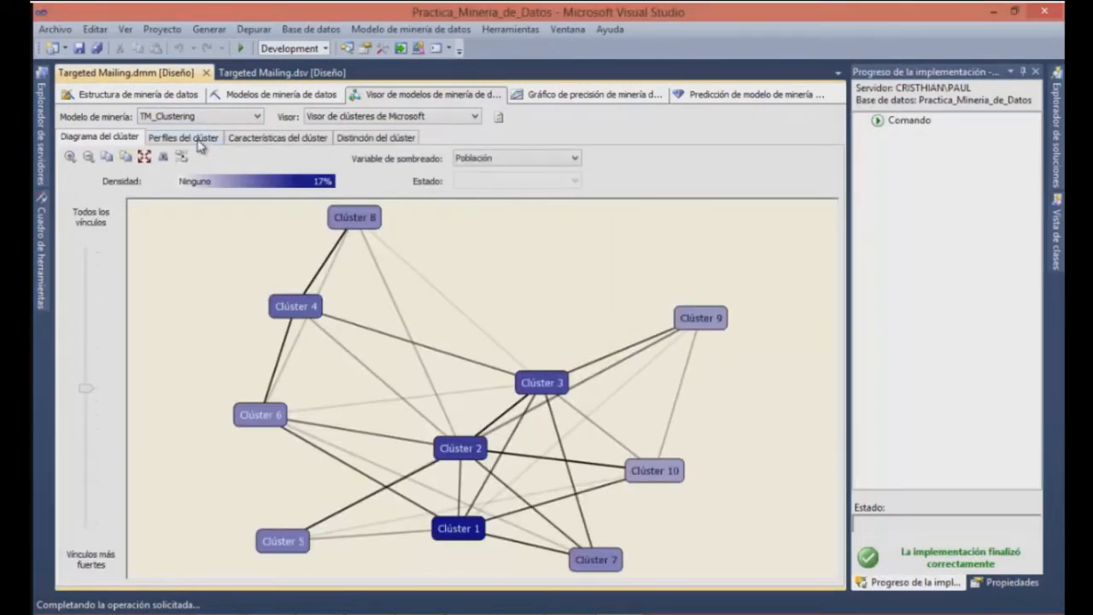
click(201, 140)
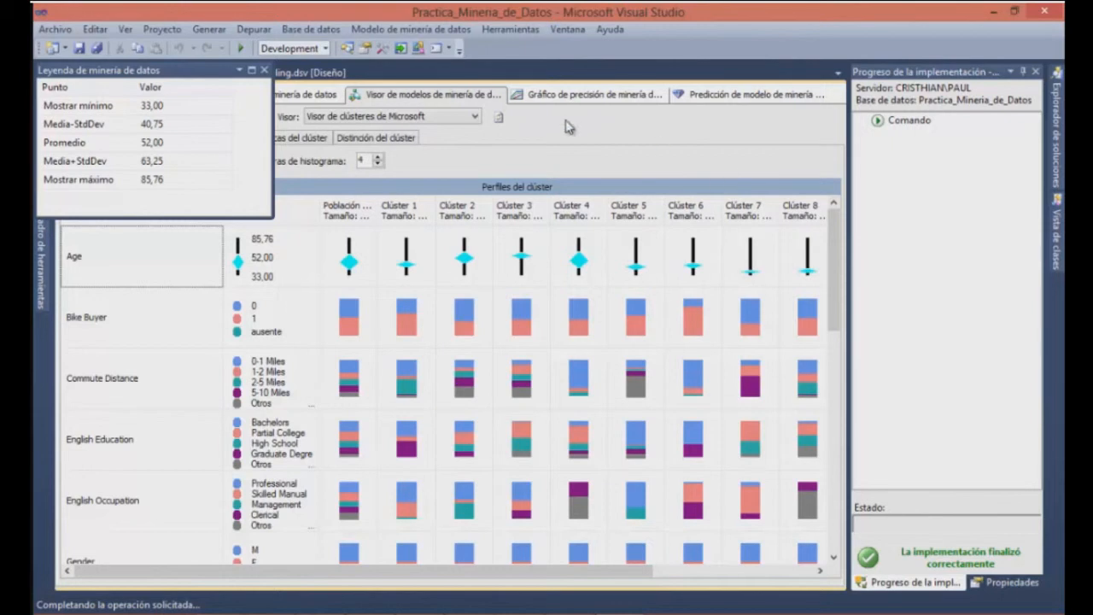
click(266, 75)
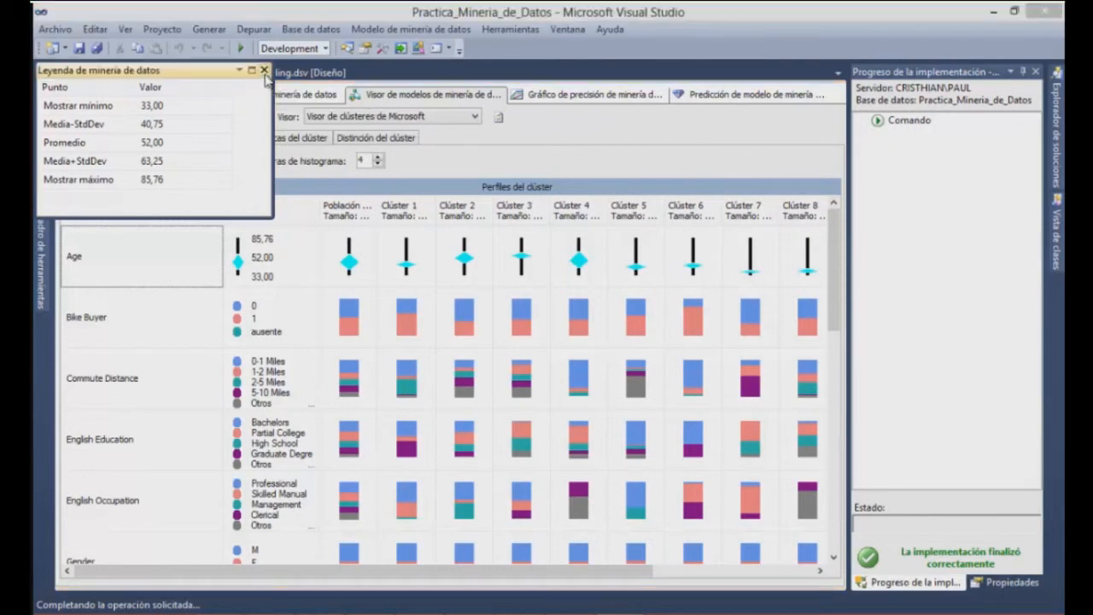
click(264, 71)
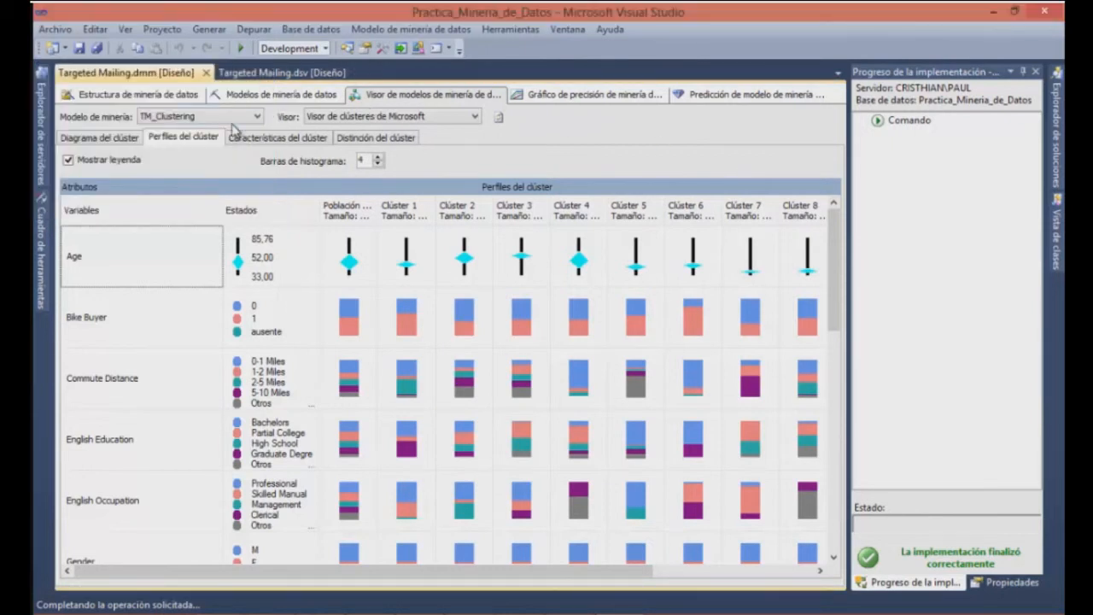
Examine the cluster characteristics for the whole population, Cluster 1 and Cluster 10, and return to the whole population
click(282, 138)
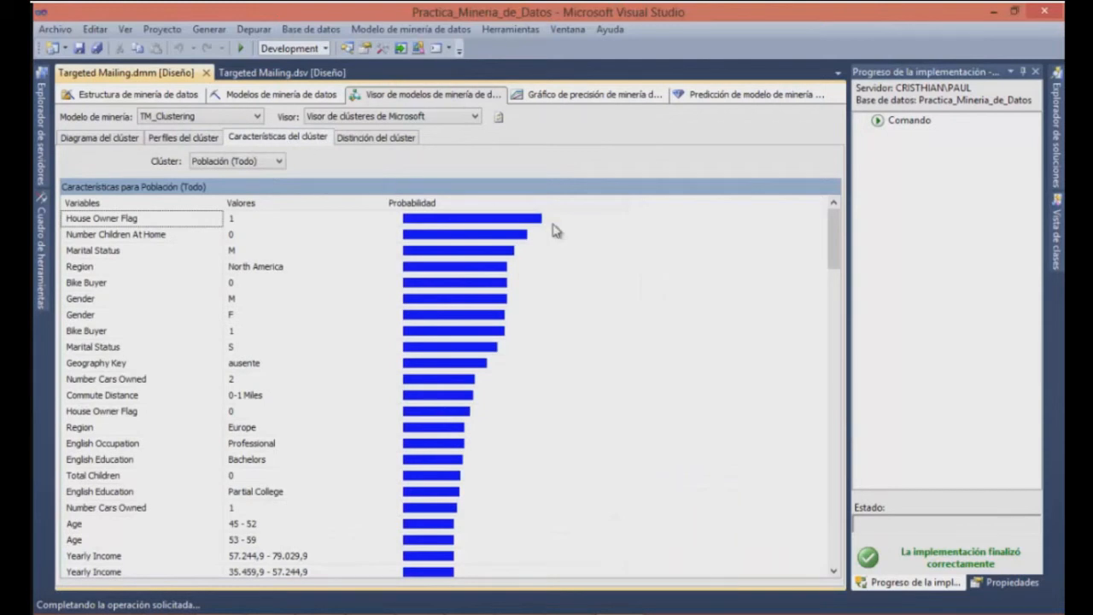
mouse_move(831, 239)
mouse_down()
mouse_move(830, 343)
mouse_move(830, 222)
mouse_up()
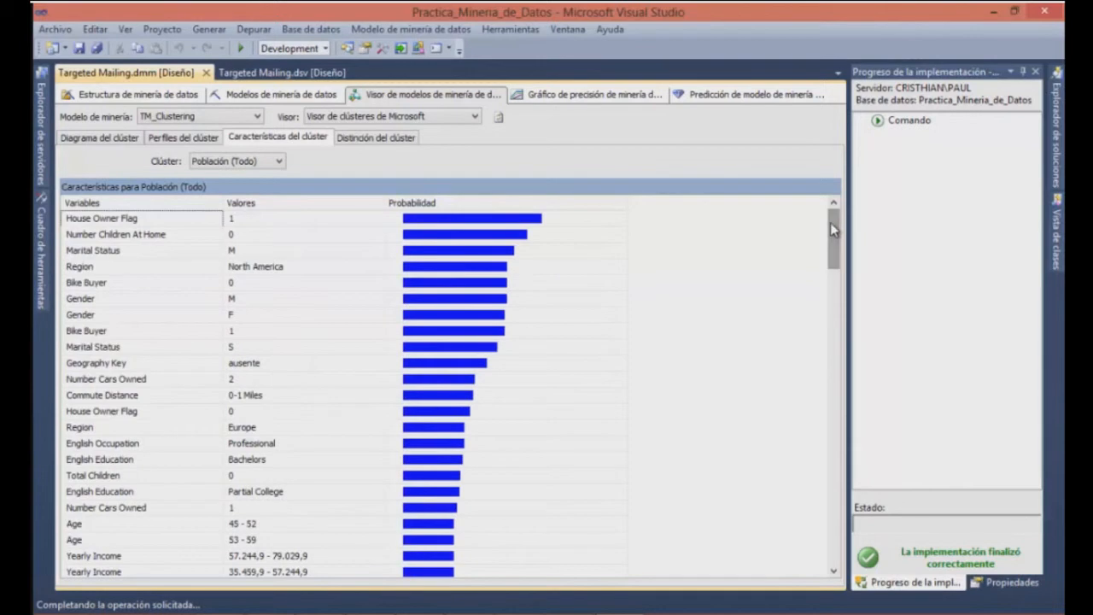
click(279, 162)
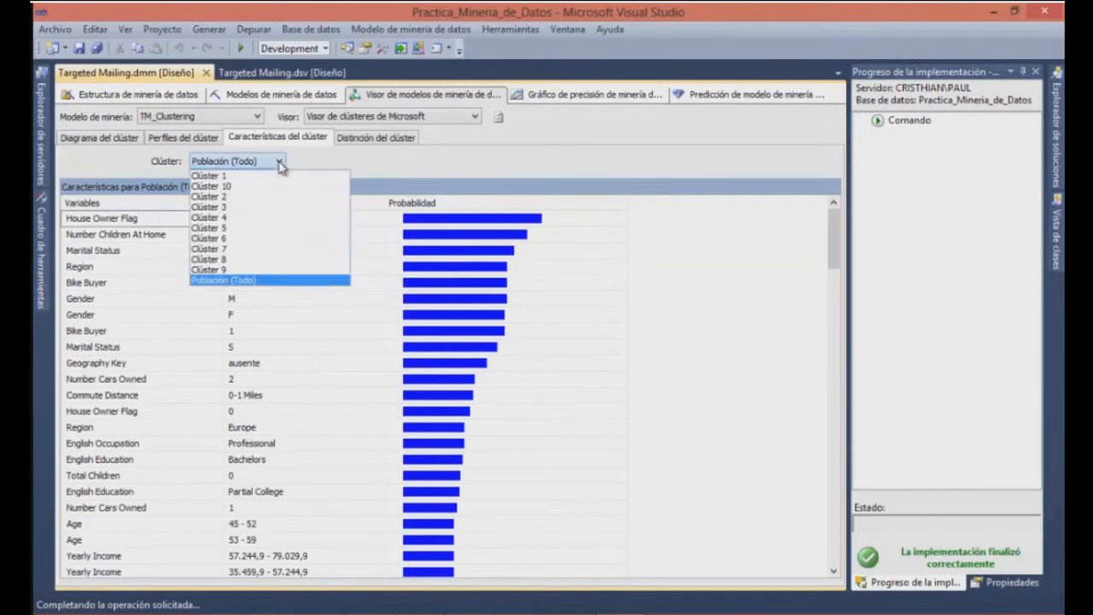
click(258, 181)
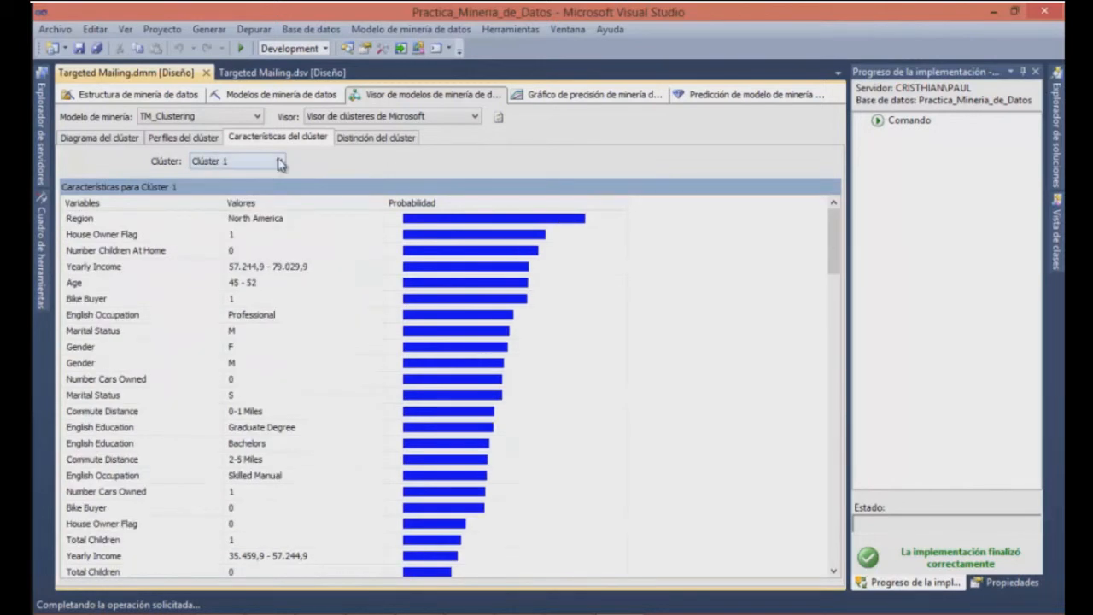
click(279, 161)
click(259, 188)
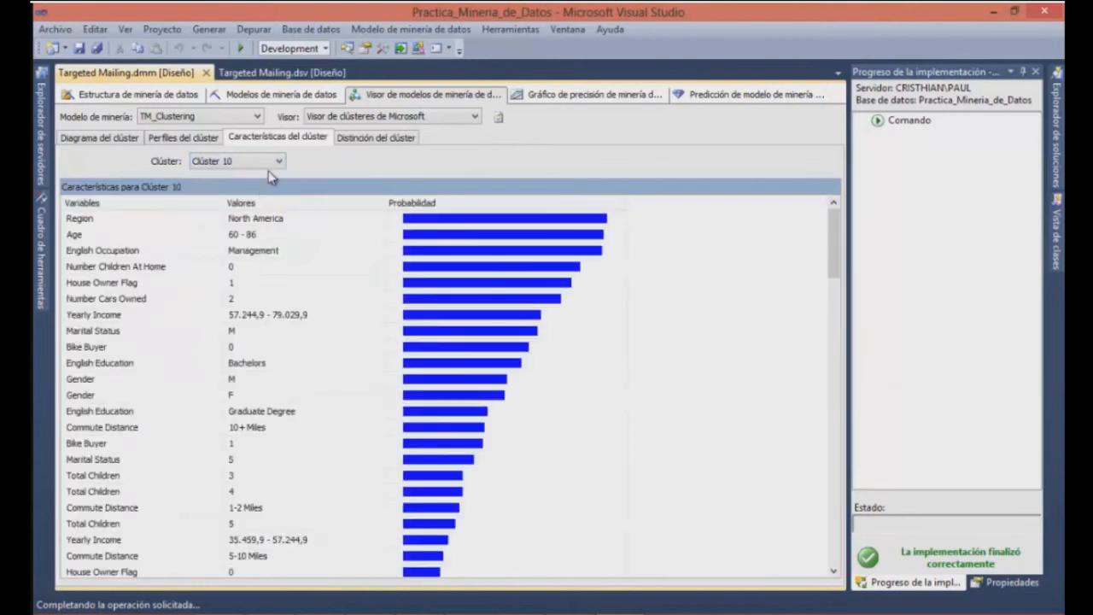
click(278, 162)
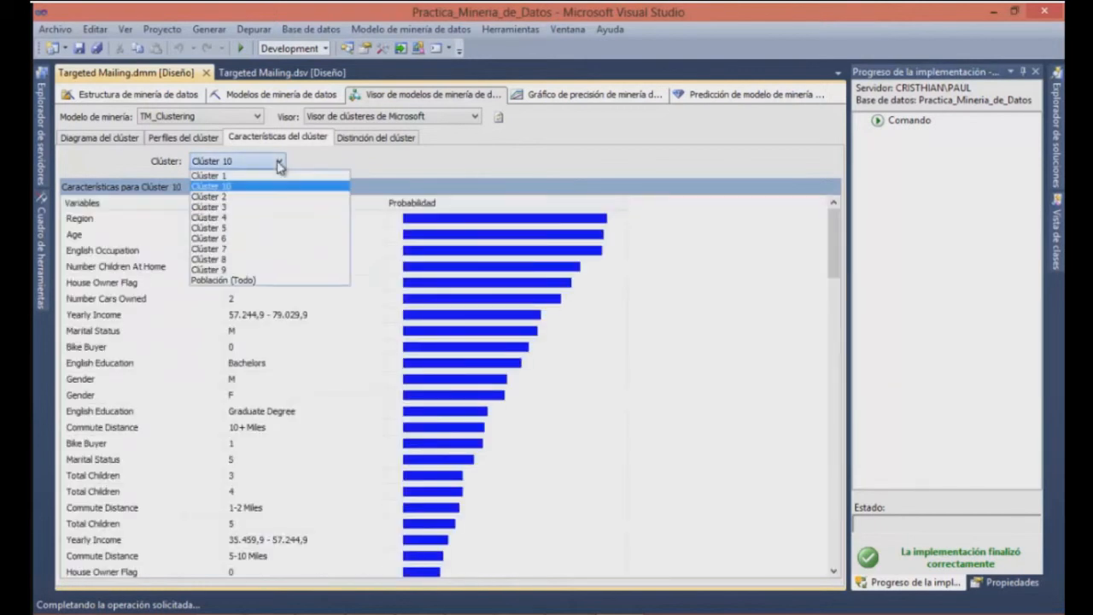
click(239, 282)
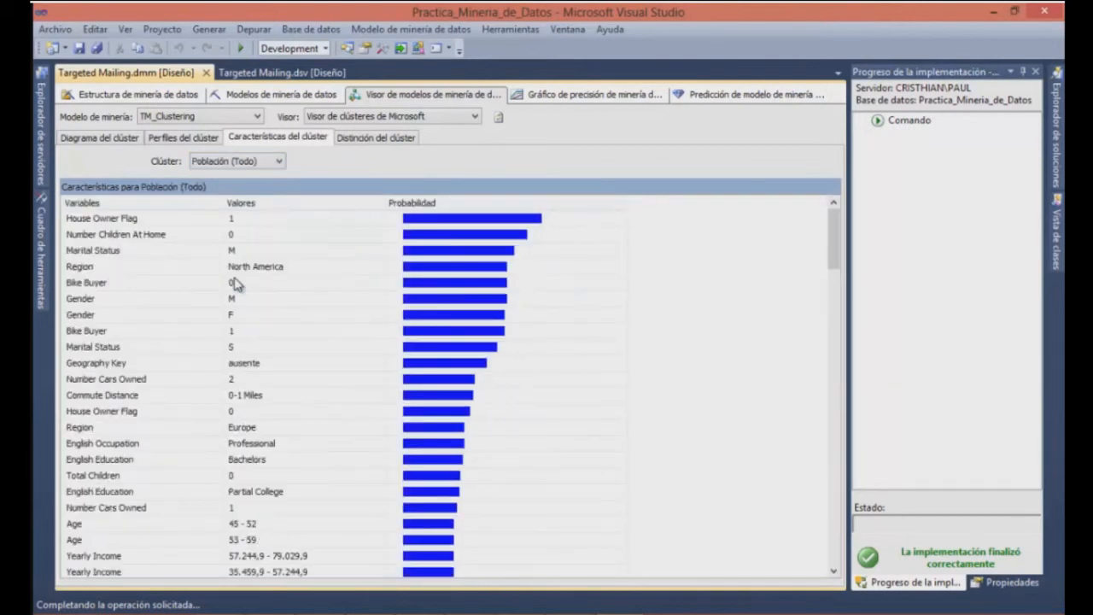
Examine the discrimination scores between Cluster 1 and its complement in the TM_Clustering model
click(398, 146)
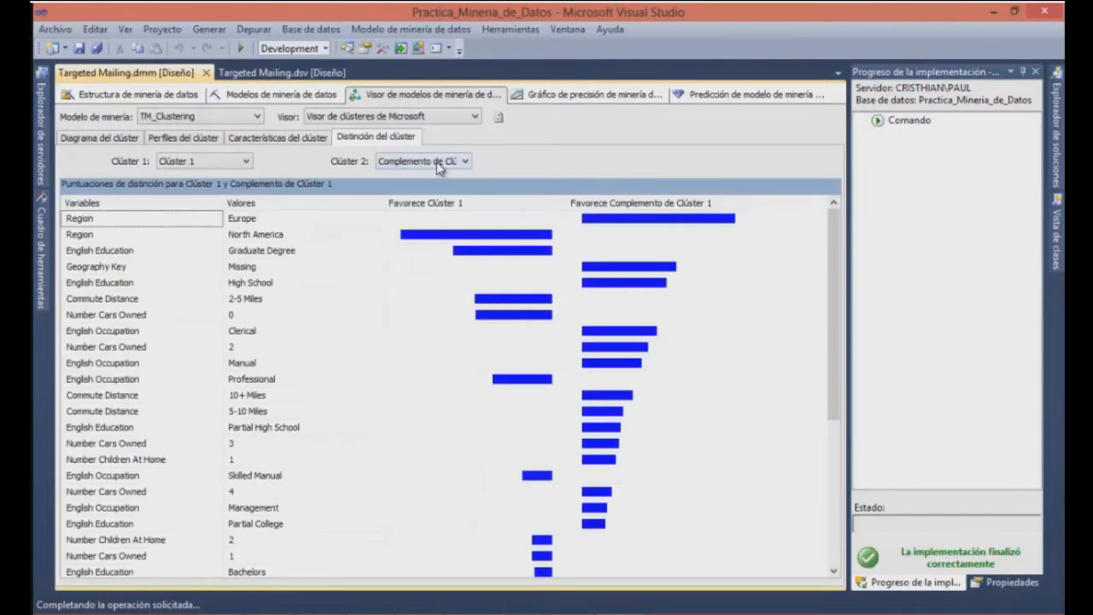
click(168, 252)
key(Down)
key(Down)
key(Down)
key(Down)
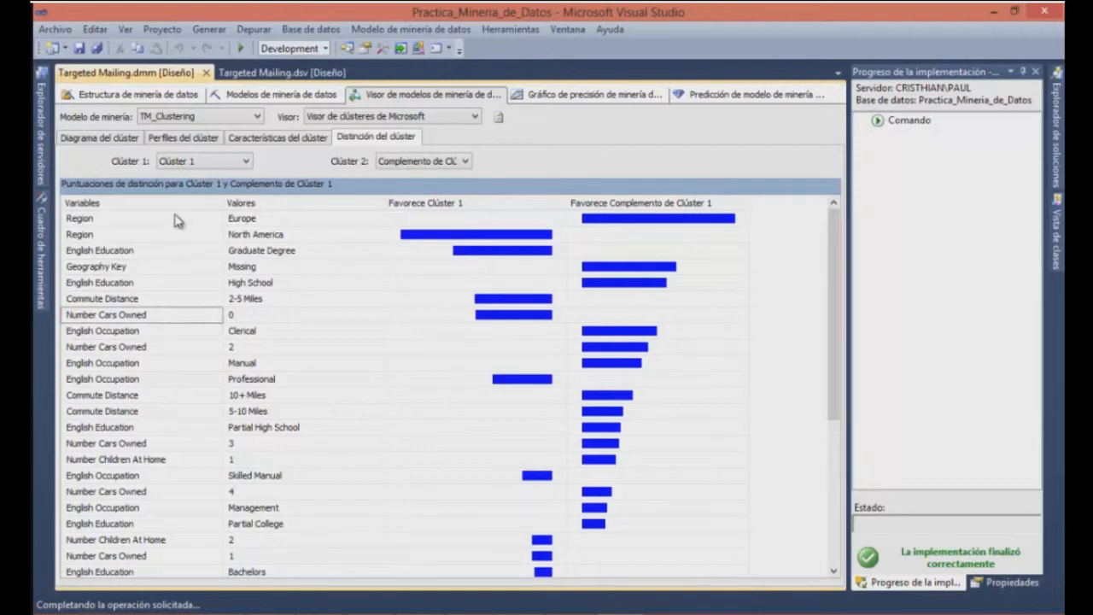
Compare Cluster 2, Cluster 1 and Cluster 10 with their complements, and return to the cluster diagram
click(245, 161)
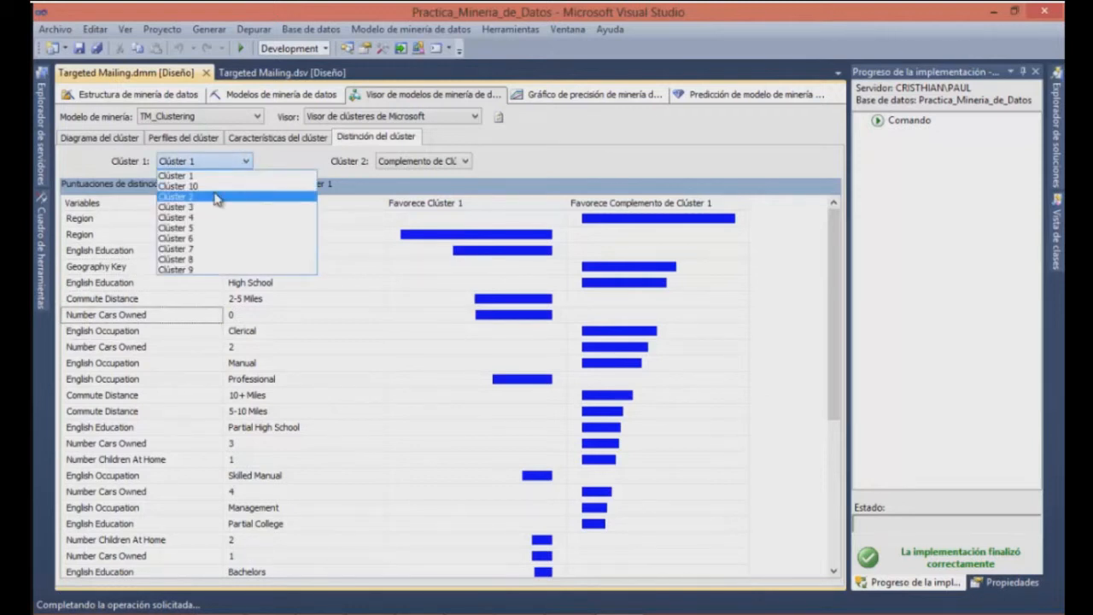
click(215, 196)
click(243, 161)
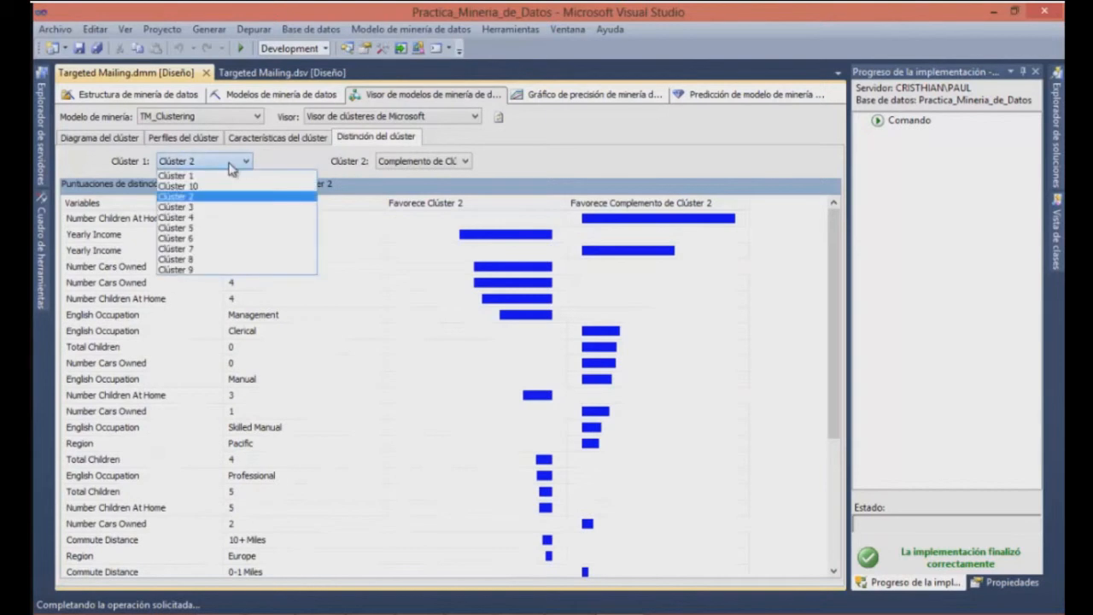
click(203, 176)
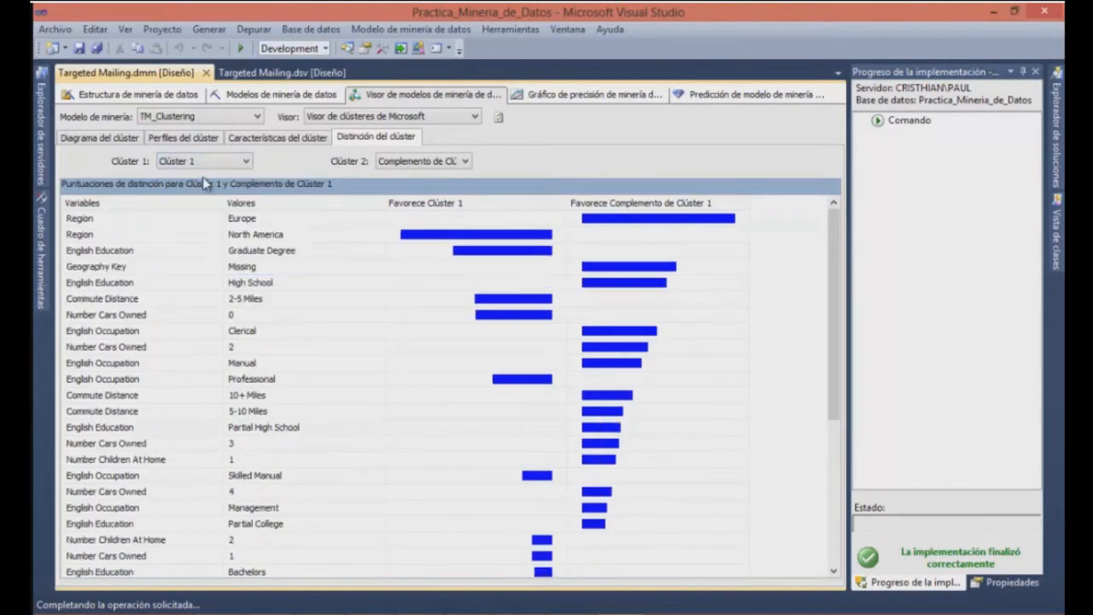
click(246, 163)
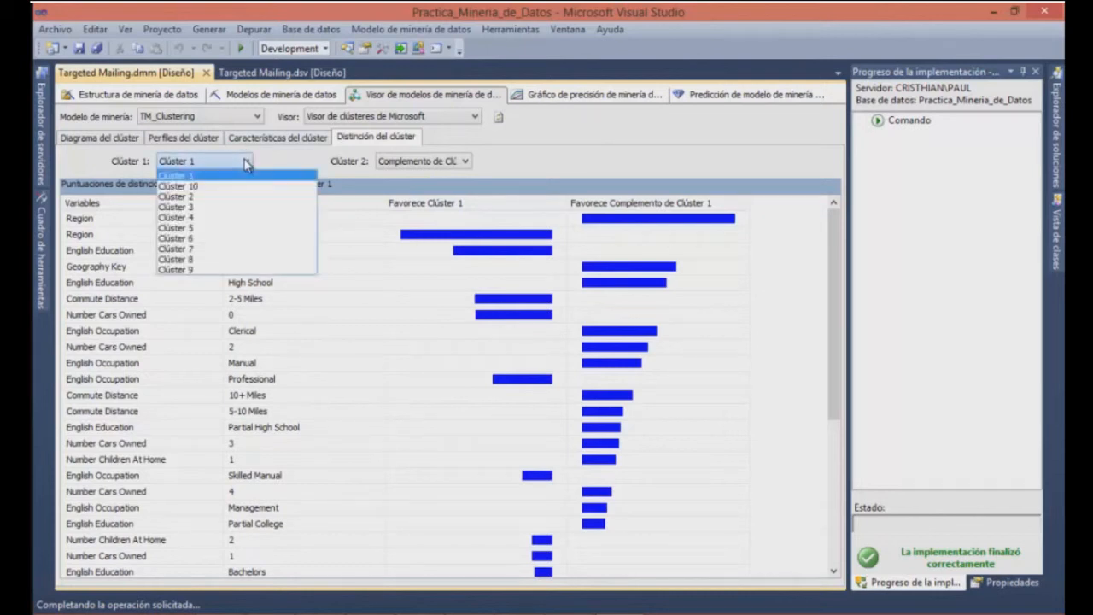
click(207, 186)
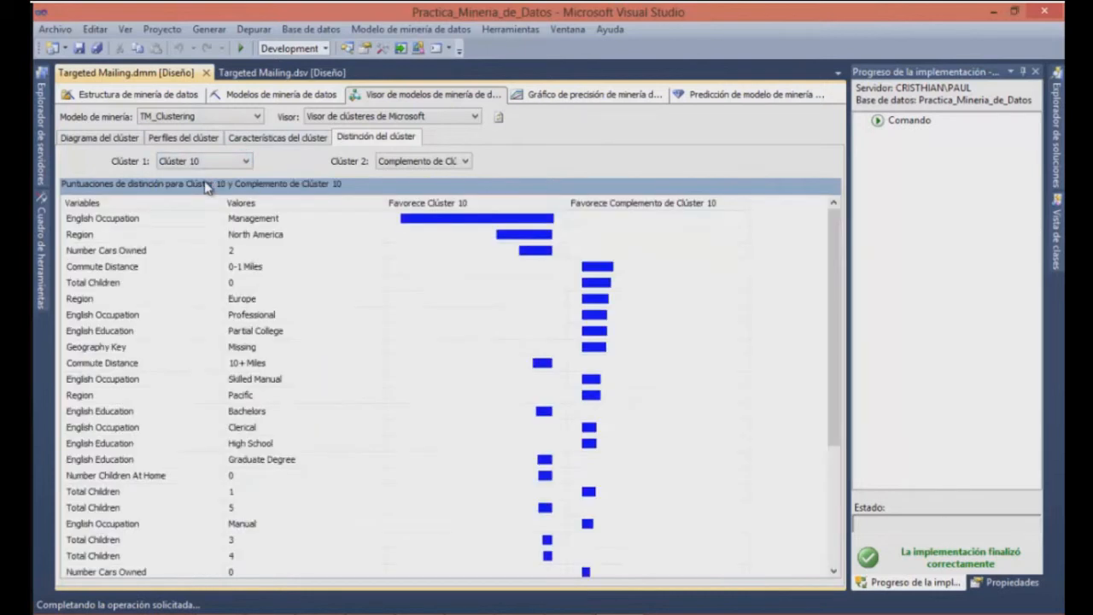
click(111, 139)
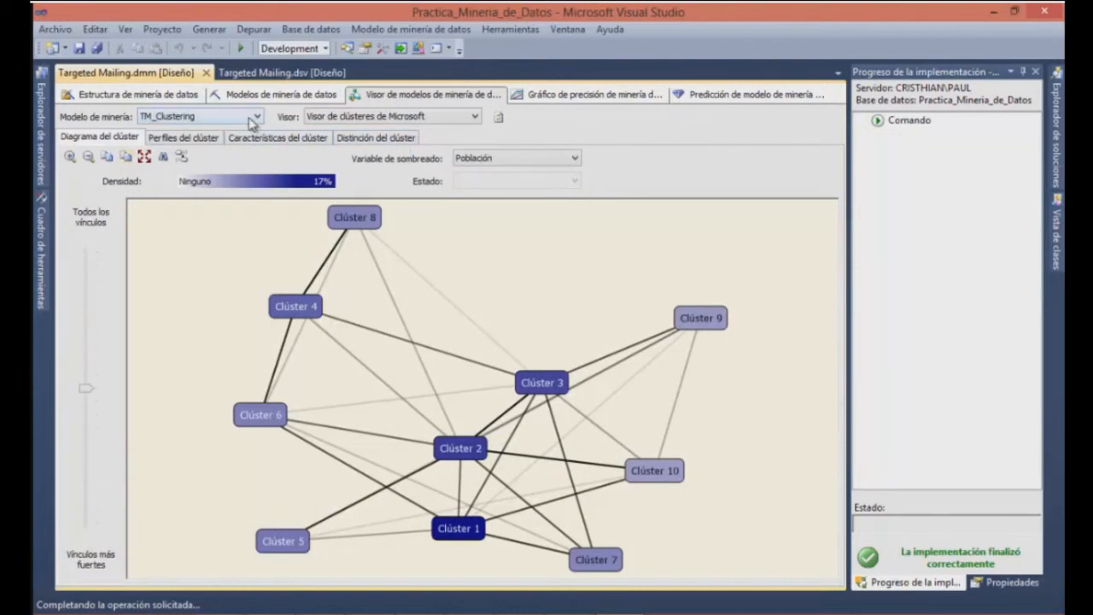
Display the TM_NaiveBayes model's attribute profiles and close the floating mining legend
click(238, 120)
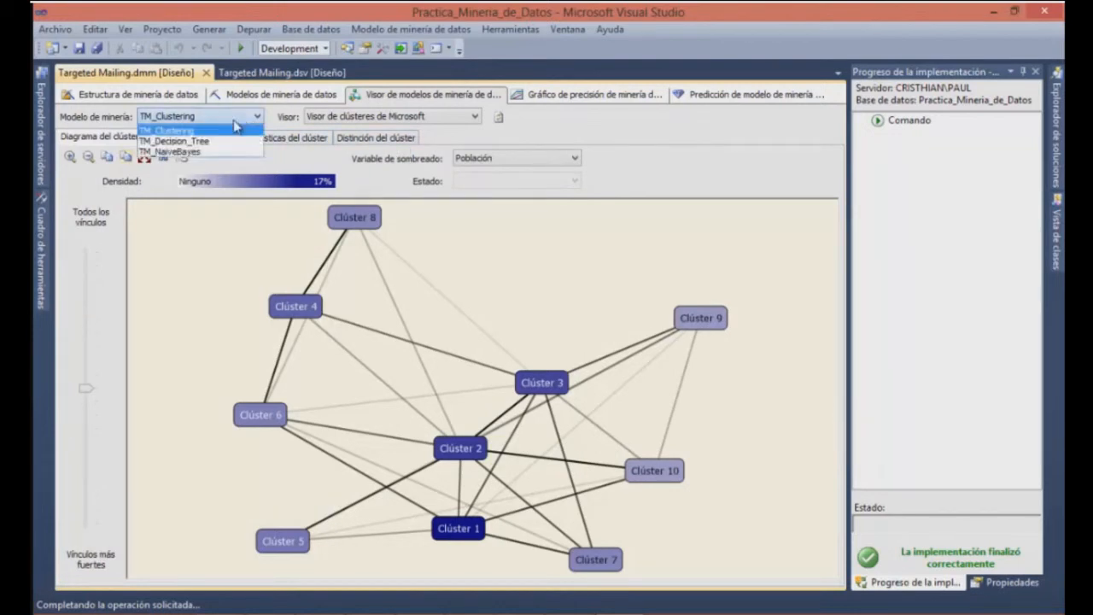
click(205, 152)
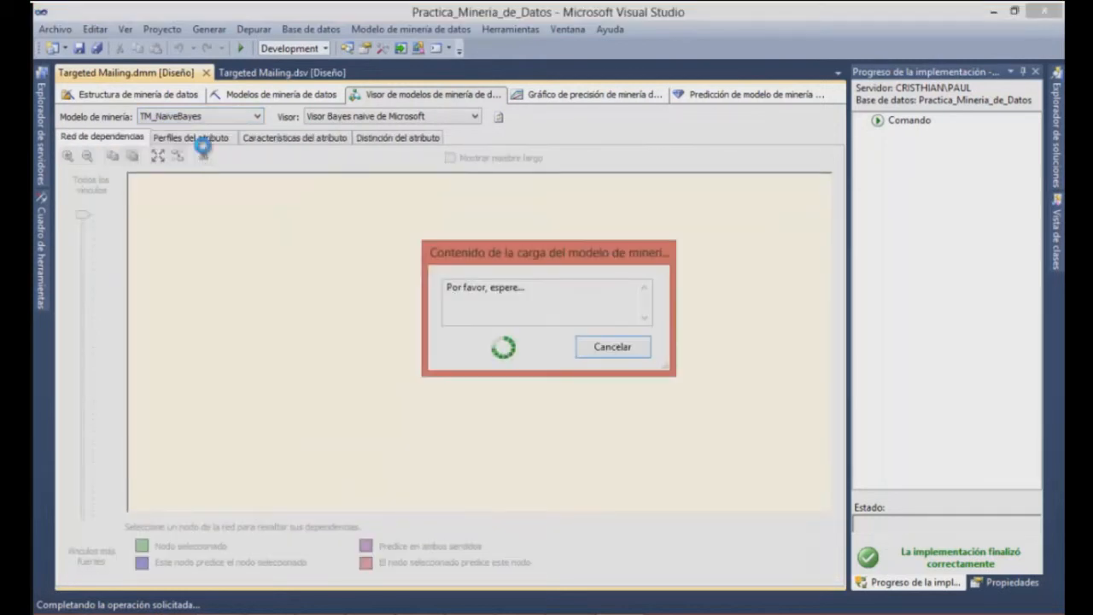
click(203, 140)
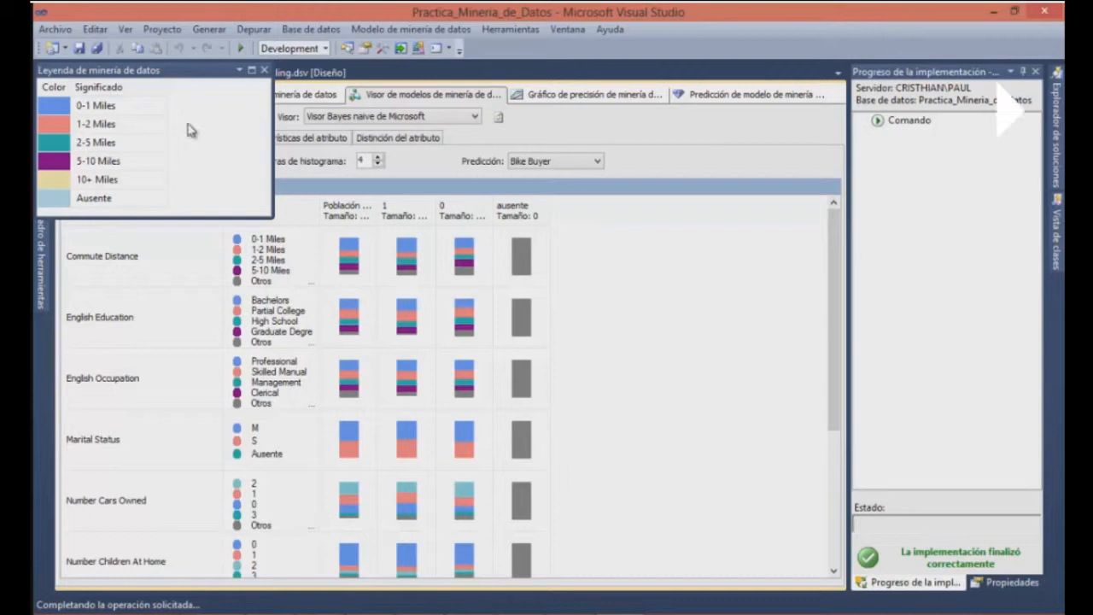
click(264, 71)
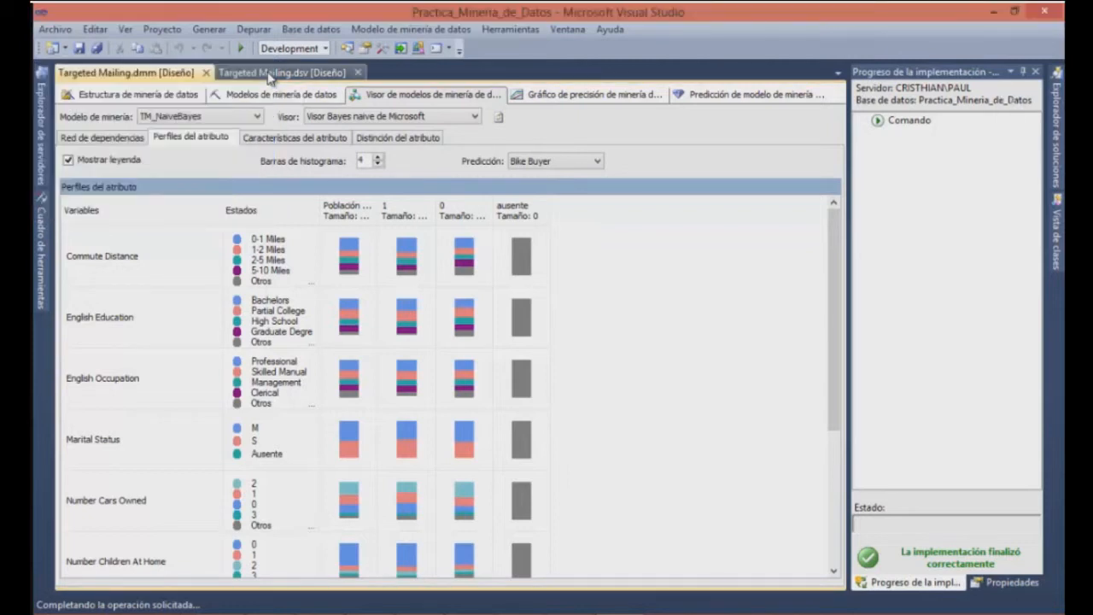
Examine the Naive Bayes attribute characteristics for Bike Buyer value 0 and its discrimination against all other states
click(287, 139)
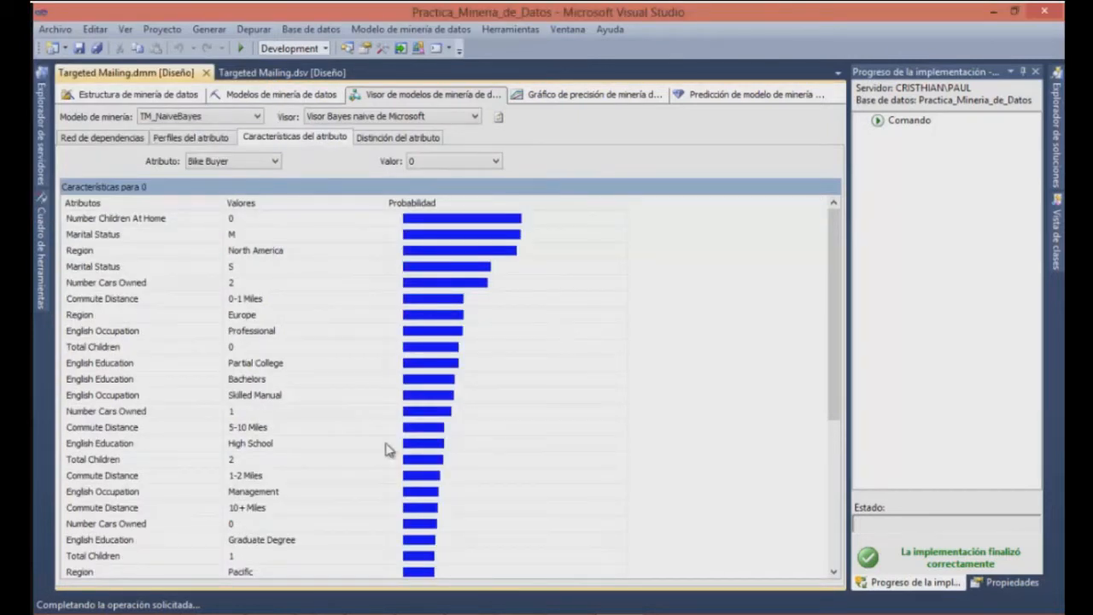
click(238, 296)
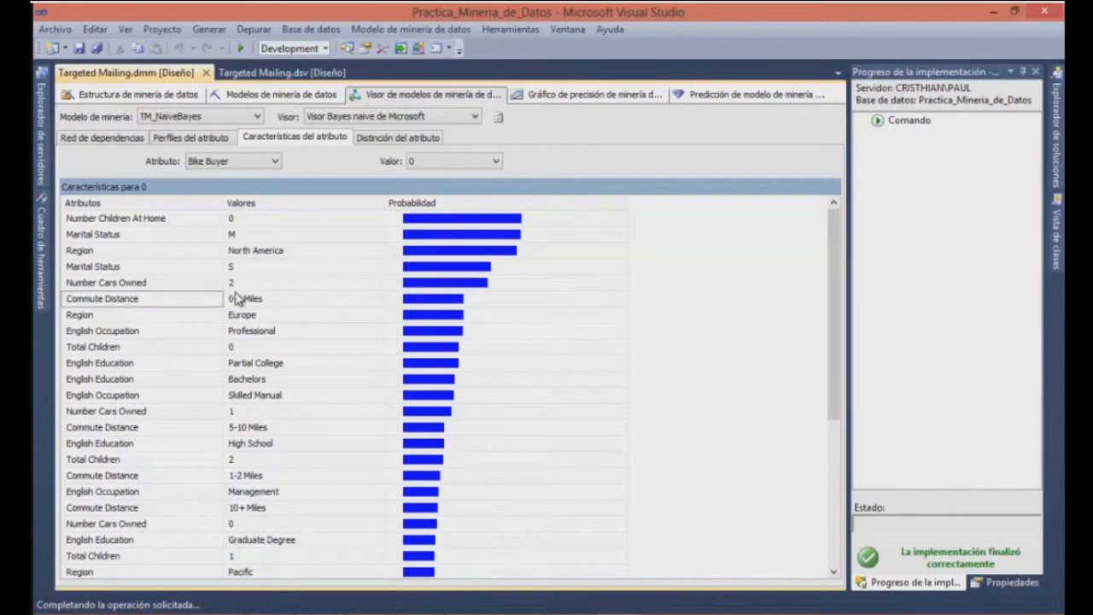
key(Down)
key(Down)
key(Down)
key(Down)
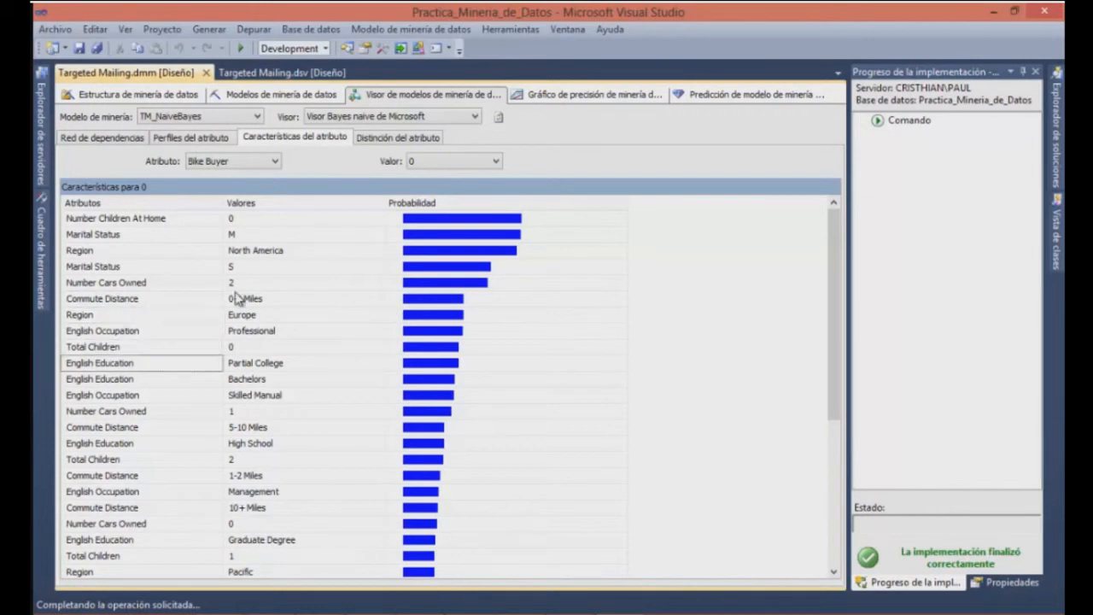
click(394, 138)
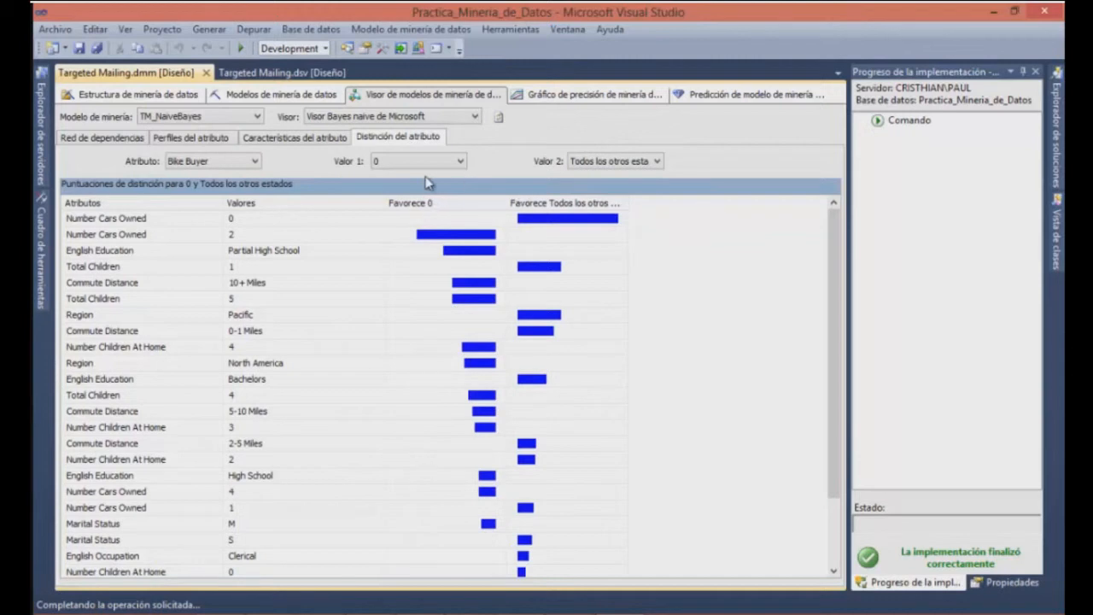
click(311, 141)
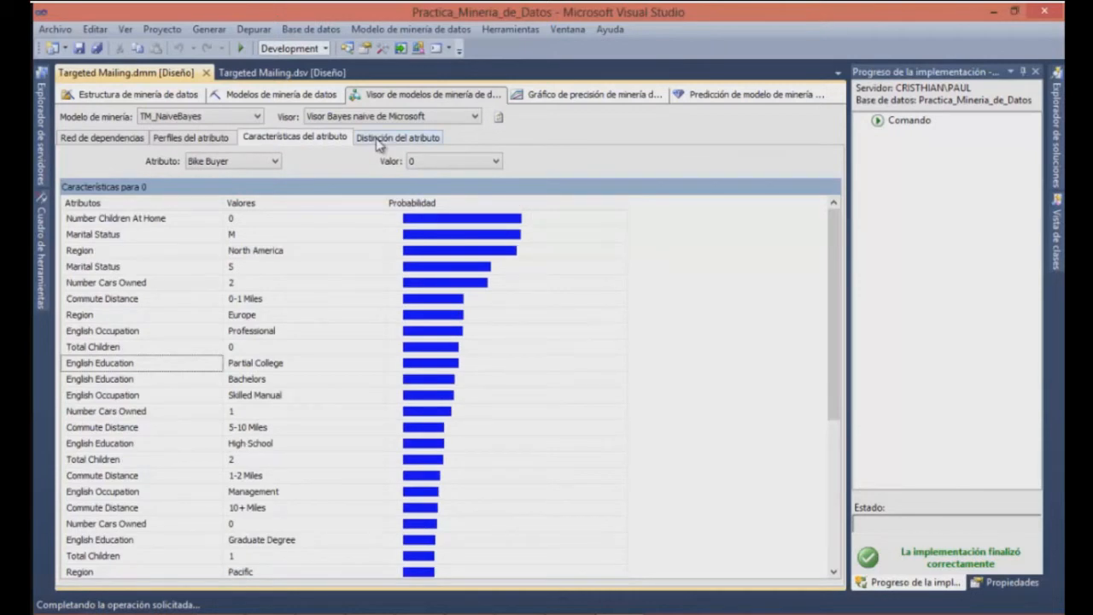
click(379, 145)
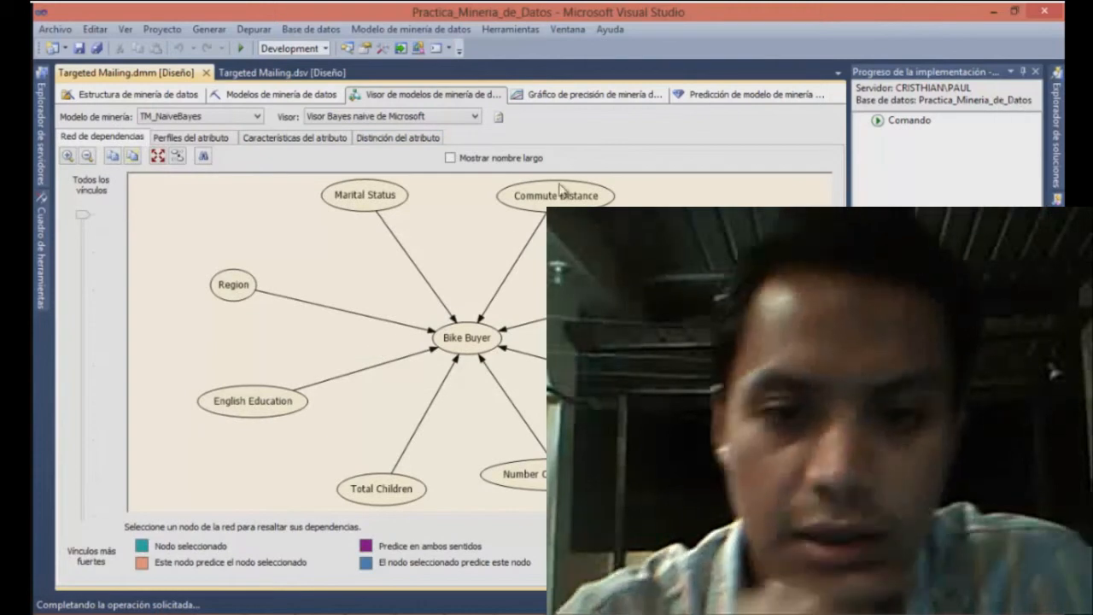
Set the accuracy chart's Bike Buyer prediction value to 1 for all models and display the lift chart with a wider legend
click(586, 97)
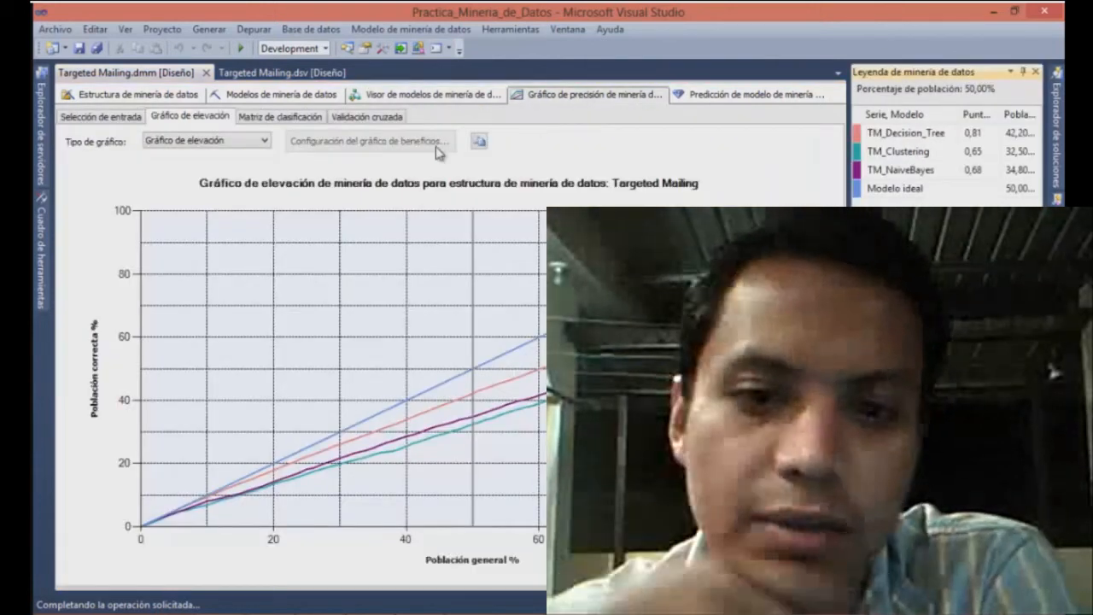
click(125, 120)
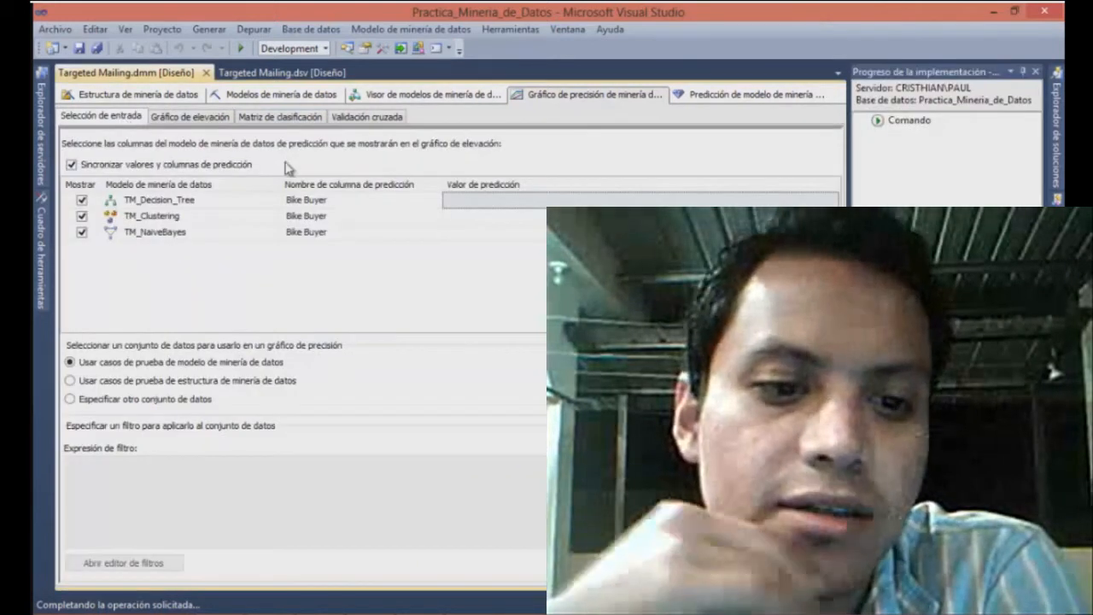
click(501, 205)
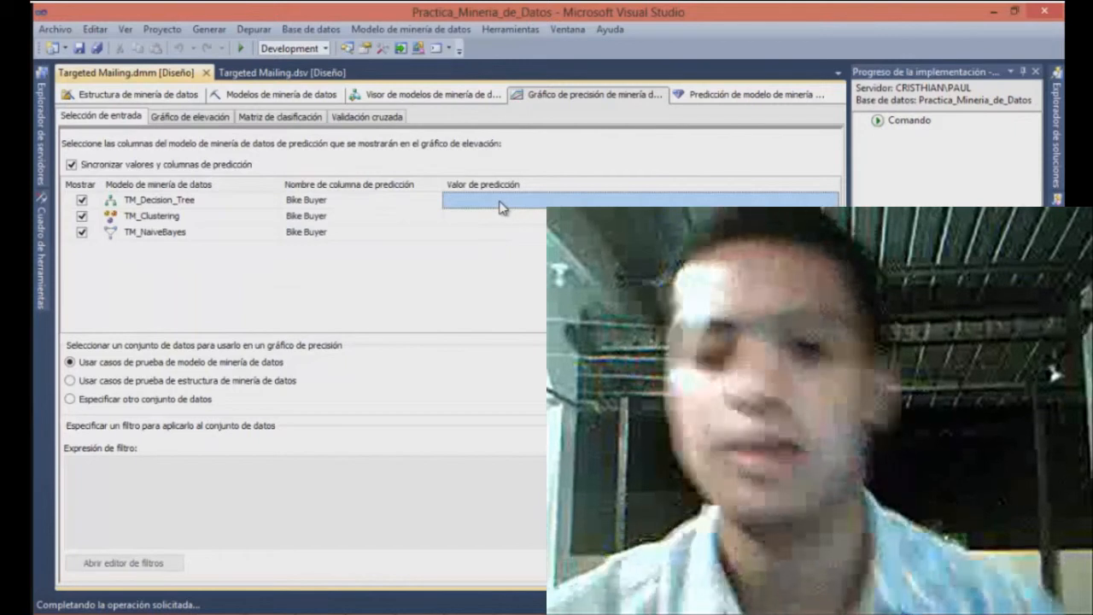
click(502, 208)
click(574, 203)
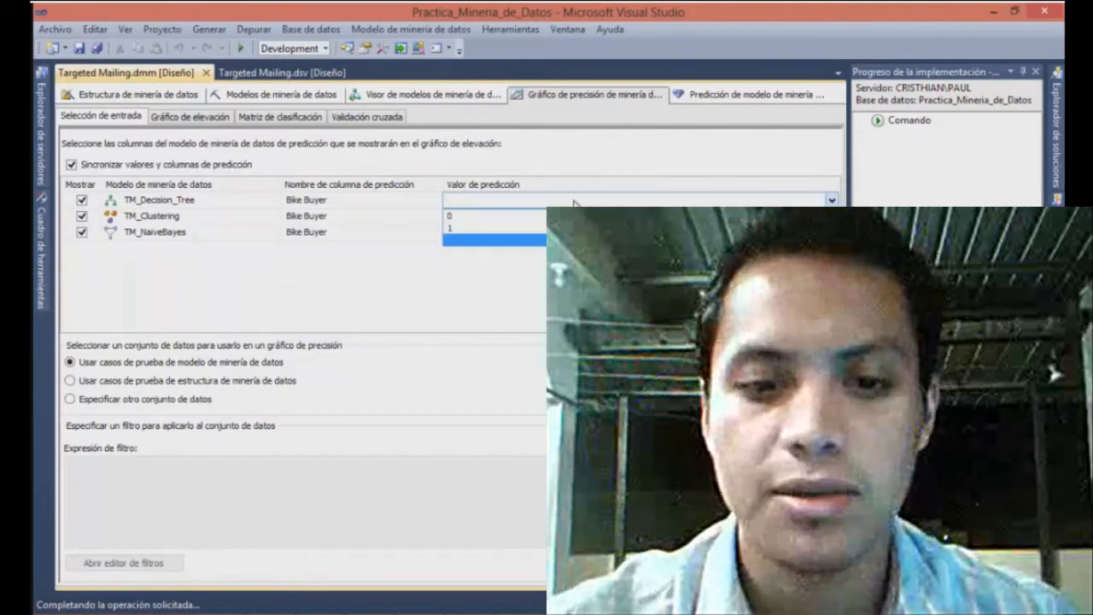
click(518, 231)
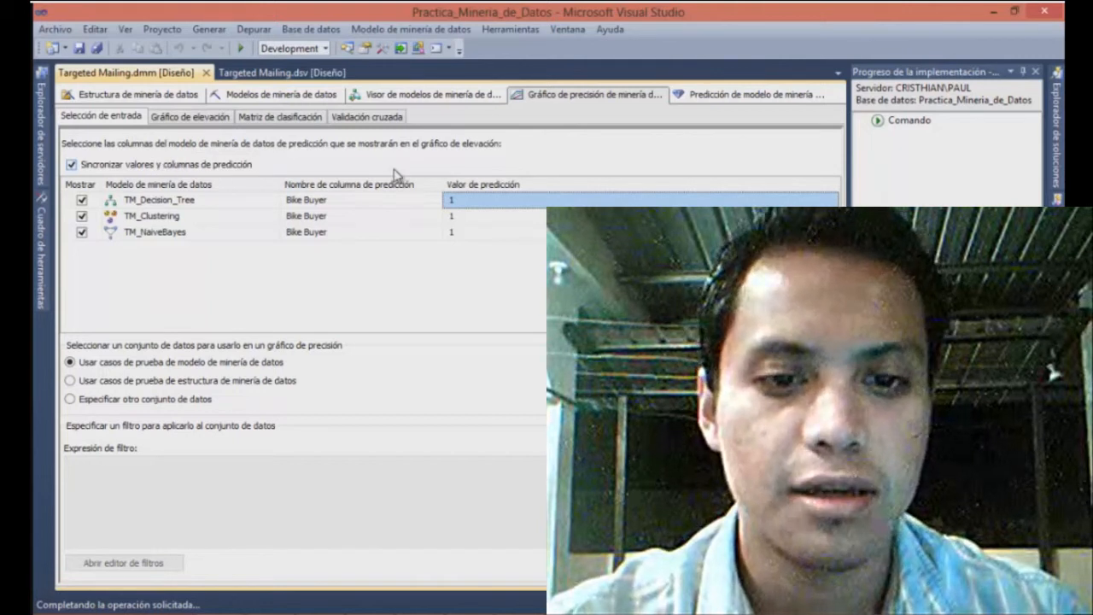
click(213, 117)
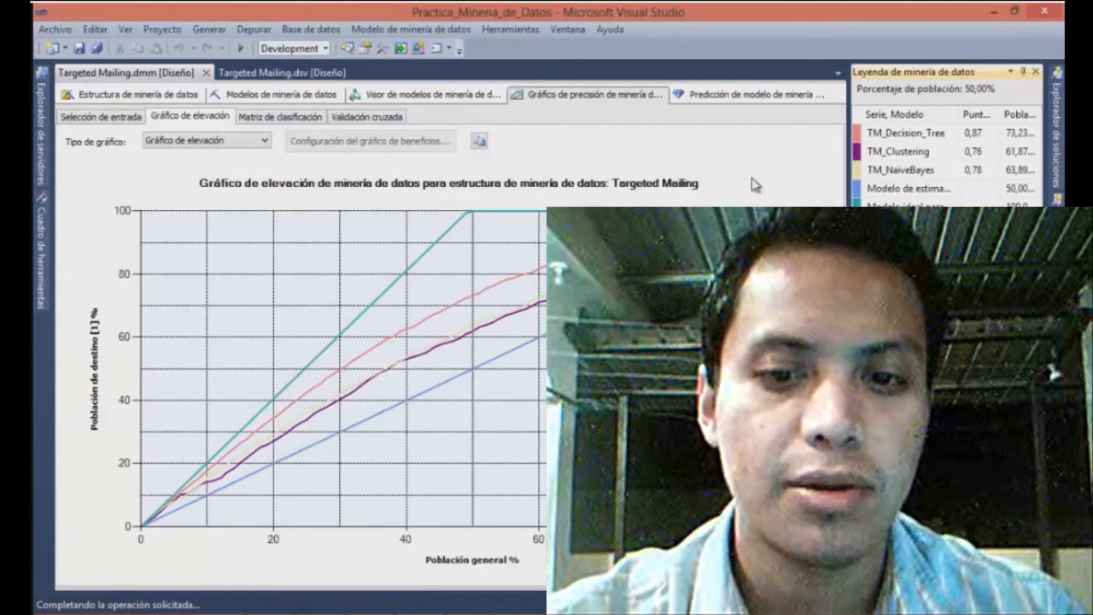
drag(849, 256, 813, 256)
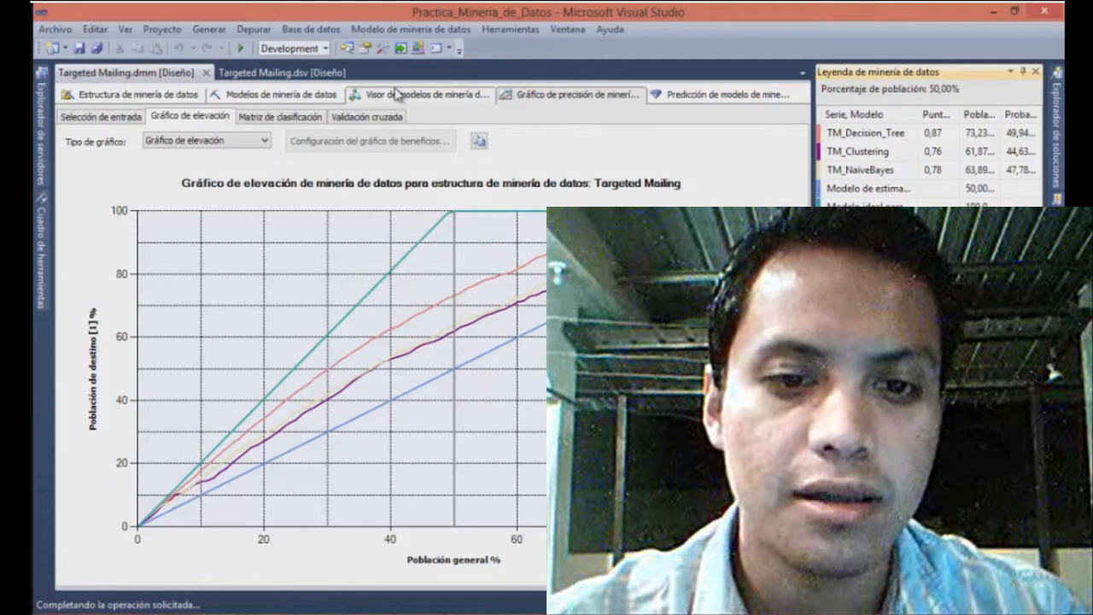
Generate a profit chart with population 50000, fixed cost 5000, individual cost 3 and revenue per individual 15
click(262, 142)
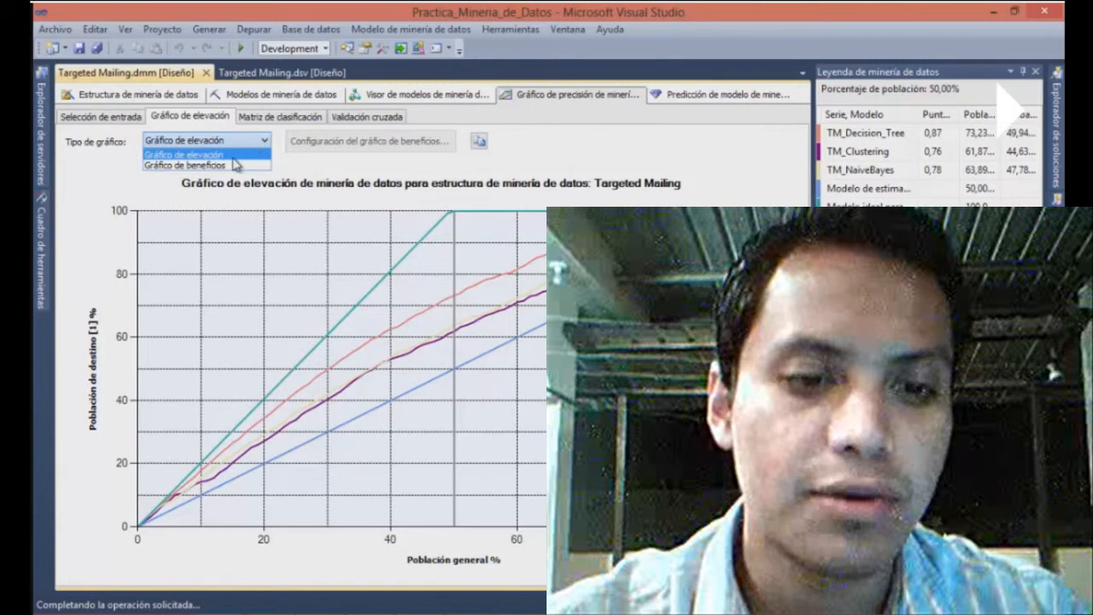
click(236, 165)
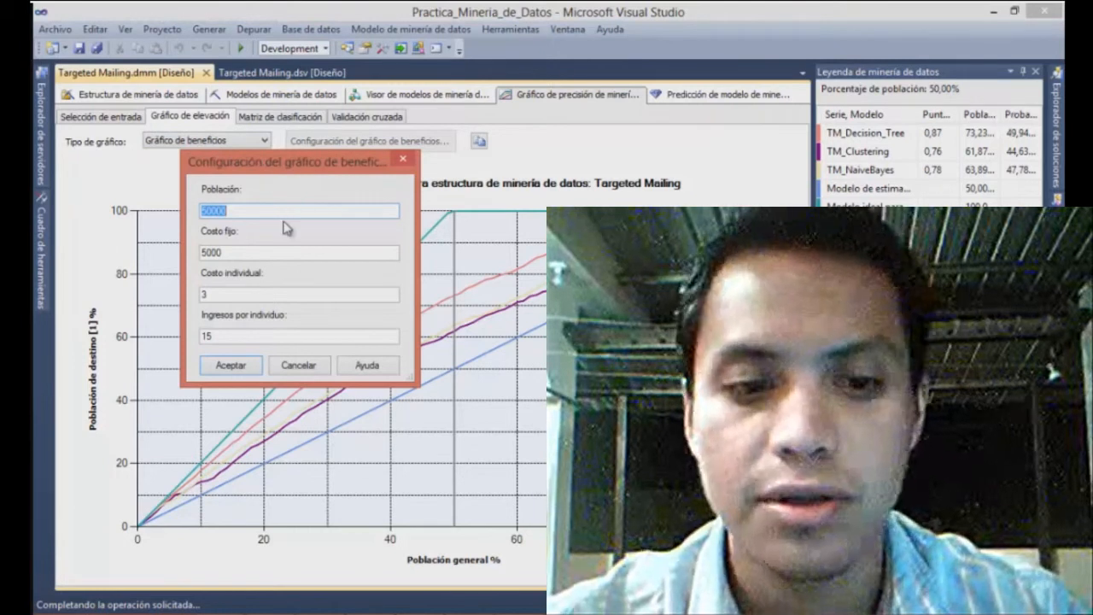
click(230, 366)
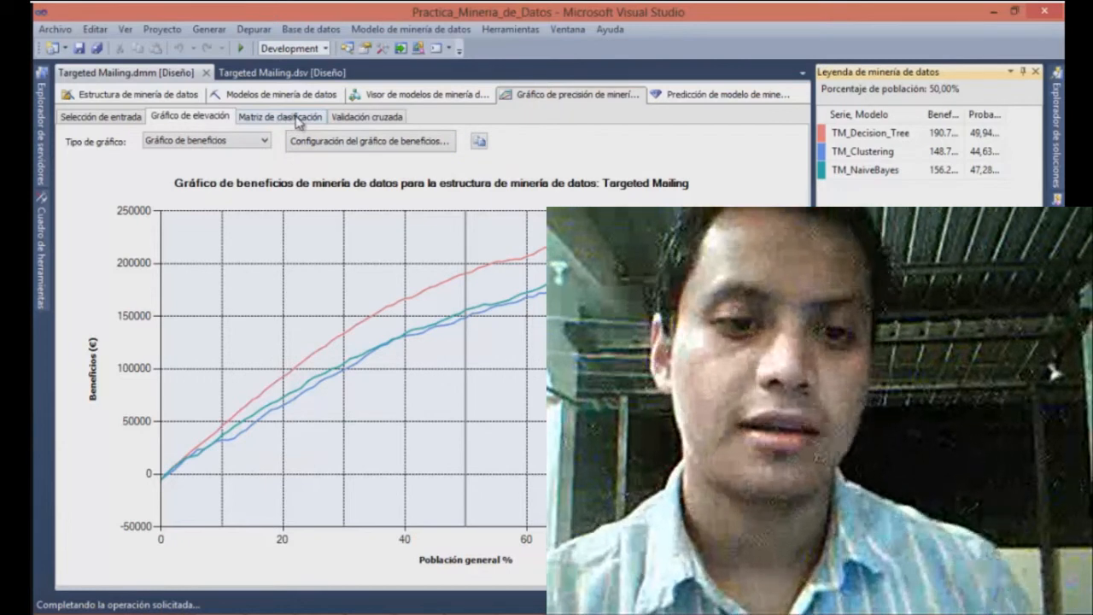
View the classification matrices of the three models and return to the profit chart
click(285, 119)
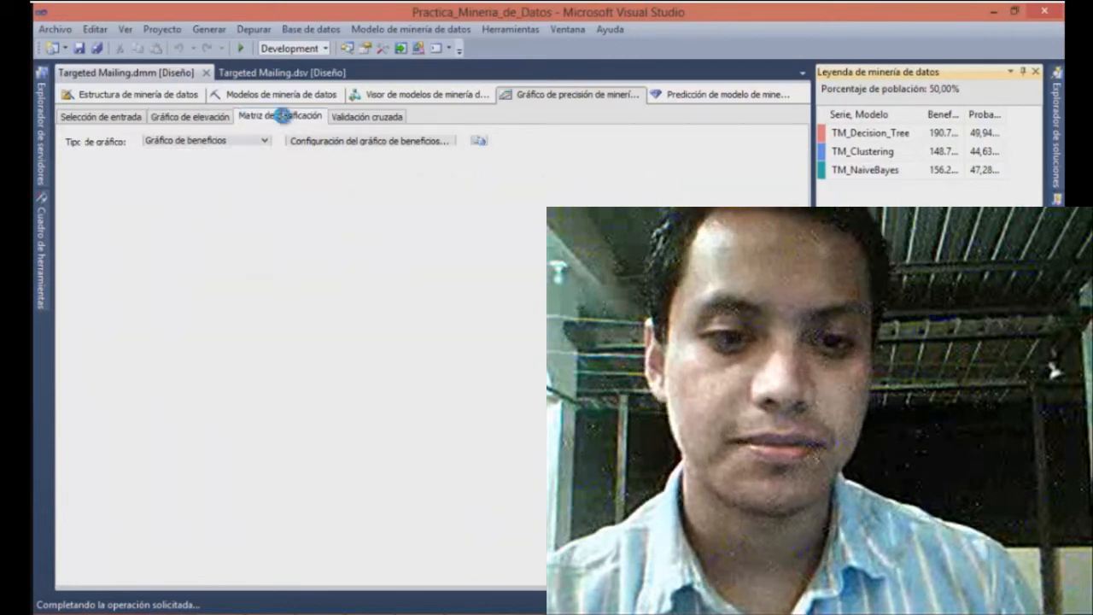
click(184, 116)
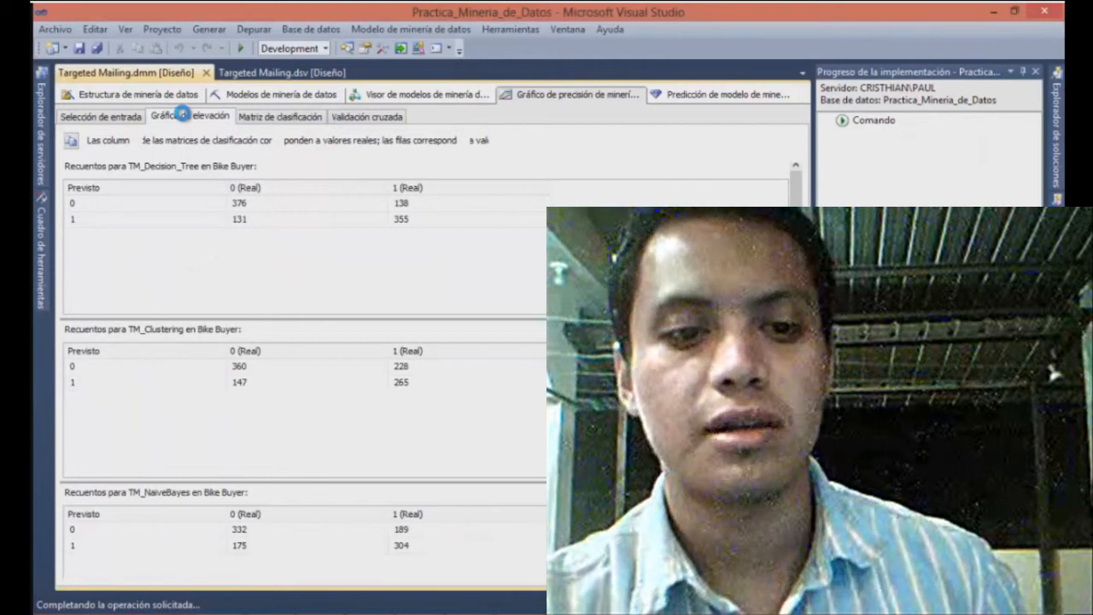
click(182, 114)
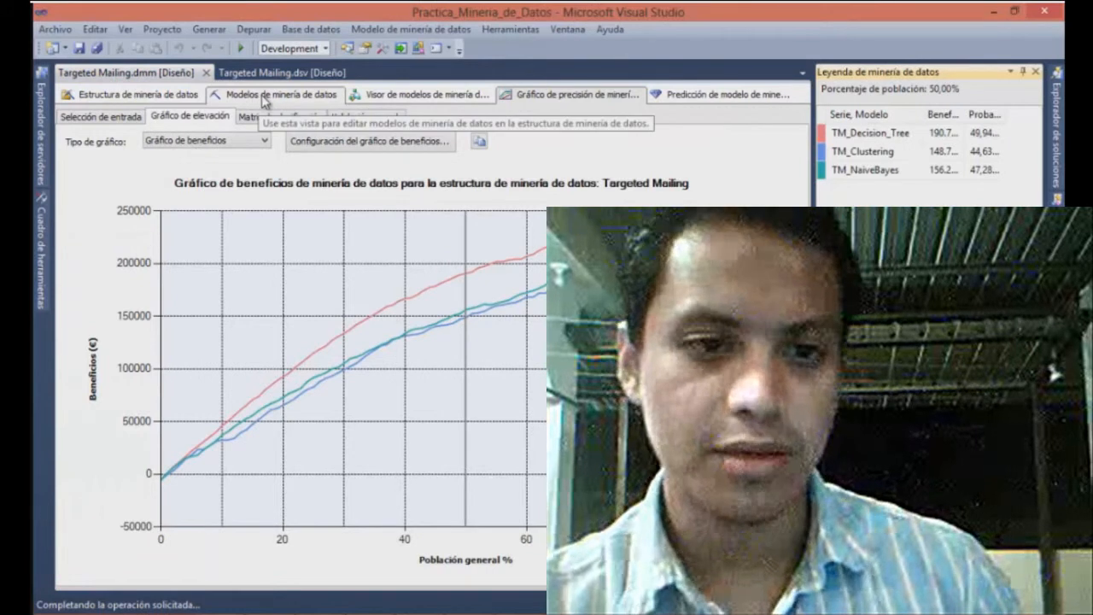
Create a new mining model named TM_Decision_Tree_Male in the Targeted Mailing structure, using the Microsoft Decision Trees algorithm
click(263, 95)
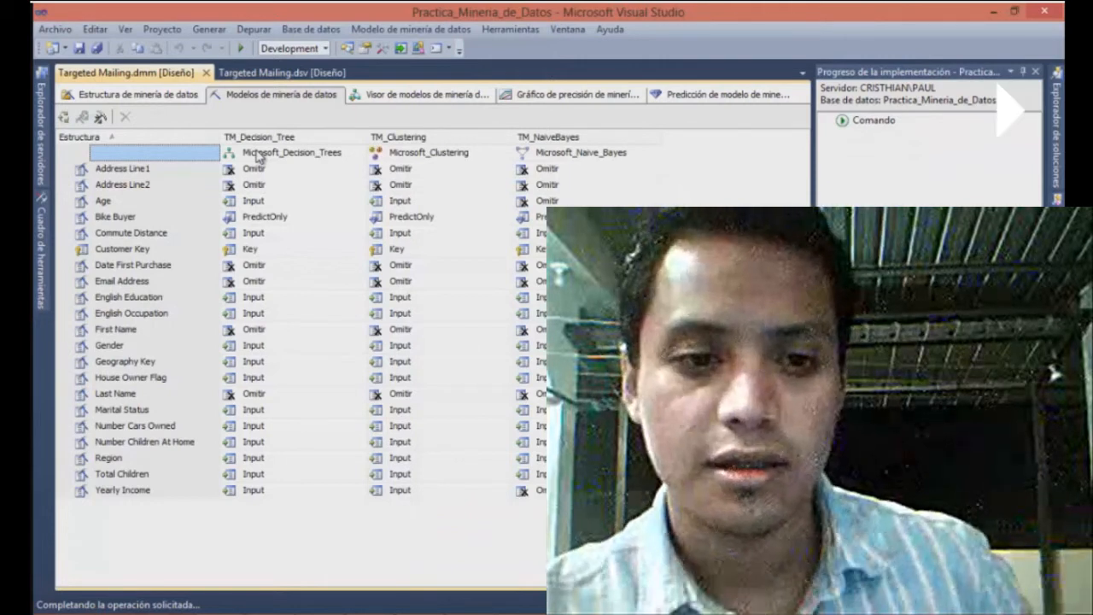
right_click(257, 152)
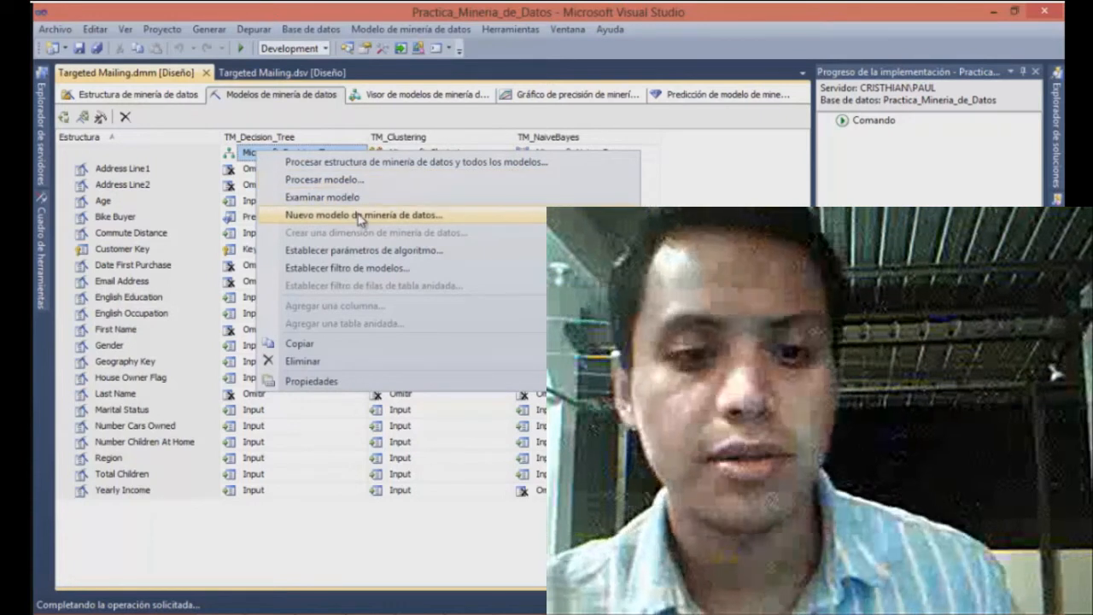
click(361, 214)
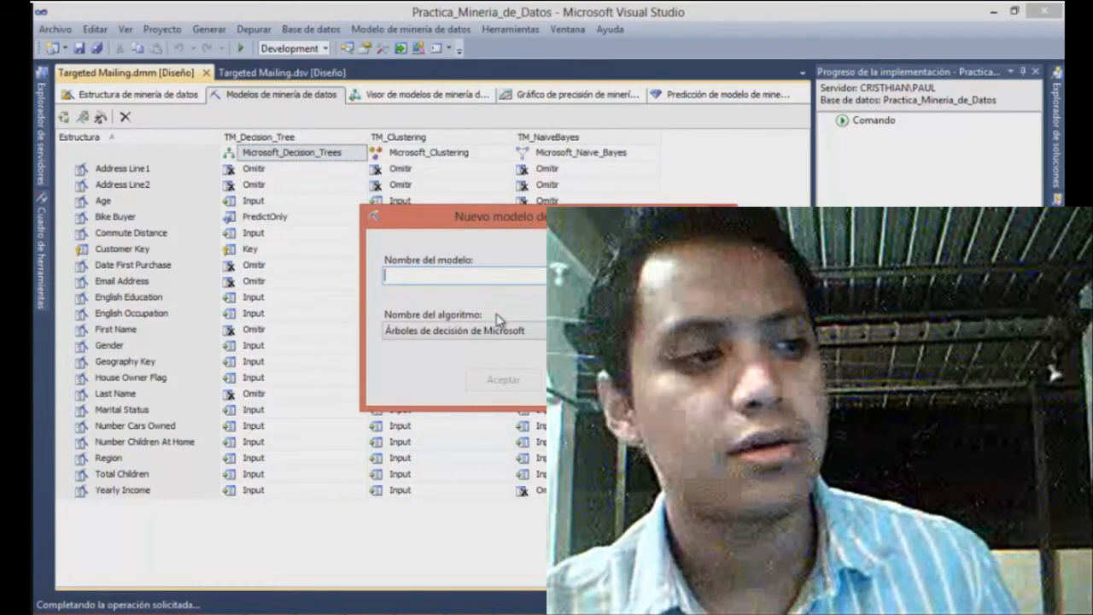
text(TM_)
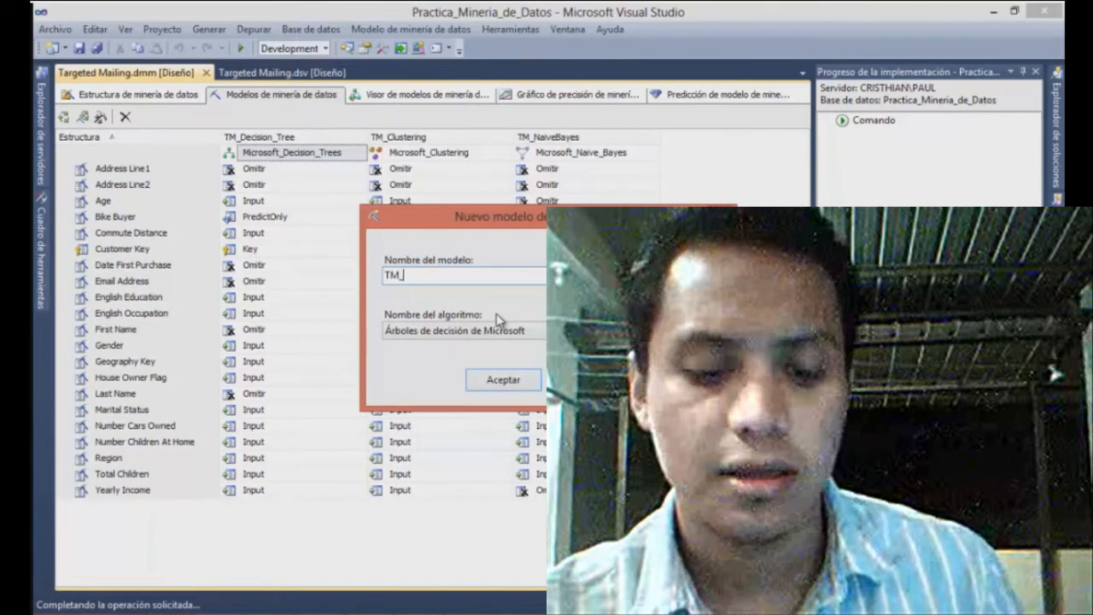
text(Decisio)
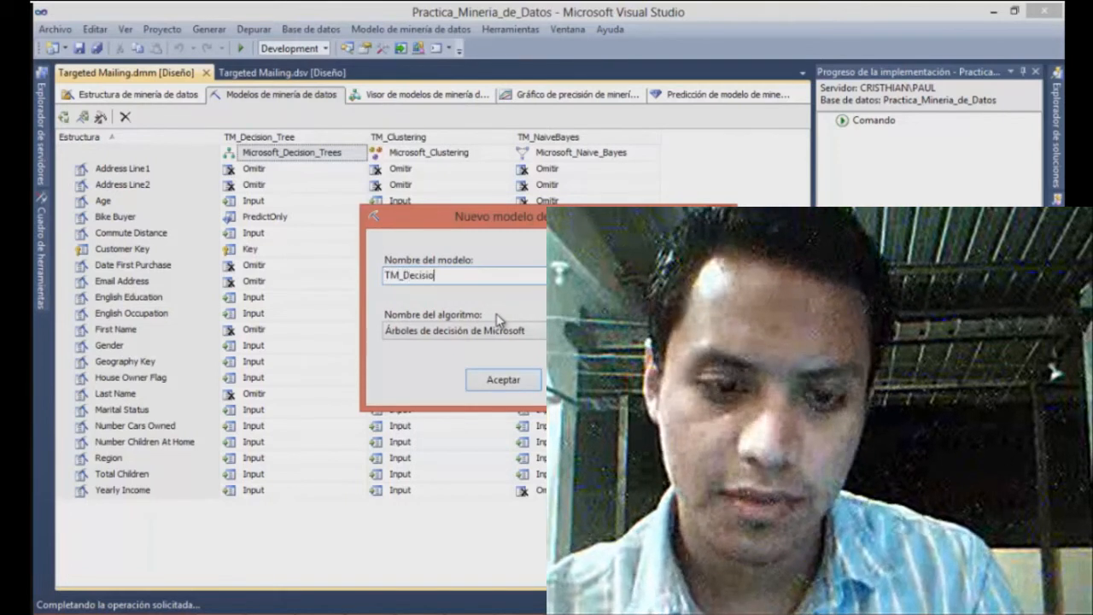
text(n_Tree)
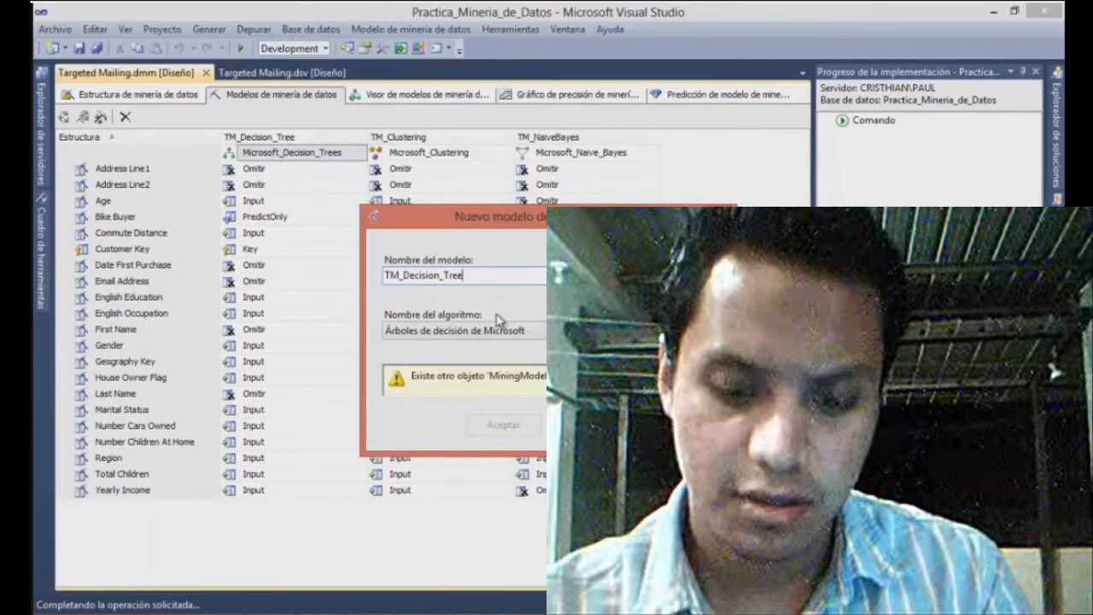
text(_Male)
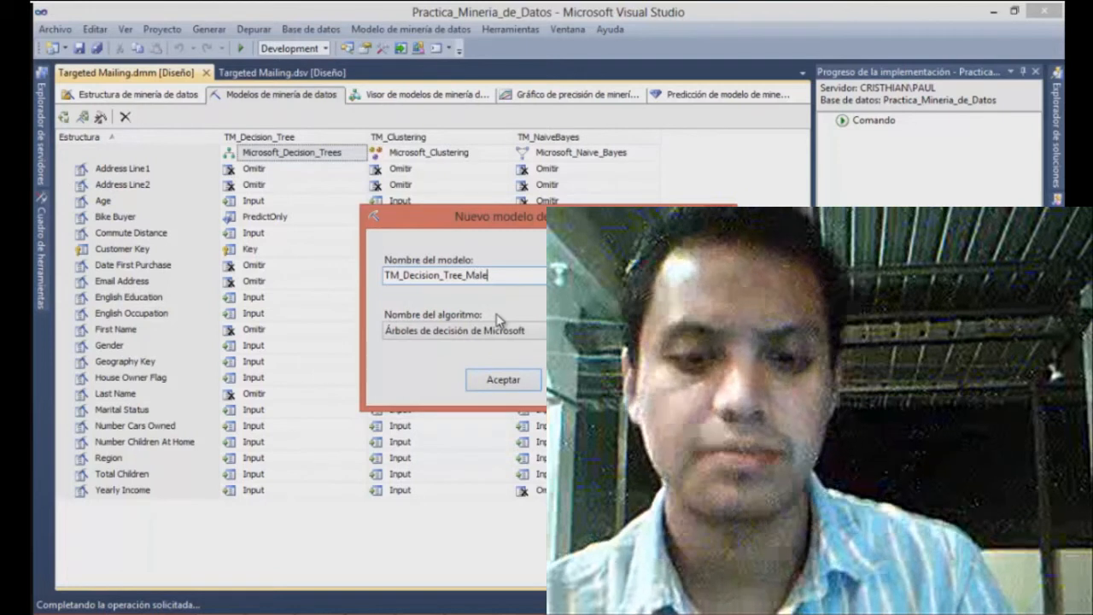
click(528, 381)
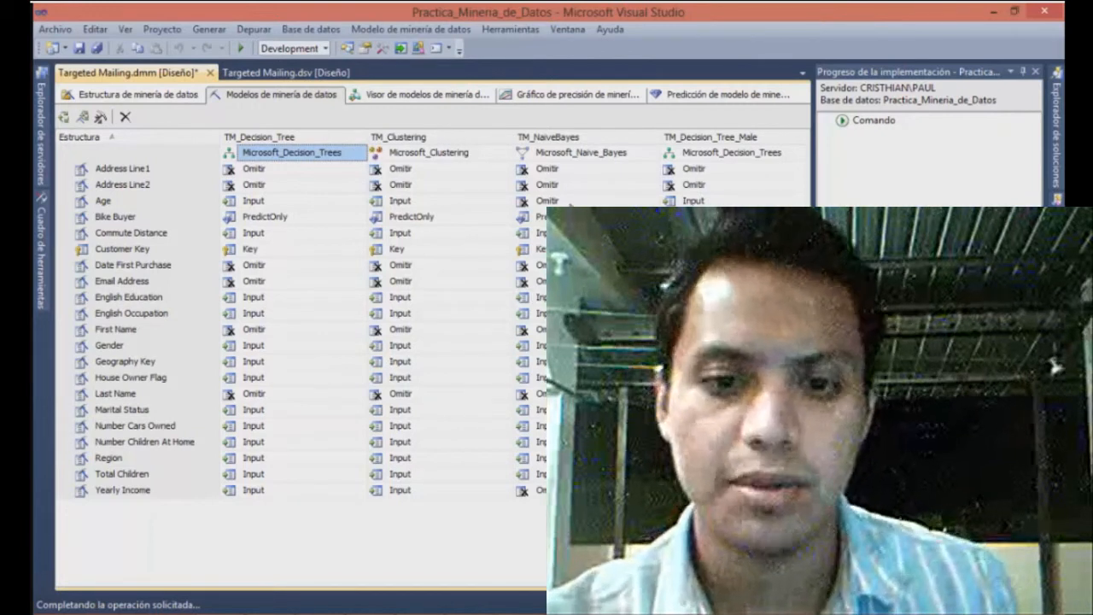
Set a model filter on TM_Decision_Tree_Male with the condition Gender = M
right_click(687, 156)
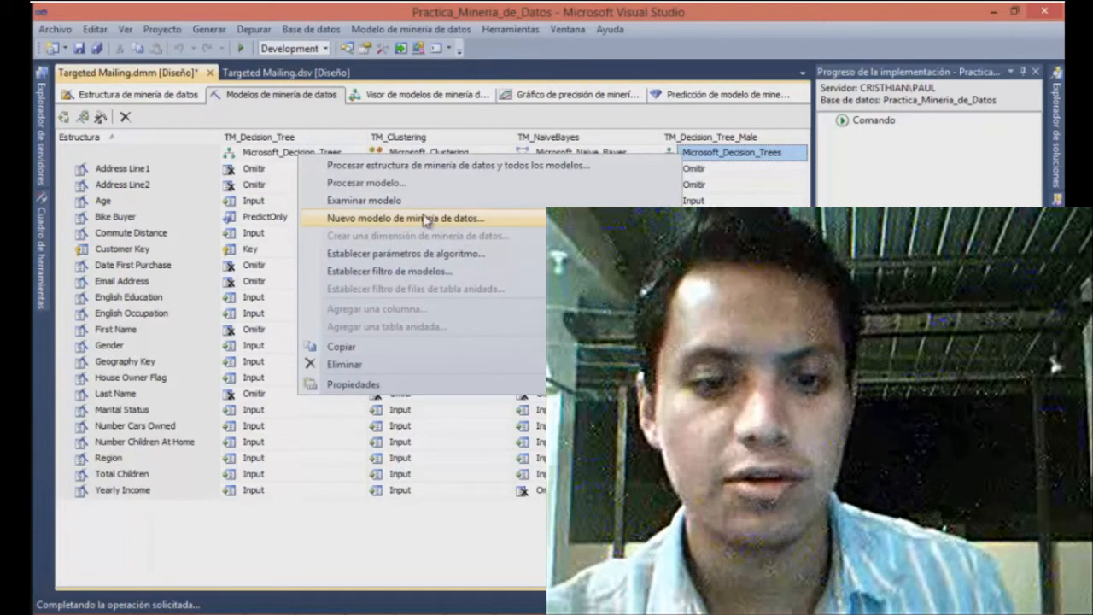
click(401, 271)
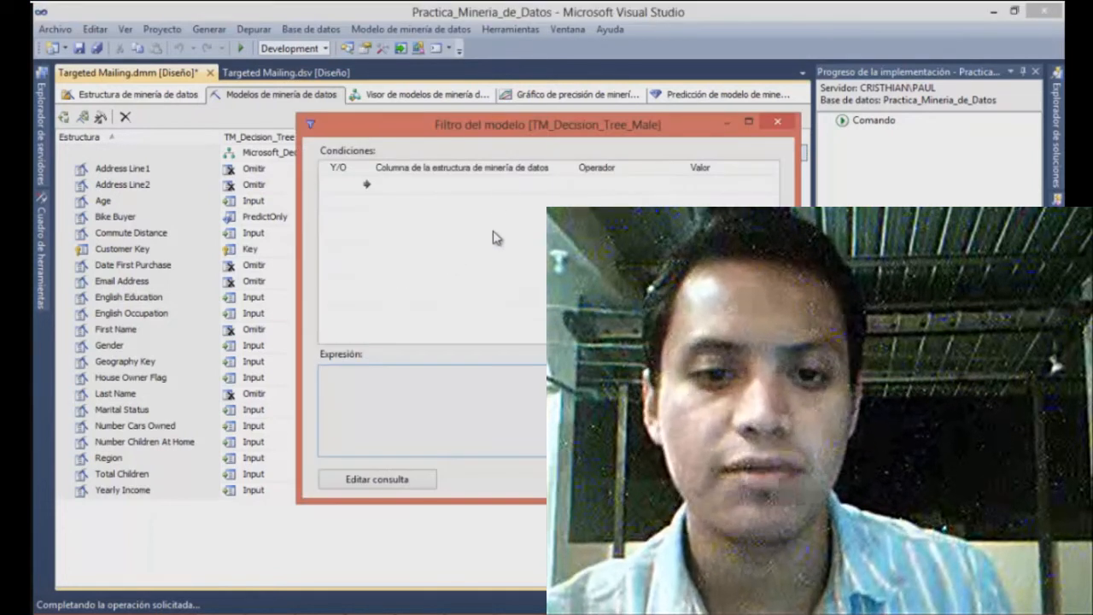
click(494, 188)
click(560, 186)
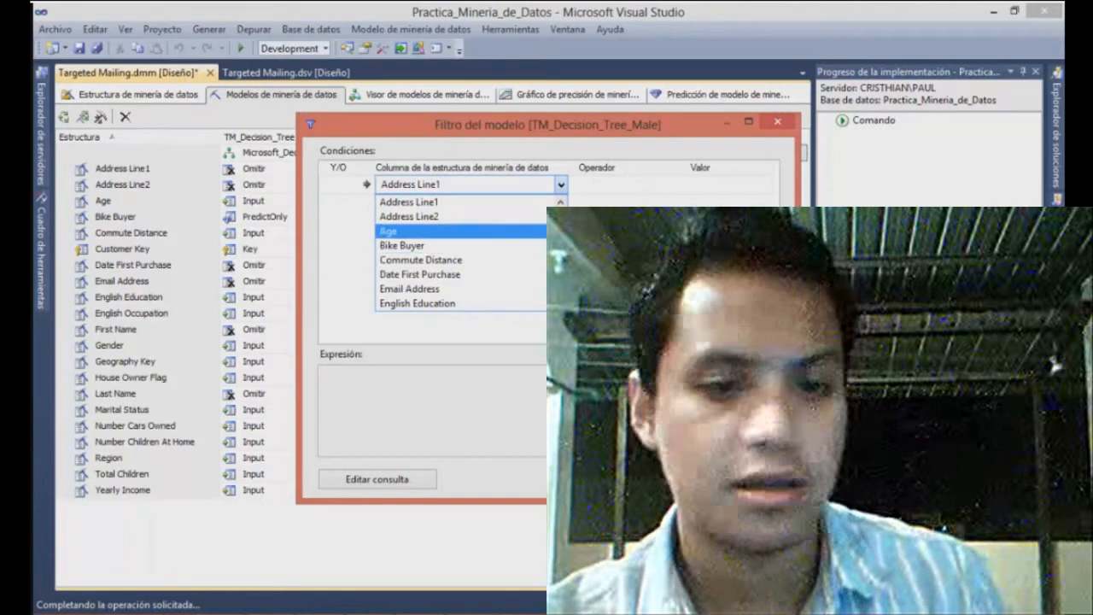
click(560, 186)
click(560, 186)
scroll(461, 256, down, 1)
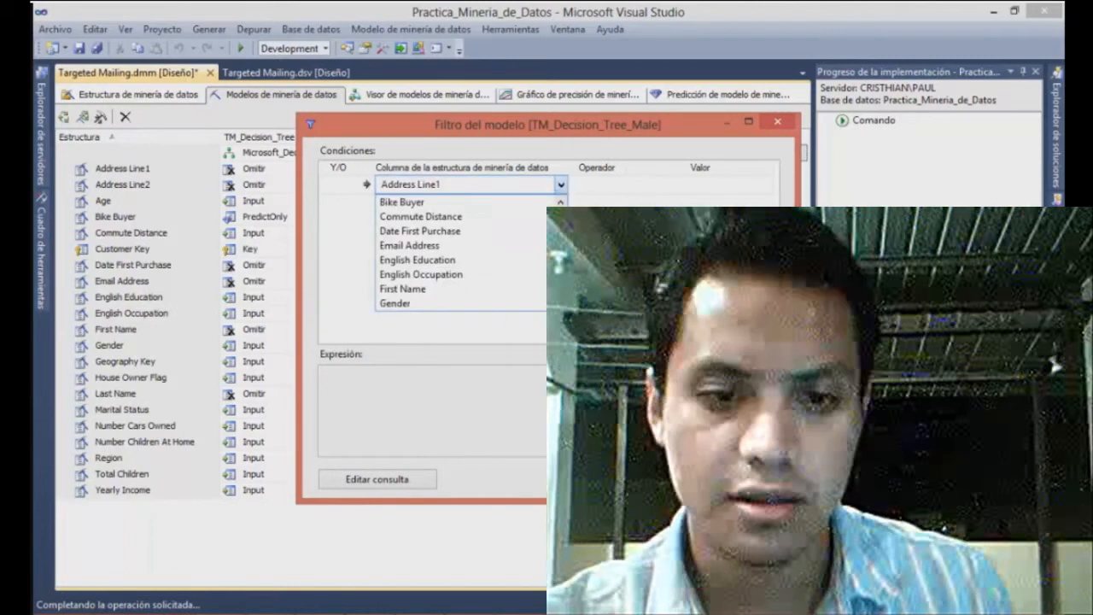
click(429, 305)
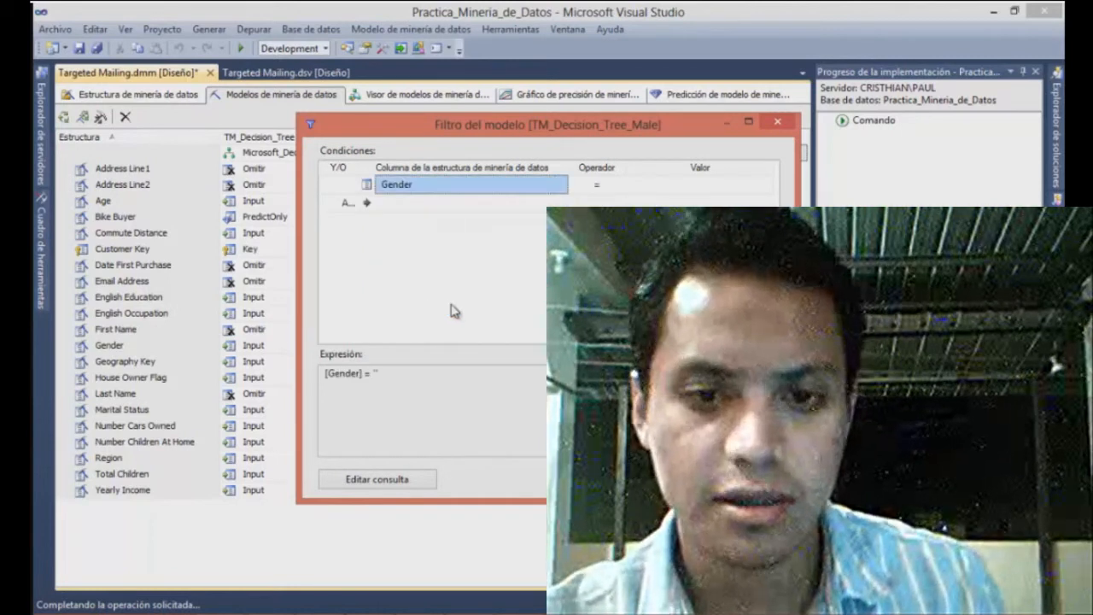
click(609, 190)
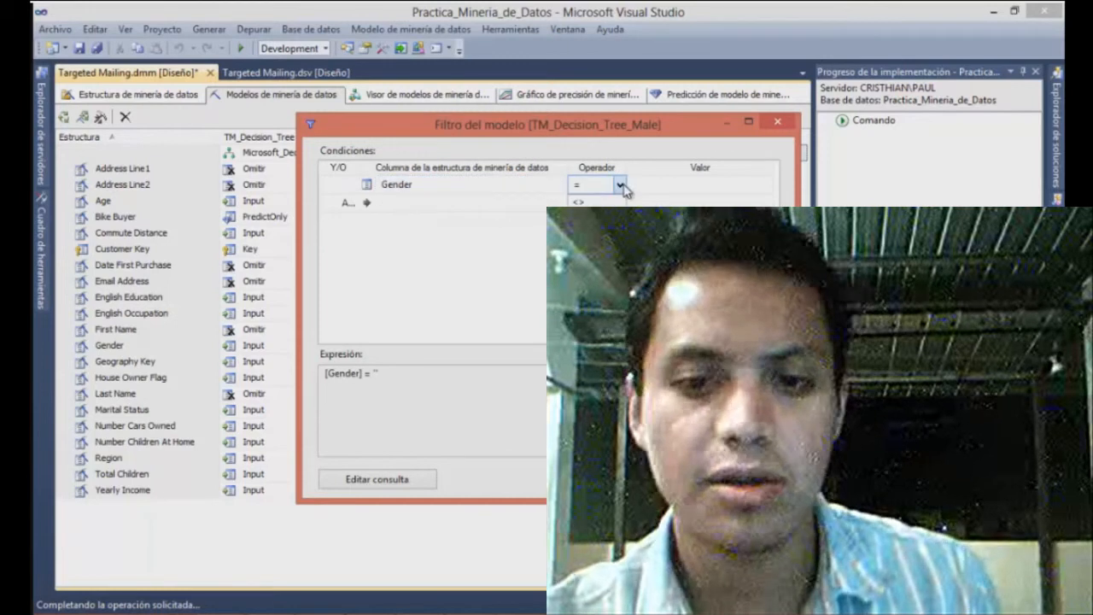
click(672, 188)
text(M)
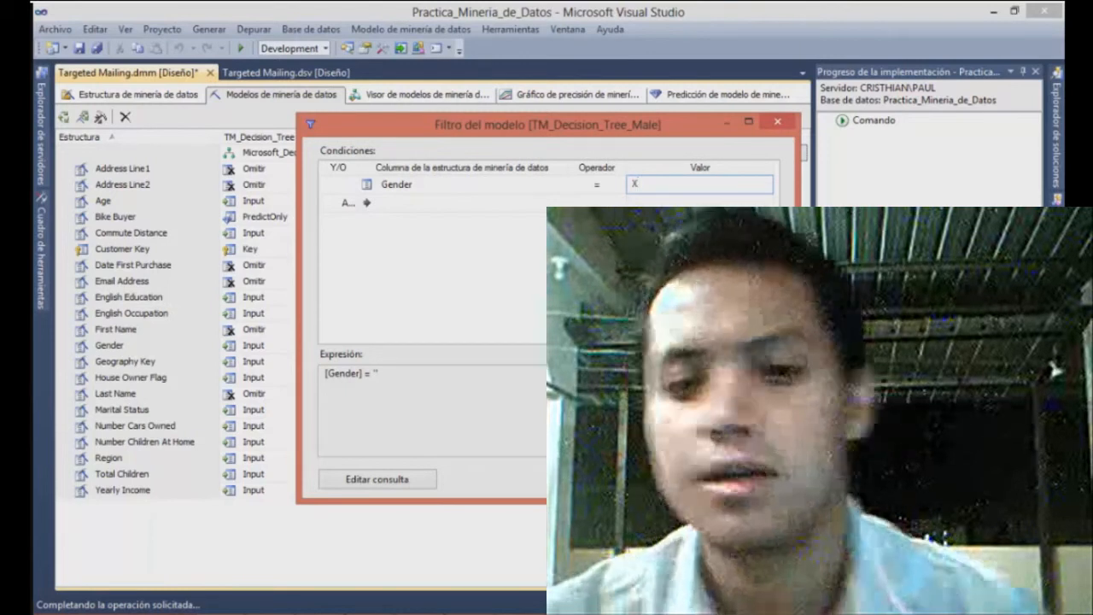
key(BackSpace)
text(M)
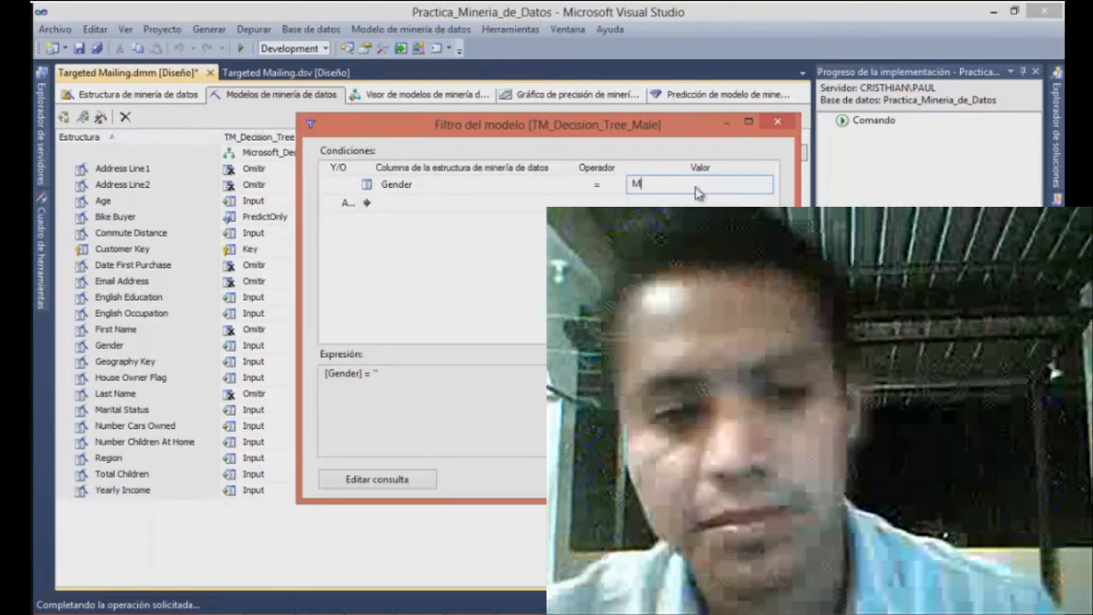
click(605, 479)
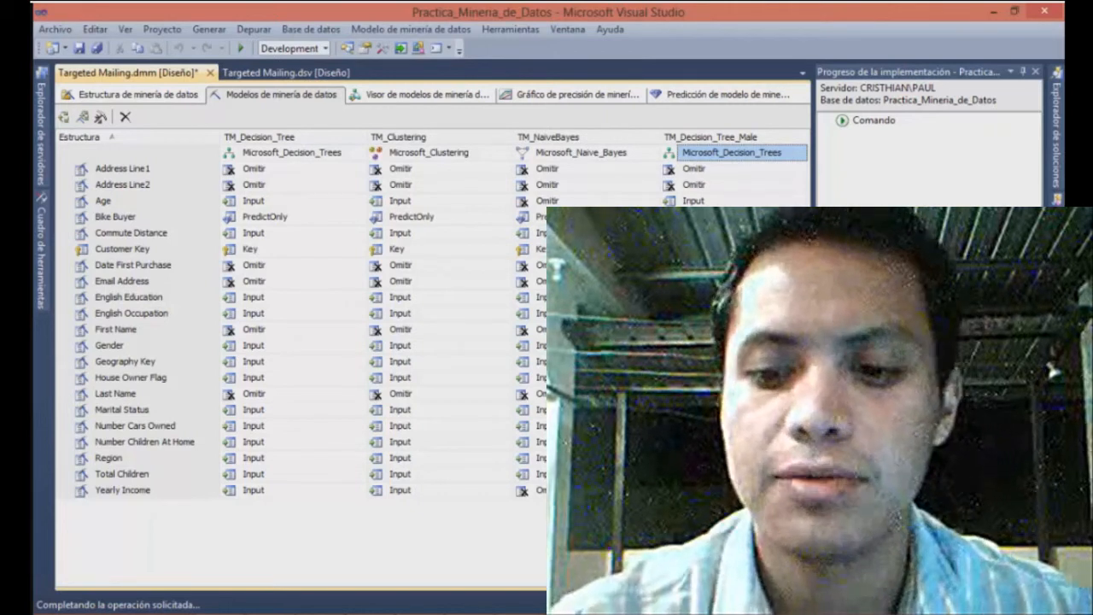
Deploy the project and run full processing of the Targeted Mailing structure with all its models
right_click(694, 153)
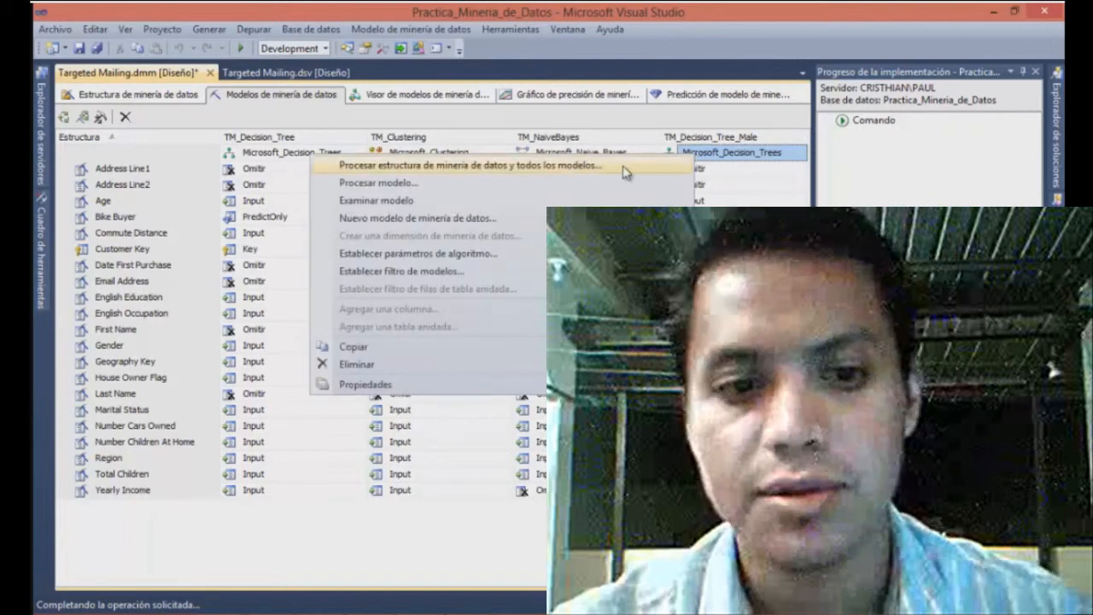
click(583, 169)
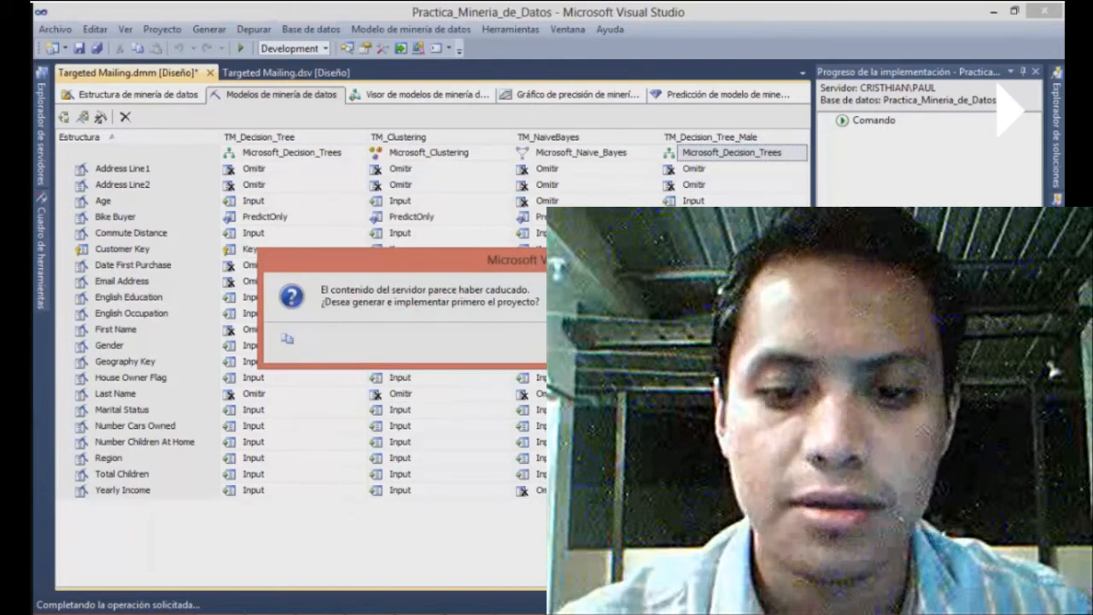
key(Return)
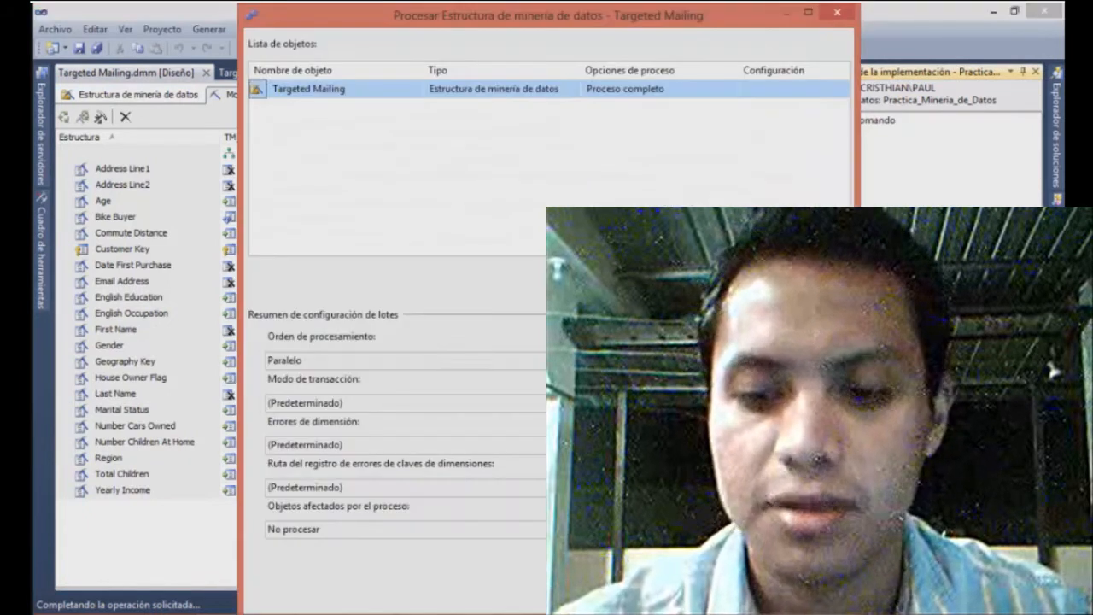
click(808, 13)
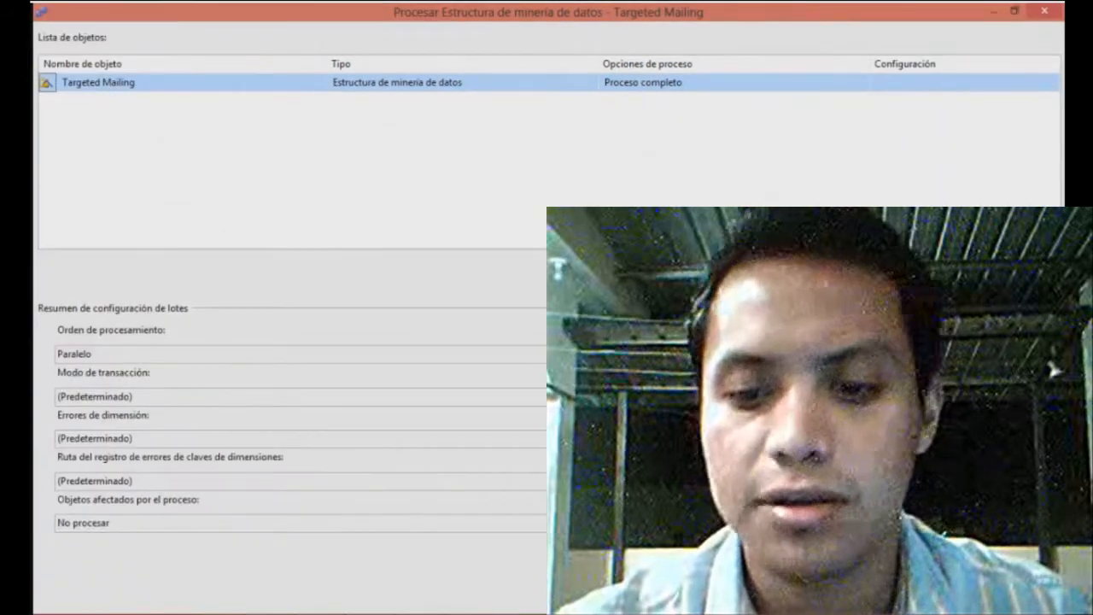
click(901, 595)
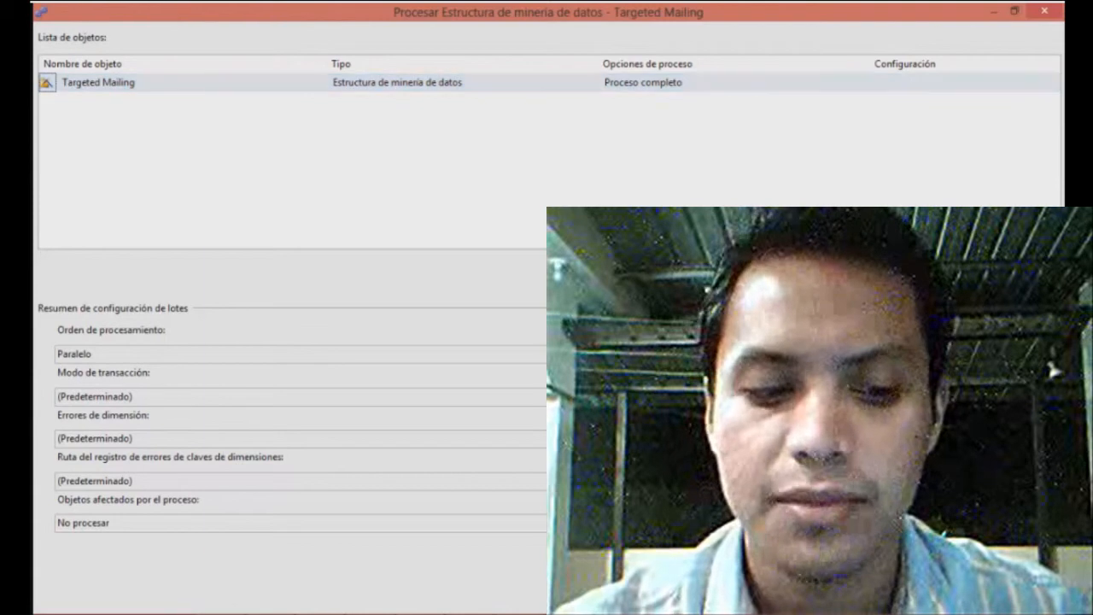
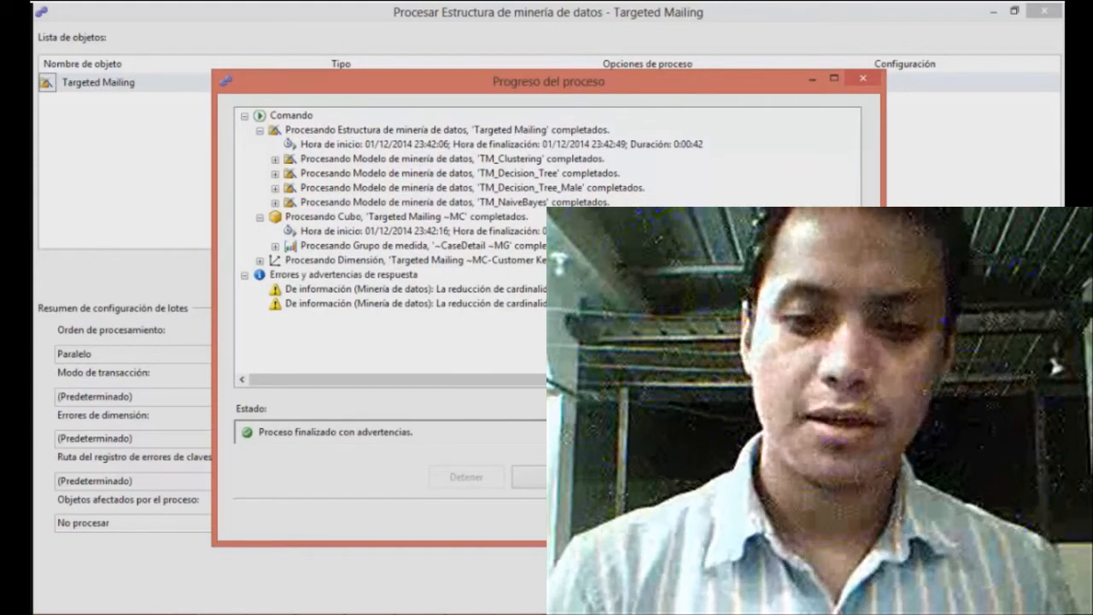
Close the finished processing windows, open the mining model viewer and redeploy the project, overwriting the server database
click(825, 520)
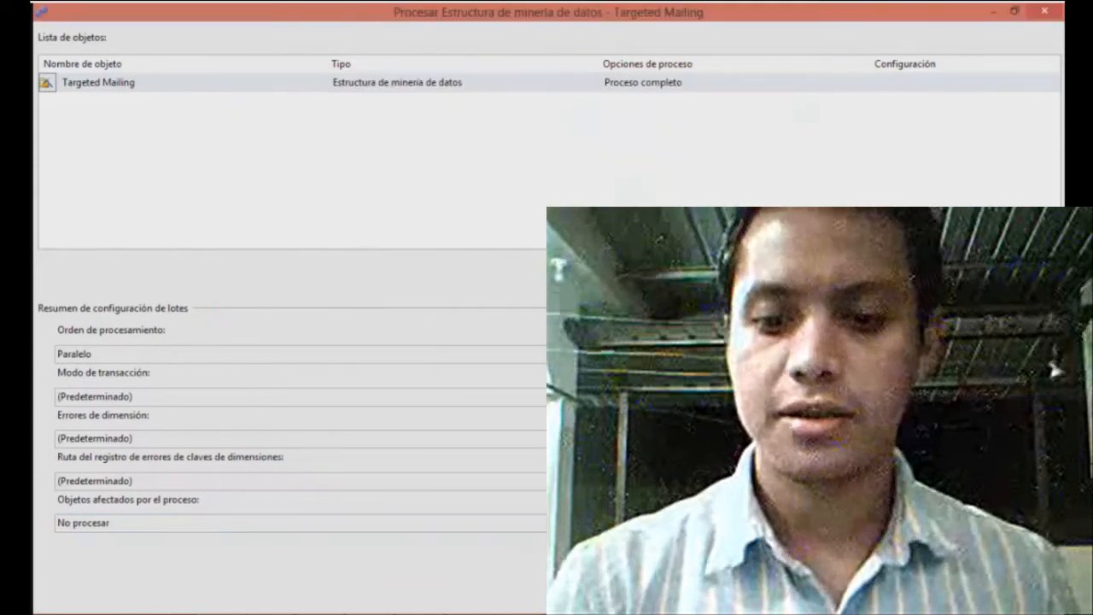
click(966, 599)
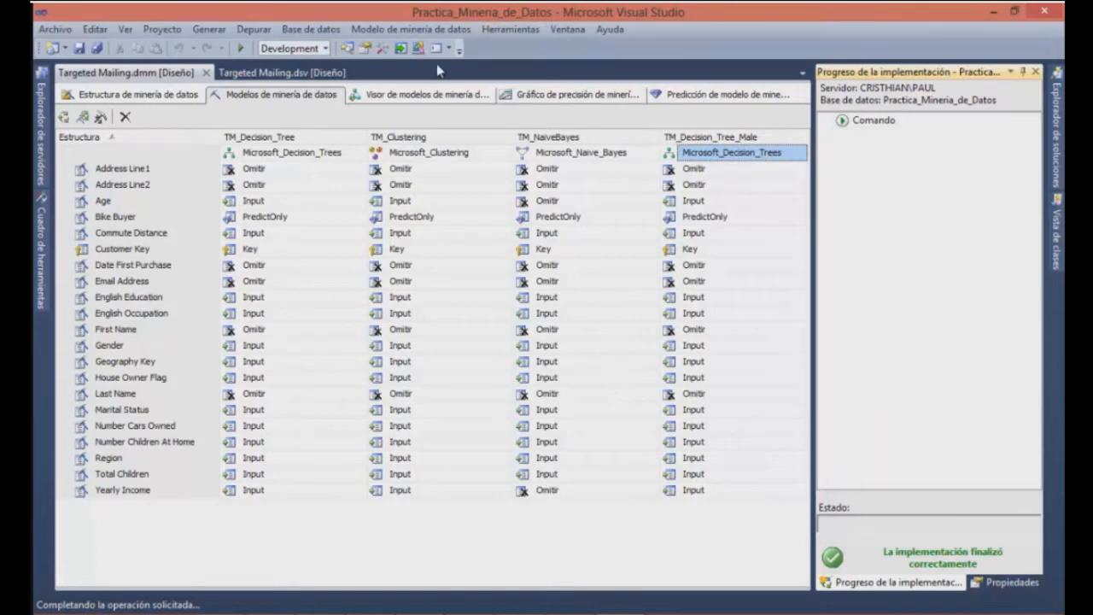
click(426, 100)
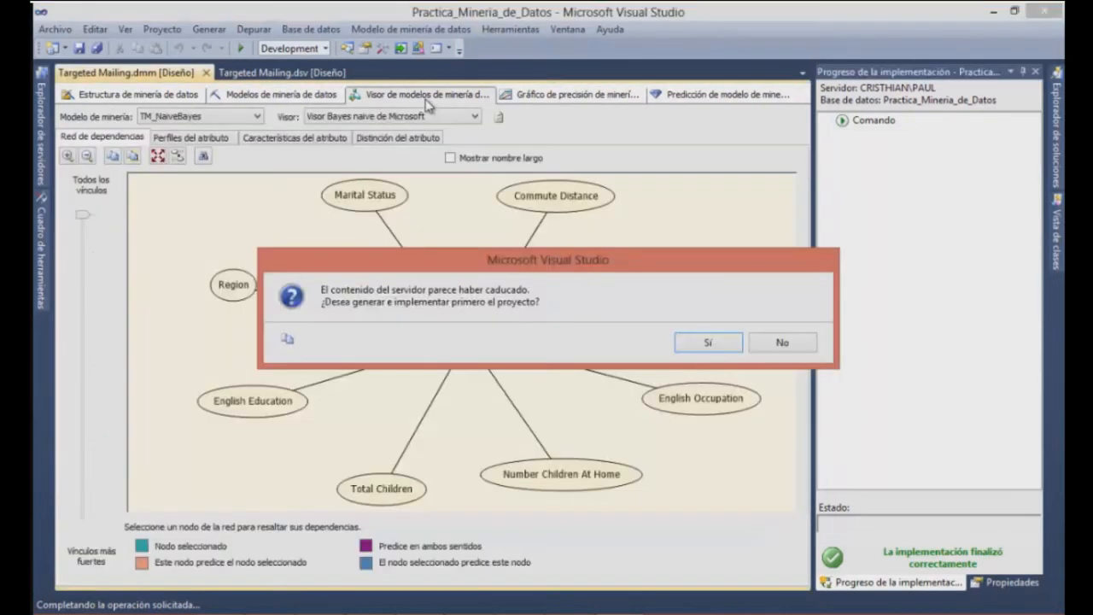
click(708, 343)
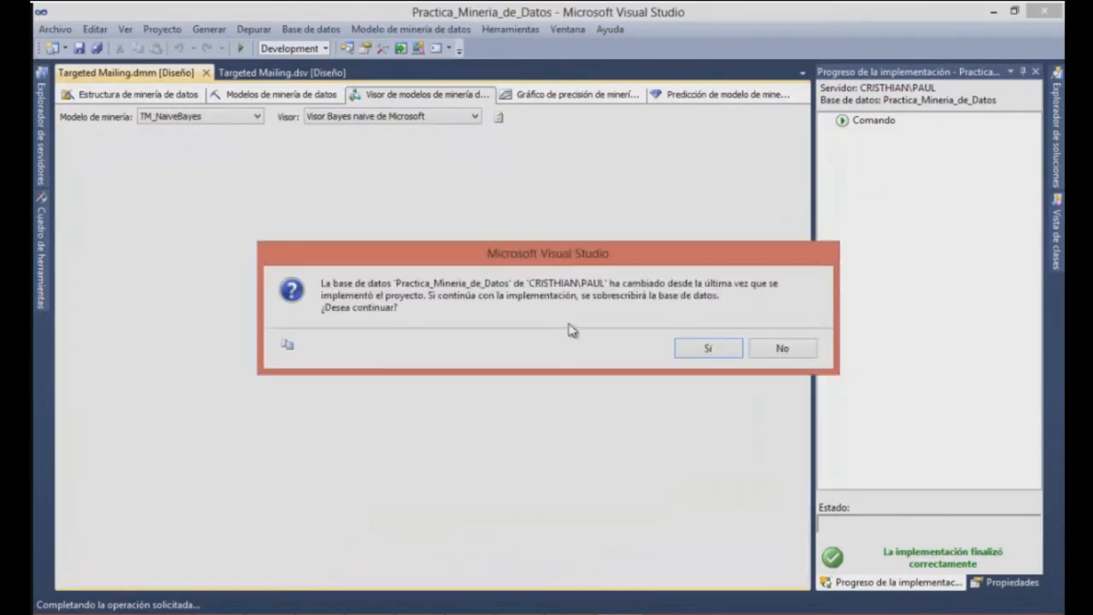
click(709, 349)
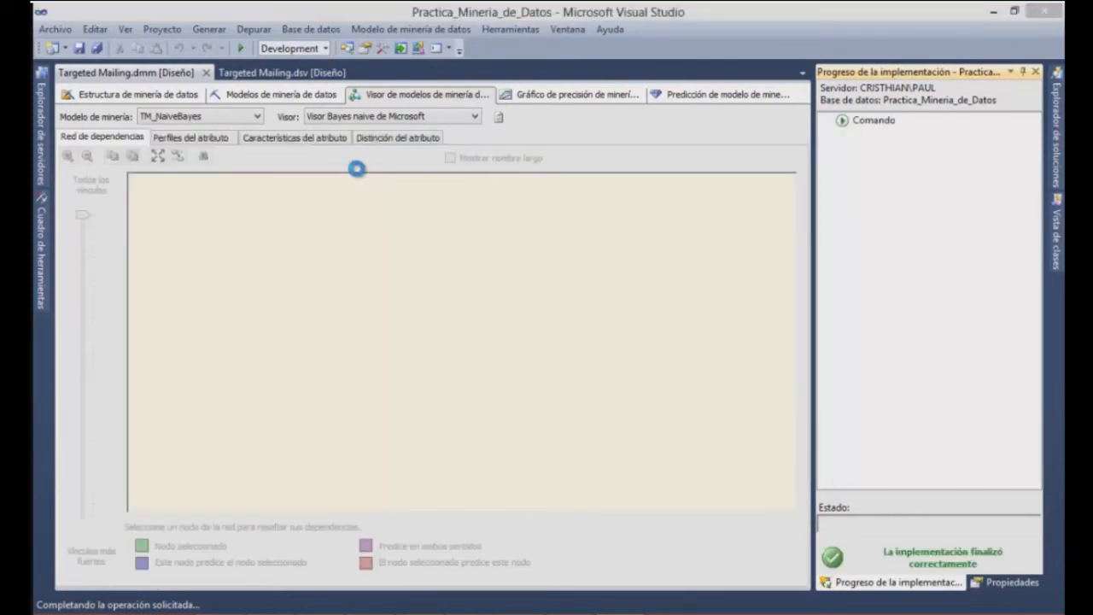
Examine the decision tree of TM_Decision_Tree_Male and the link strengths in its dependency network
click(237, 117)
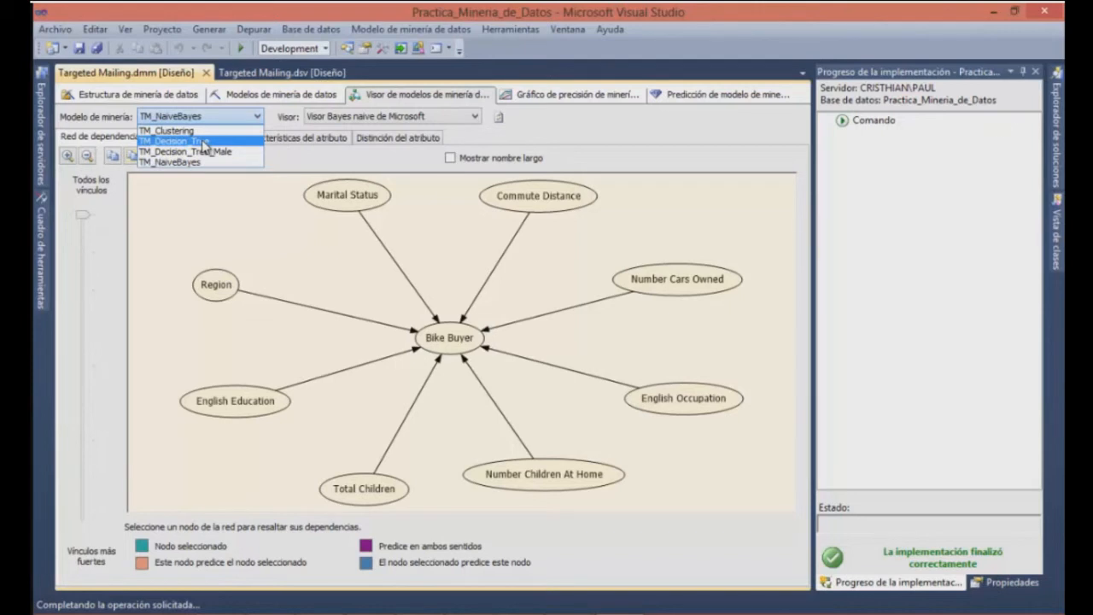
click(205, 151)
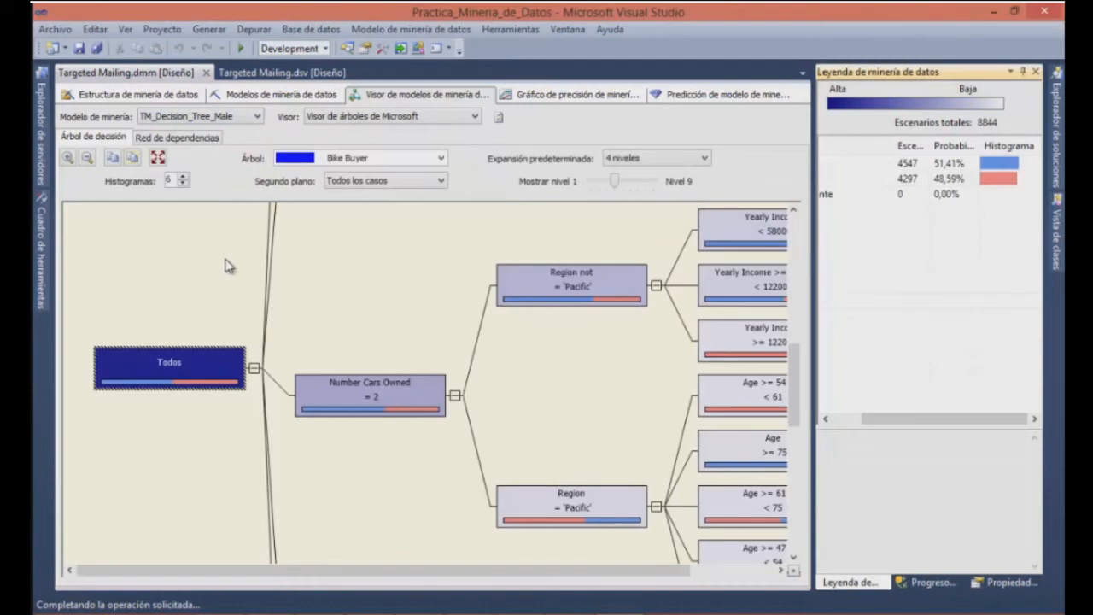
click(87, 159)
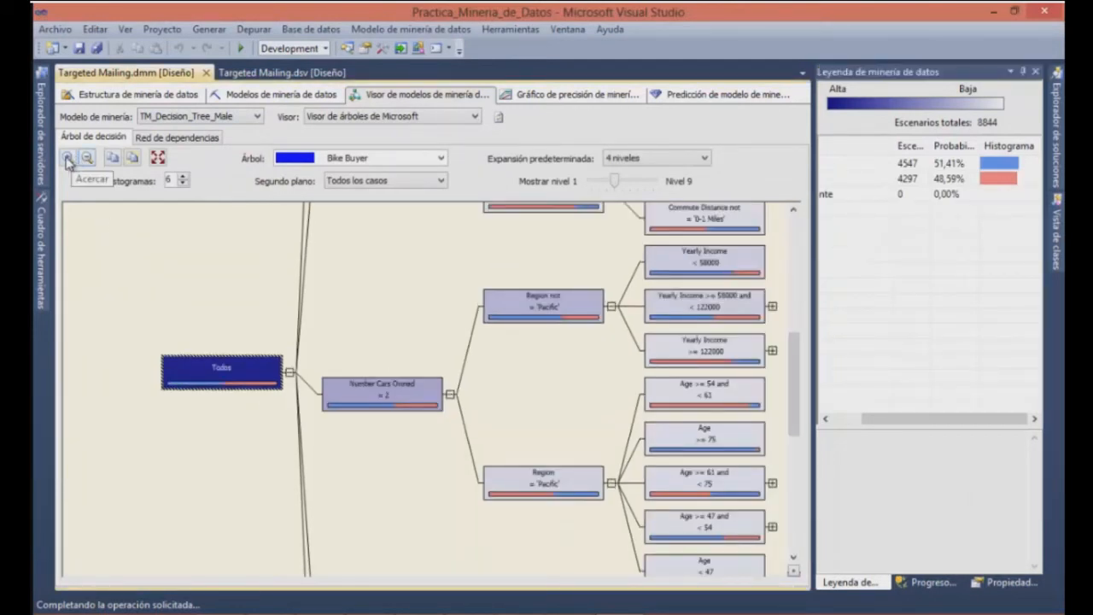
click(165, 142)
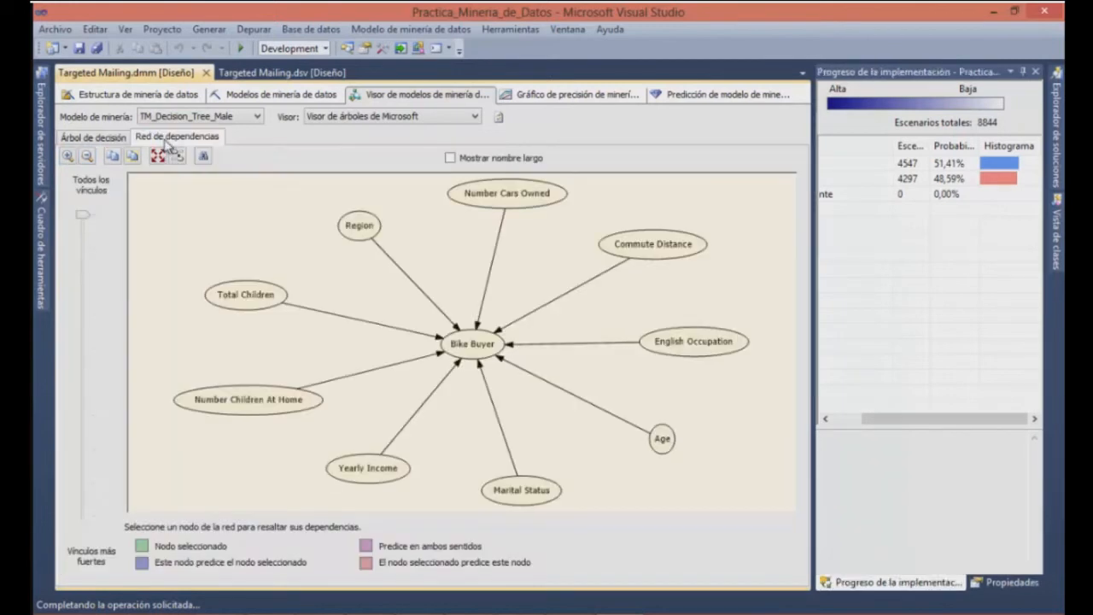
click(83, 278)
double_click(81, 231)
click(82, 224)
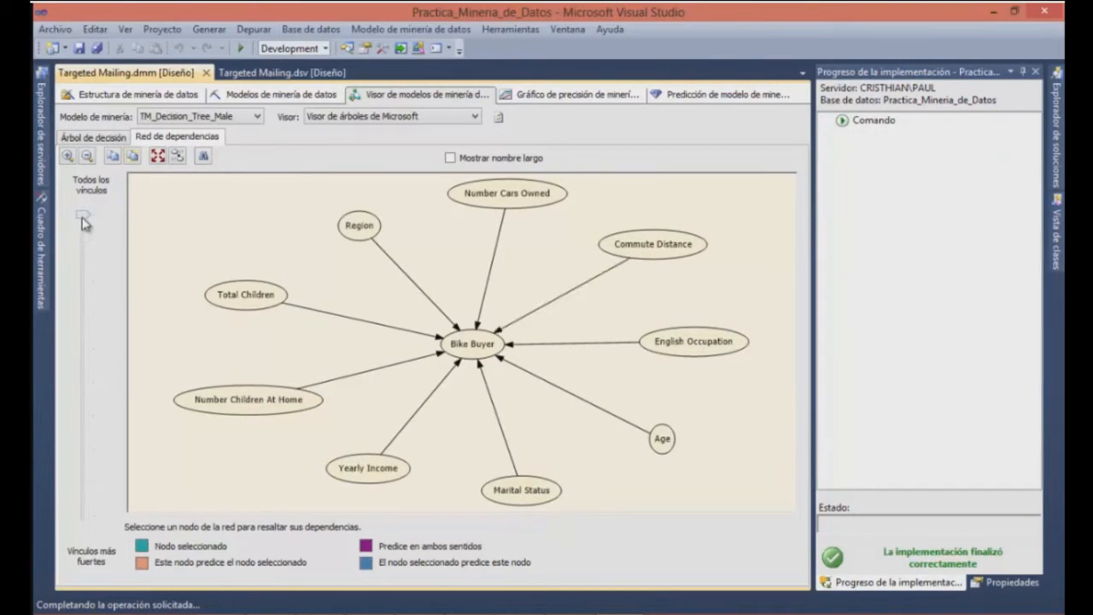
Set the prediction value to 1 for all models in the accuracy chart and compare their profits in the profit chart
click(540, 95)
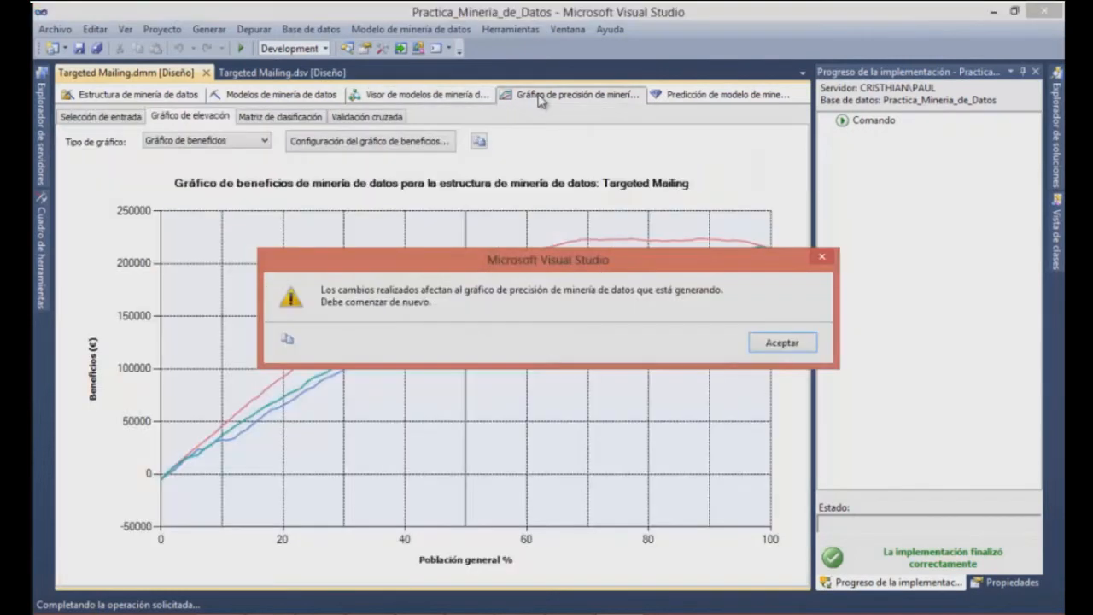
click(775, 344)
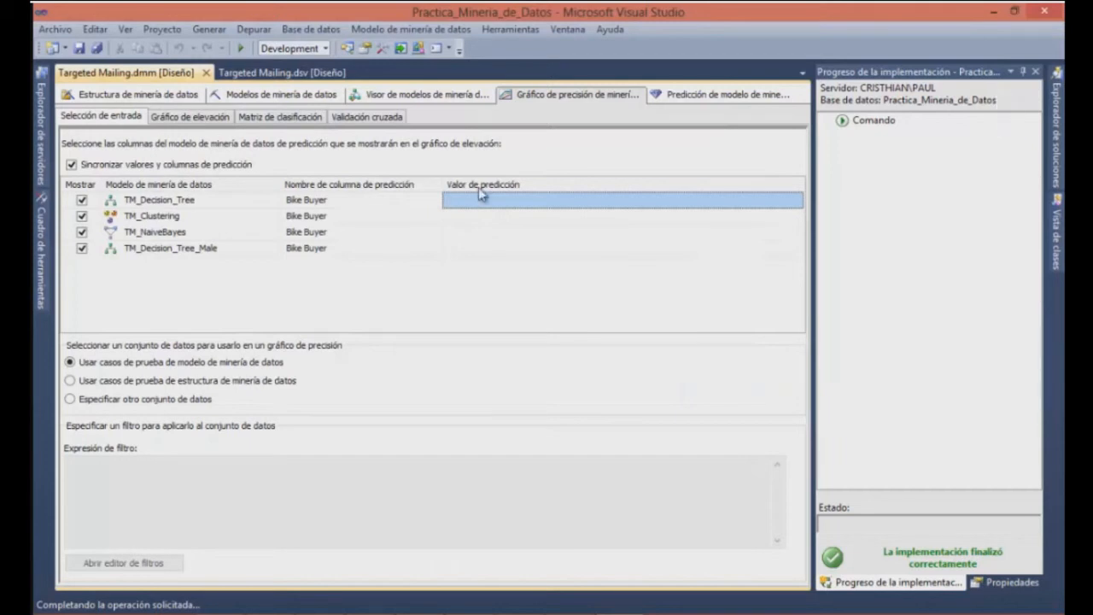
click(619, 209)
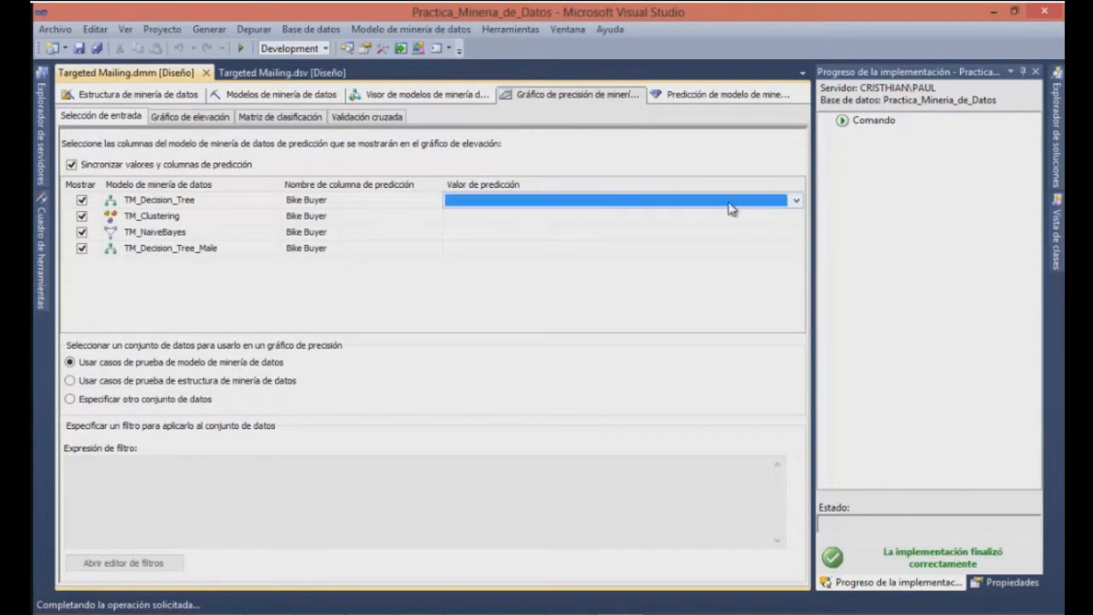
click(795, 203)
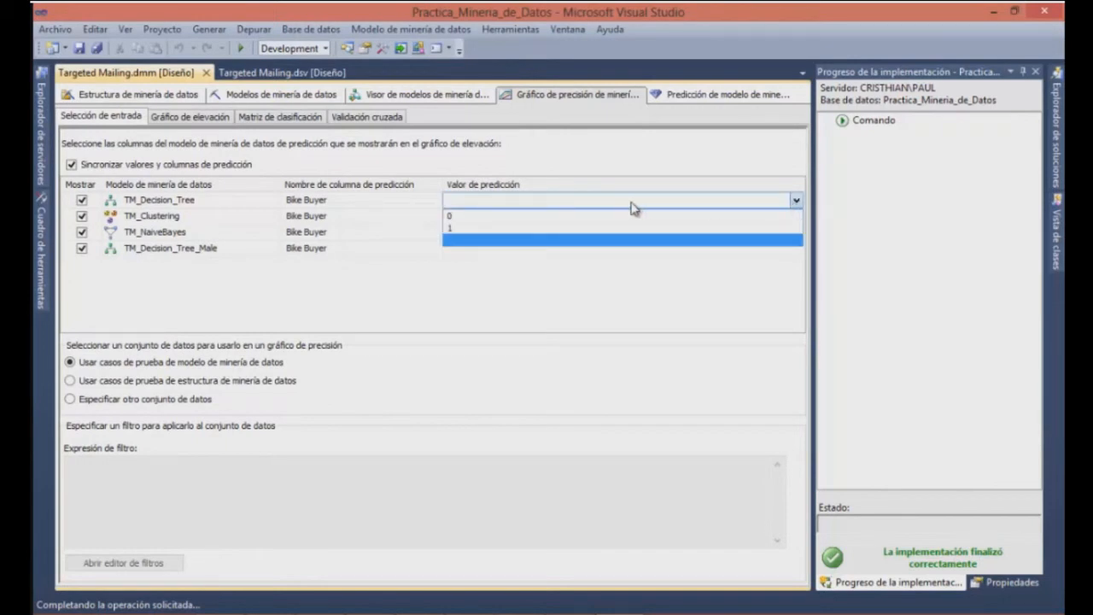
click(491, 229)
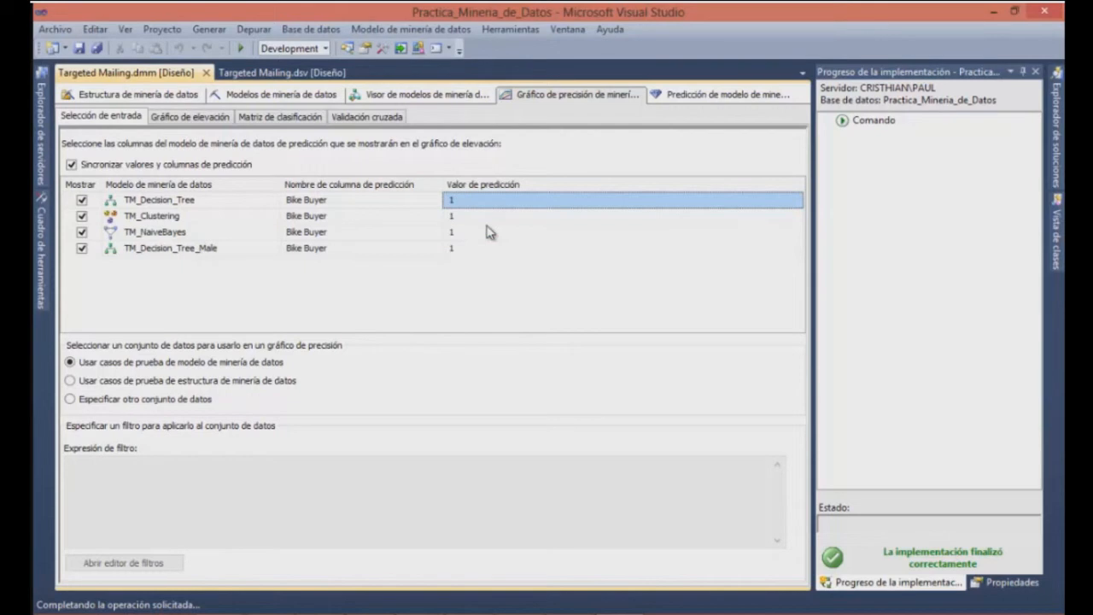
click(170, 118)
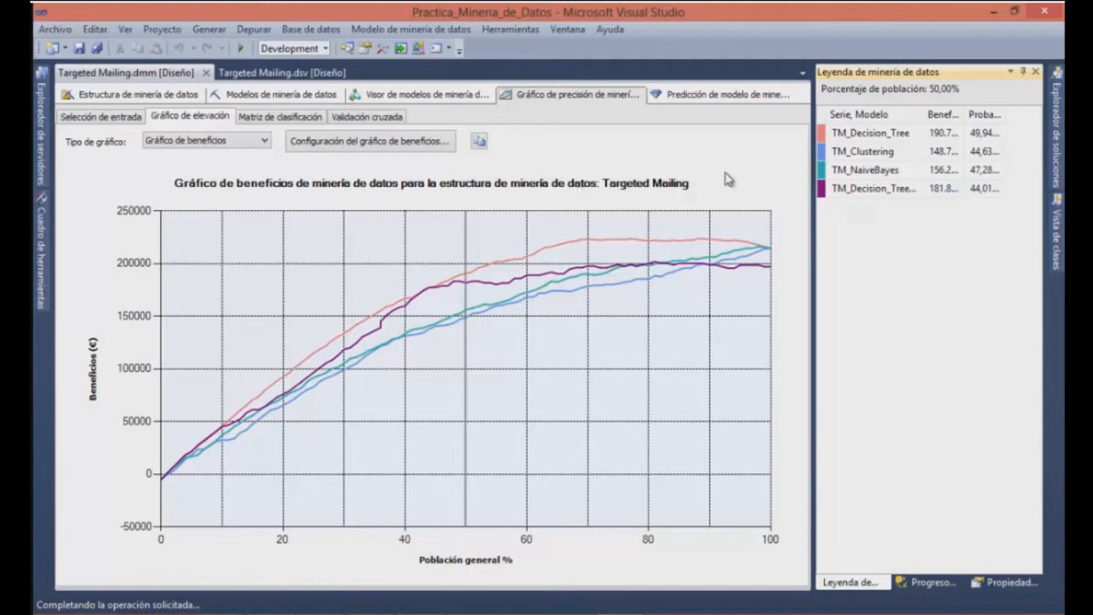
drag(965, 120, 989, 120)
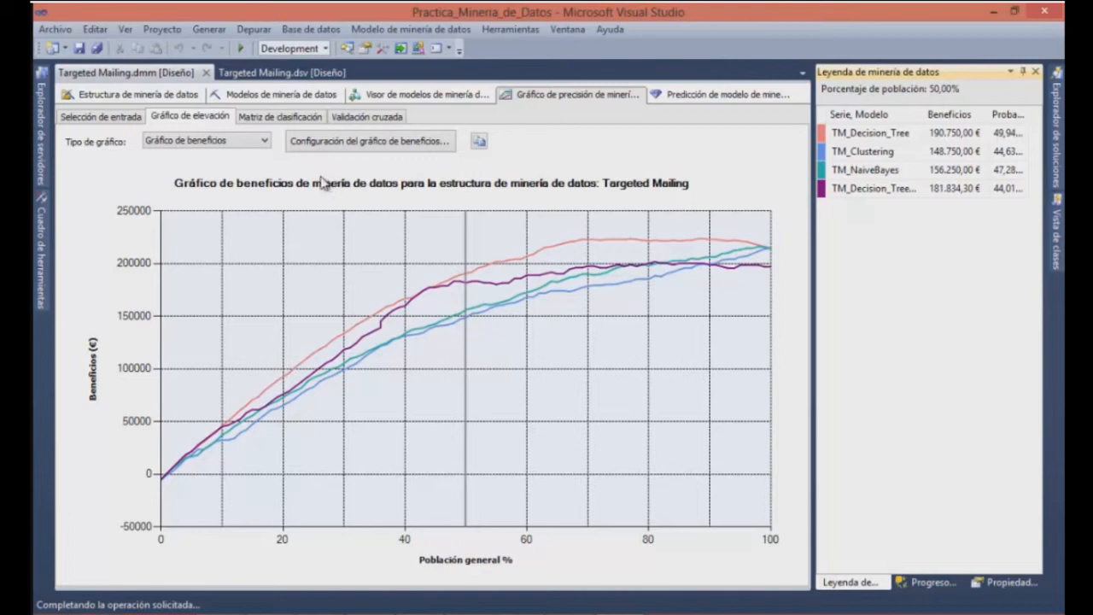
Set up a model prediction using TM_Decision_Tree as the mining model and ProspectiveBuyer as the input case table
click(713, 94)
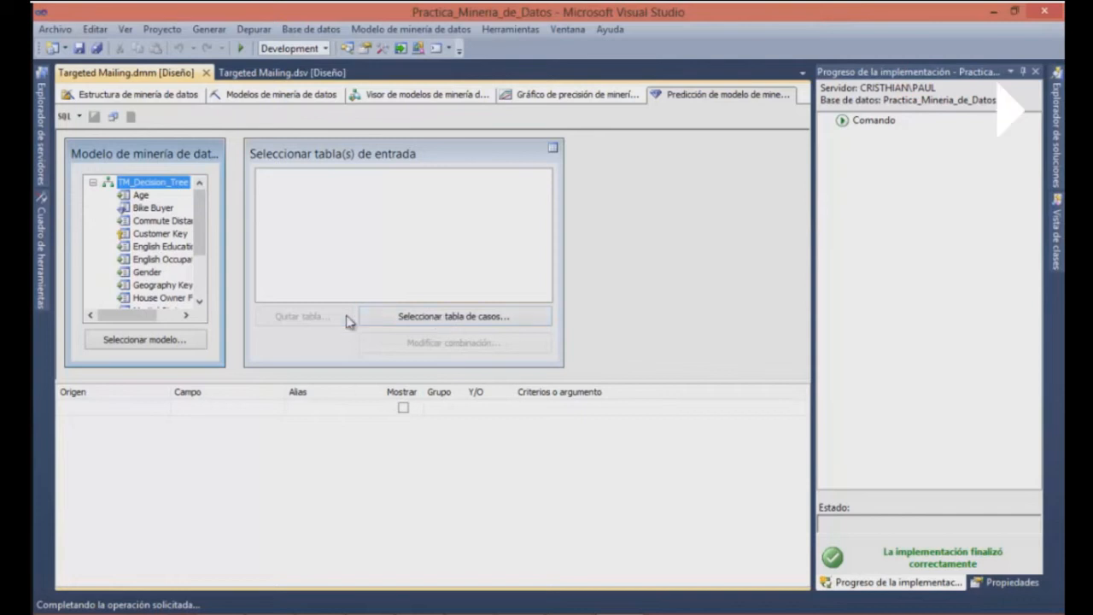
click(193, 340)
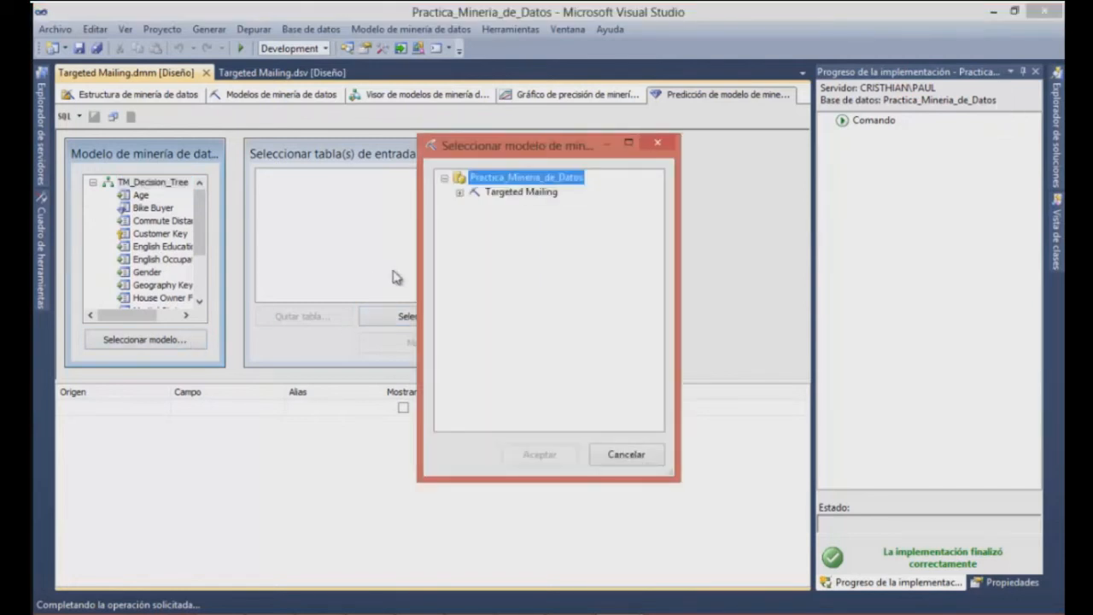
click(459, 194)
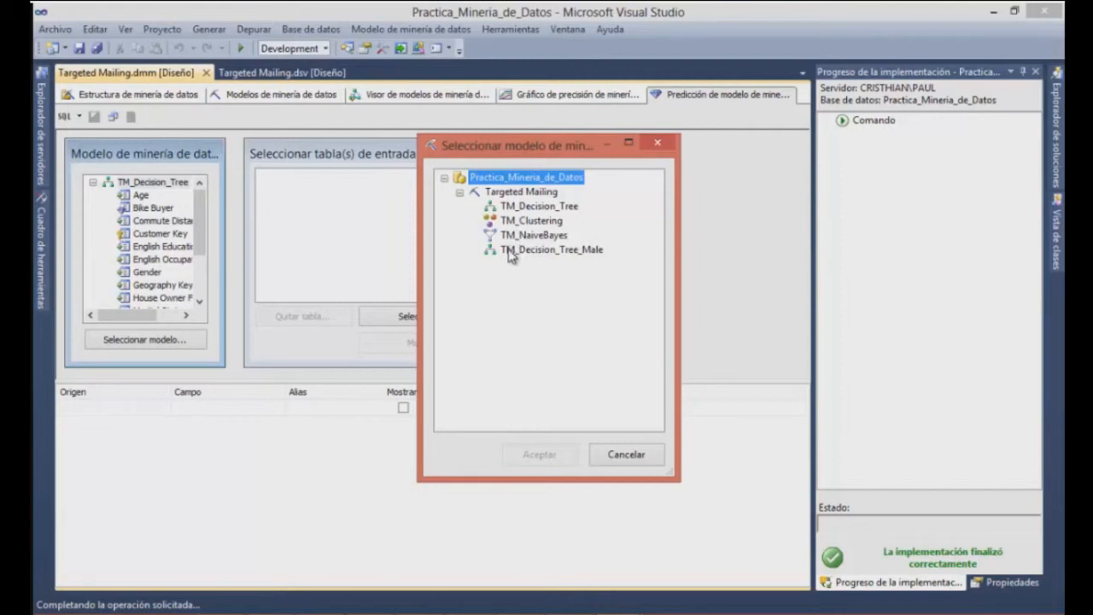
click(532, 207)
click(547, 456)
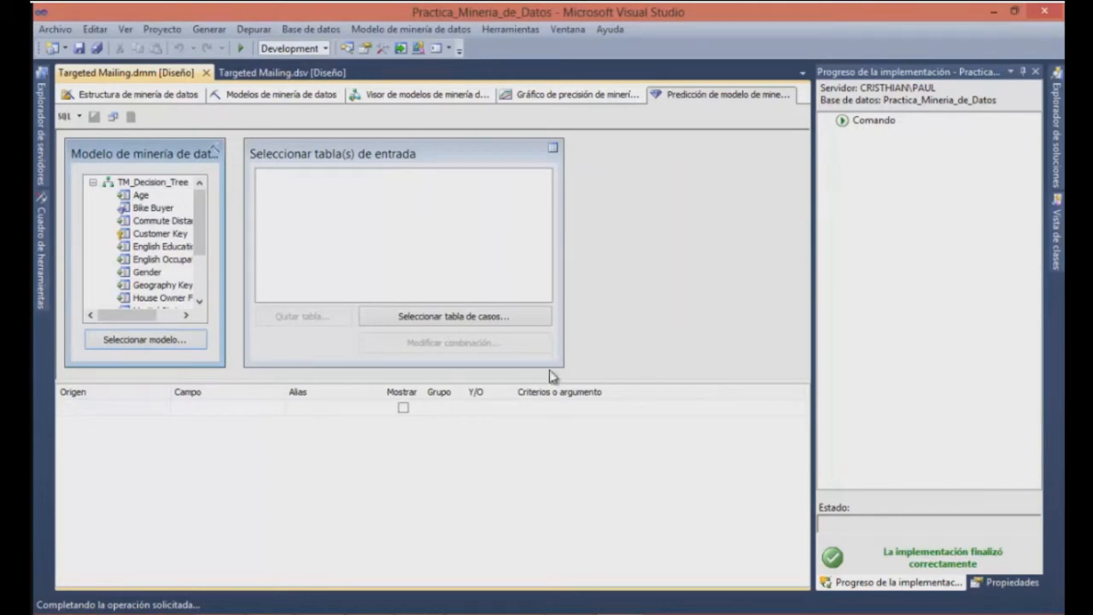
click(487, 317)
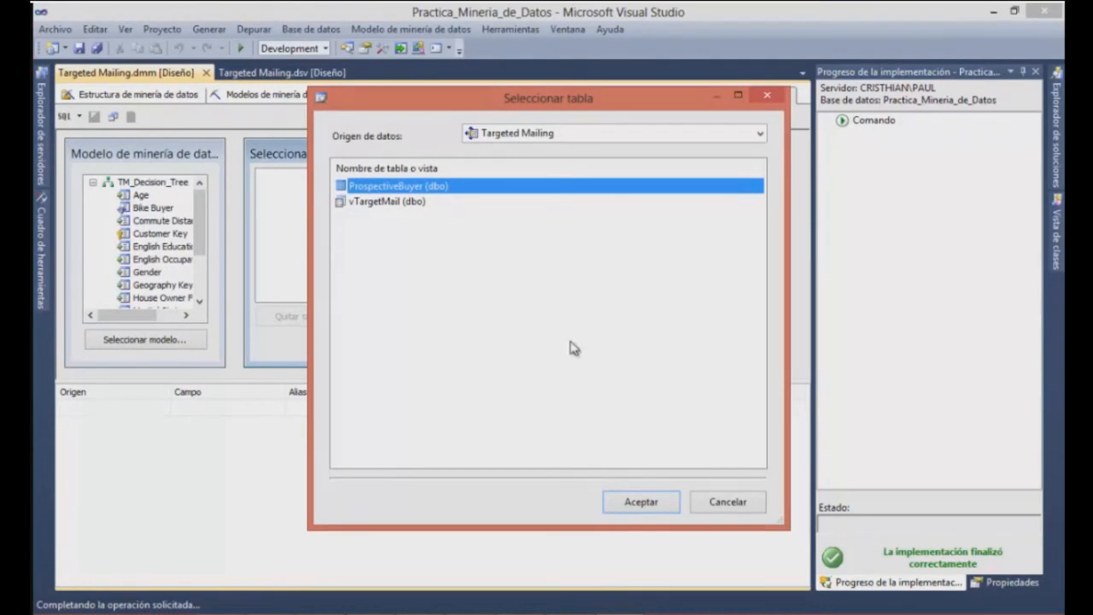
click(667, 508)
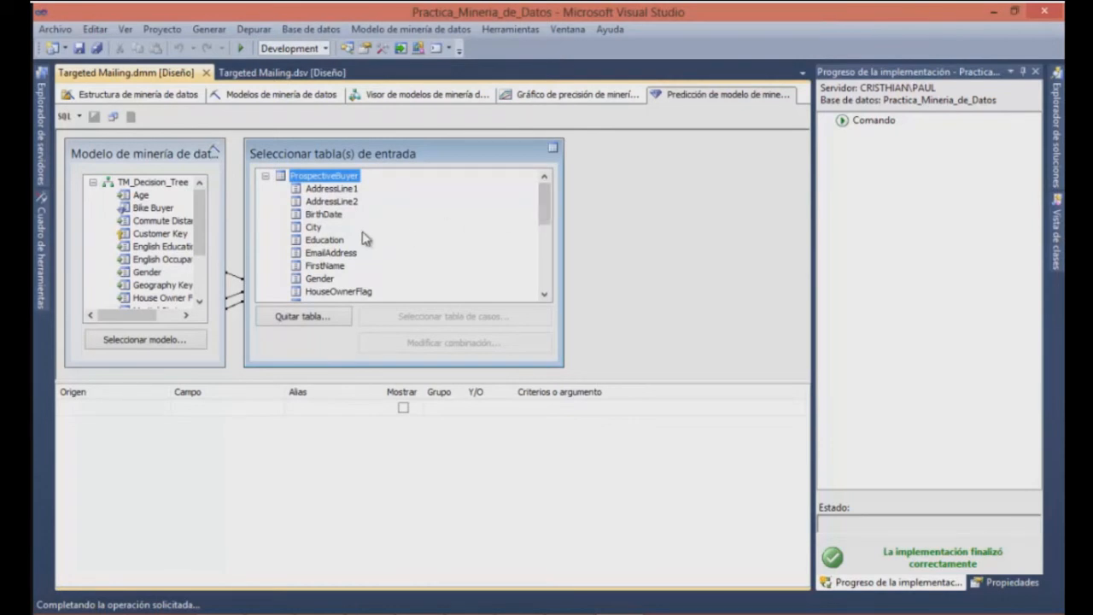
Modify the column connections so the model's Age column maps to ProspectiveBuyer.Unknown
right_click(236, 304)
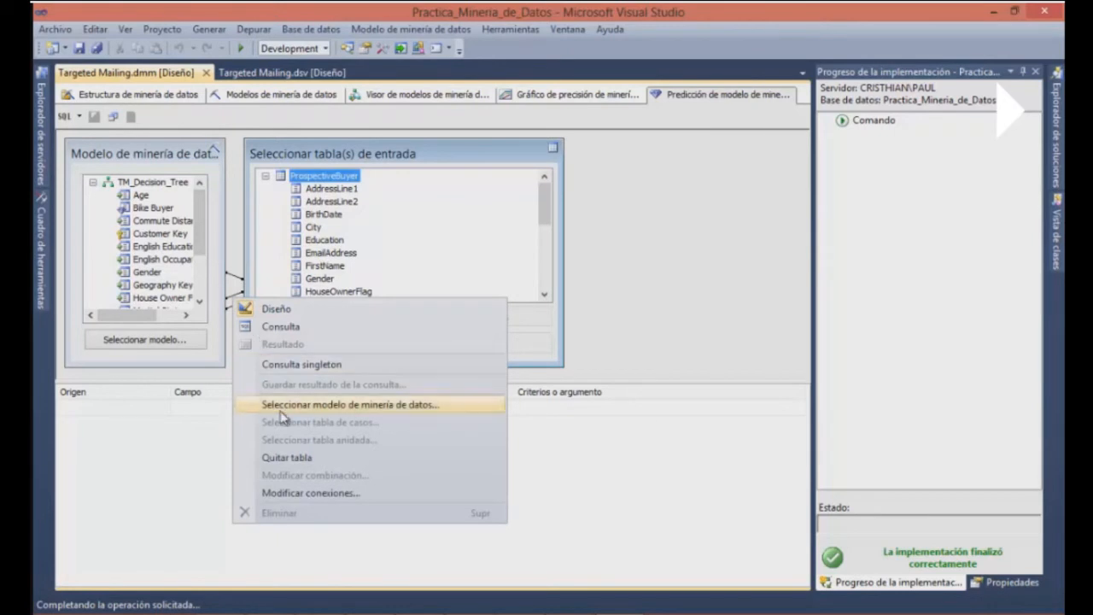
click(340, 497)
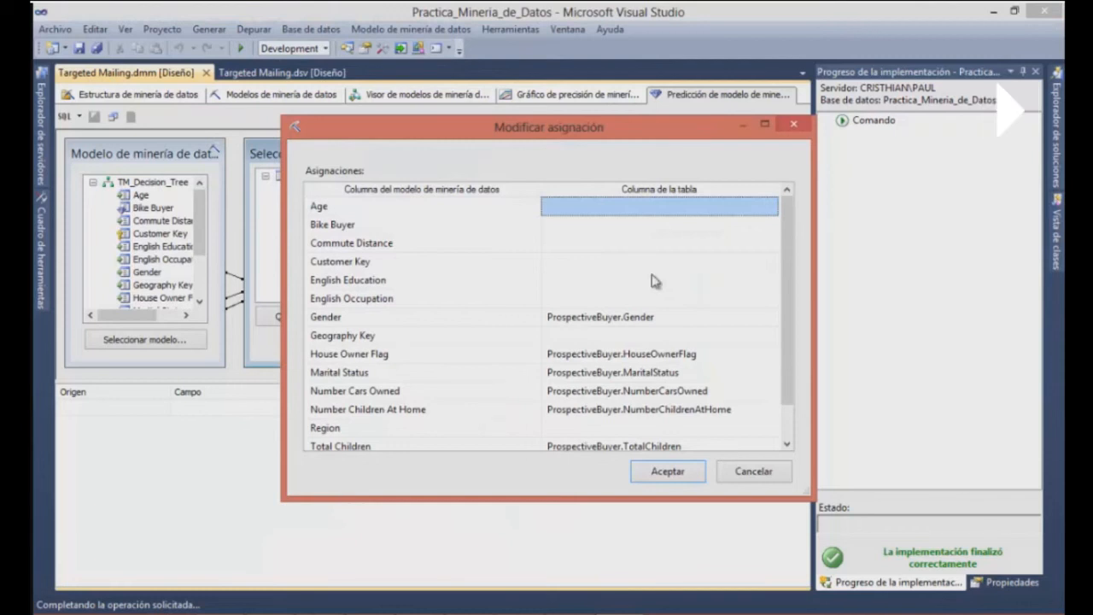
click(771, 209)
click(771, 210)
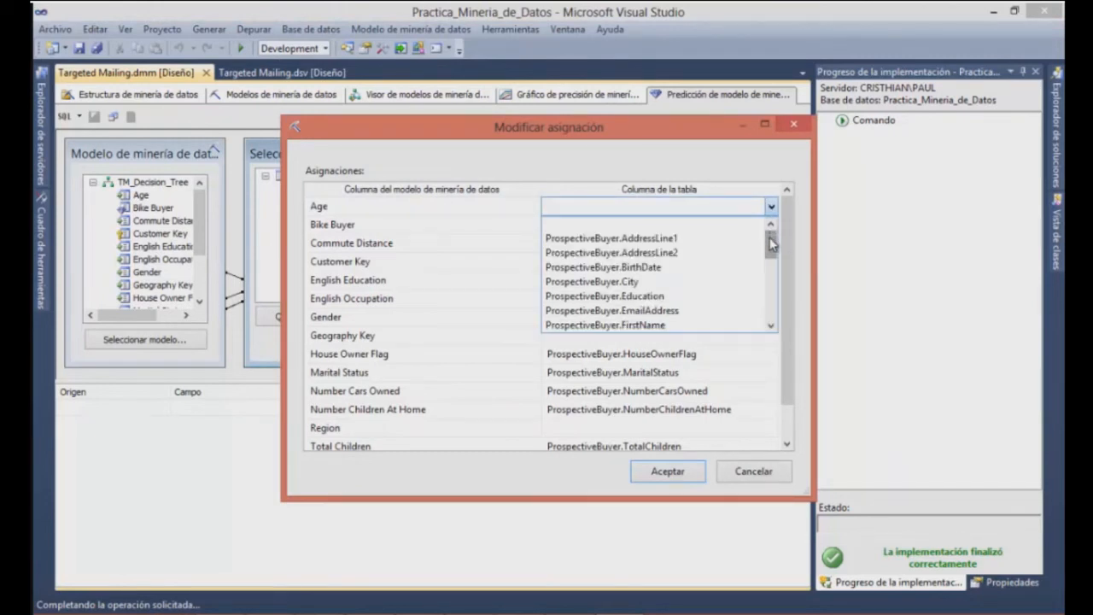
drag(771, 244, 771, 312)
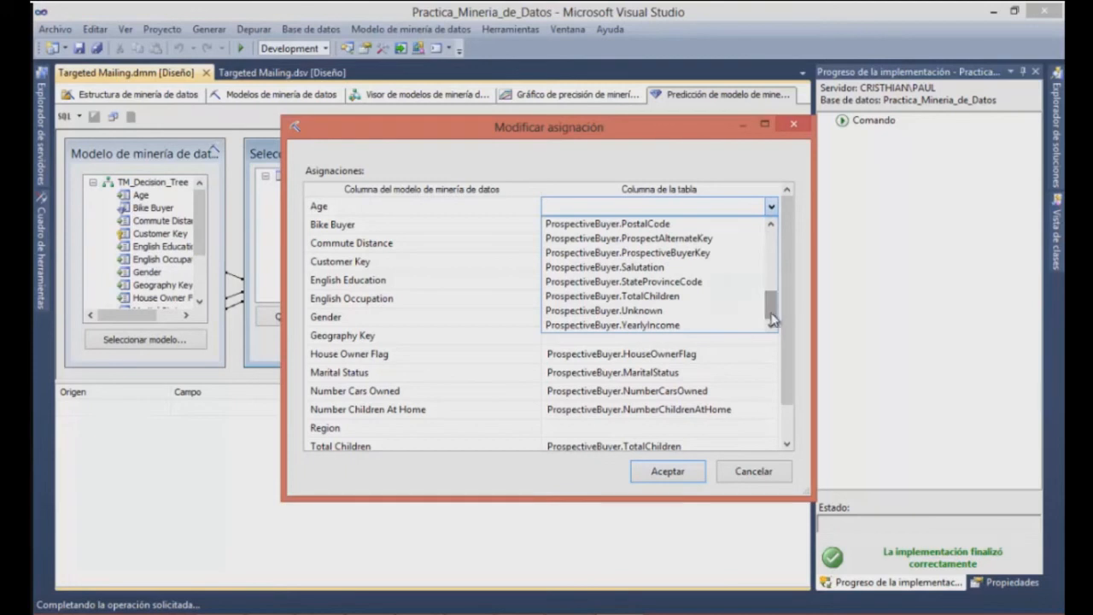
click(656, 313)
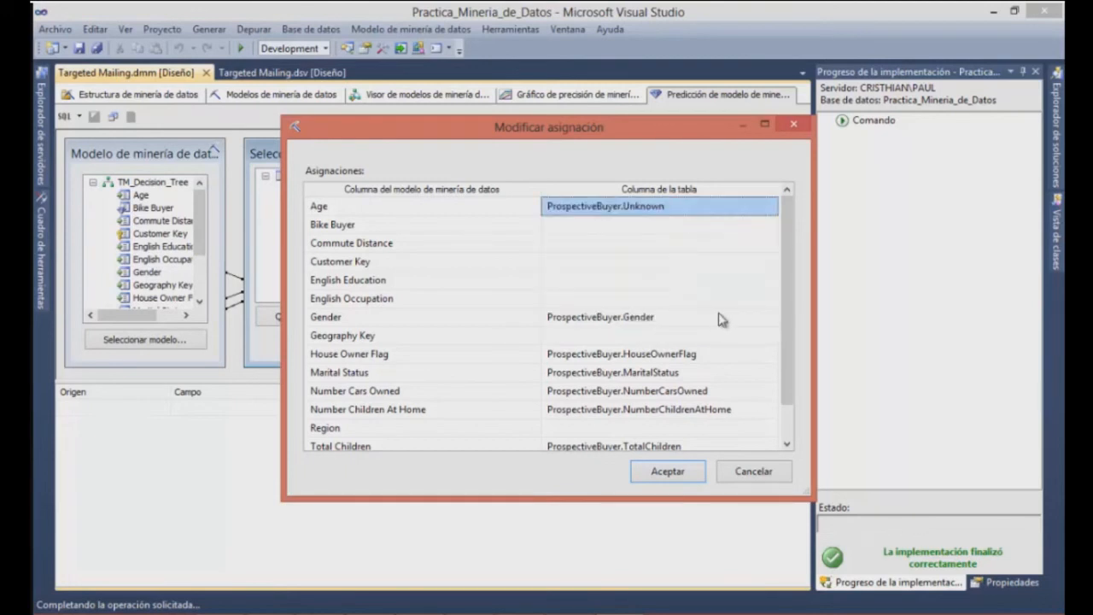
click(689, 472)
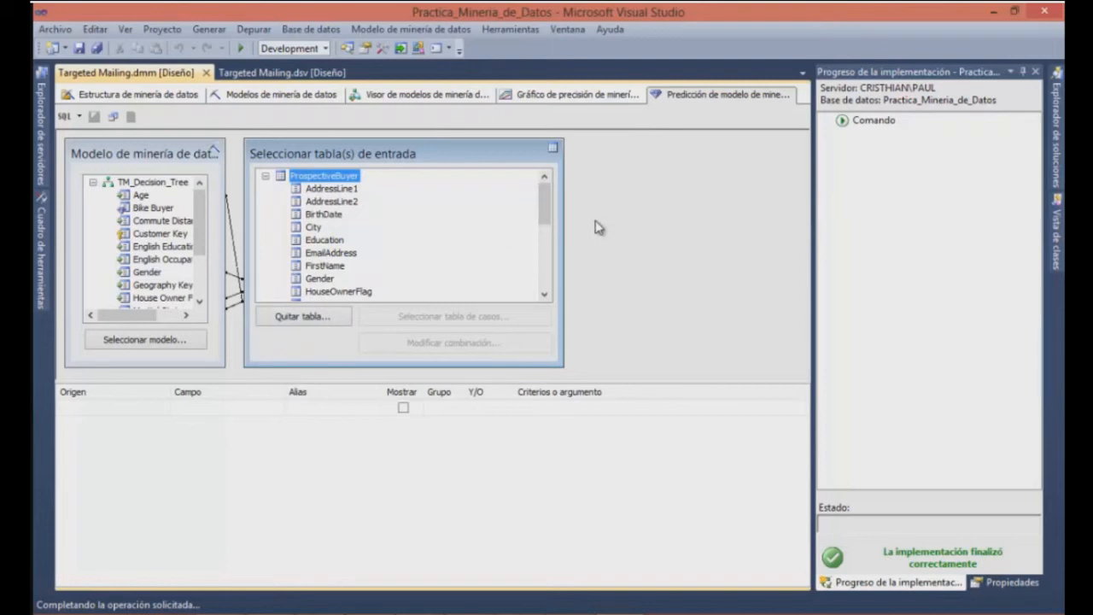
Add a prediction query row with TM_Decision_Tree as the source, the Bike Buyer field and criterion 1
click(137, 408)
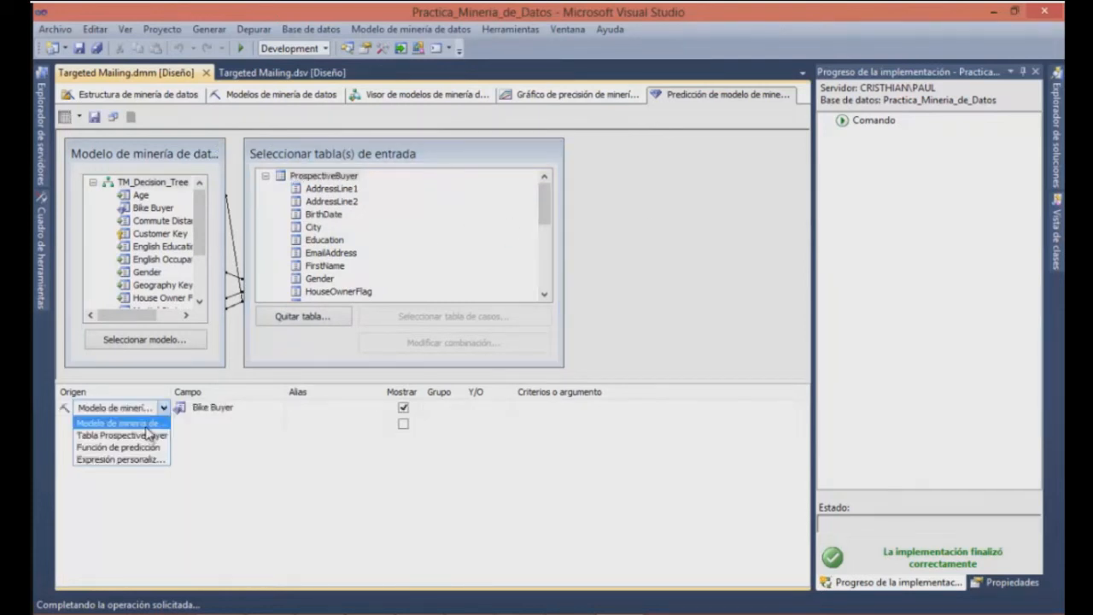
click(157, 423)
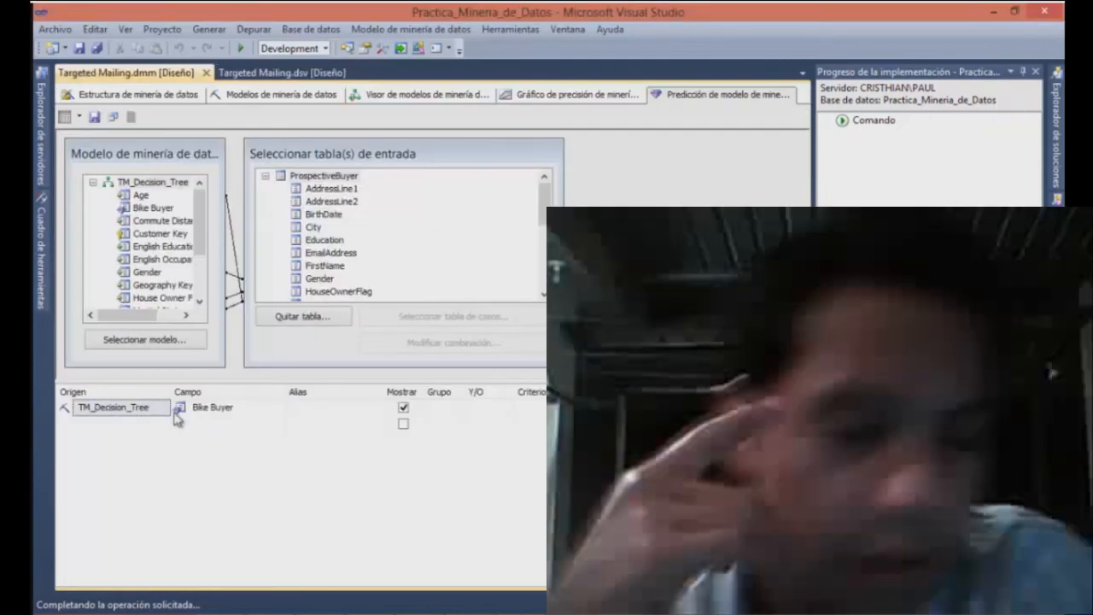
click(167, 411)
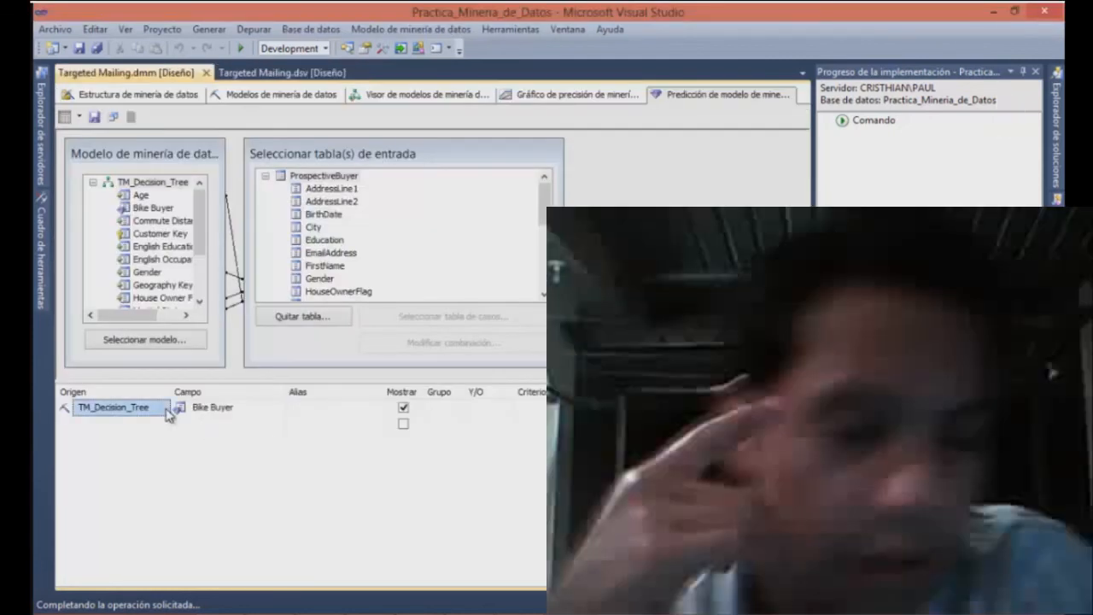
click(164, 410)
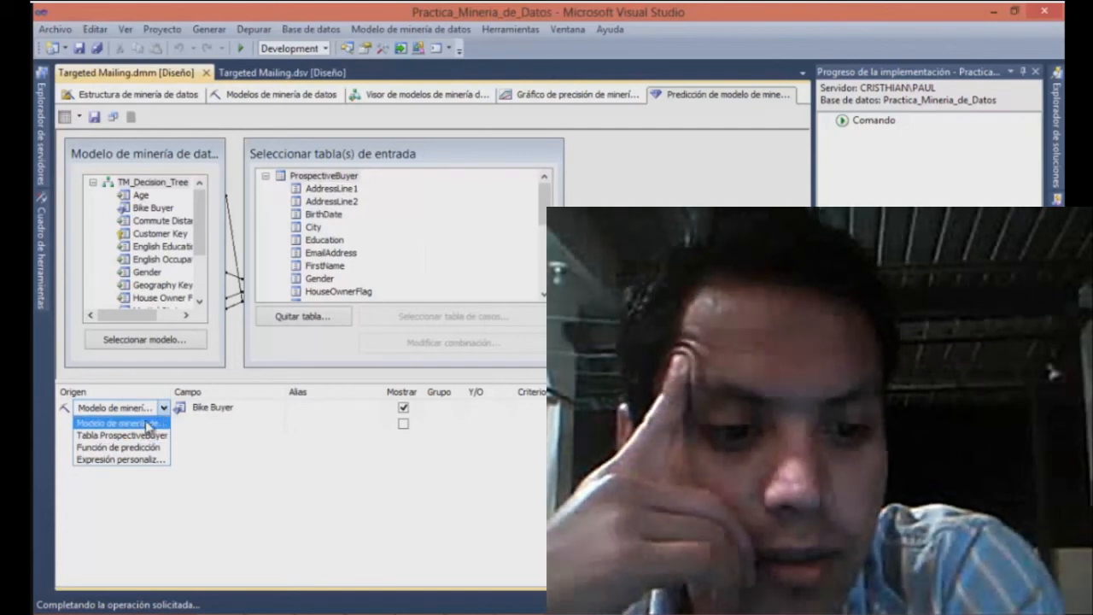
click(145, 422)
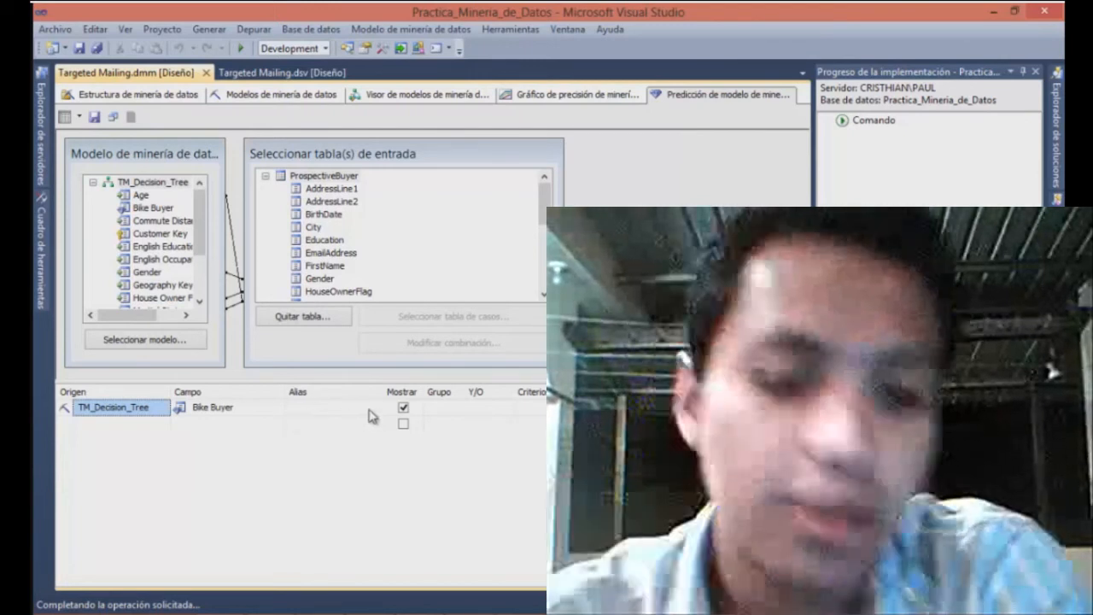
click(521, 407)
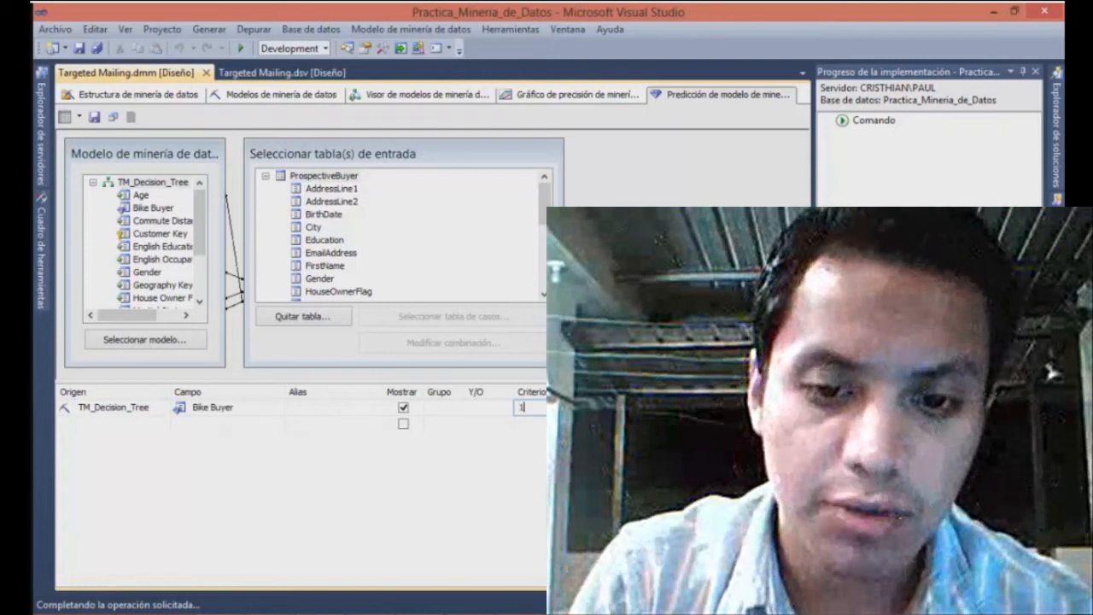
Add a second query row with a prediction function as the source and PredictProbability as its field
click(161, 425)
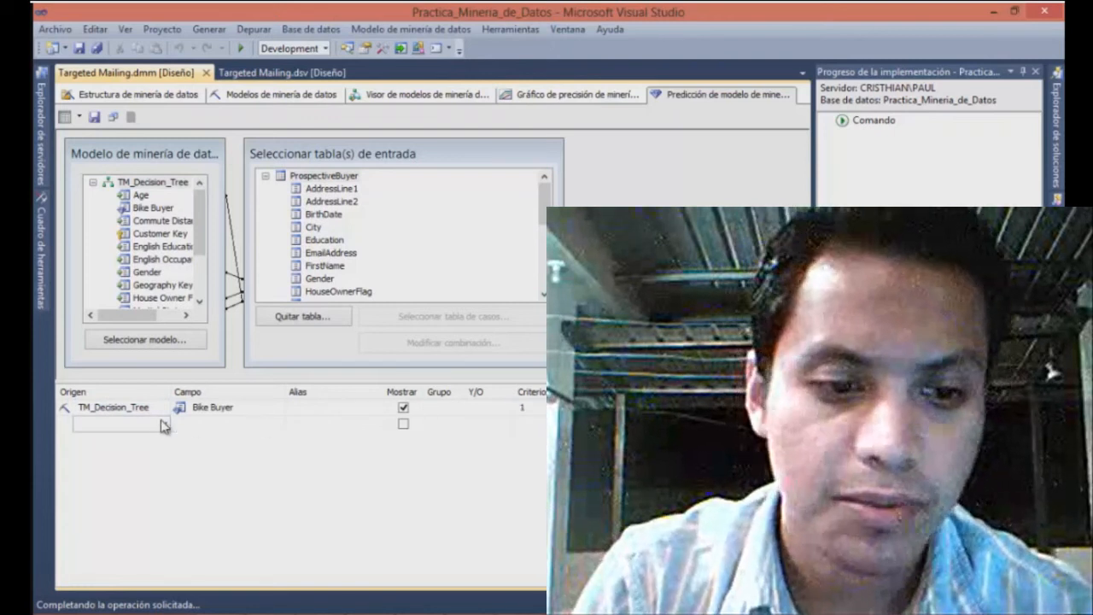
click(164, 425)
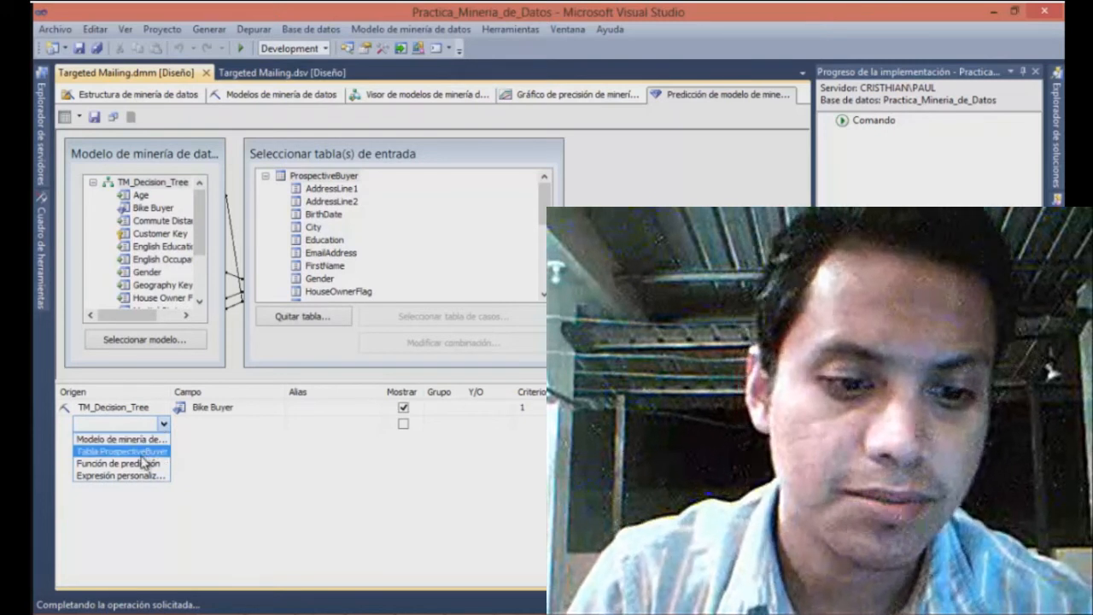
click(145, 466)
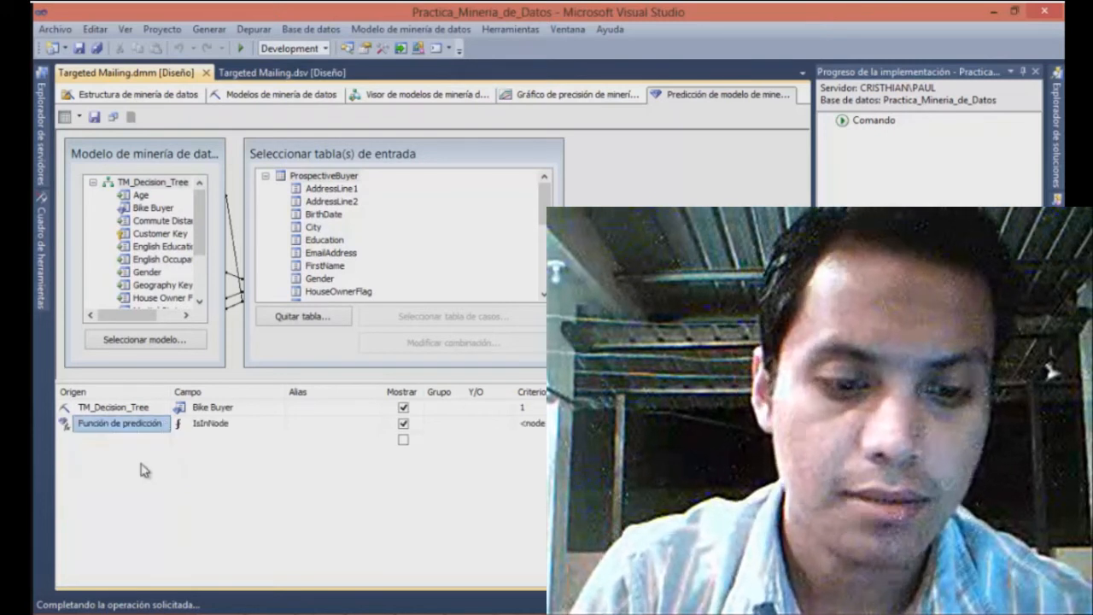
click(266, 427)
click(279, 425)
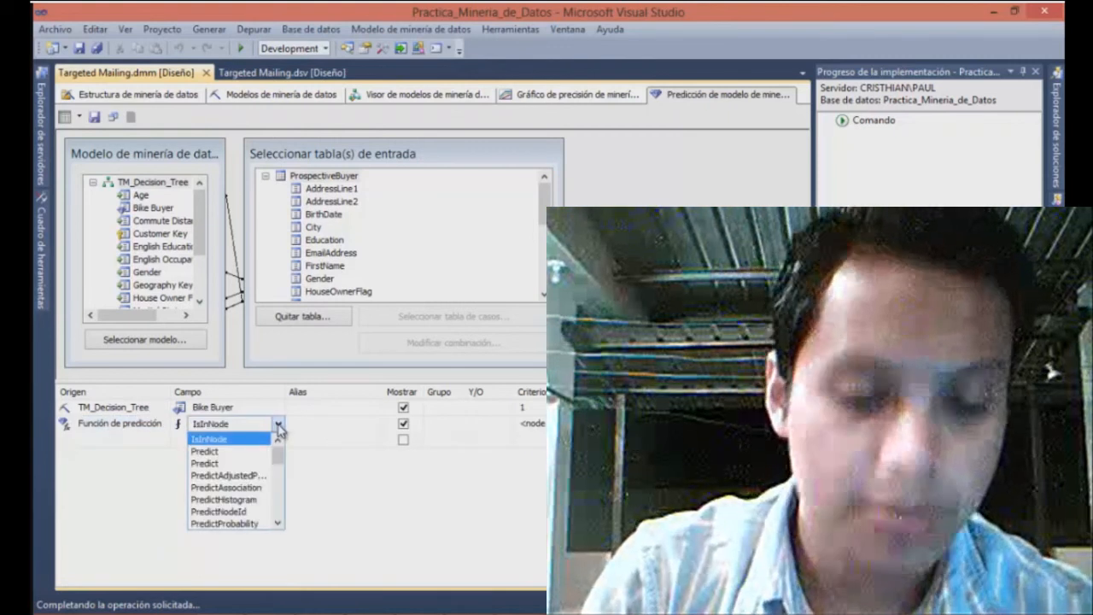
scroll(280, 453, down, 1)
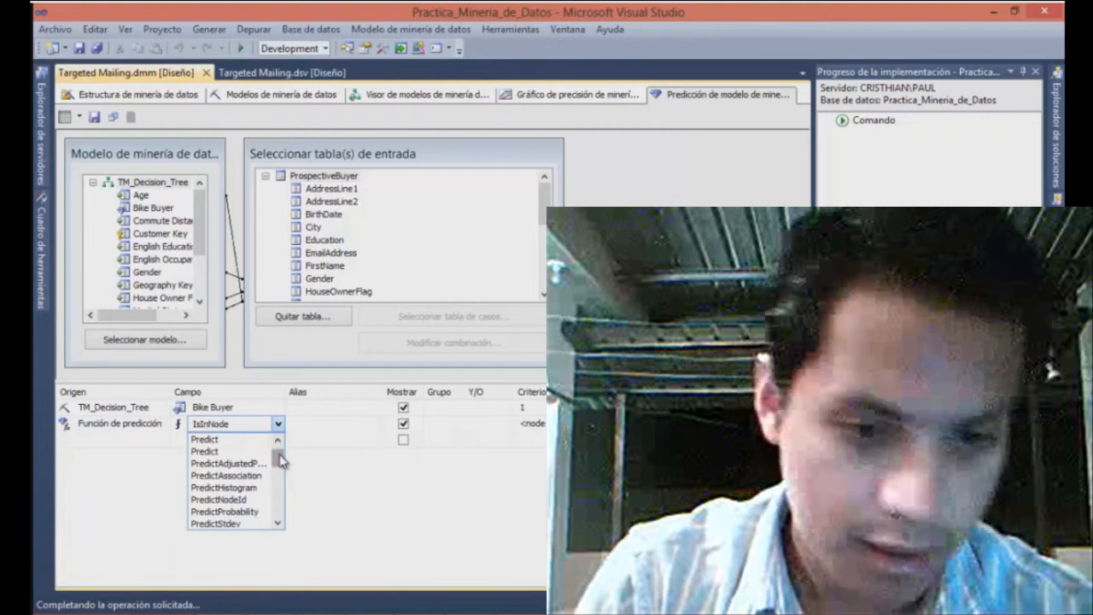
click(259, 512)
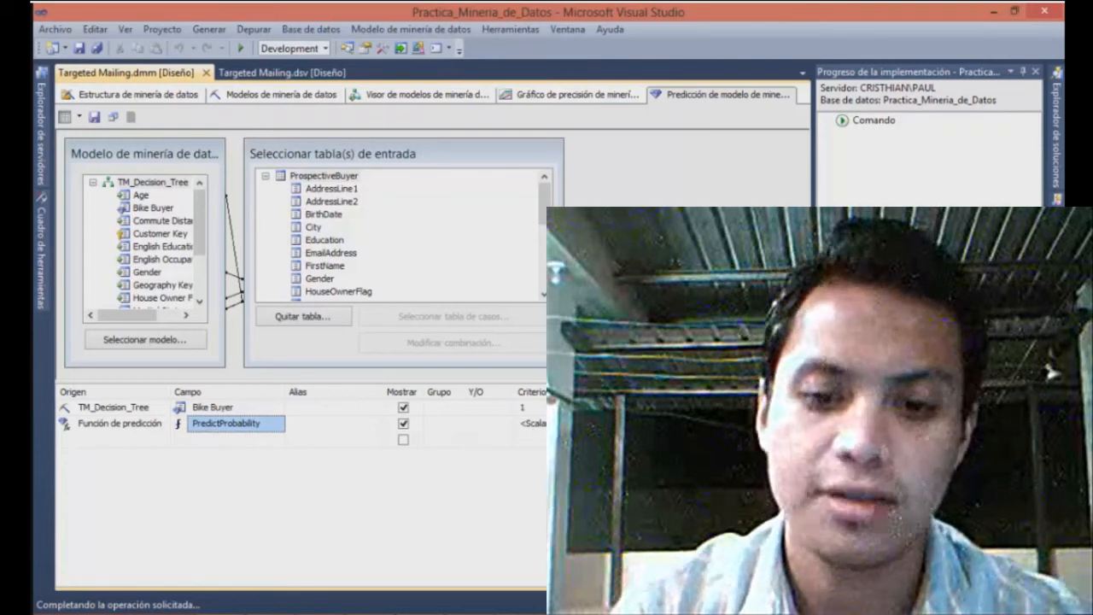
click(563, 424)
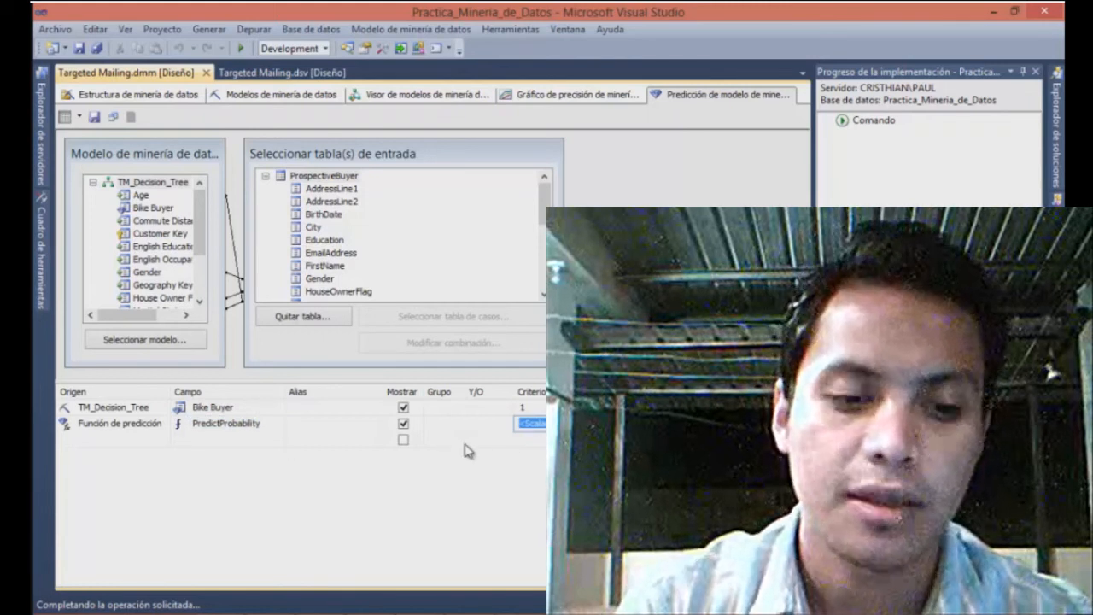
Add a third query row sourced from the ProspectiveBuyer table, and assign the model's Bike Buyer column as the PredictProbability argument
click(167, 442)
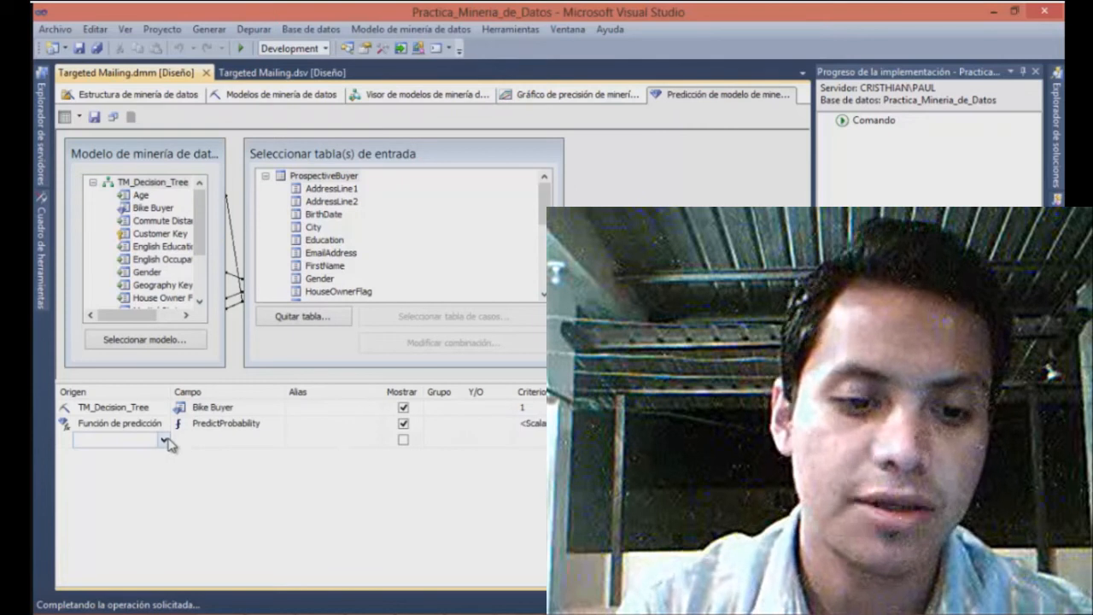
click(167, 442)
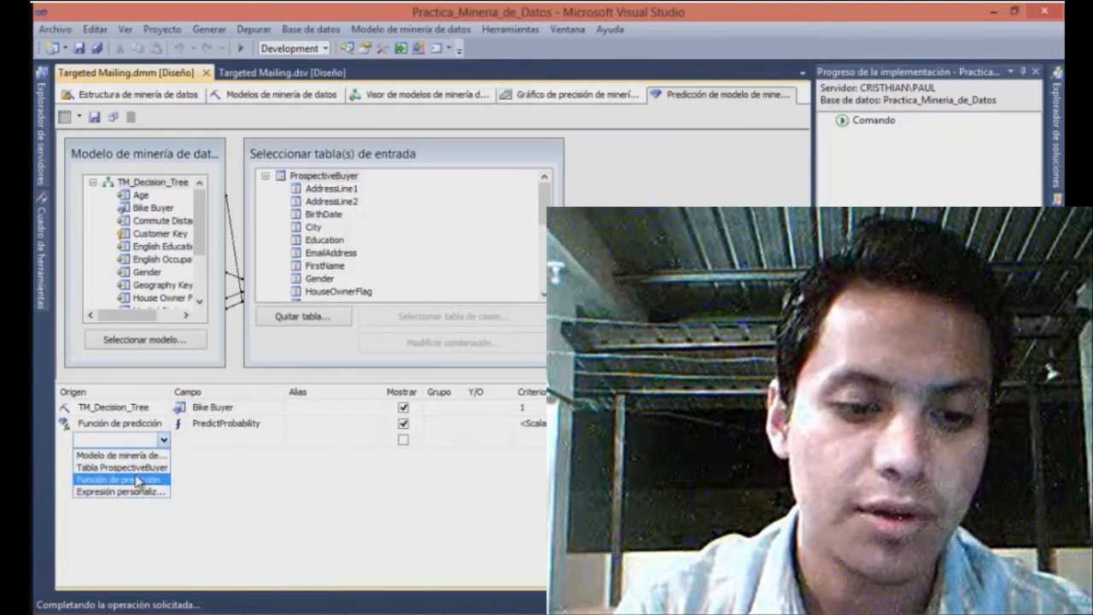
click(138, 470)
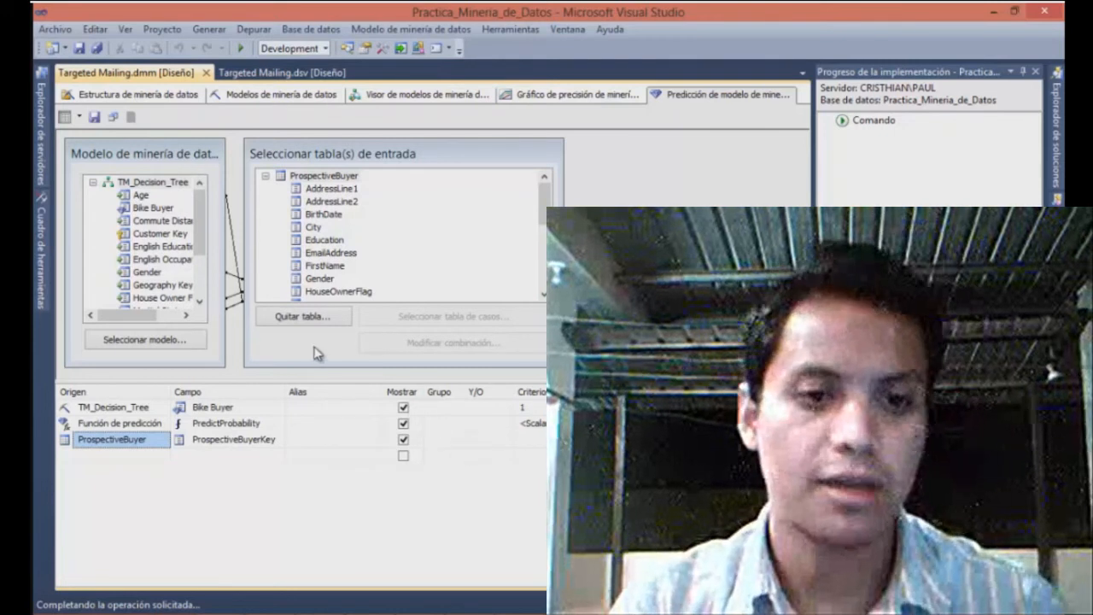
drag(124, 211, 536, 430)
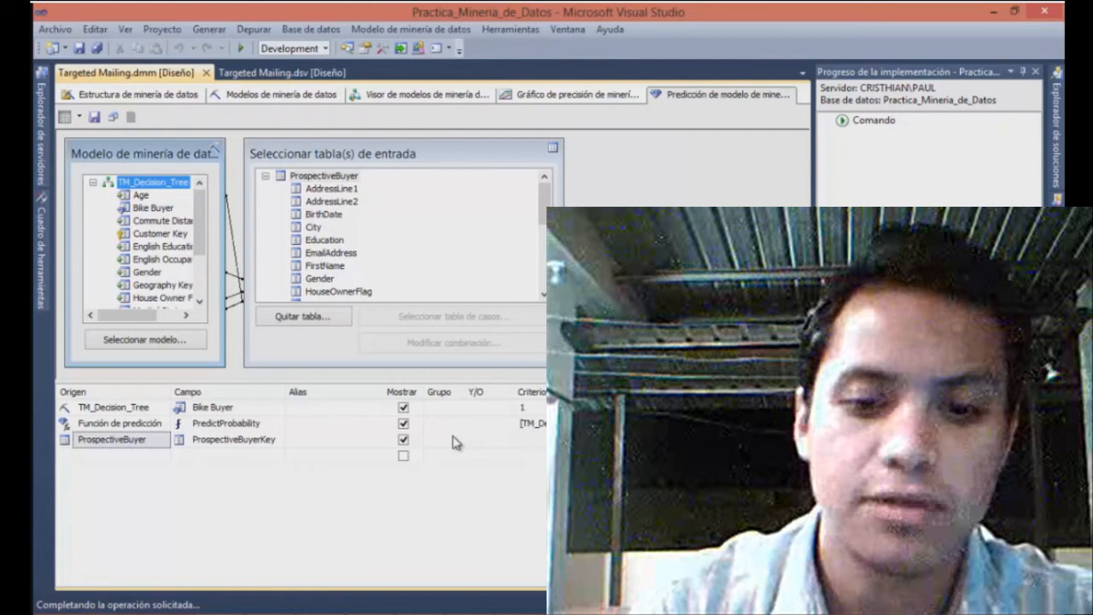
Set the ProspectiveBuyer row's field to AddressLine1
click(291, 439)
click(272, 440)
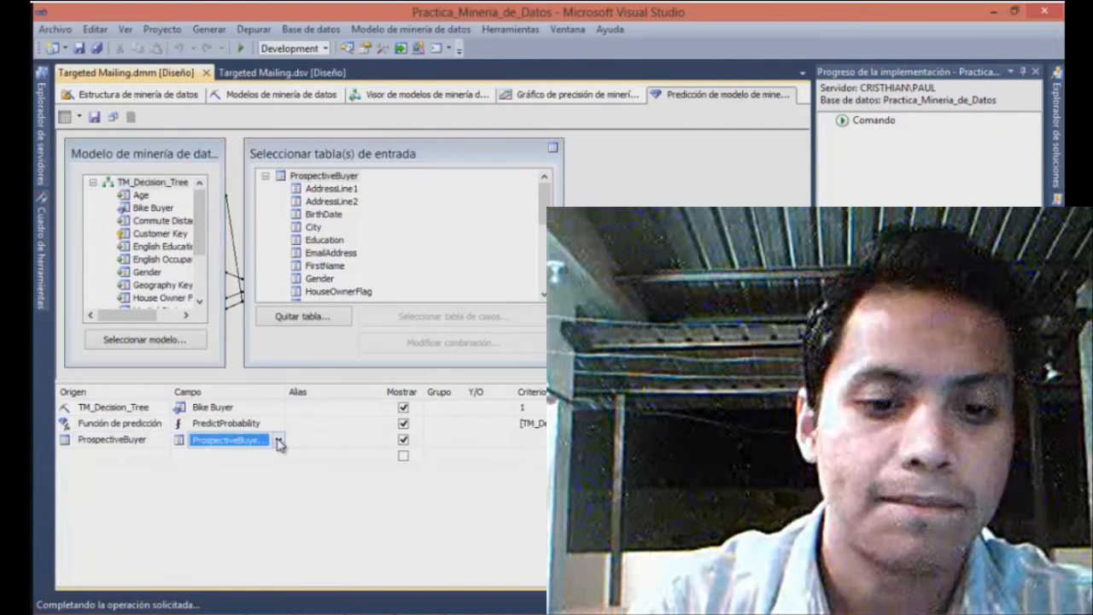
click(276, 440)
drag(279, 474, 281, 512)
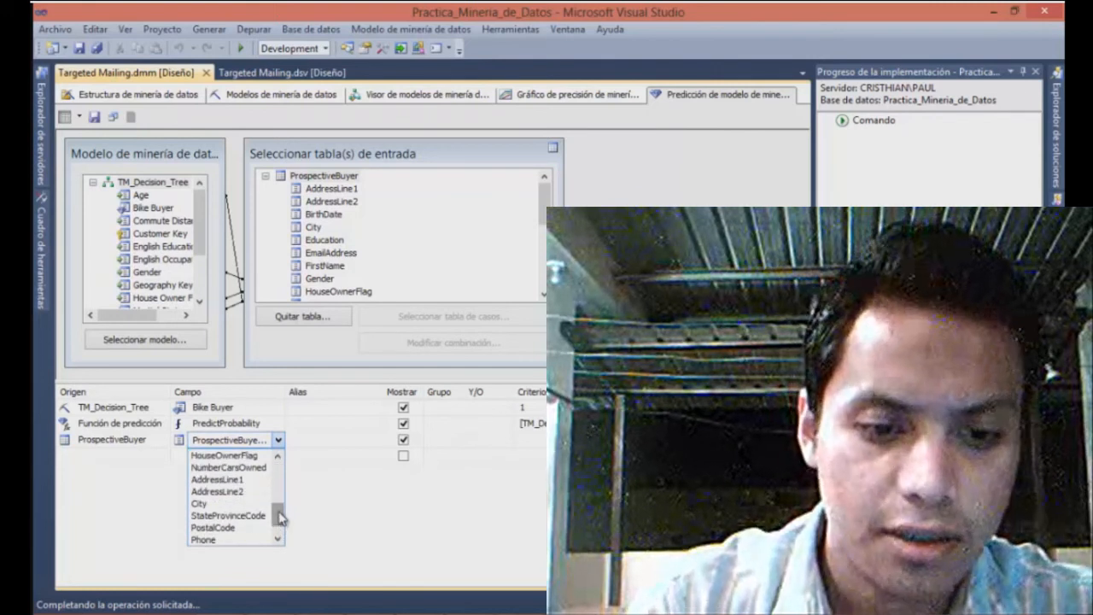
click(244, 480)
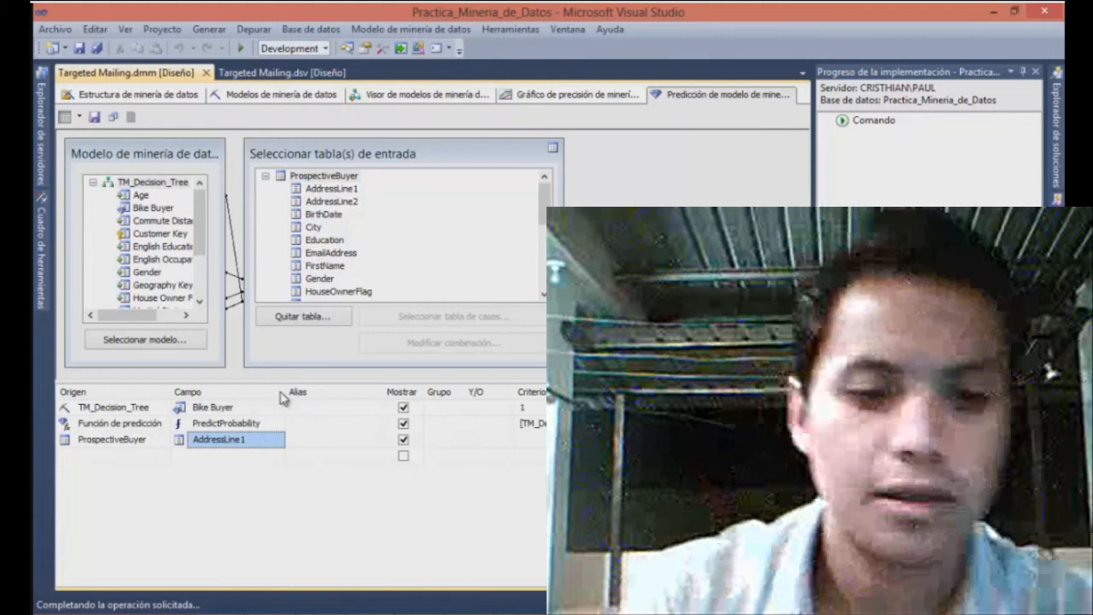
Show the prediction query as code and review its SELECT, PREDICTION JOIN, ON and WHERE clauses
right_click(133, 392)
click(189, 191)
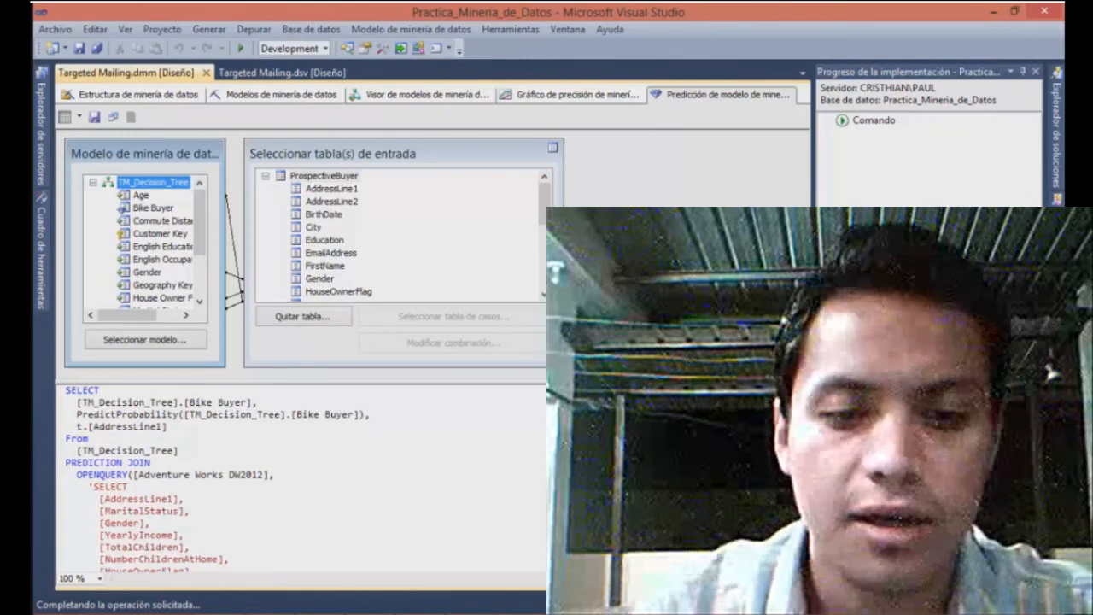
scroll(305, 478, down, 6)
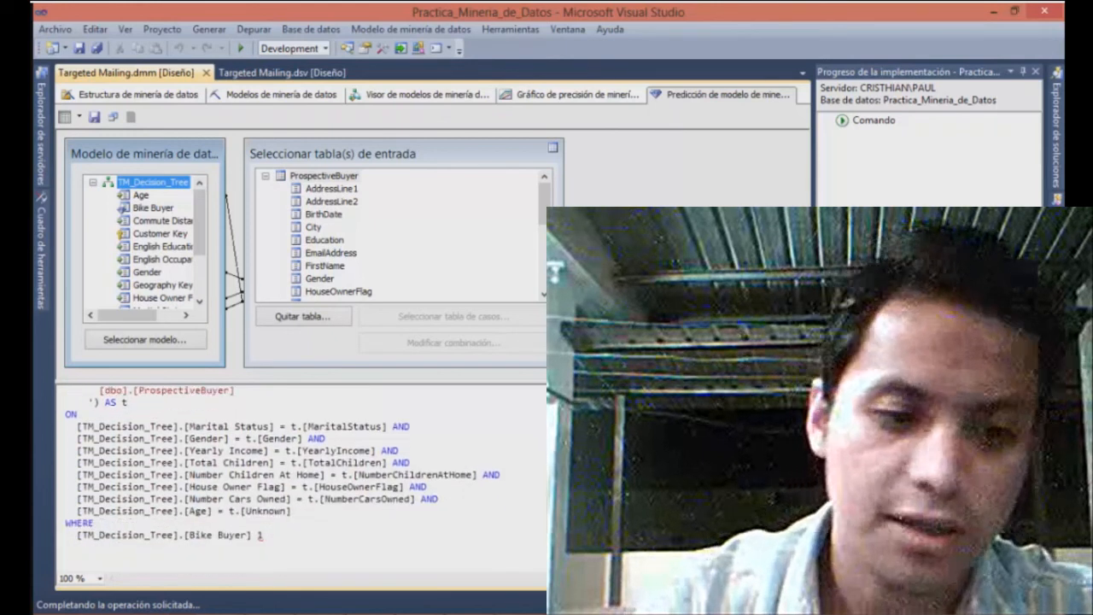
scroll(305, 479, down, 3)
scroll(282, 461, up, 3)
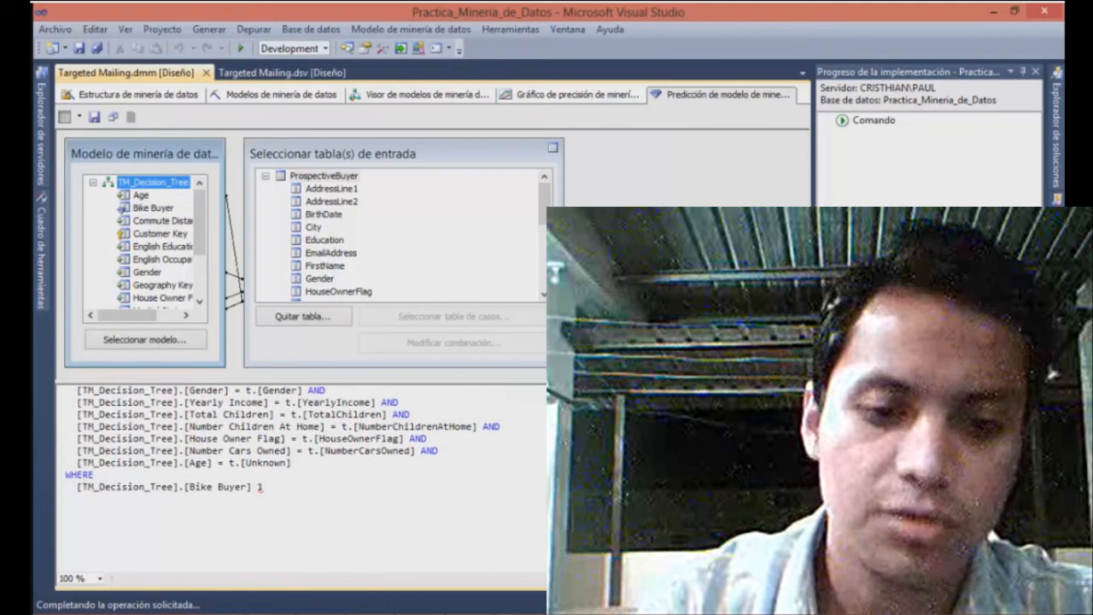
scroll(282, 470, up, 2)
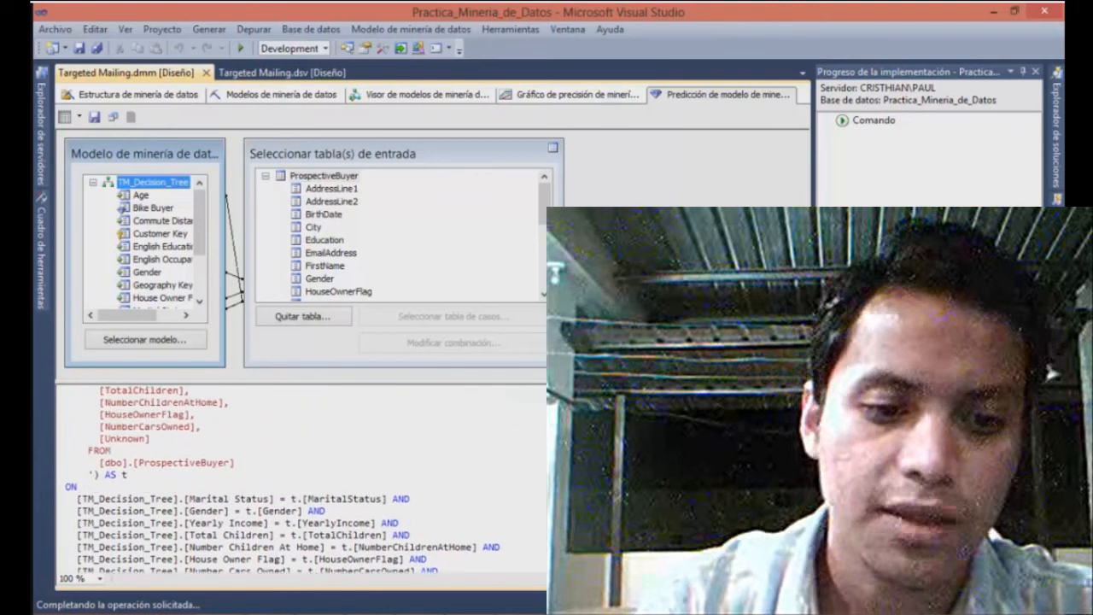
scroll(282, 479, up, 4)
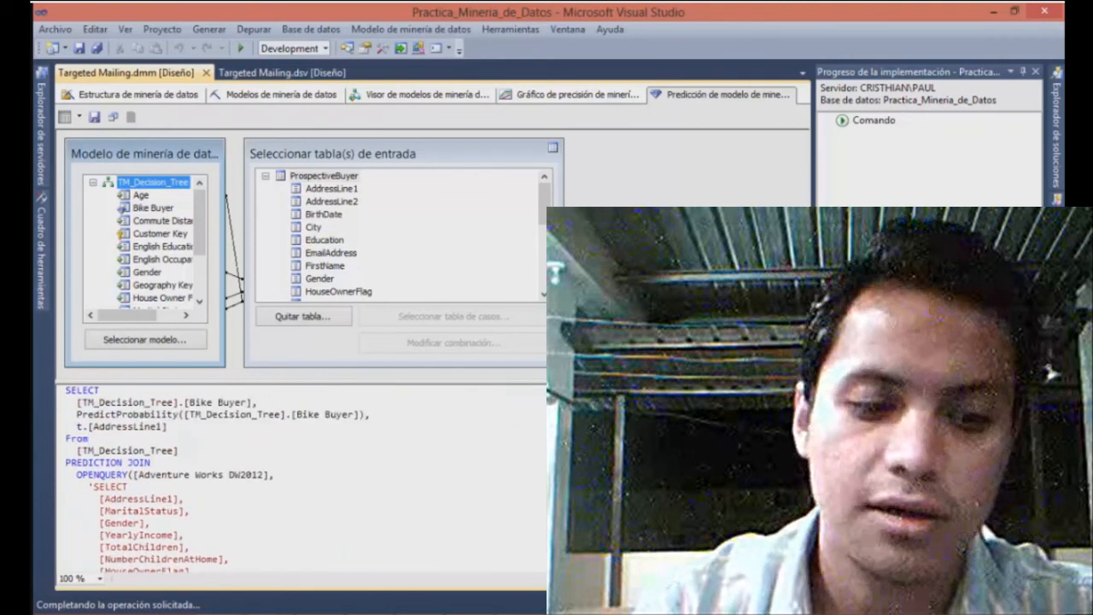